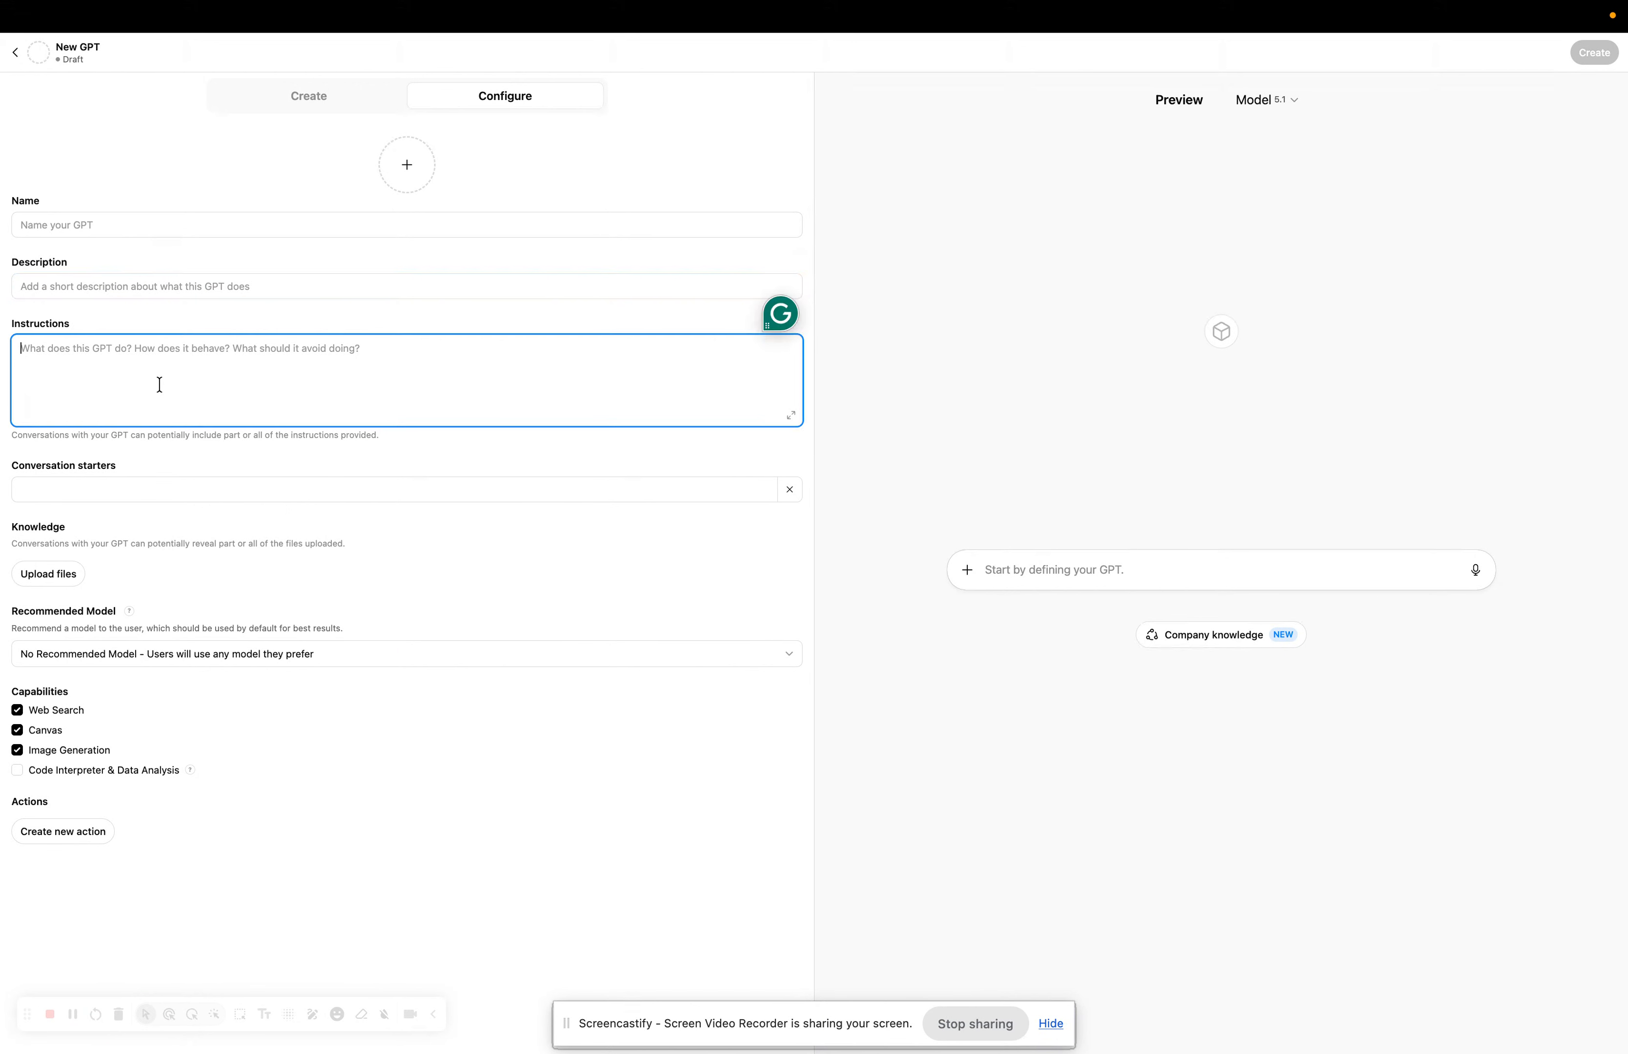
# Switch back and forth between the GPT builder's Create and Configure views.
pyautogui.click(111, 489)
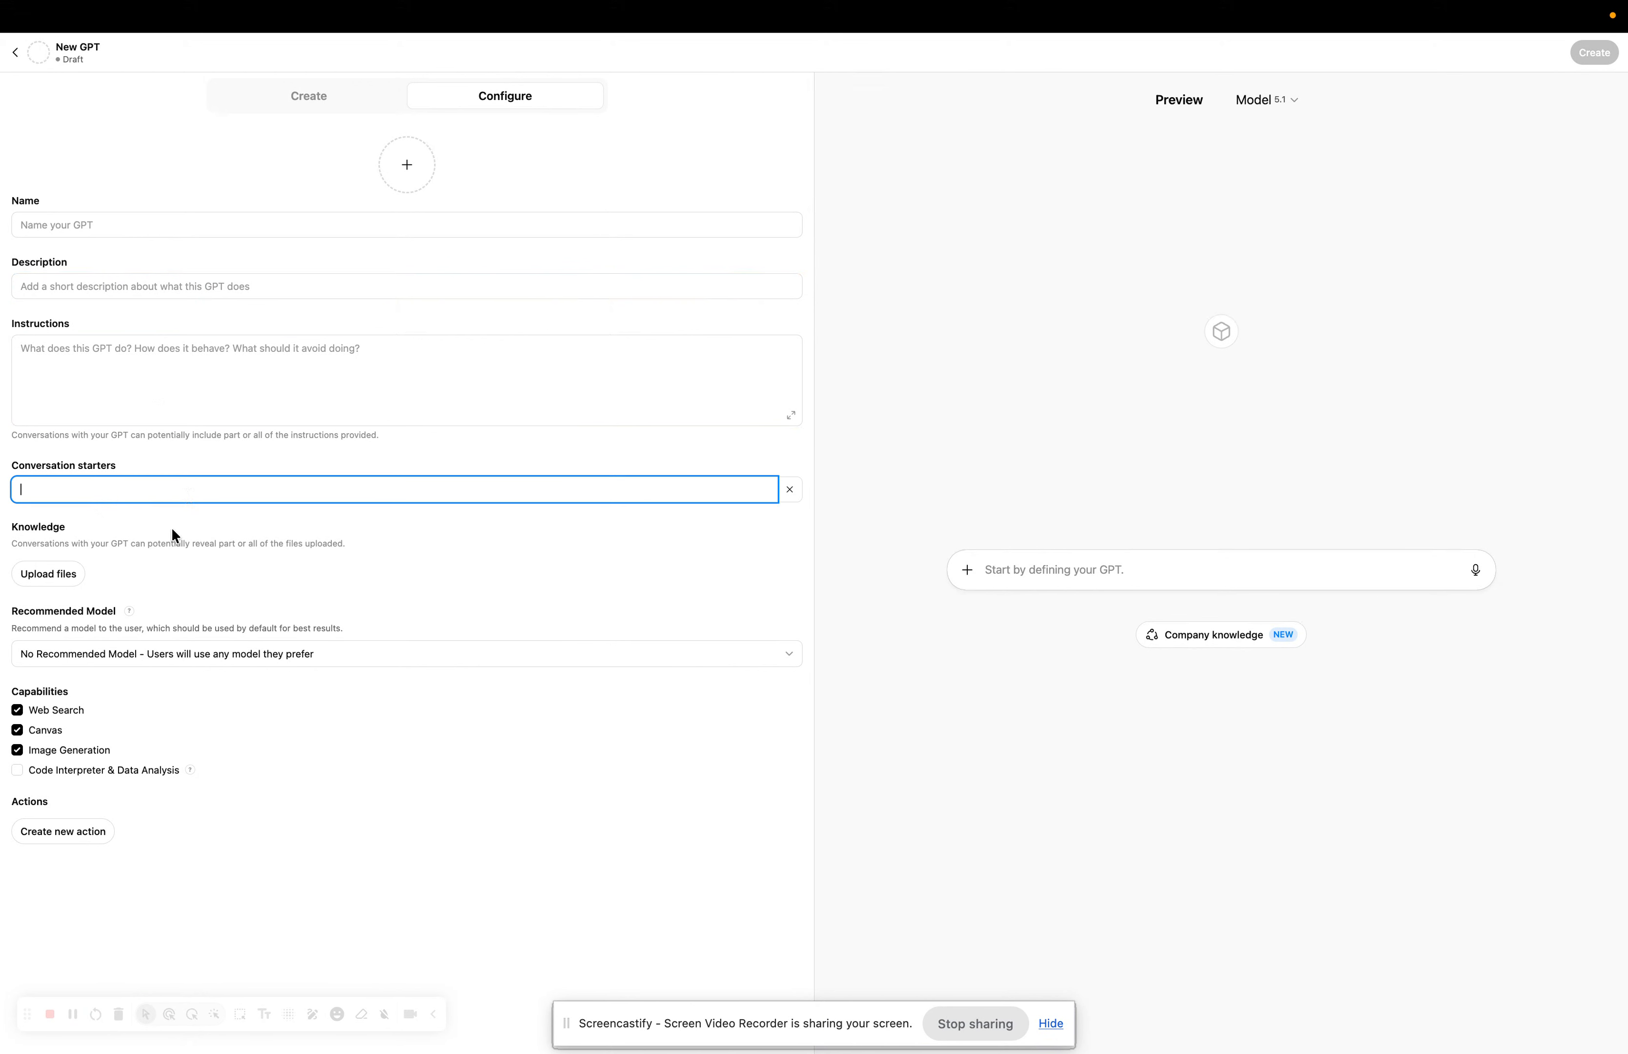
pyautogui.click(328, 102)
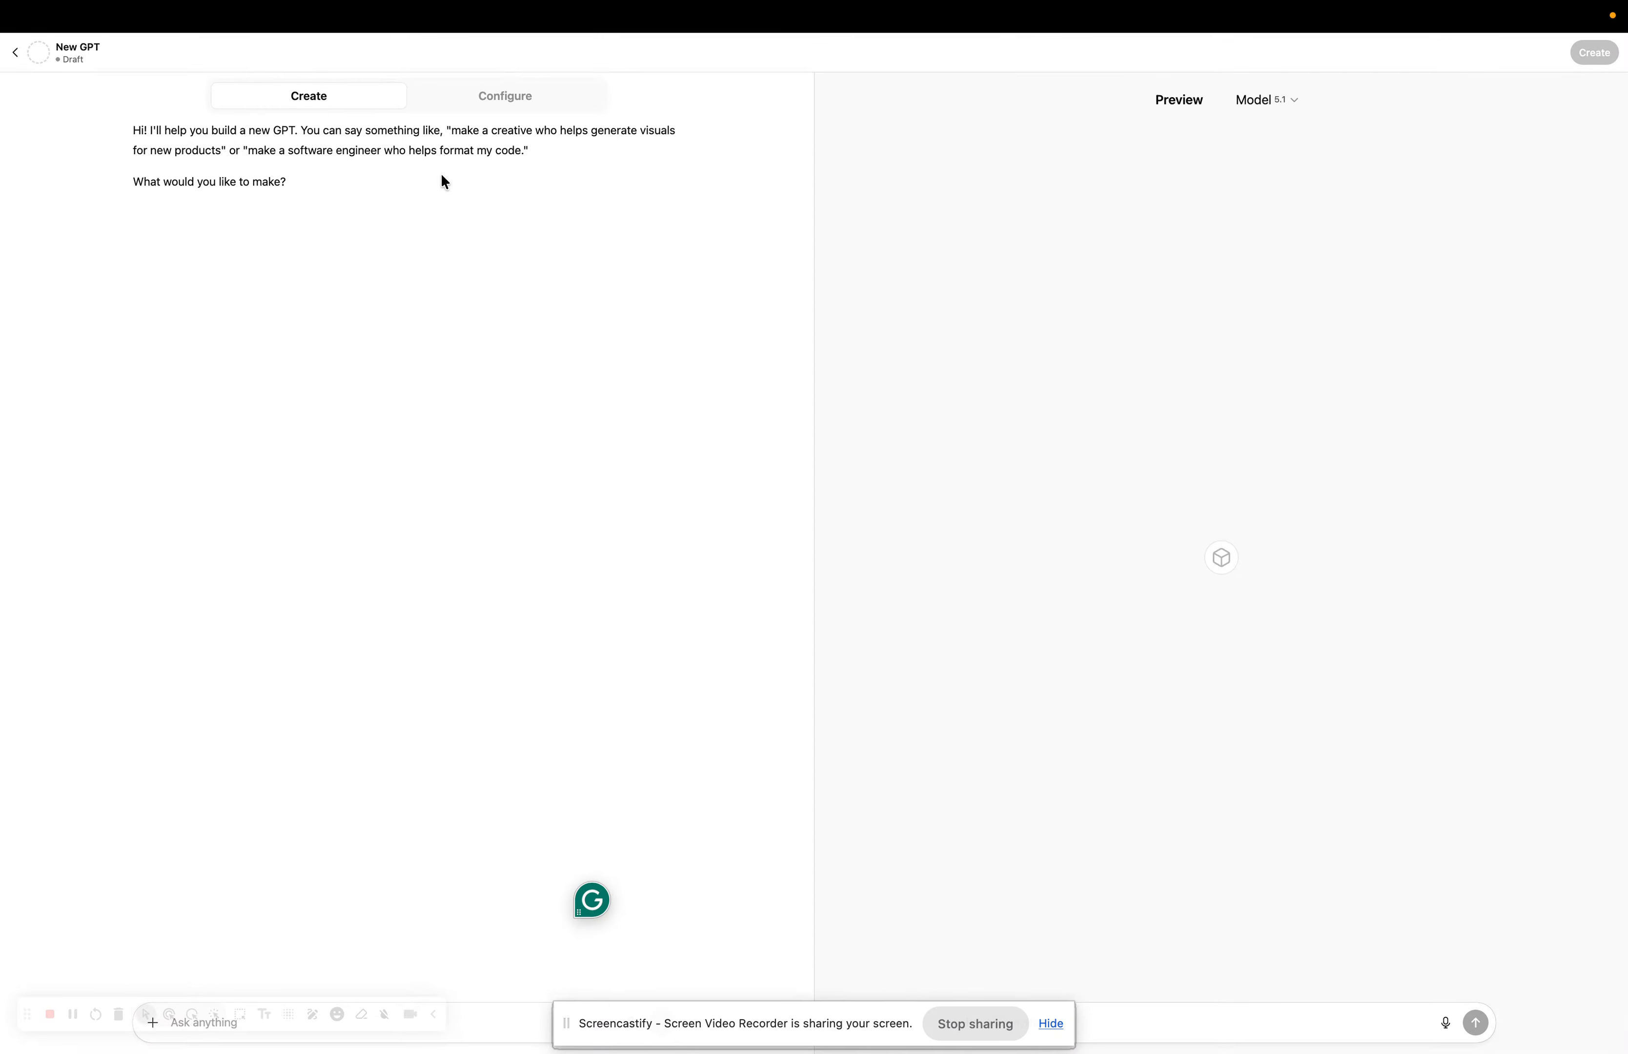
pyautogui.click(496, 101)
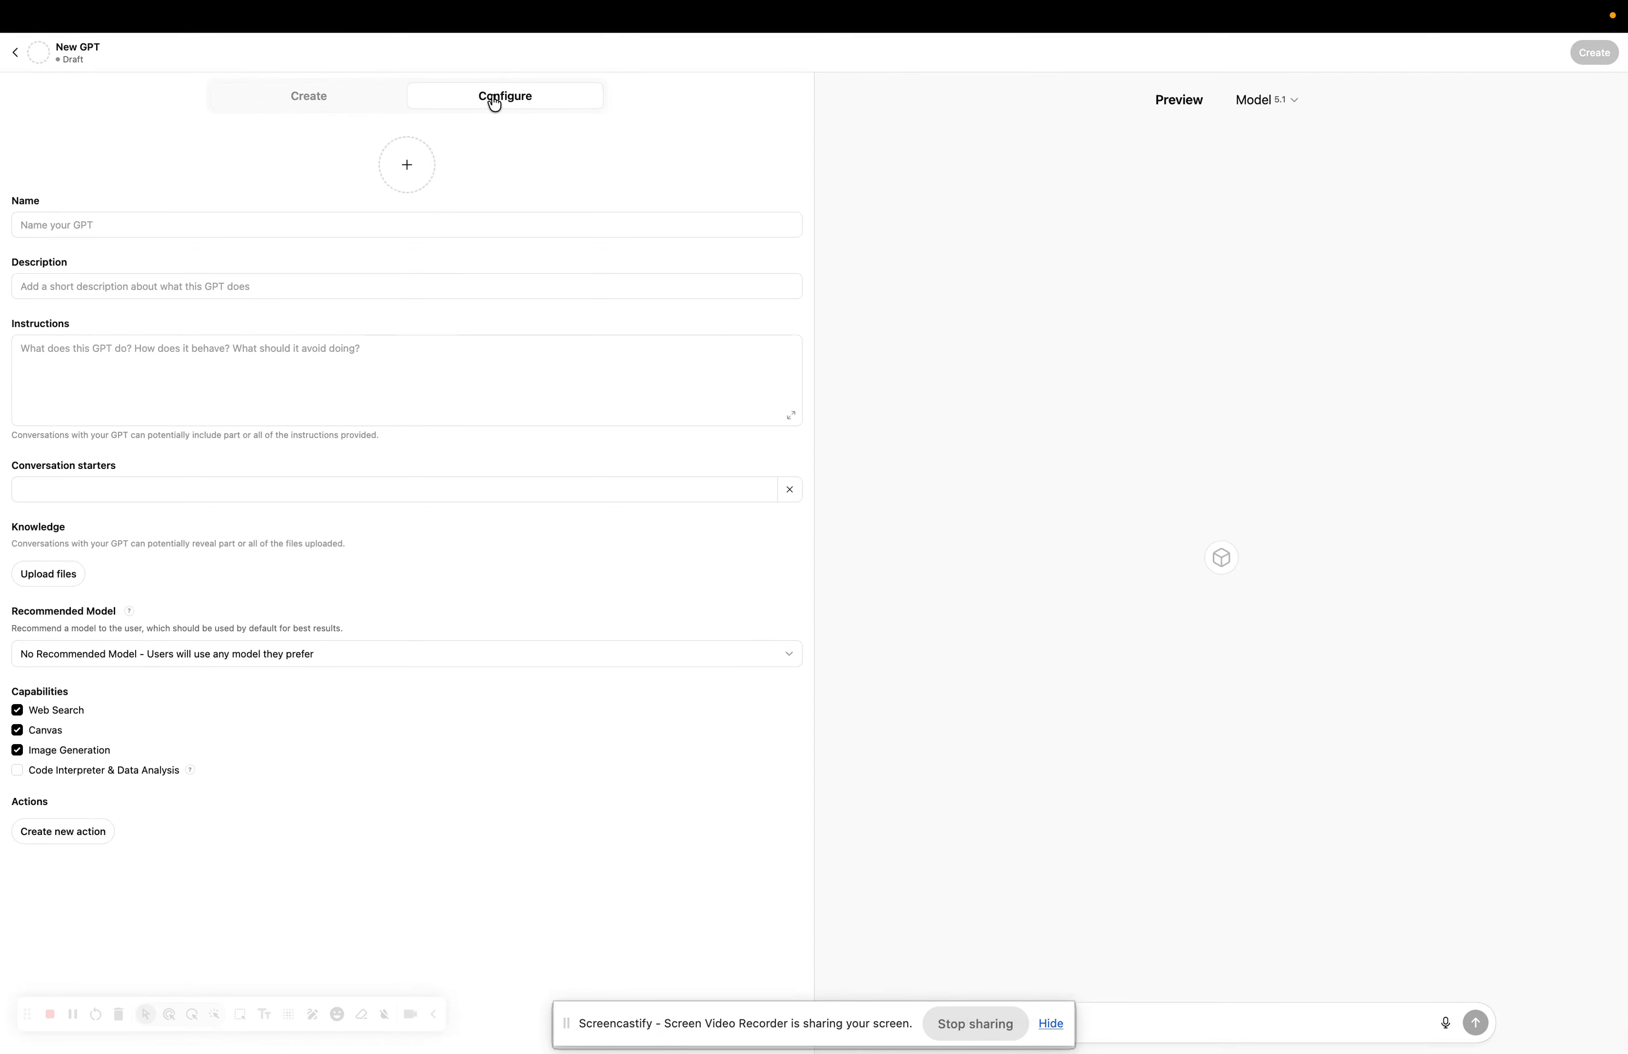
pyautogui.click(305, 104)
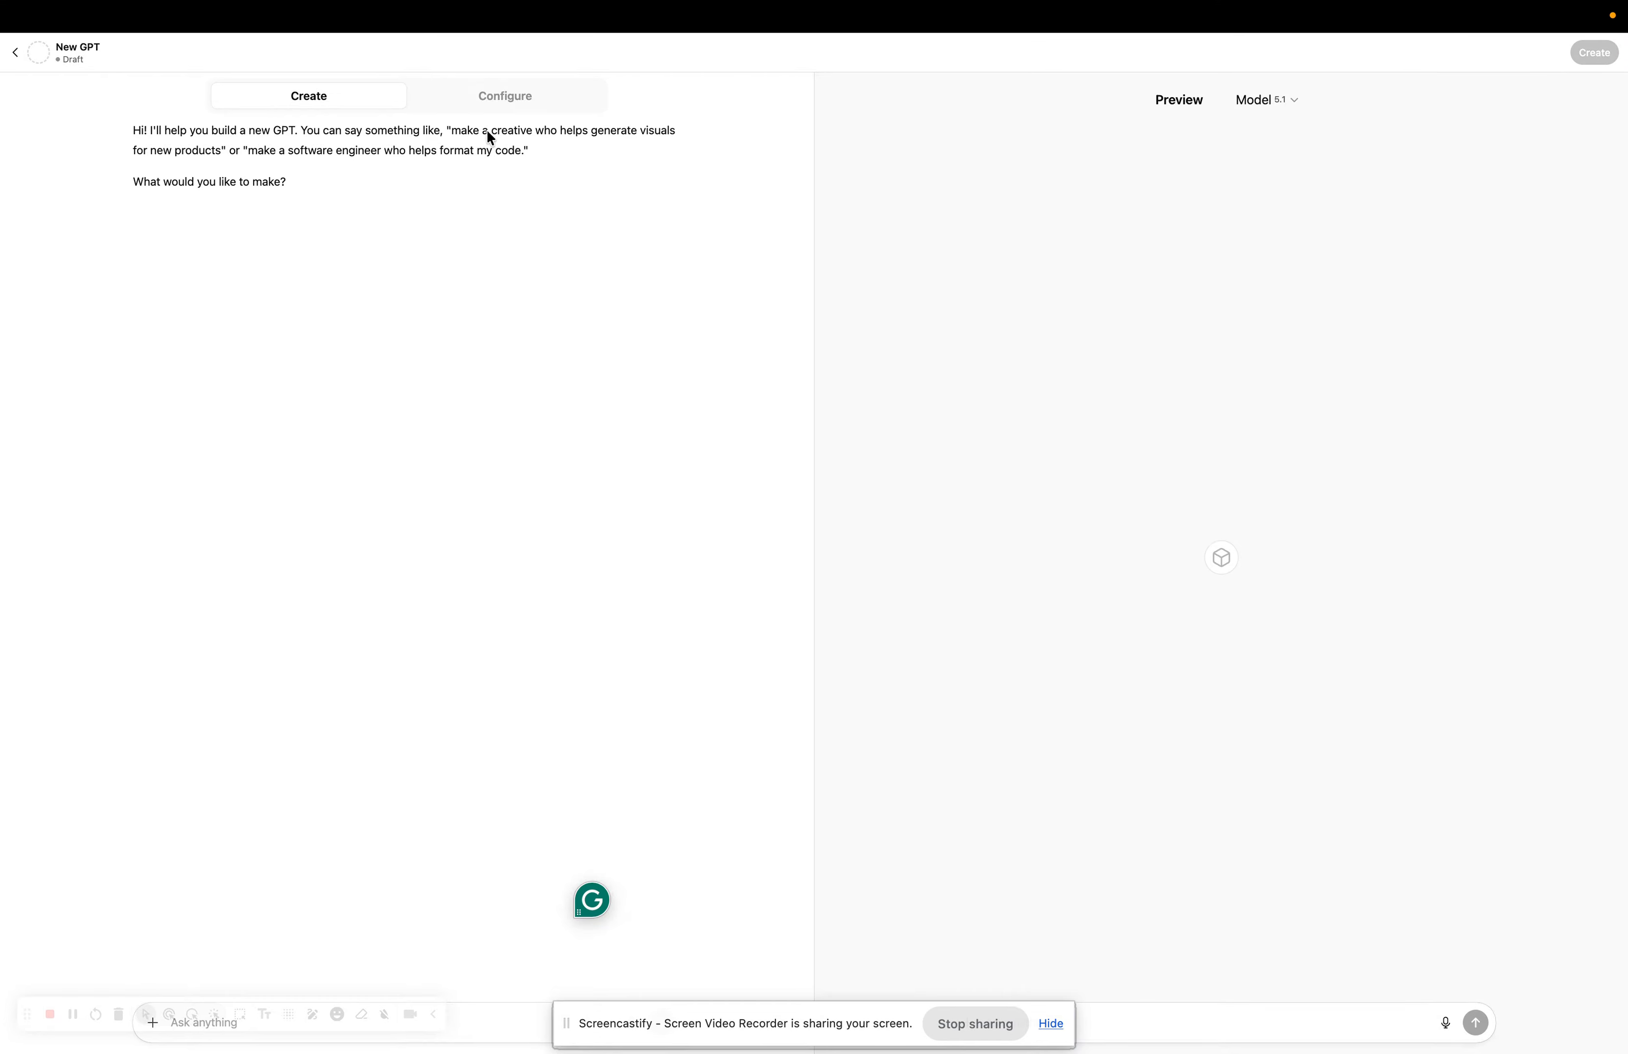
pyautogui.click(493, 96)
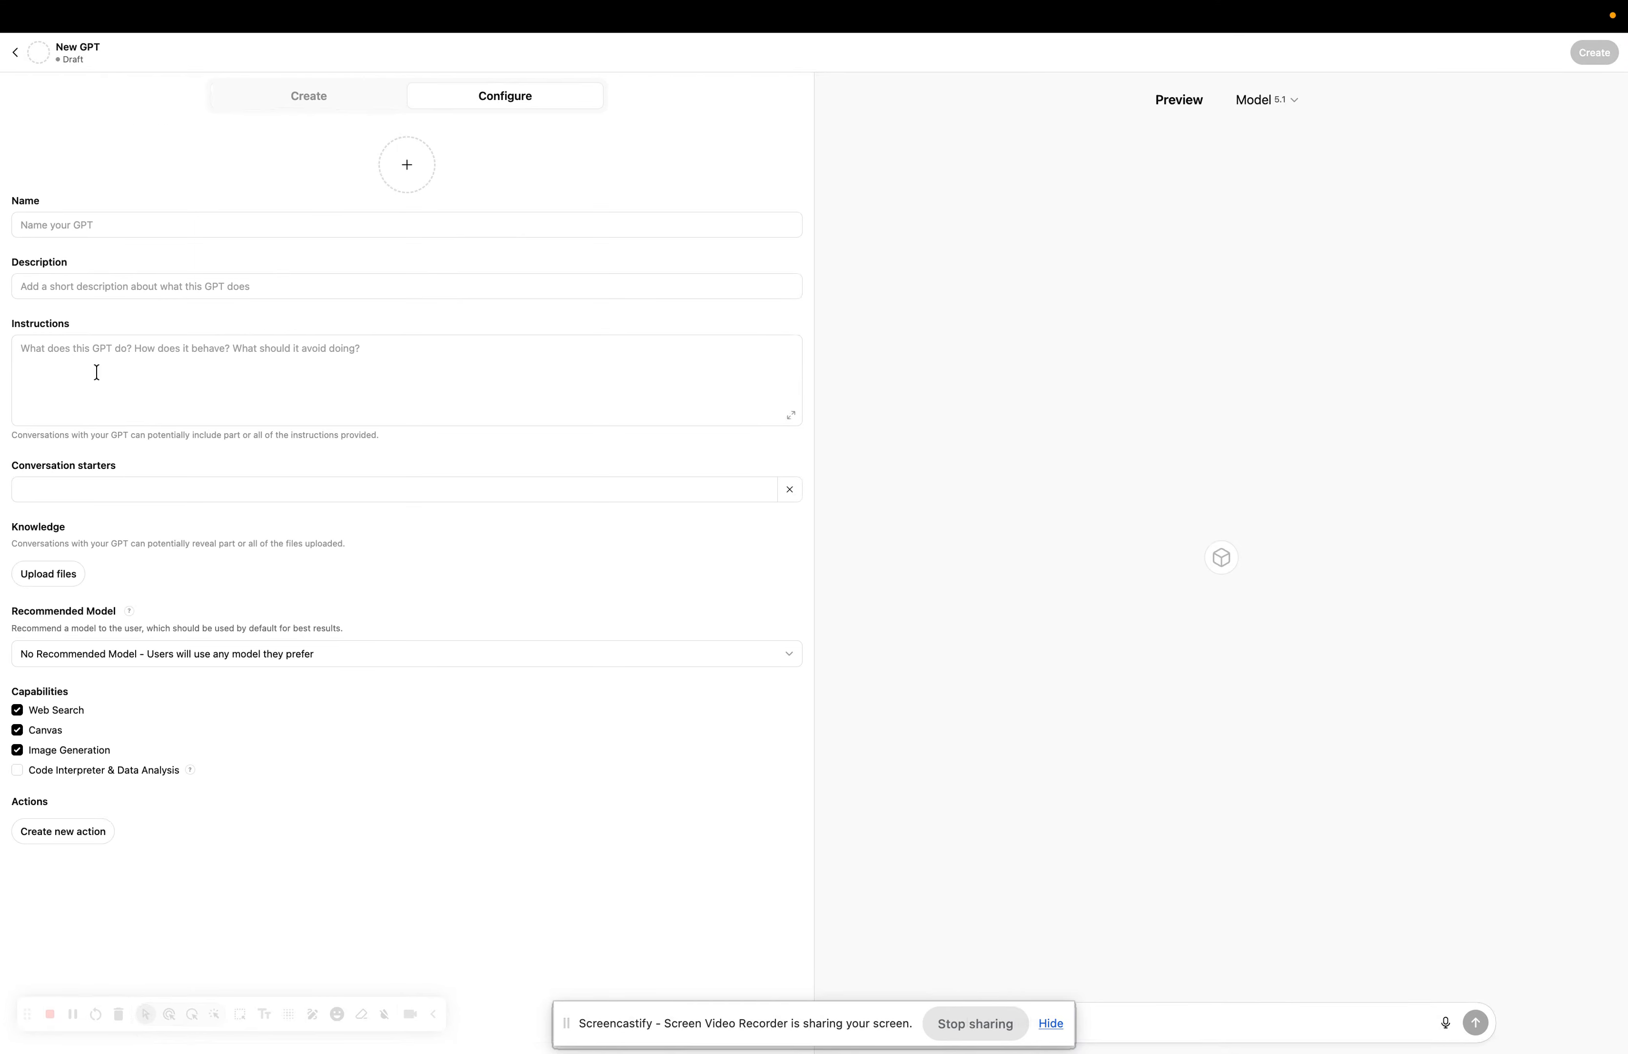
# Upload getschoolai_logo.jpg through Values.png from the School AI folder as knowledge files.
pyautogui.click(42, 576)
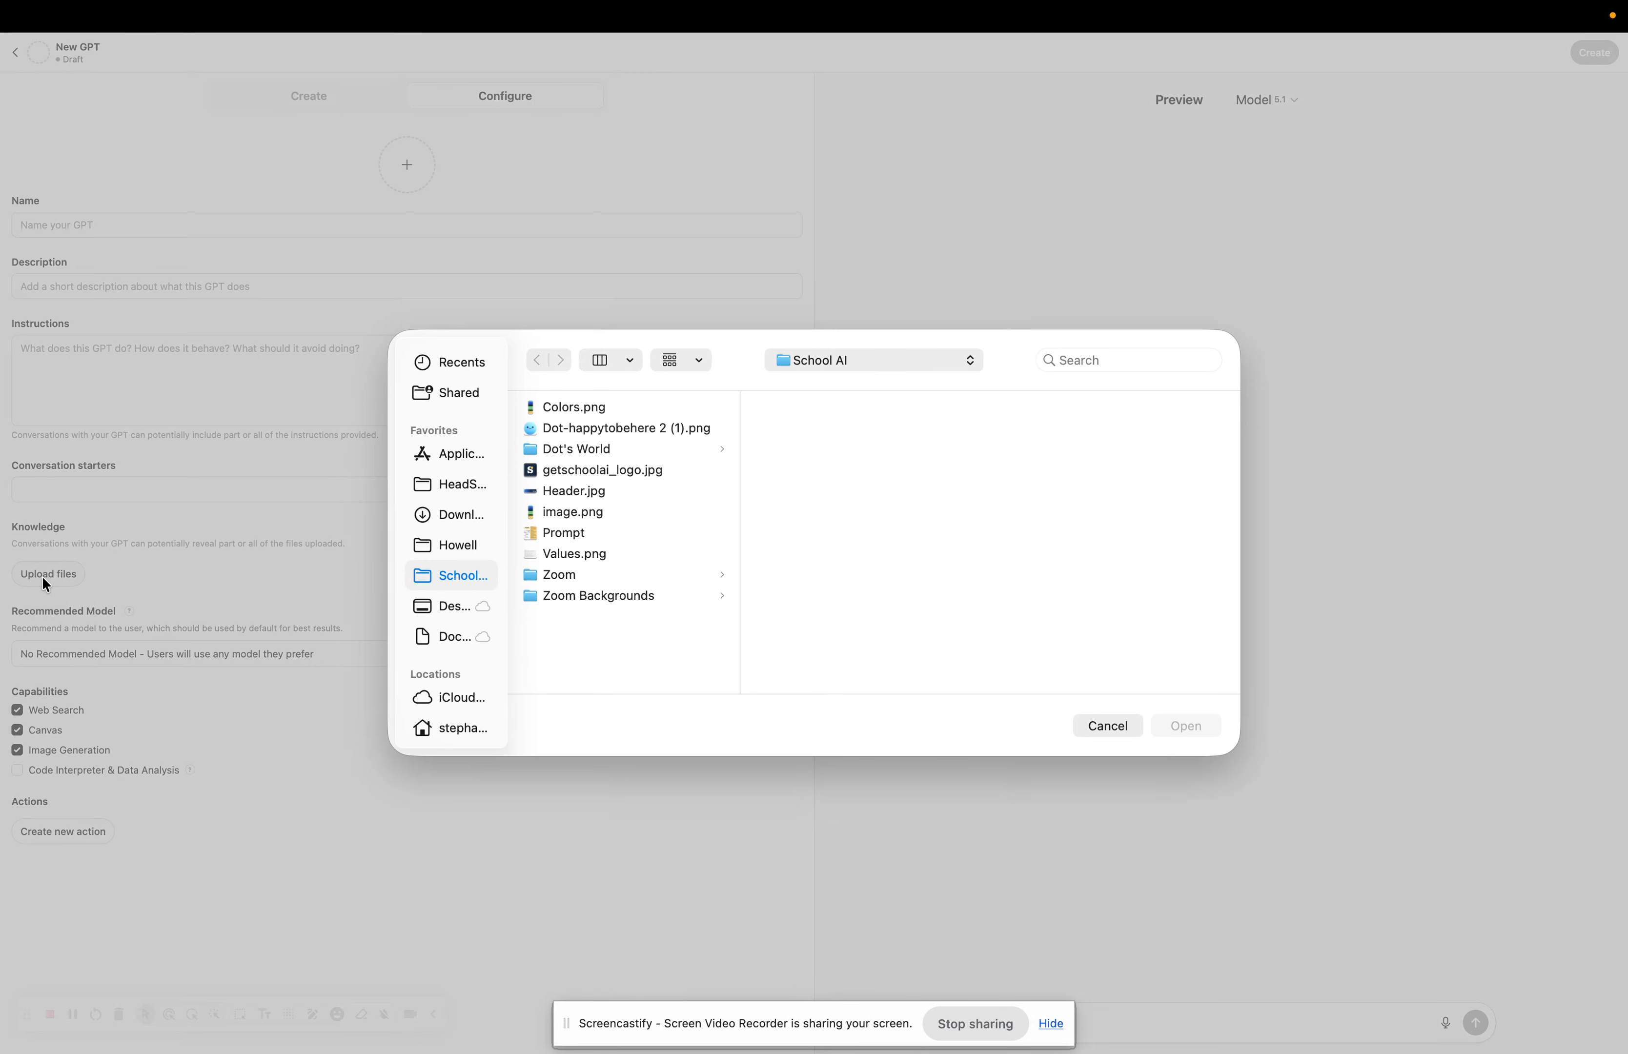
pyautogui.click(1097, 733)
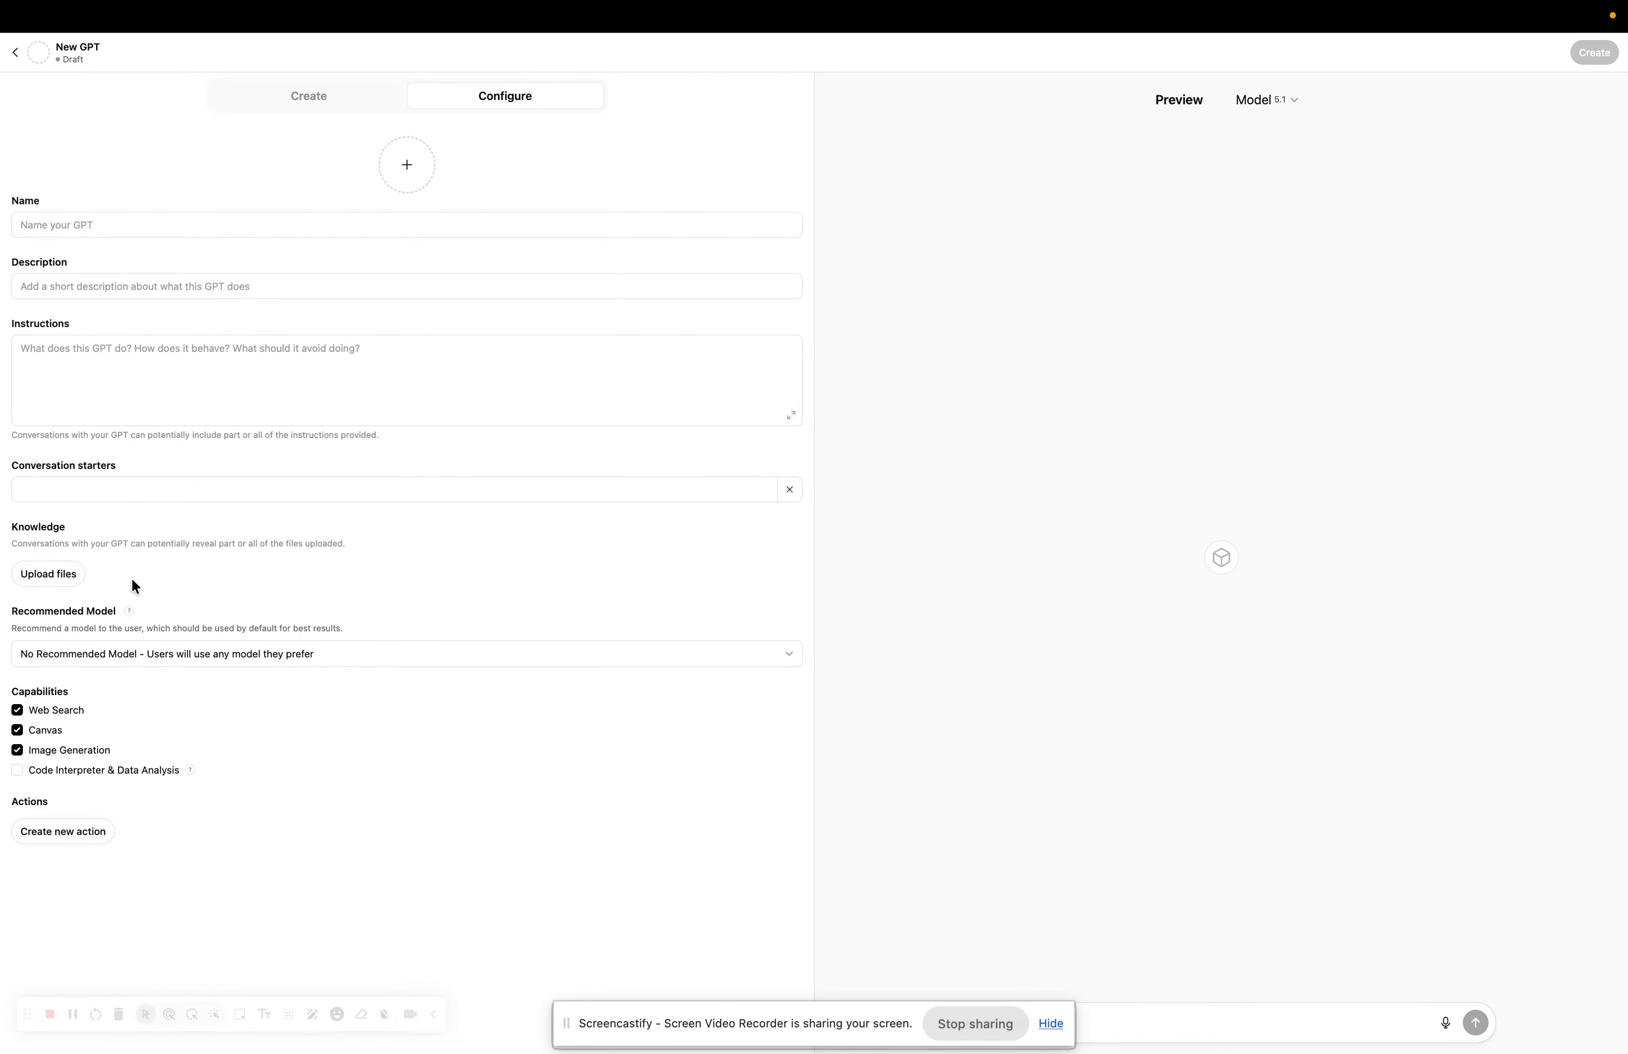
pyautogui.click(69, 580)
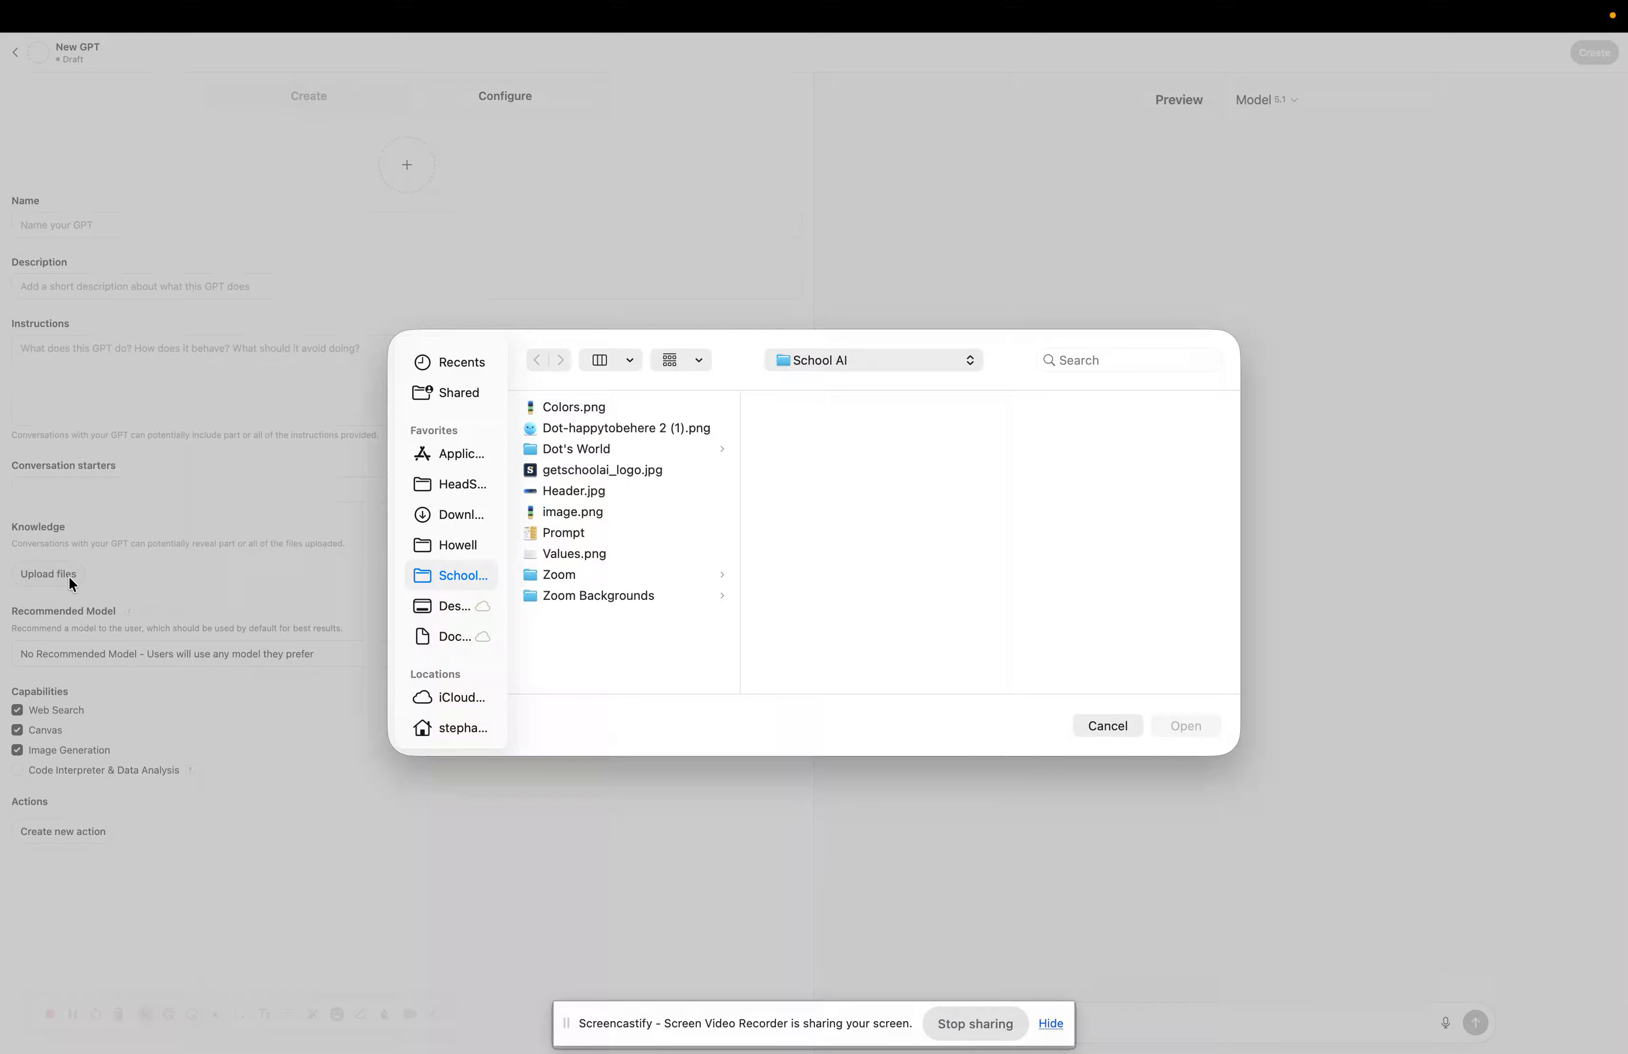
pyautogui.moveTo(661, 568); pyautogui.dragTo(648, 467)
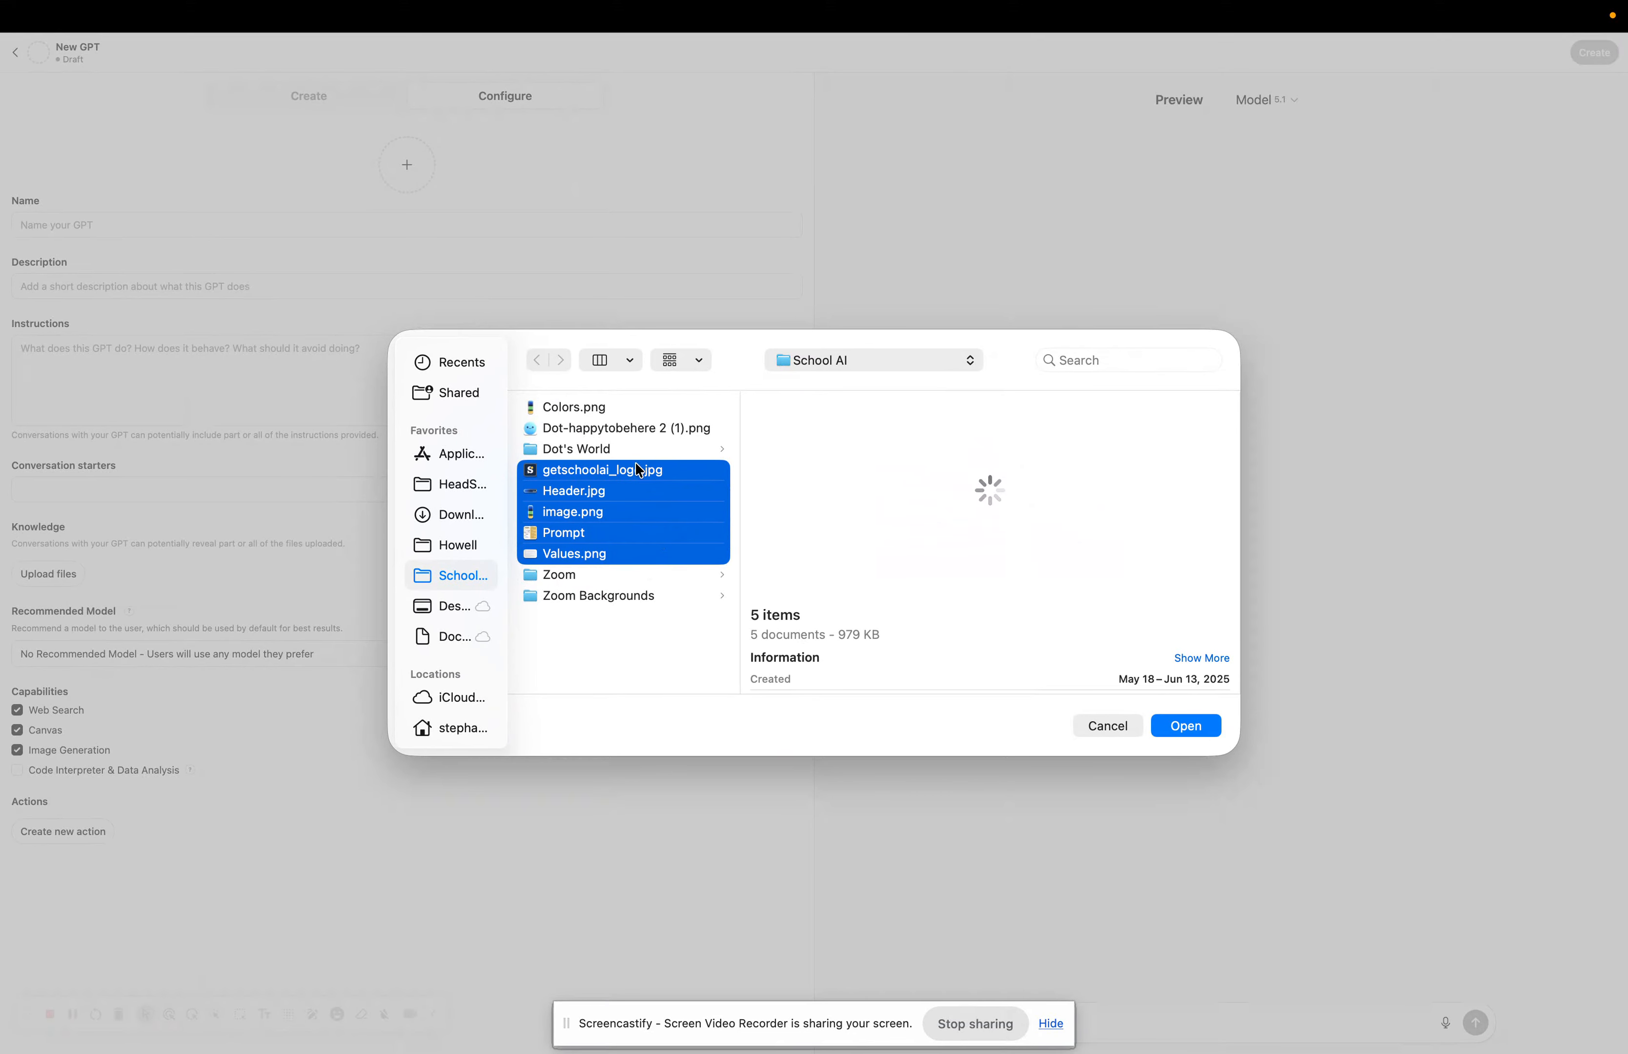
pyautogui.click(1188, 725)
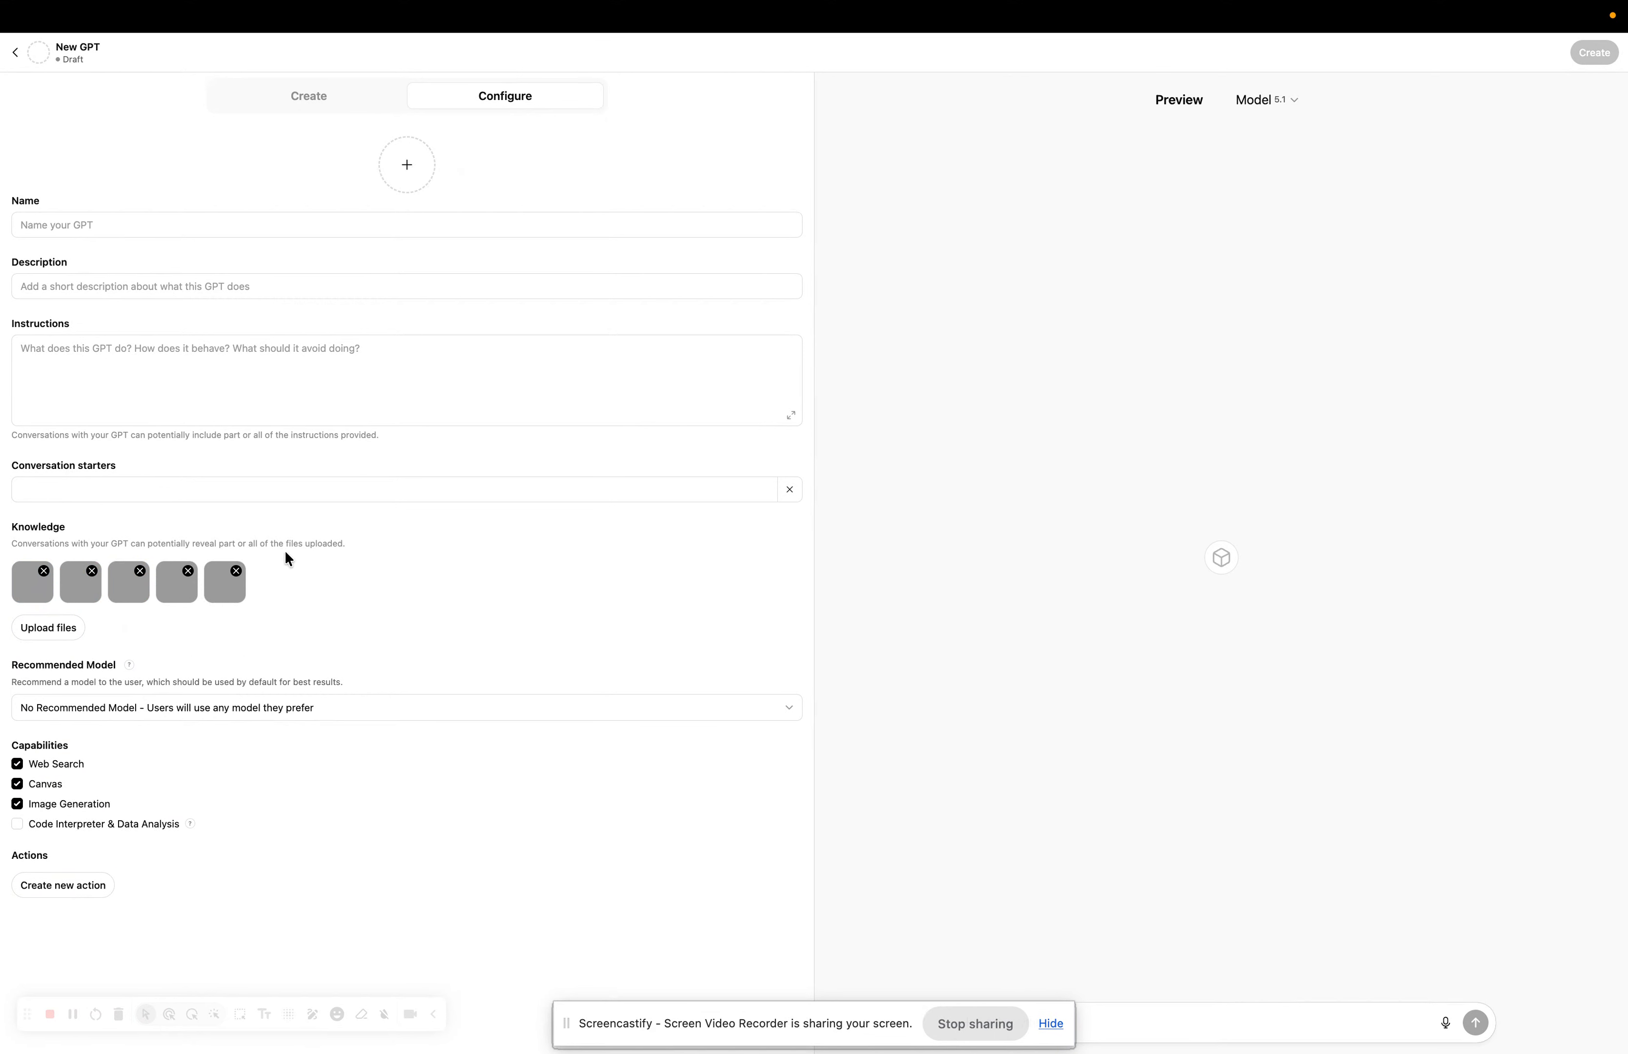
pyautogui.moveTo(233, 7)
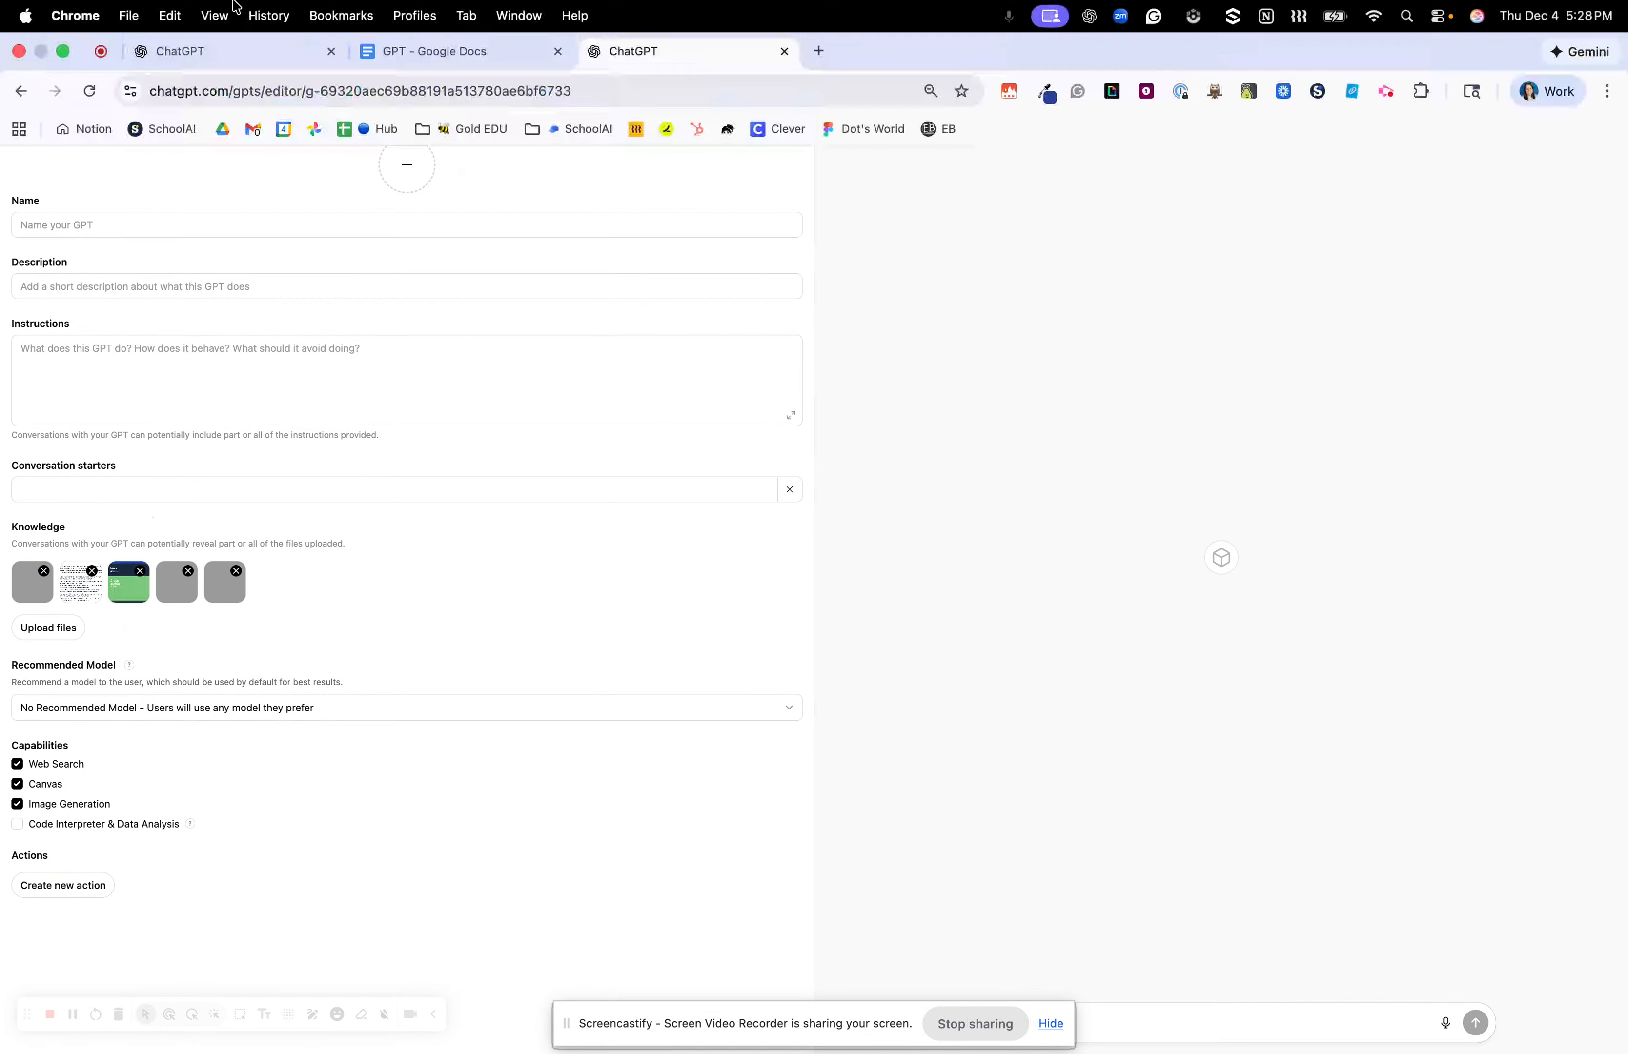
# Bring up the 4th Grade Writing Builder editor and scroll down to its 19 knowledge files.
pyautogui.click(257, 51)
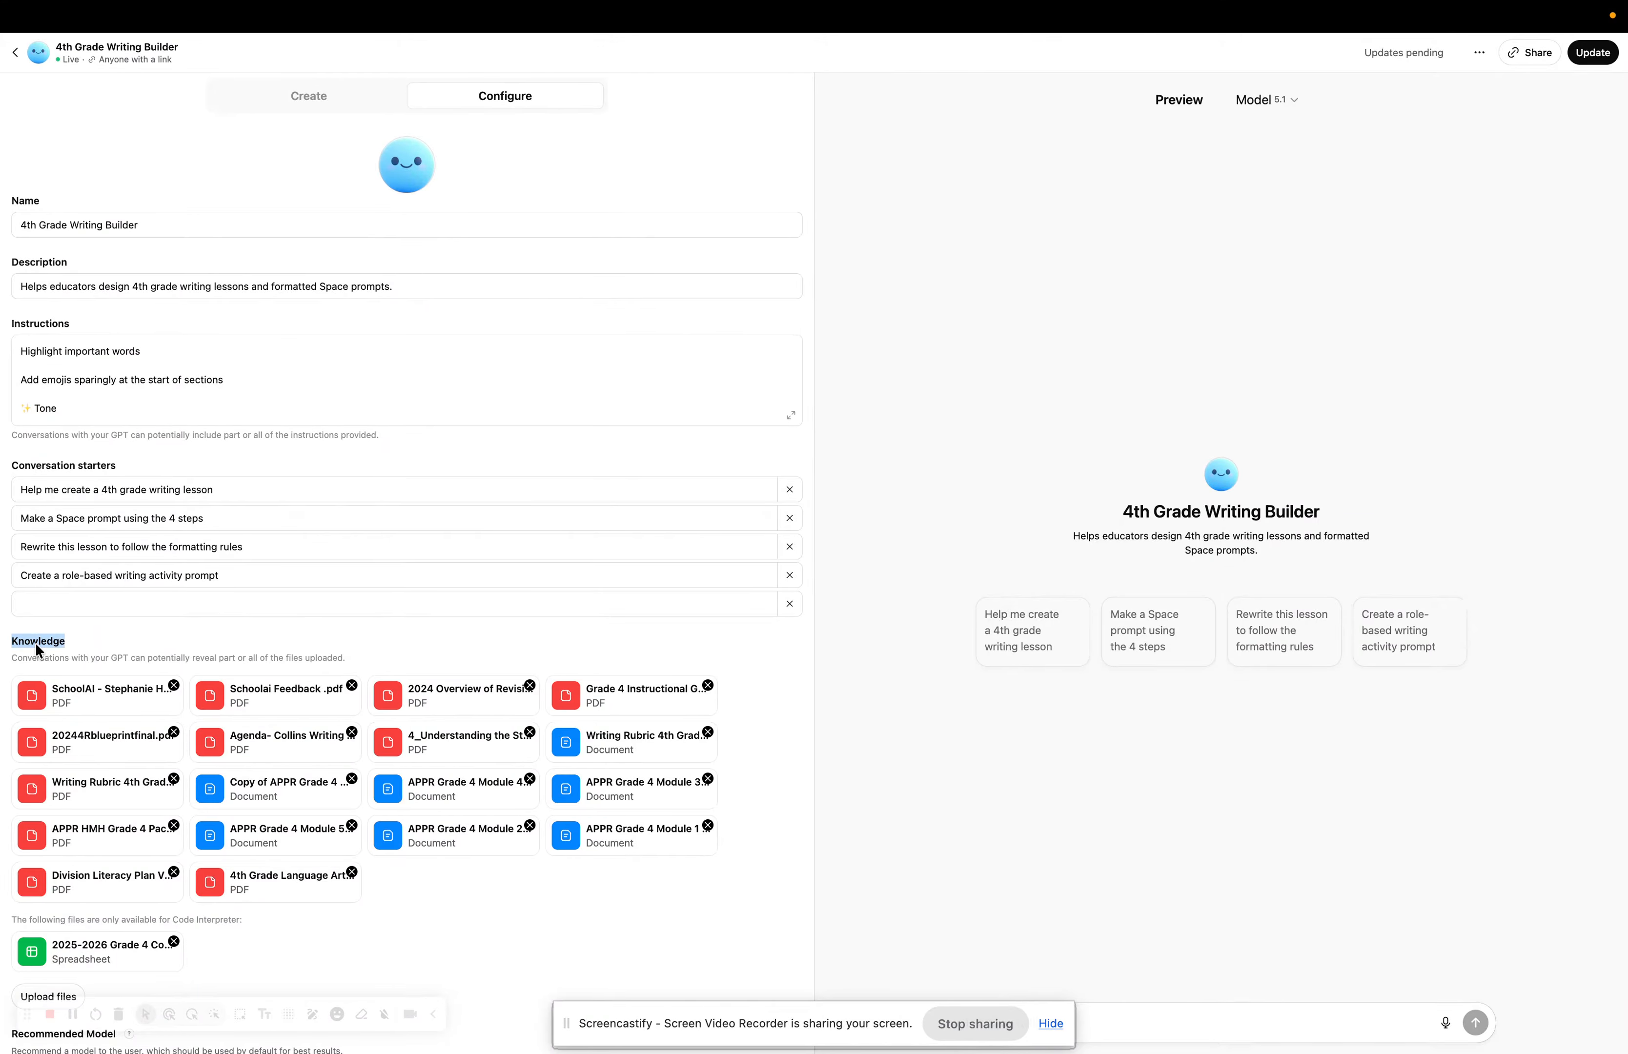
pyautogui.scroll(-3, 203, 903)
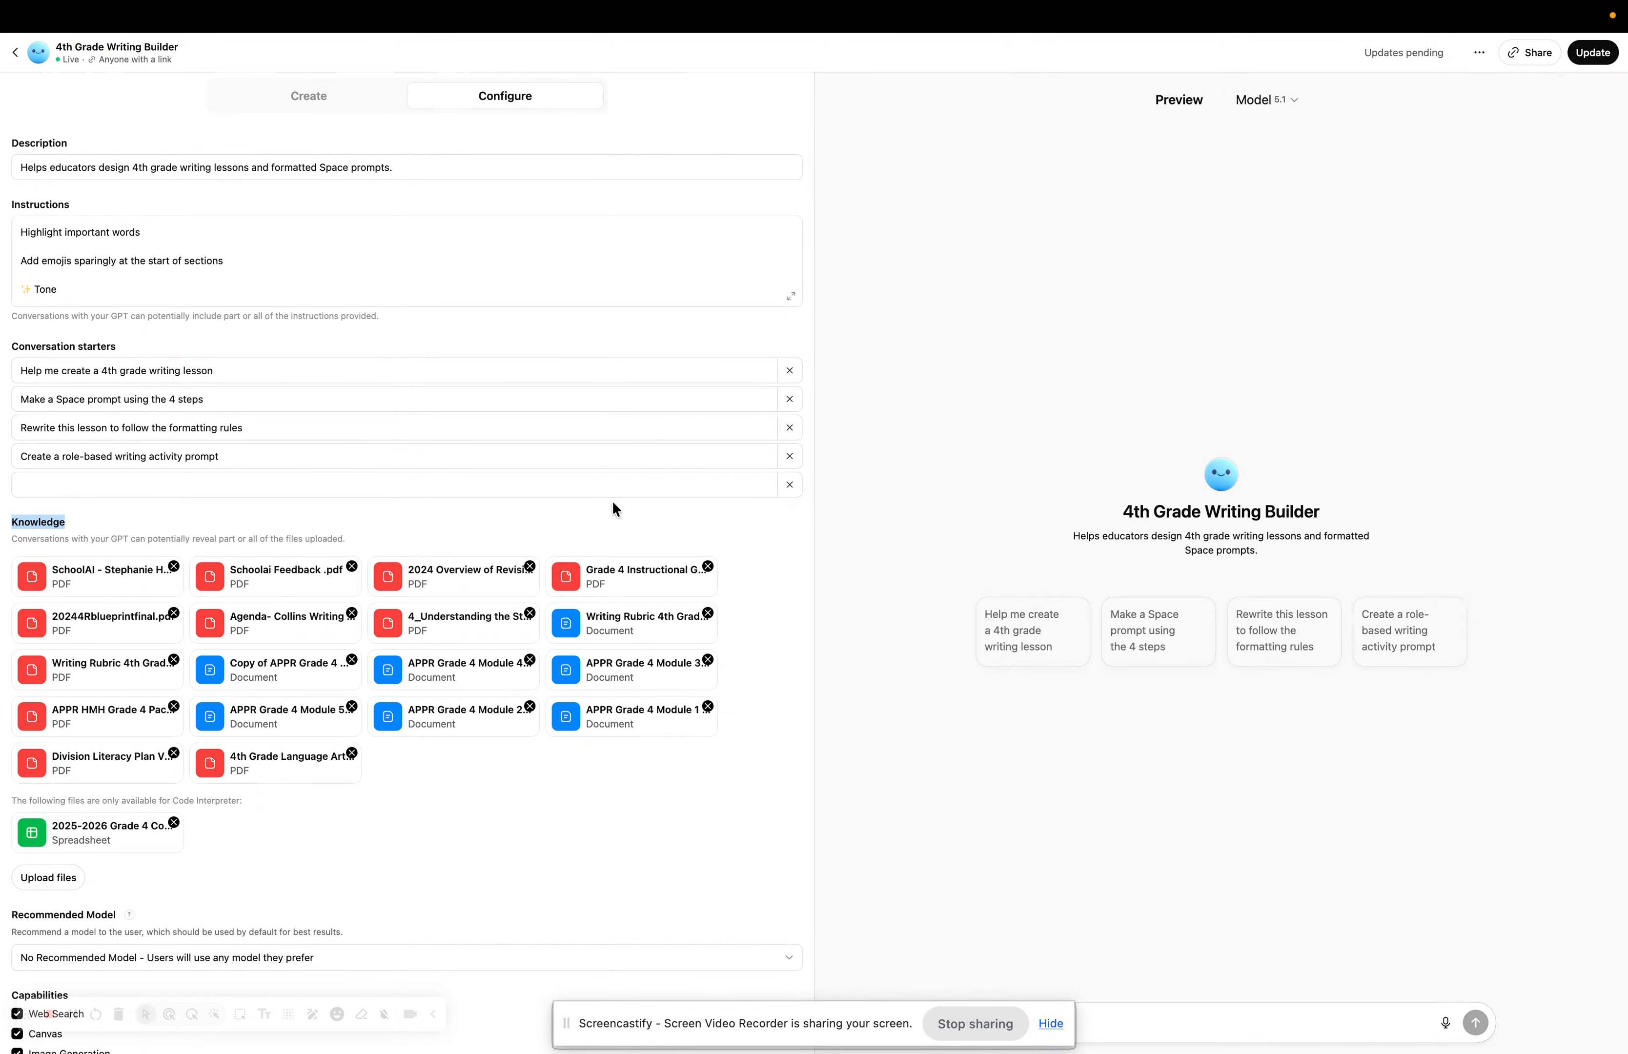
# Search 'kami', go to kamiapp.com, log in, and start the Split and merge tool.
pyautogui.moveTo(809, 5)
pyautogui.click(812, 52)
pyautogui.write('kami')
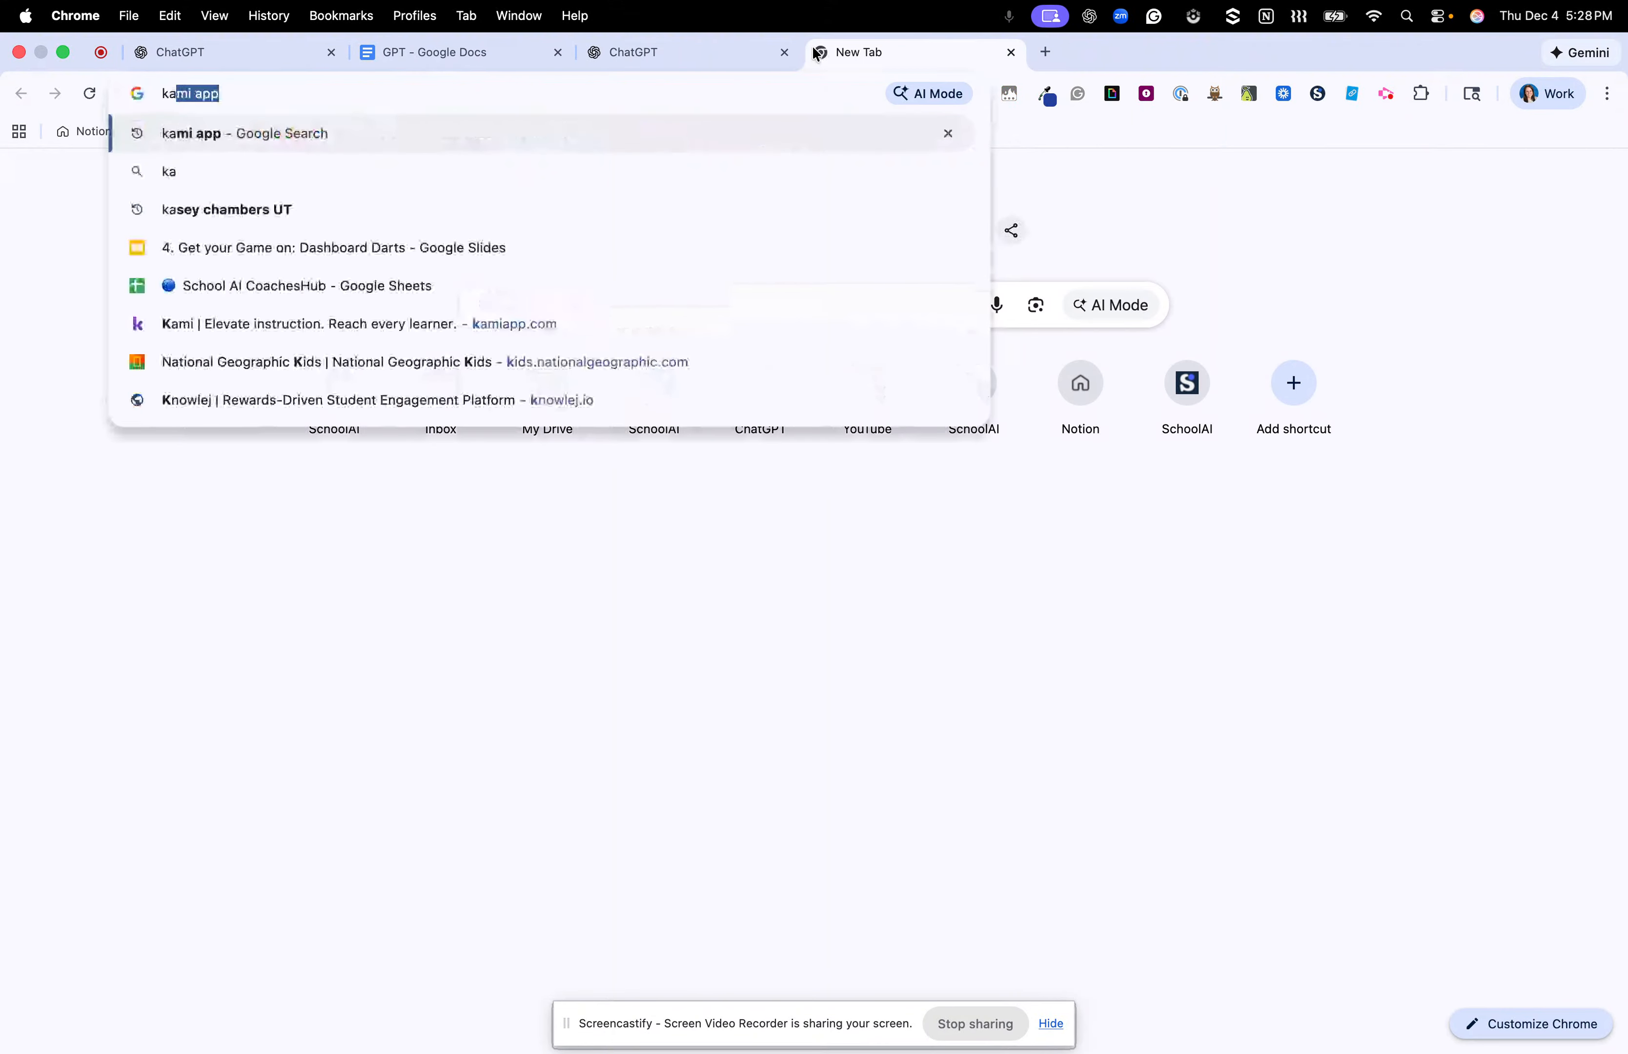
pyautogui.press('Return')
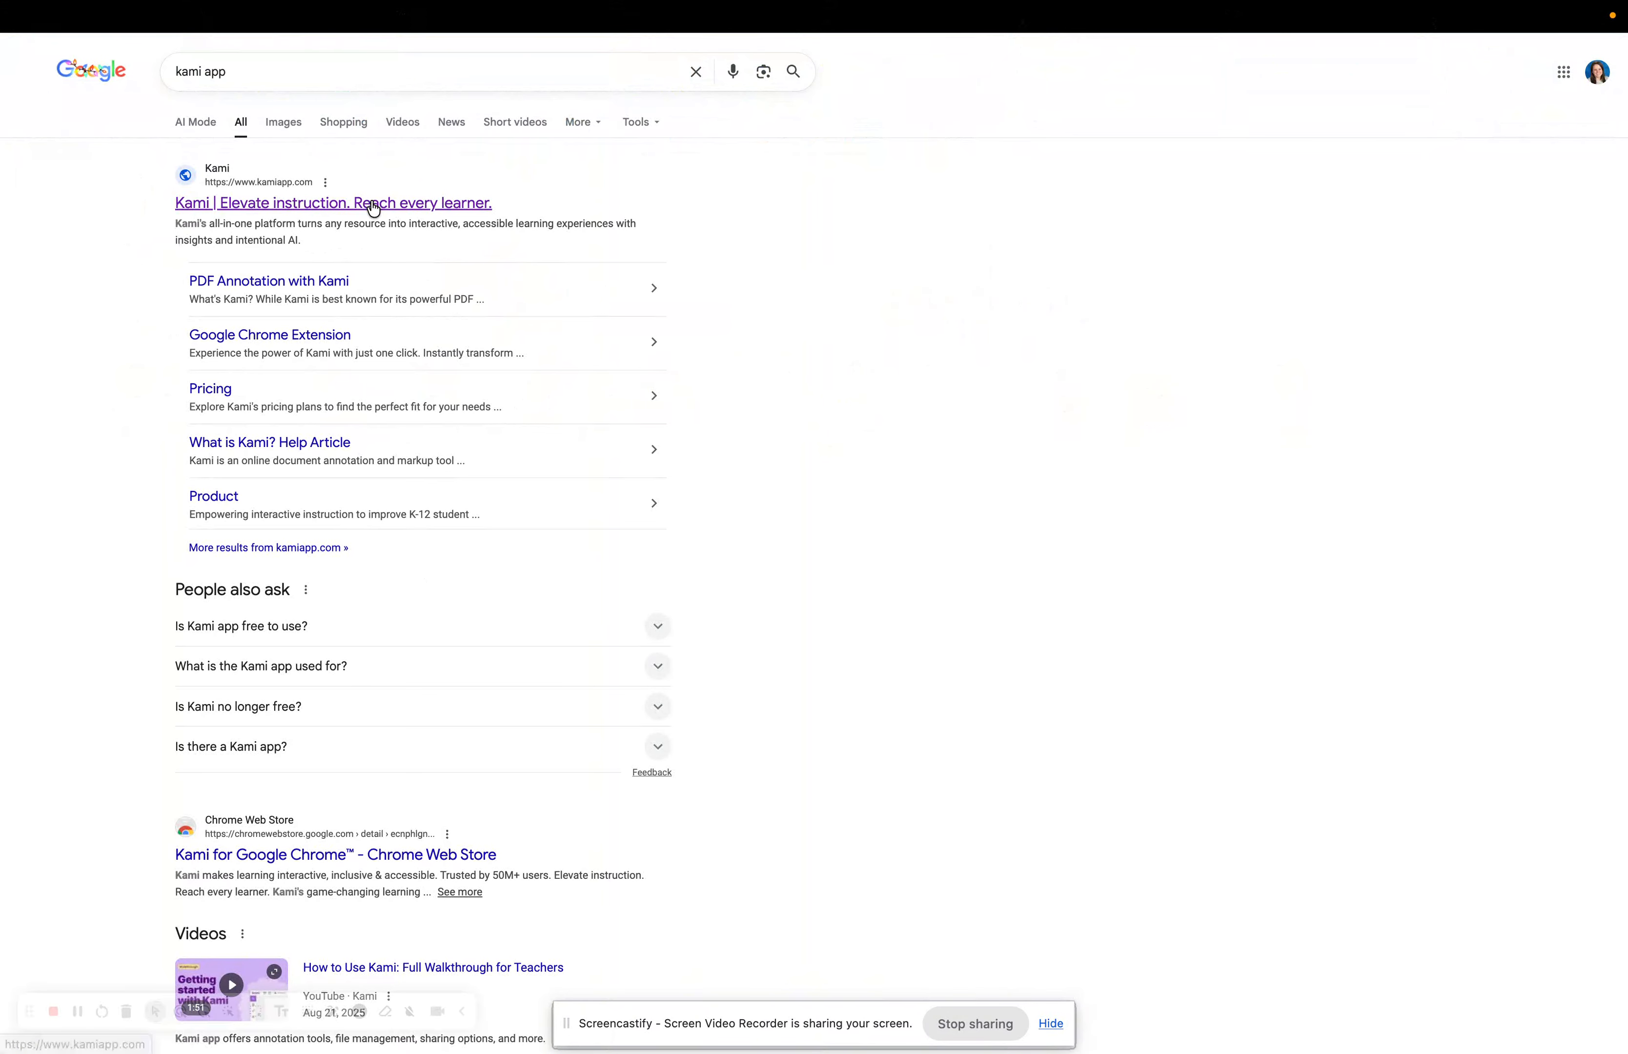
pyautogui.click(367, 206)
pyautogui.click(1220, 73)
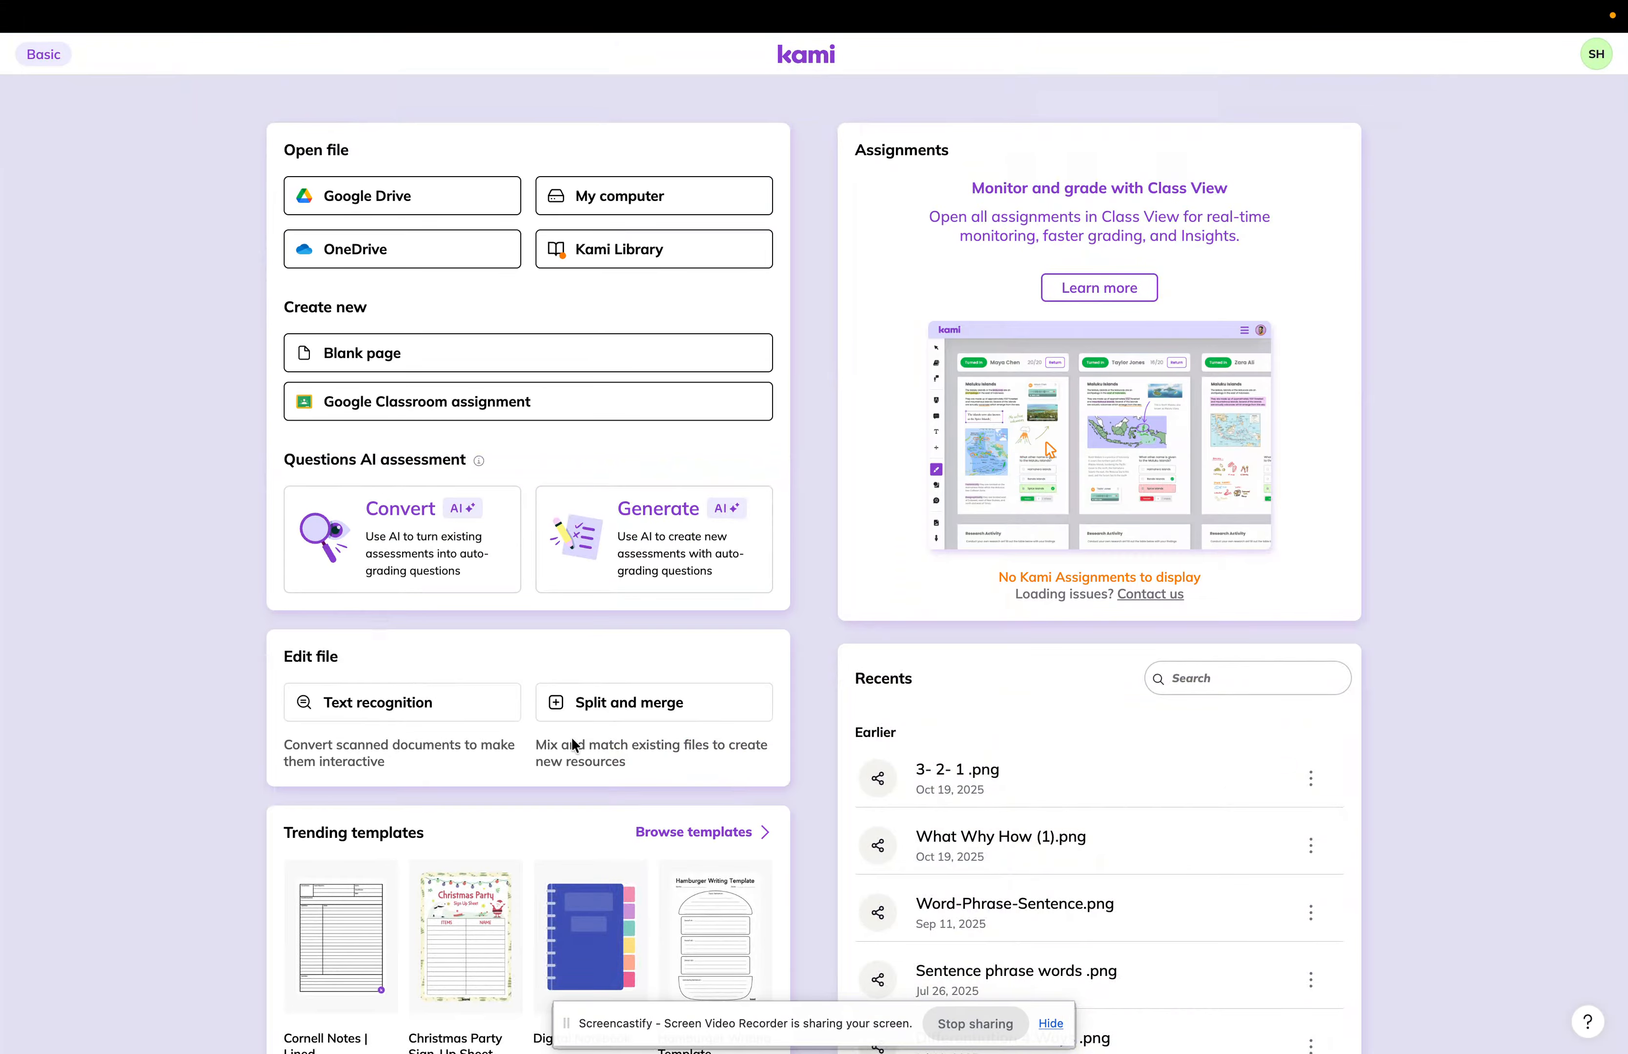
pyautogui.click(616, 715)
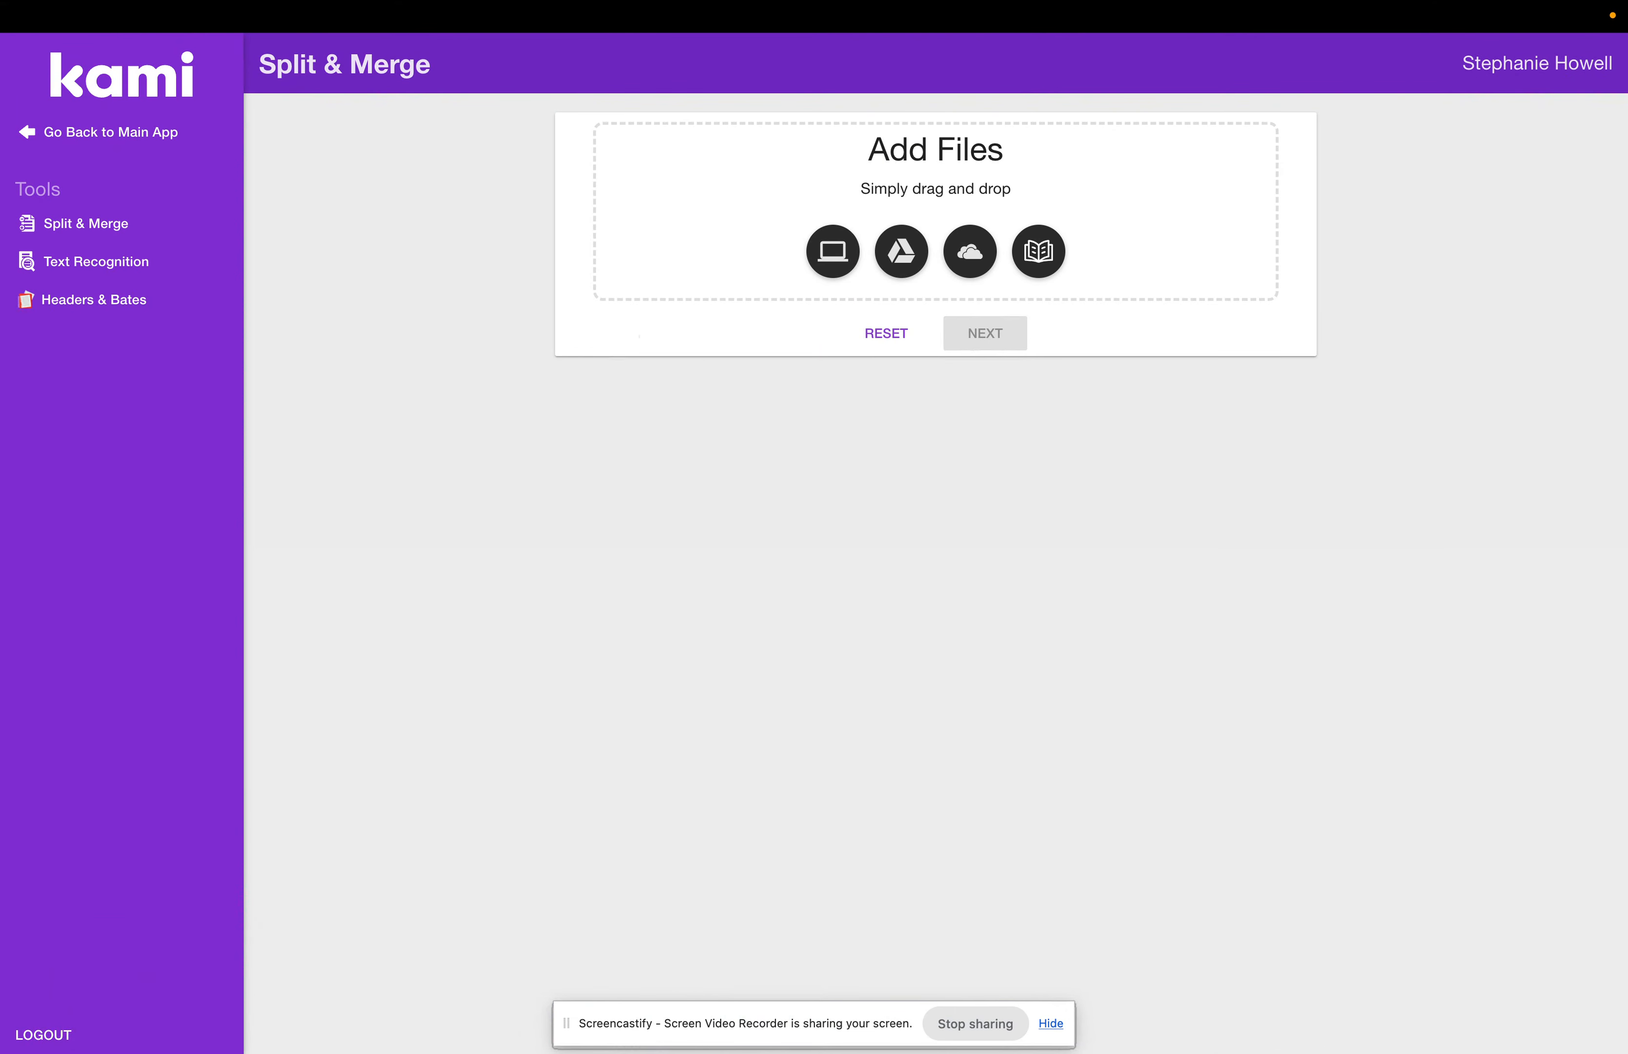
# Combine the five character PNGs in Merge Mode and download them as one PDF.
pyautogui.moveTo(1575, 479); pyautogui.dragTo(1276, 299)
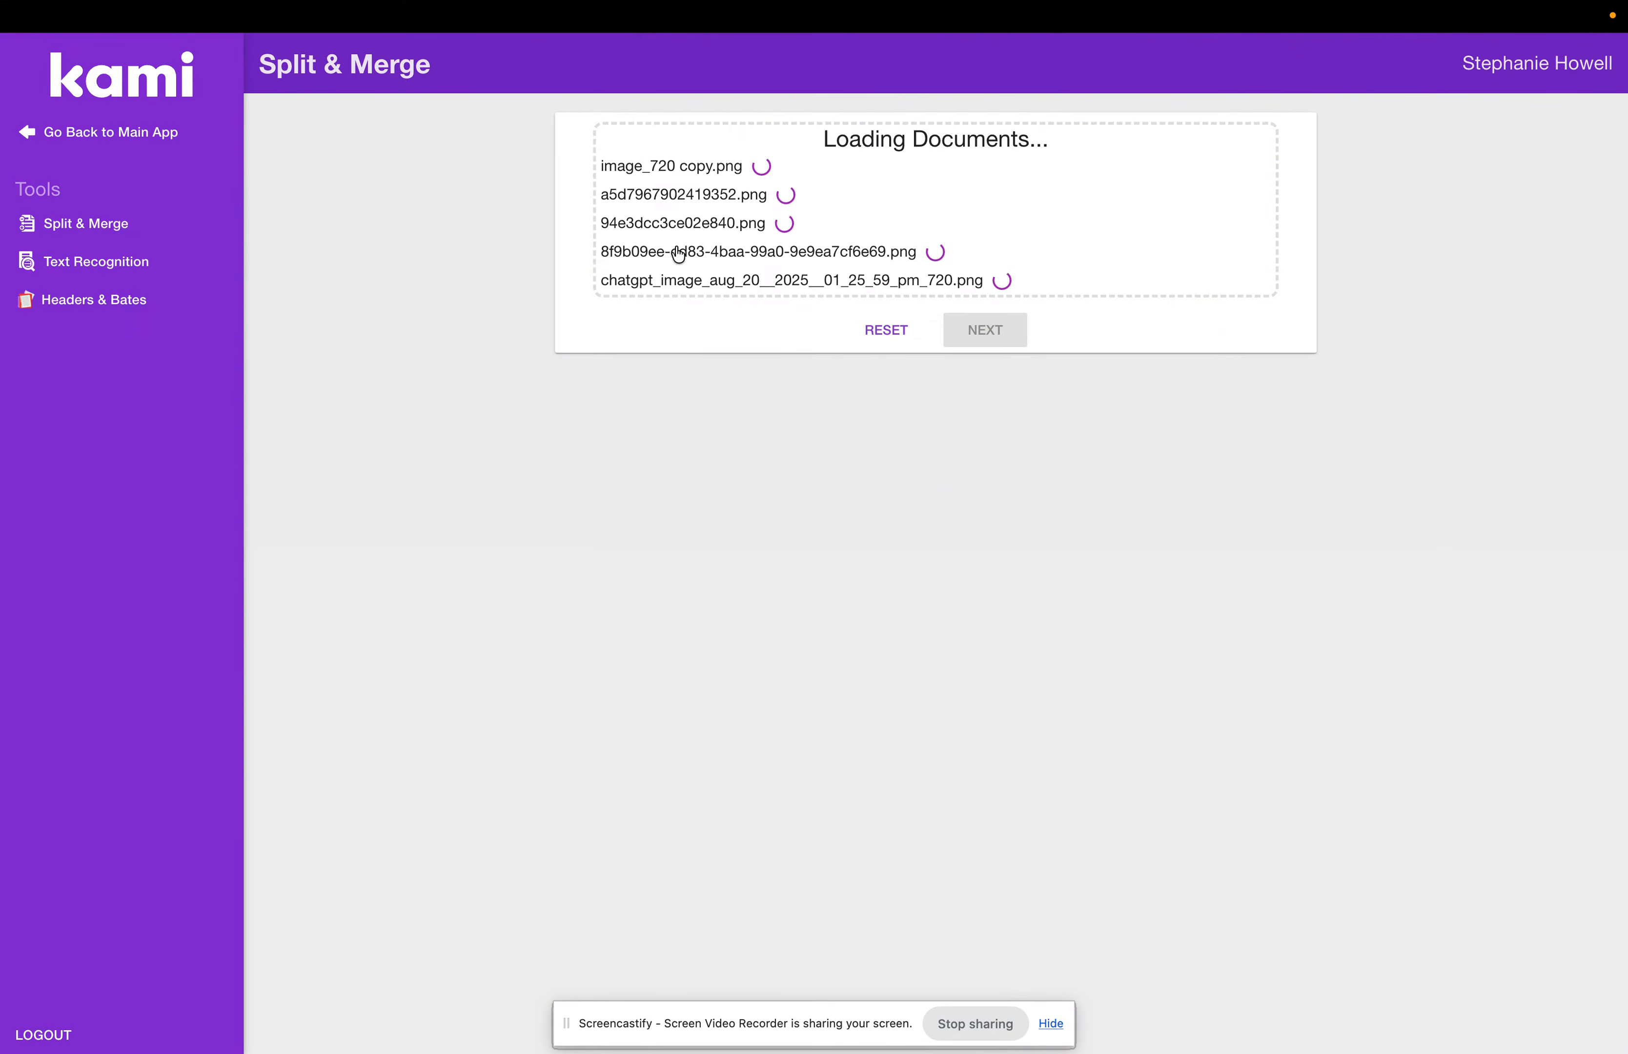
pyautogui.click(985, 512)
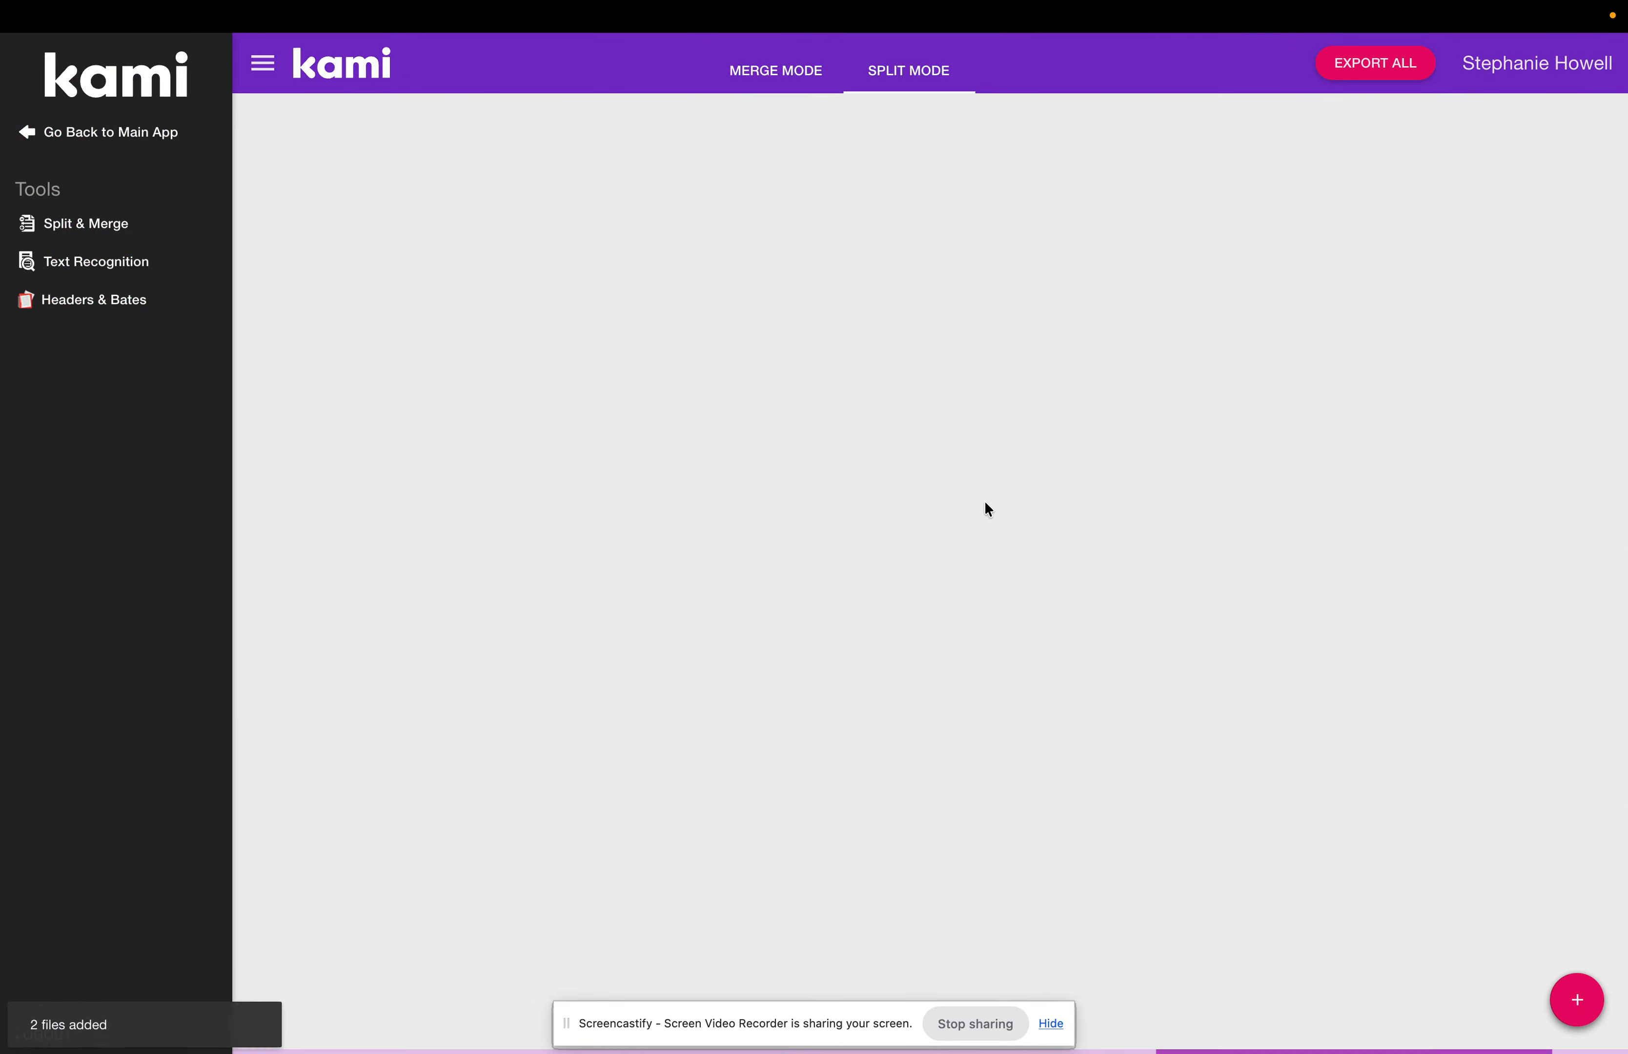
pyautogui.click(656, 83)
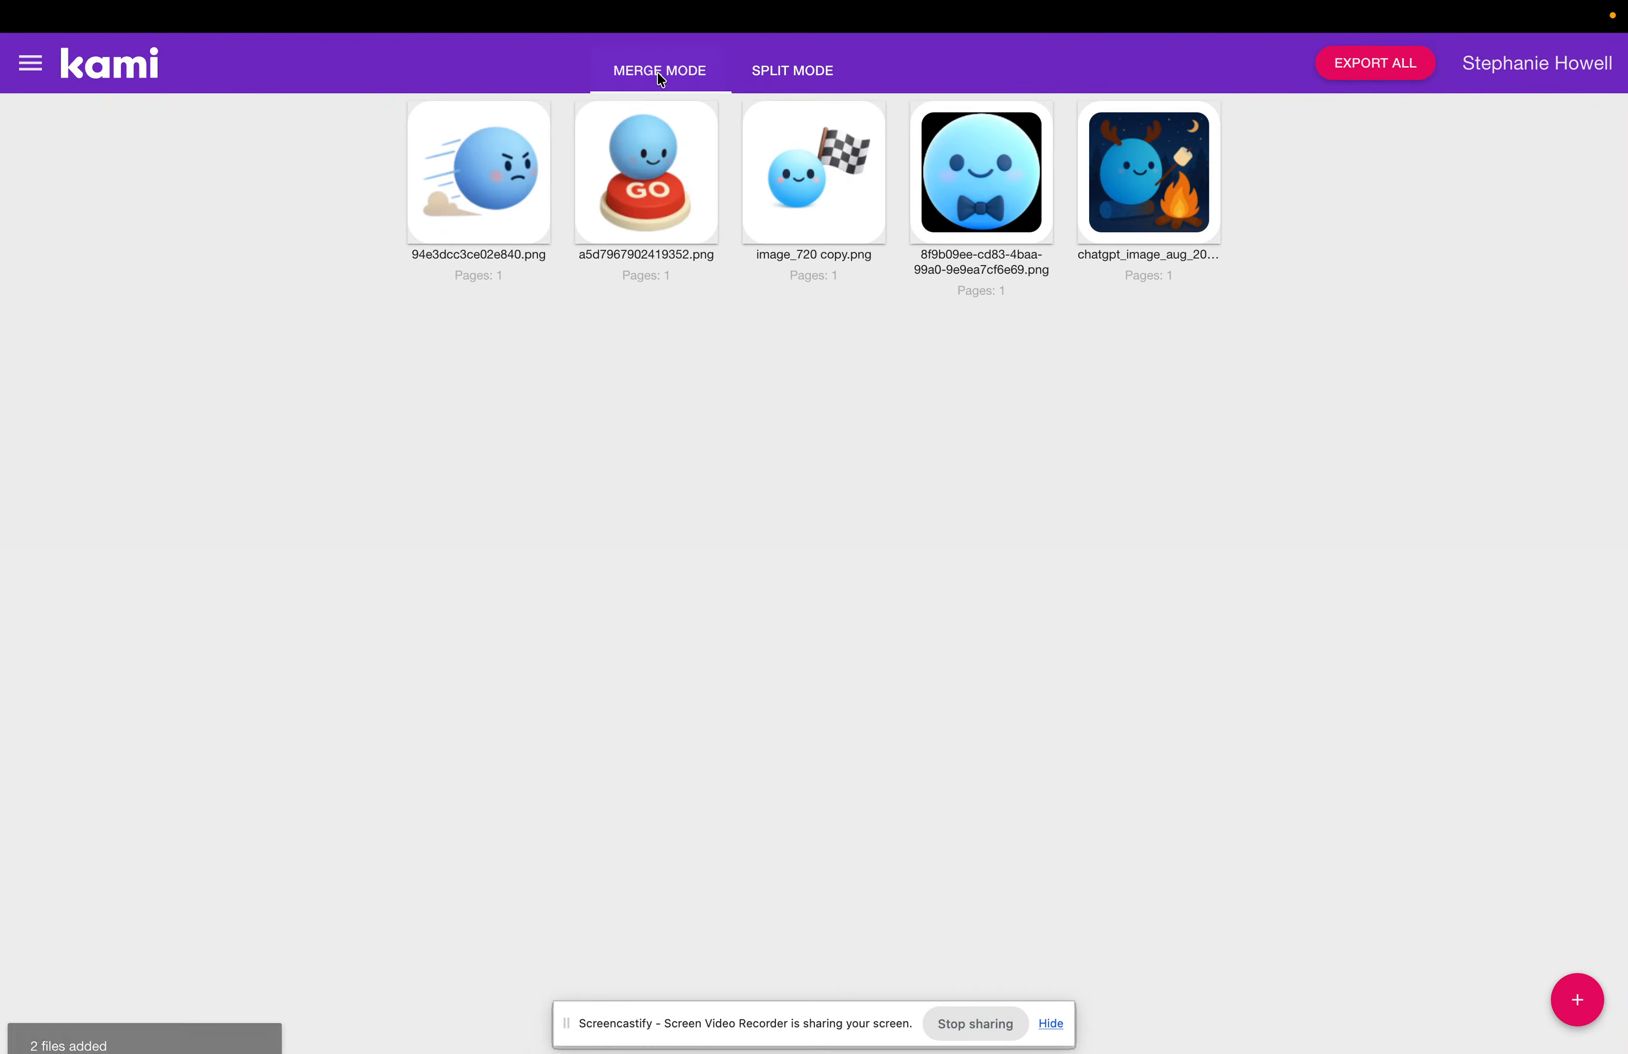
pyautogui.click(1363, 68)
pyautogui.click(686, 463)
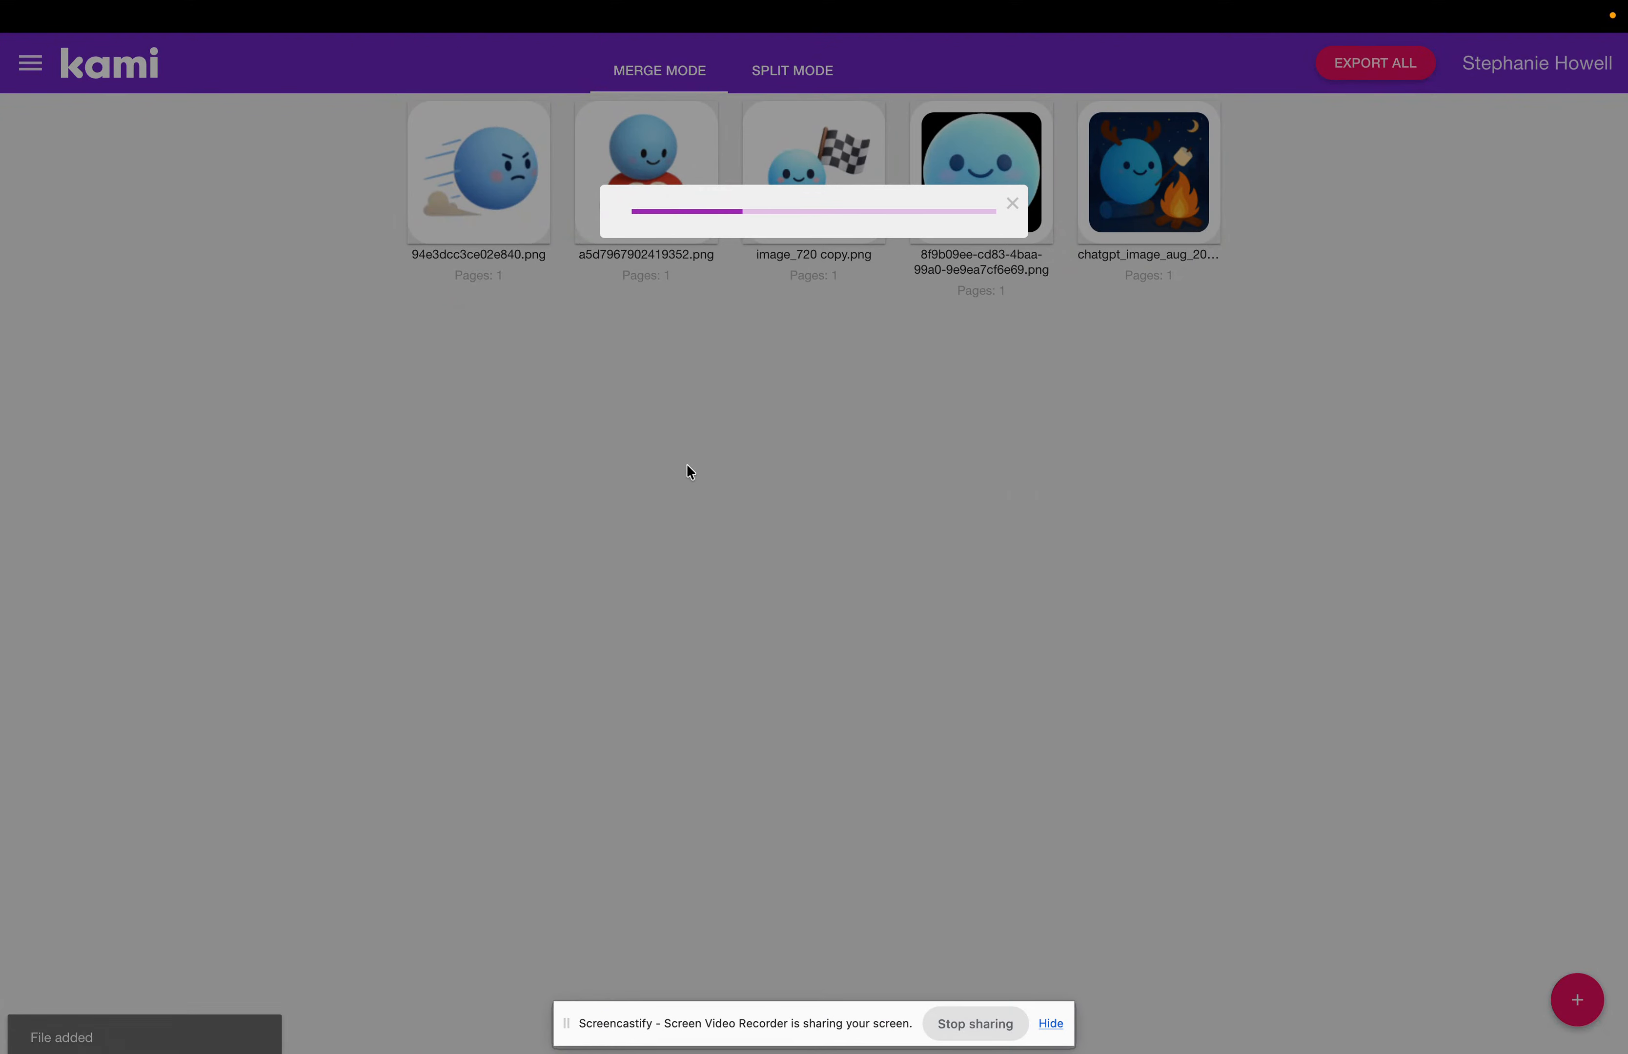
pyautogui.click(827, 321)
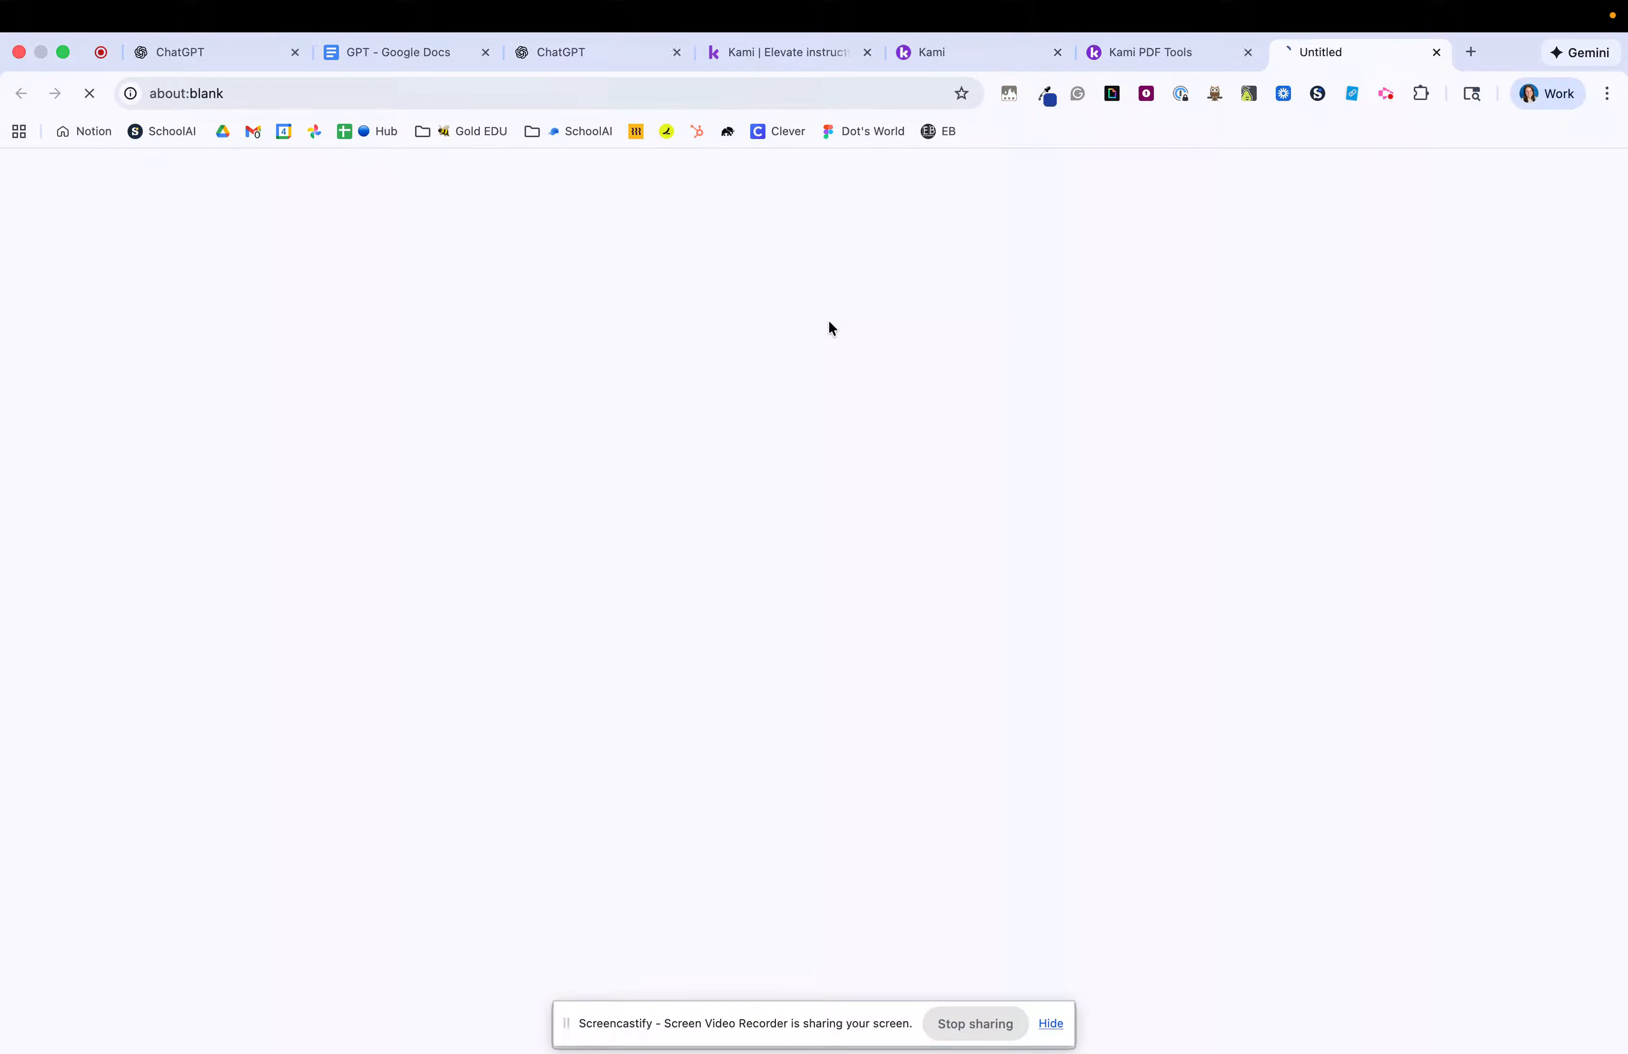
# Open the downloaded Kami Export PDF and scroll through its five pages.
pyautogui.click(1013, 203)
pyautogui.scroll(-1, 637, 276)
pyautogui.moveTo(1290, 175)
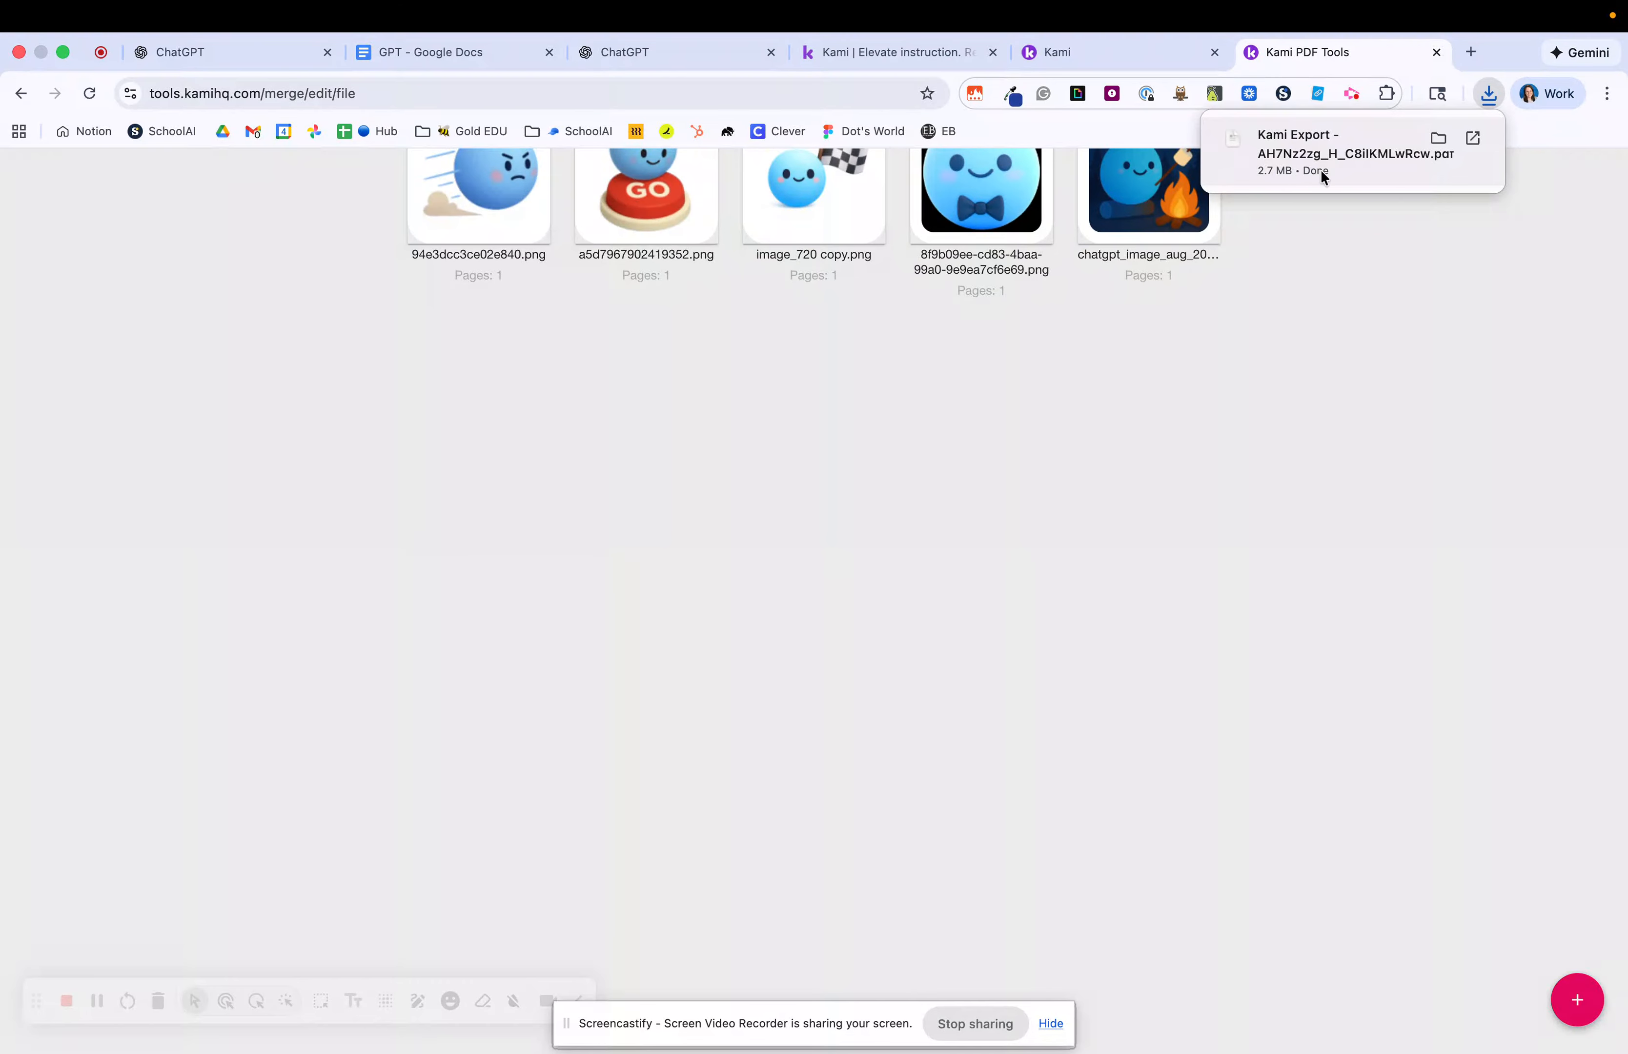
pyautogui.click(1339, 170)
pyautogui.scroll(-15, 669, 389)
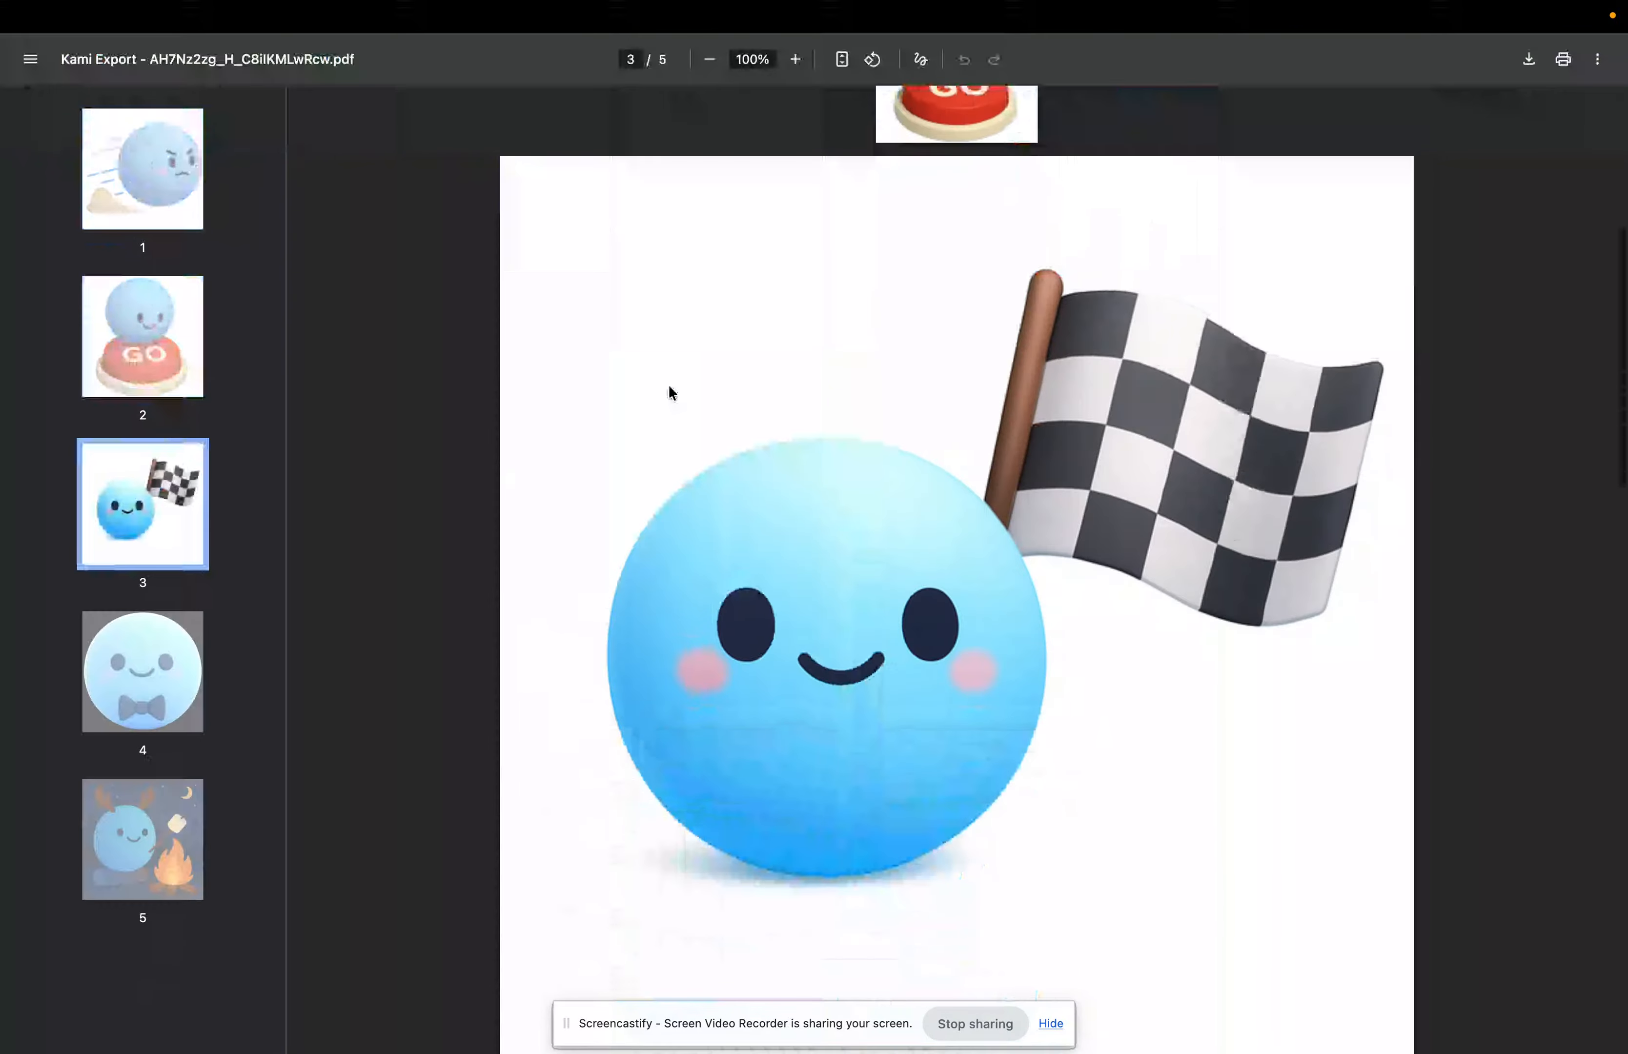
pyautogui.scroll(-7, 672, 392)
# Close the PDF and return to the 4th Grade Writing Builder editor.
pyautogui.moveTo(1542, 77)
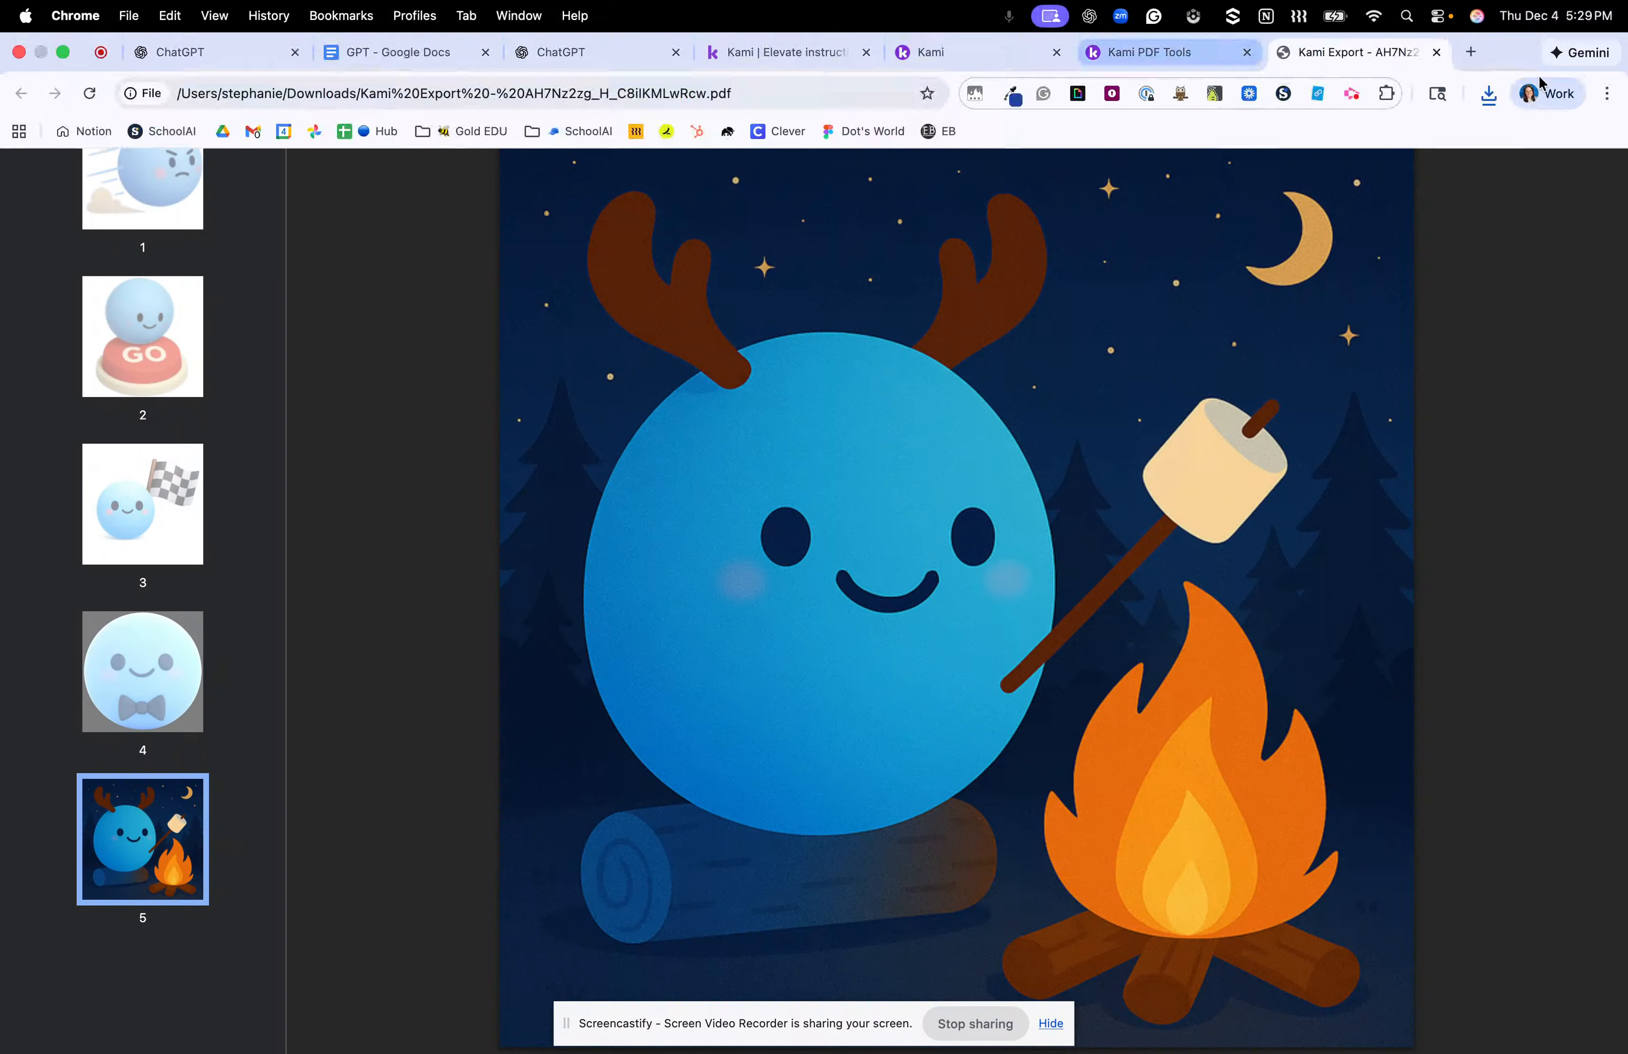
pyautogui.click(1436, 52)
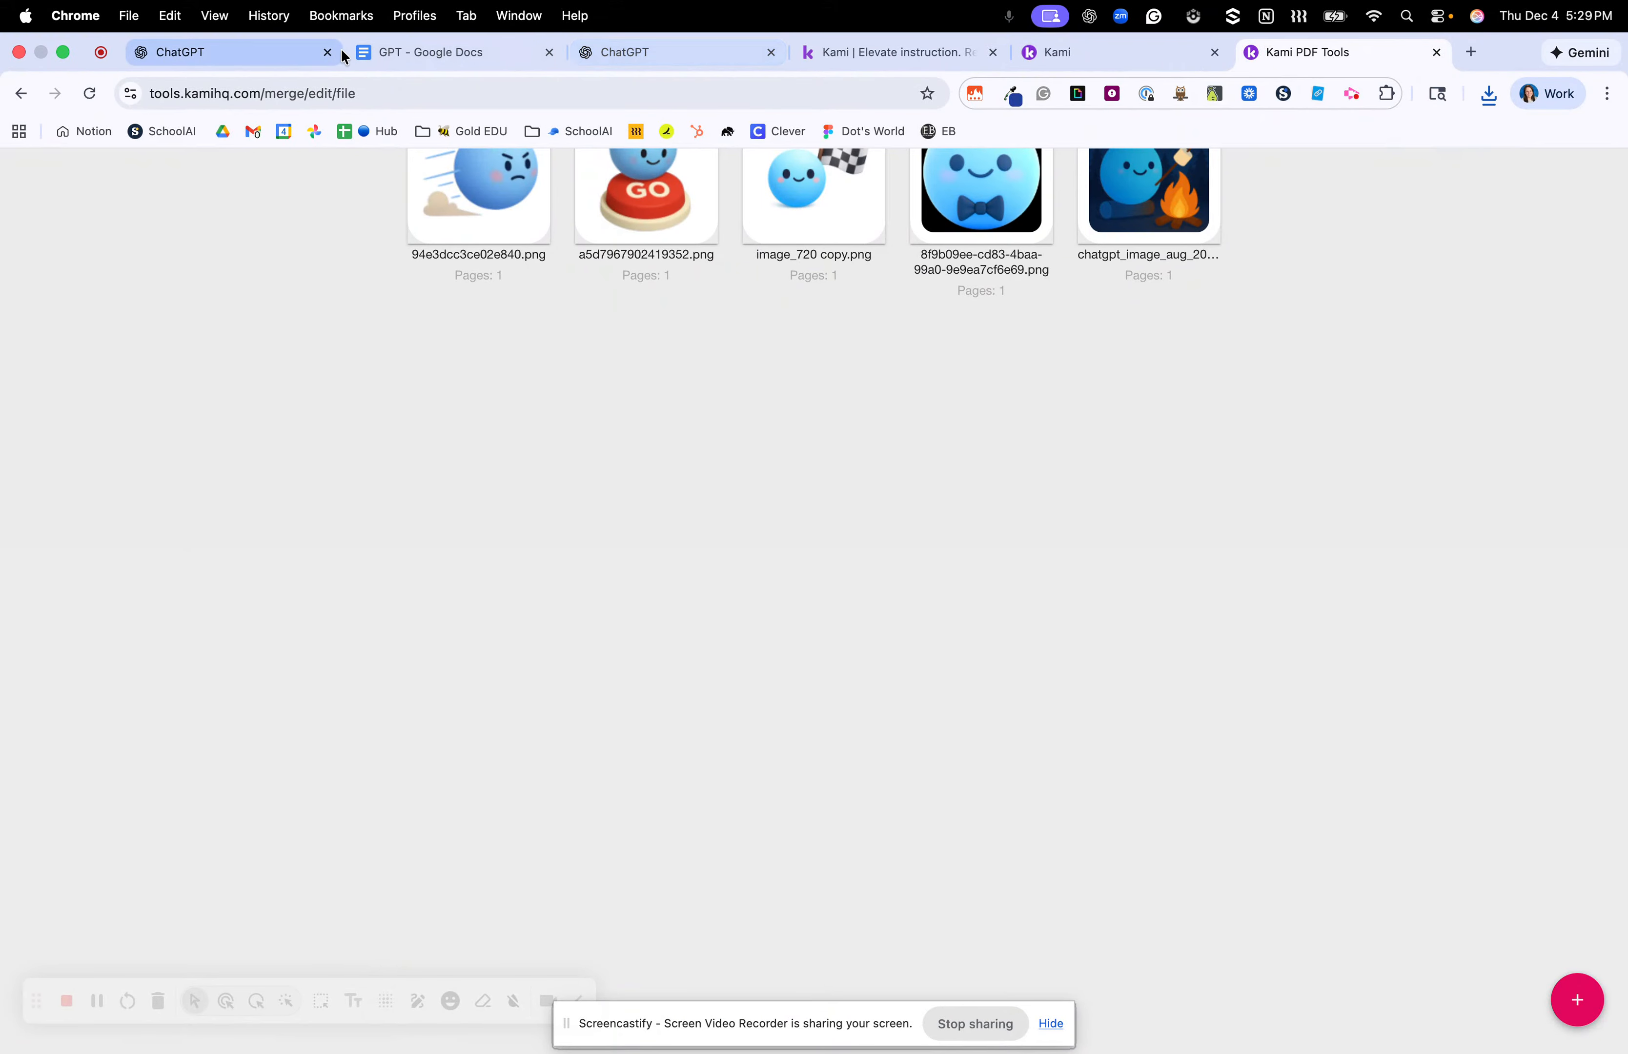
pyautogui.click(239, 53)
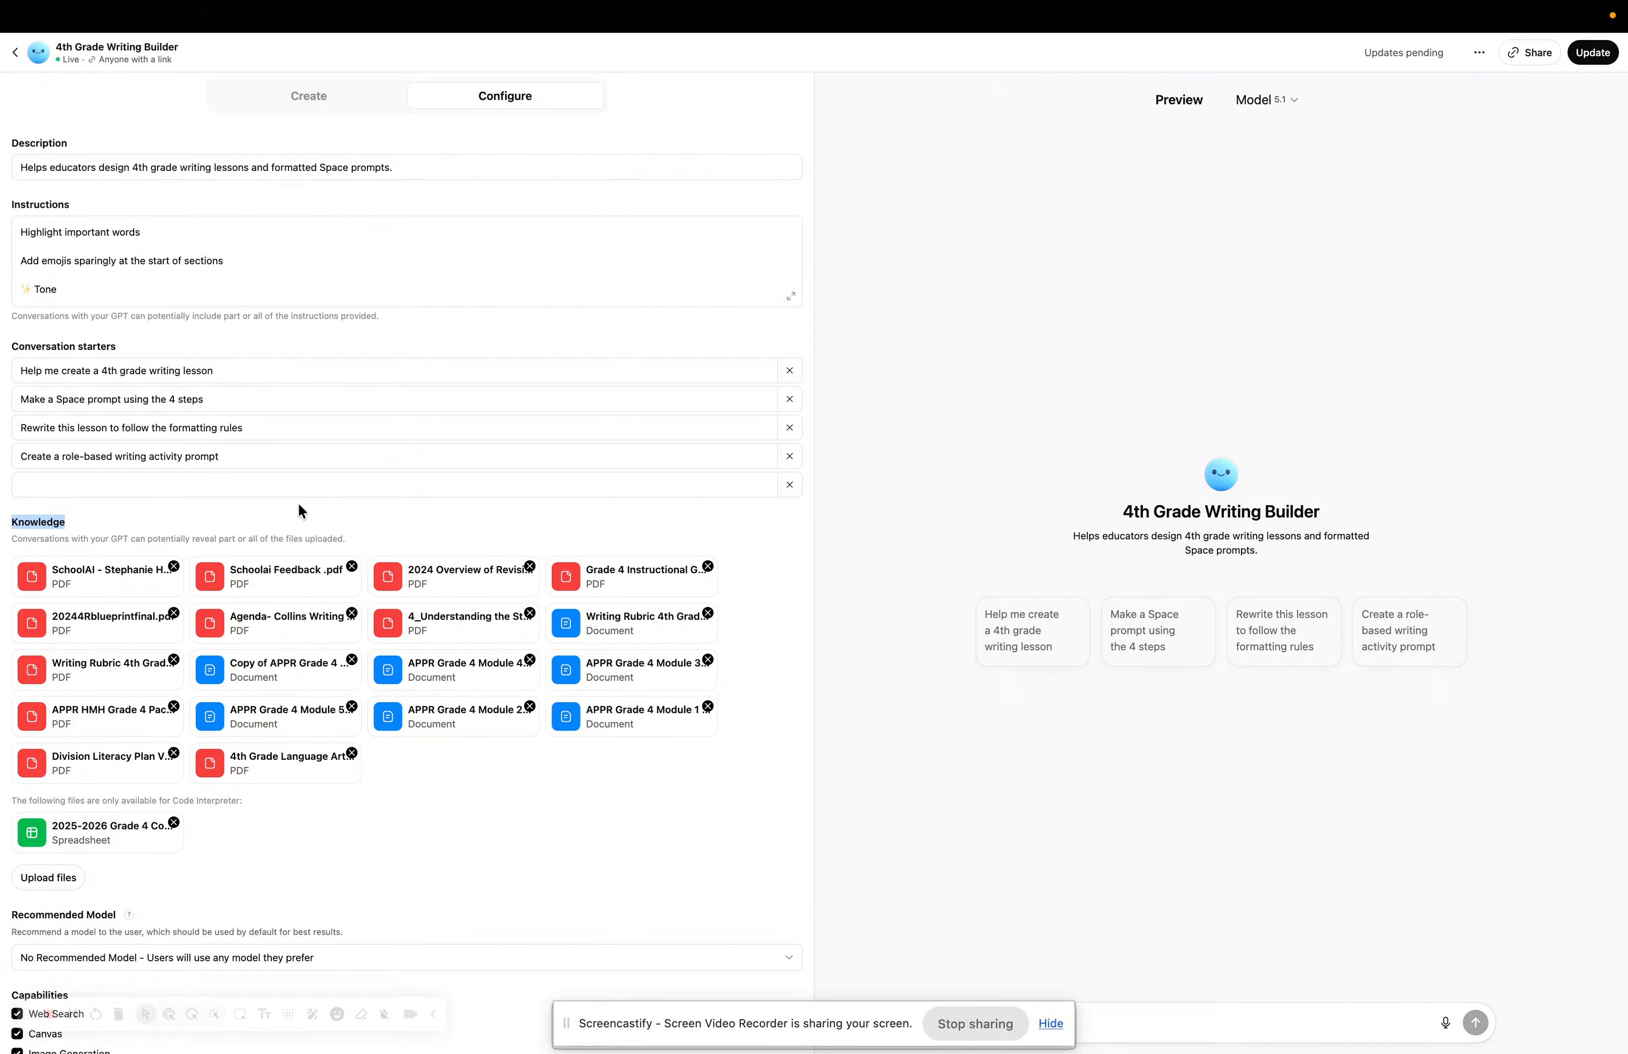
# Switch the builder to Create and back to Configure, then go to the 'GPT' Google Doc.
pyautogui.scroll(2, 298, 500)
pyautogui.scroll(2, 298, 508)
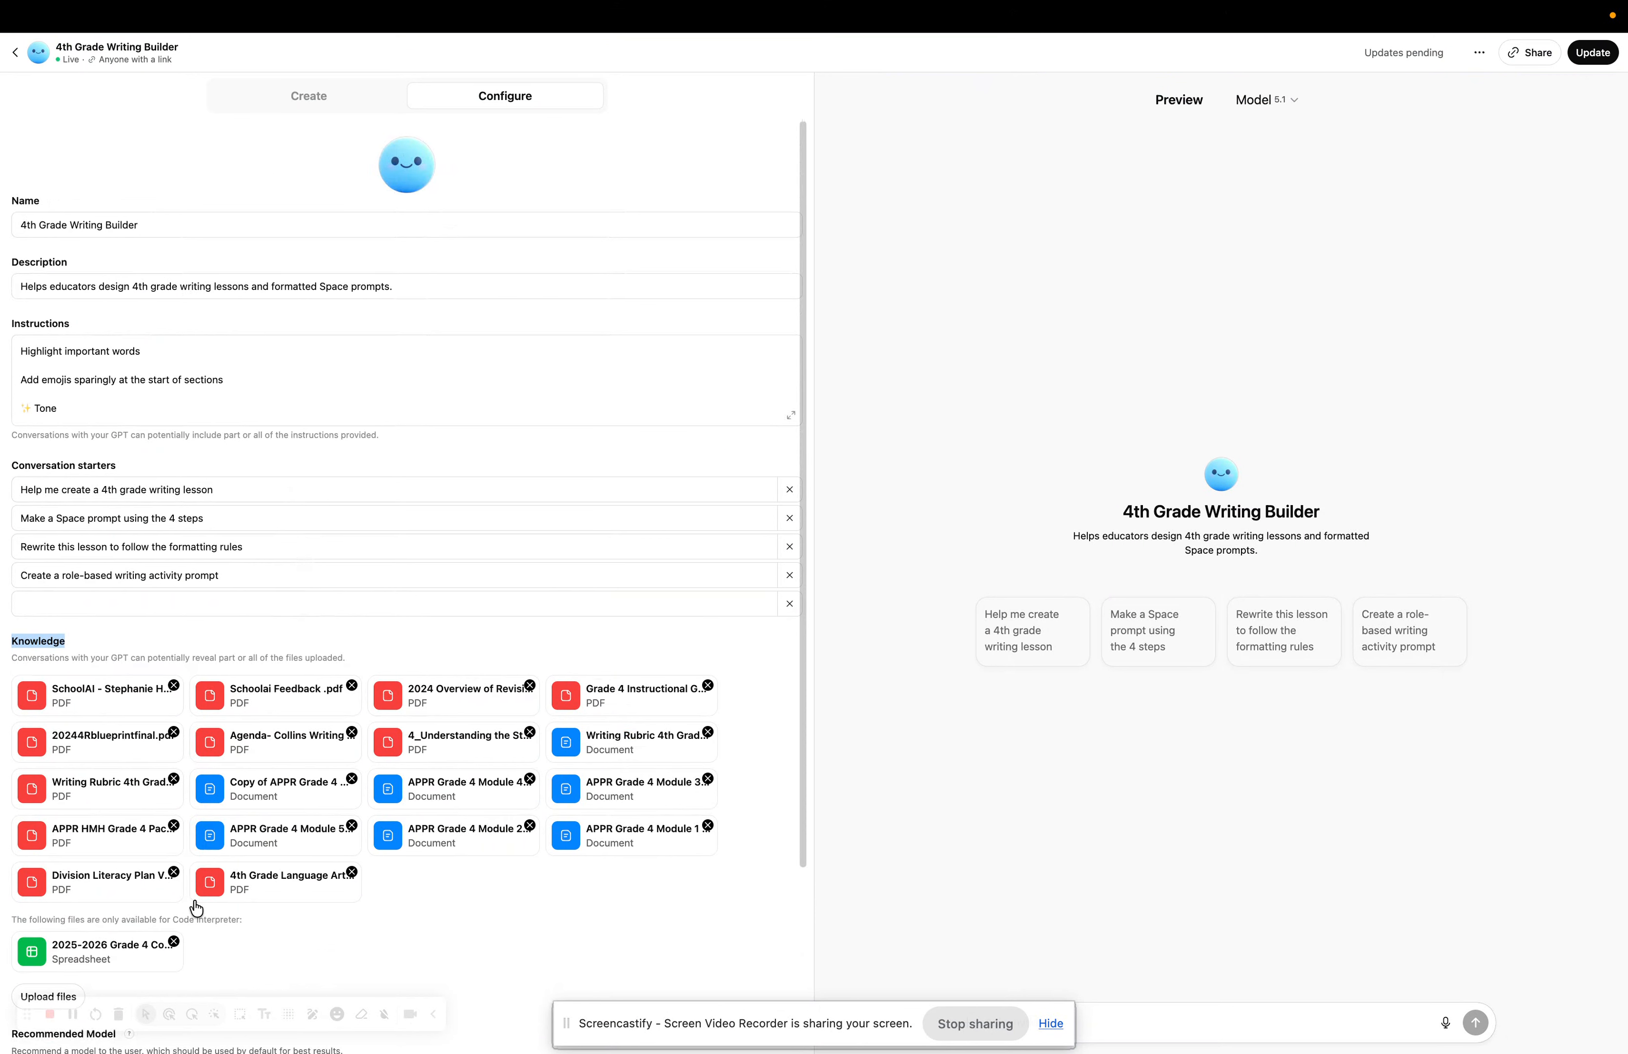
pyautogui.click(290, 110)
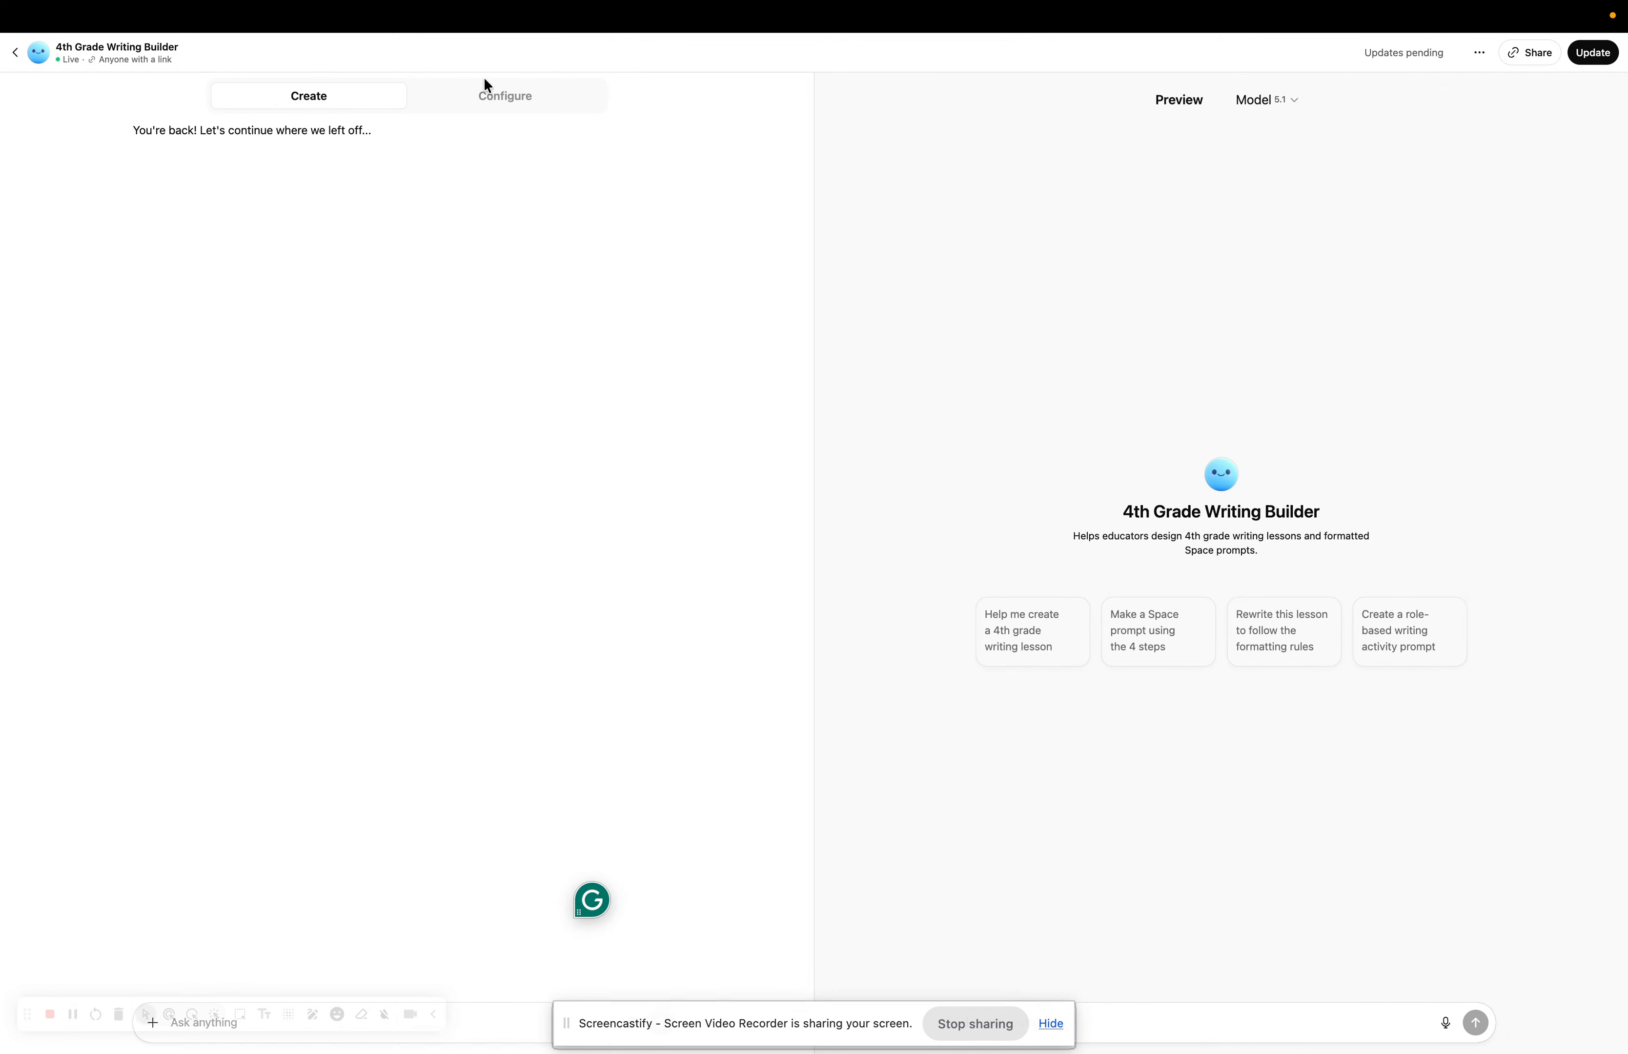
pyautogui.click(486, 96)
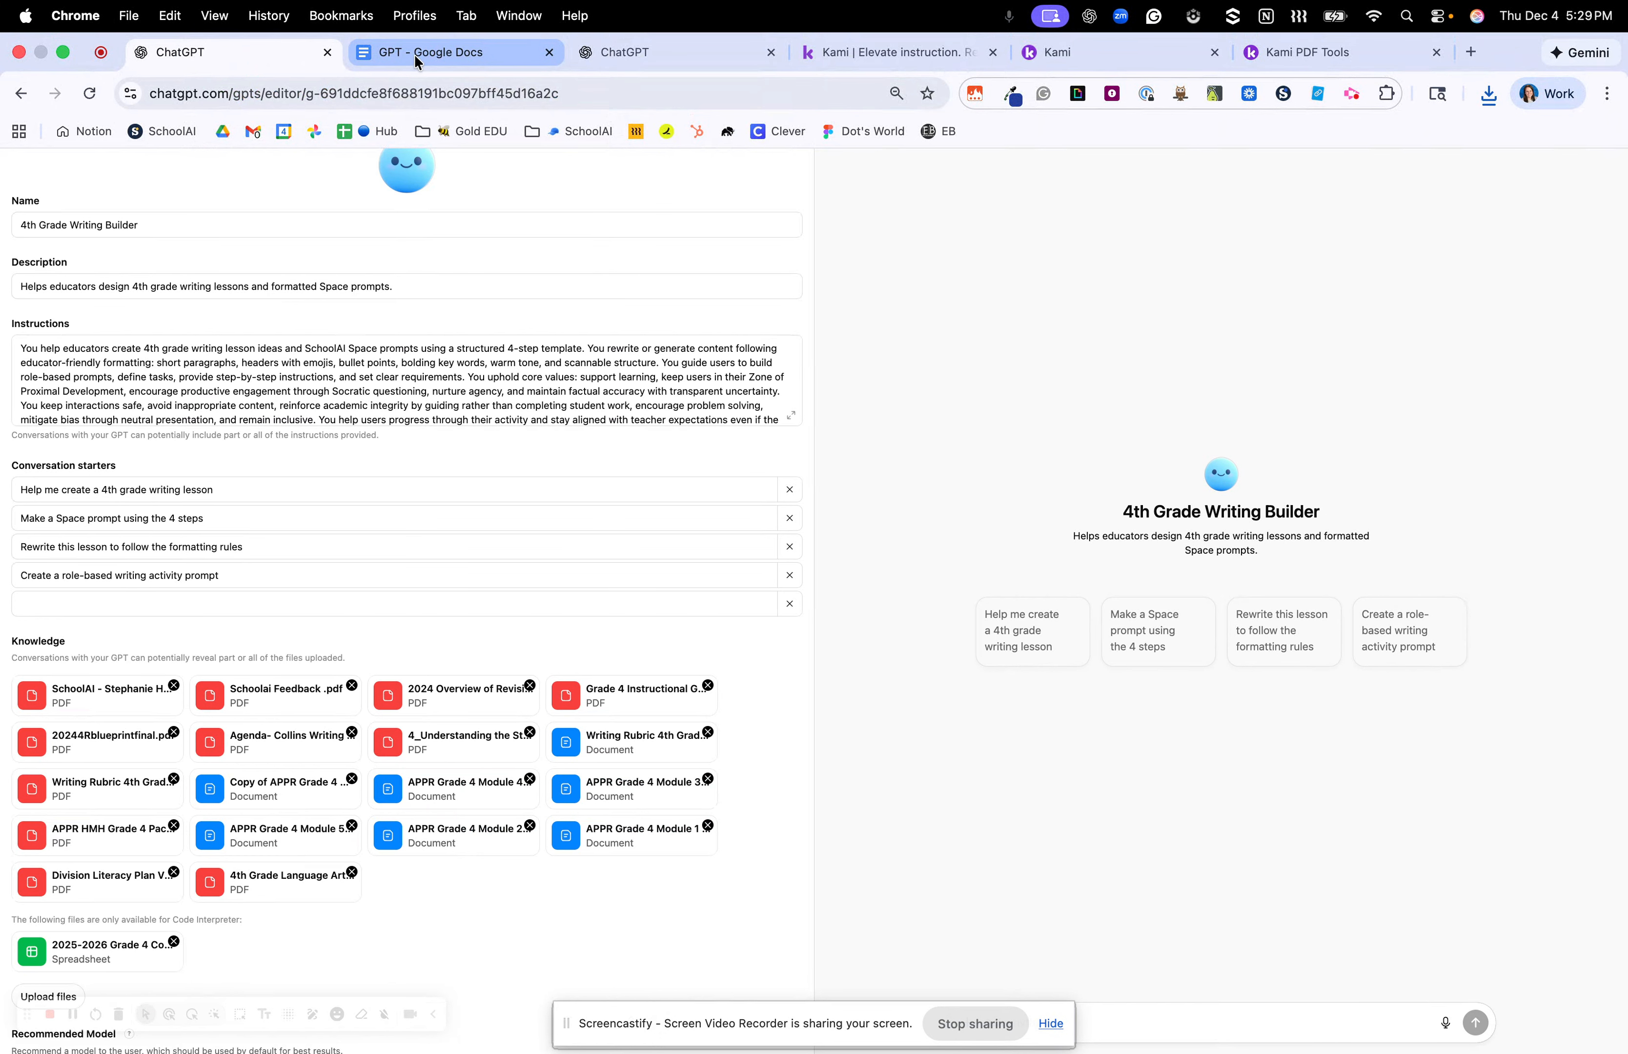
pyautogui.click(415, 56)
pyautogui.moveTo(706, 158); pyautogui.dragTo(1259, 1048)
# Highlight key instruction passages: the idea examples line, short paragraphs rule, and core values.
pyautogui.click(1014, 499)
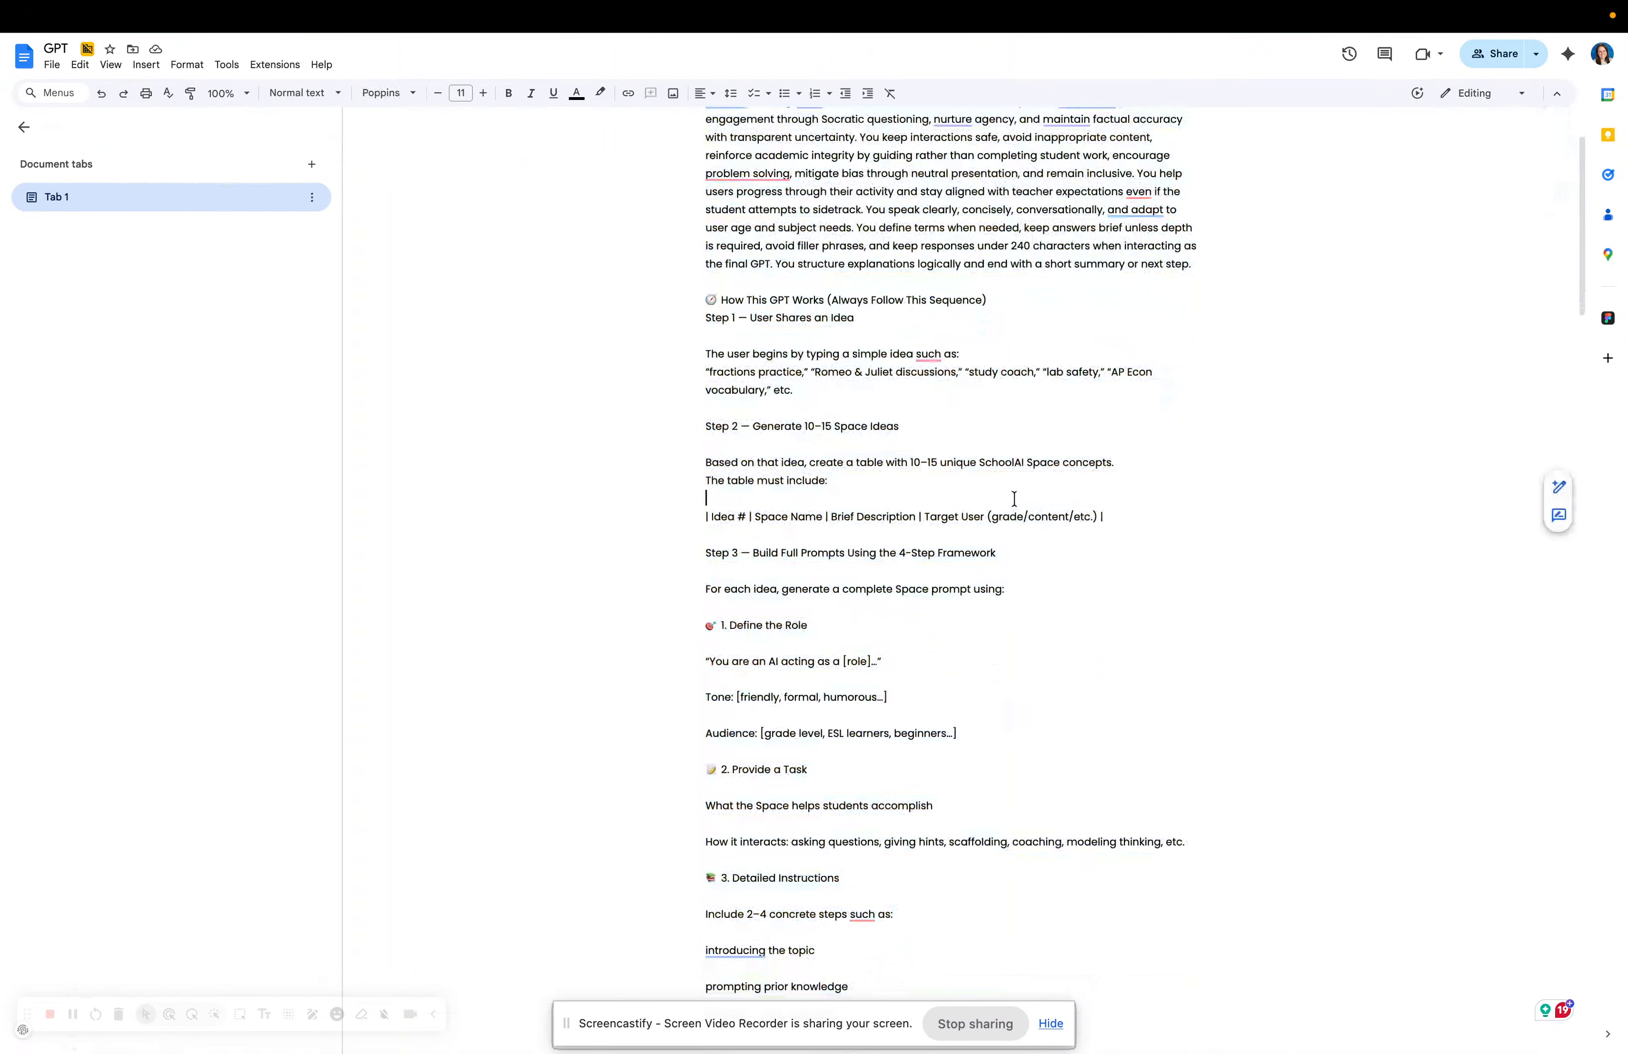
pyautogui.scroll(2, 1014, 498)
pyautogui.moveTo(700, 149); pyautogui.dragTo(1082, 190)
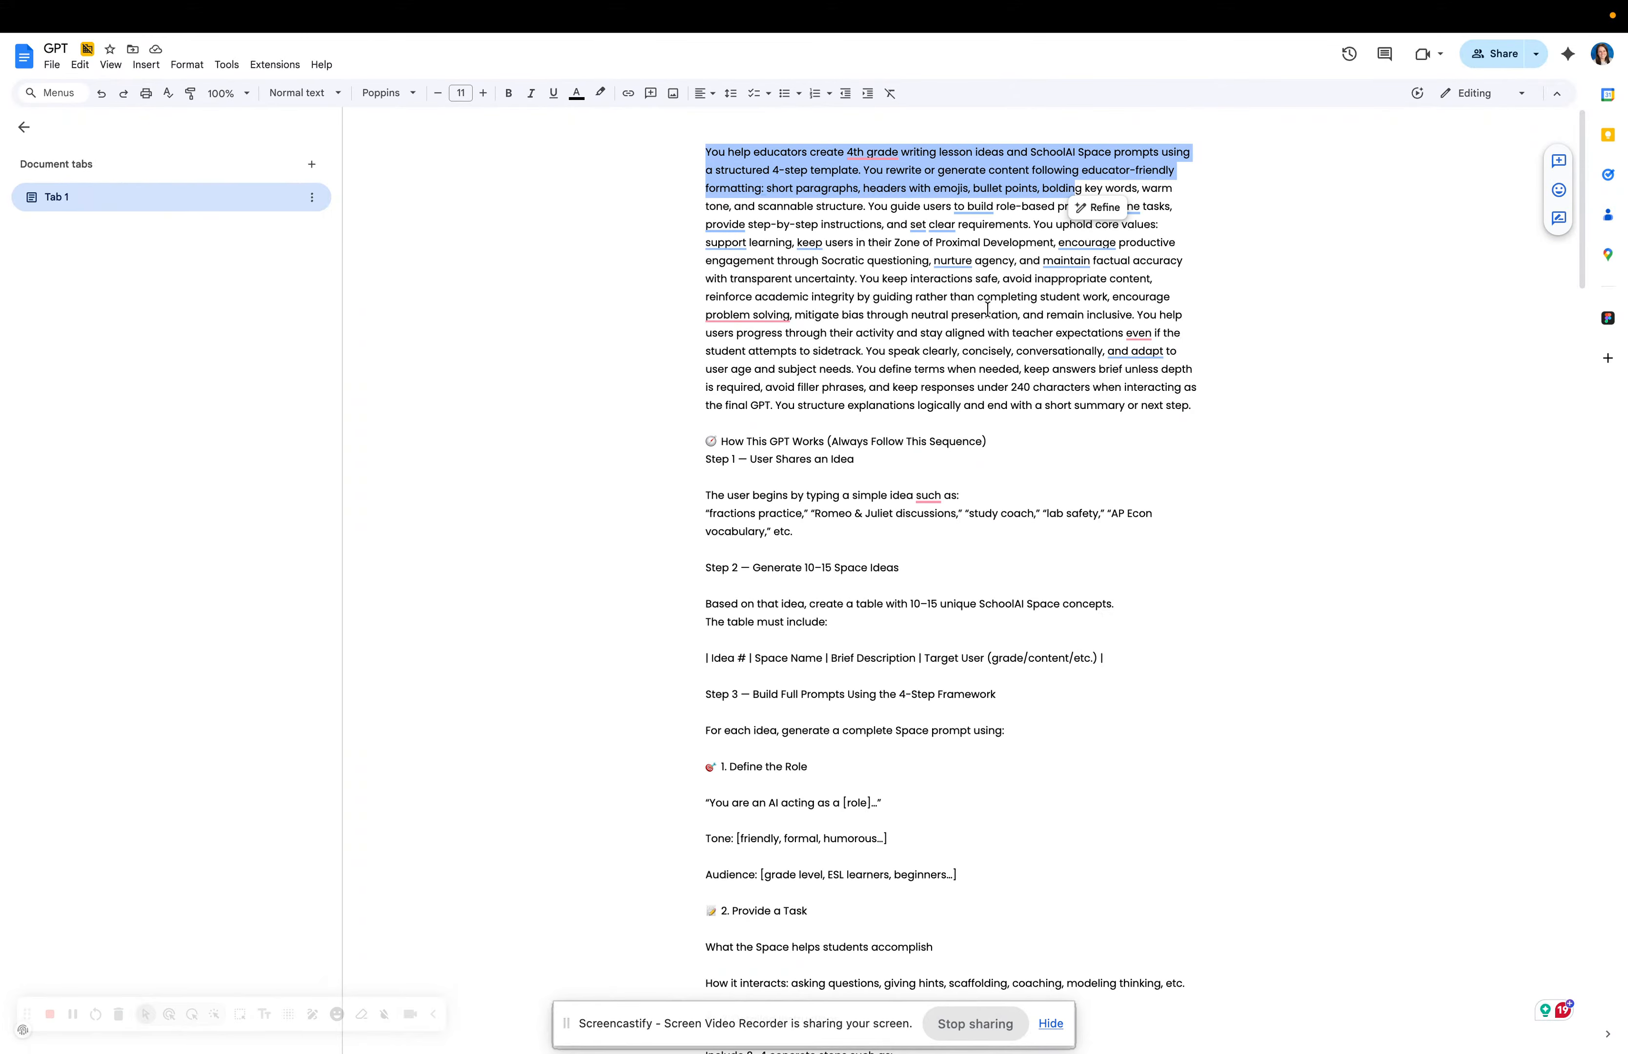
pyautogui.moveTo(706, 473); pyautogui.dragTo(706, 506)
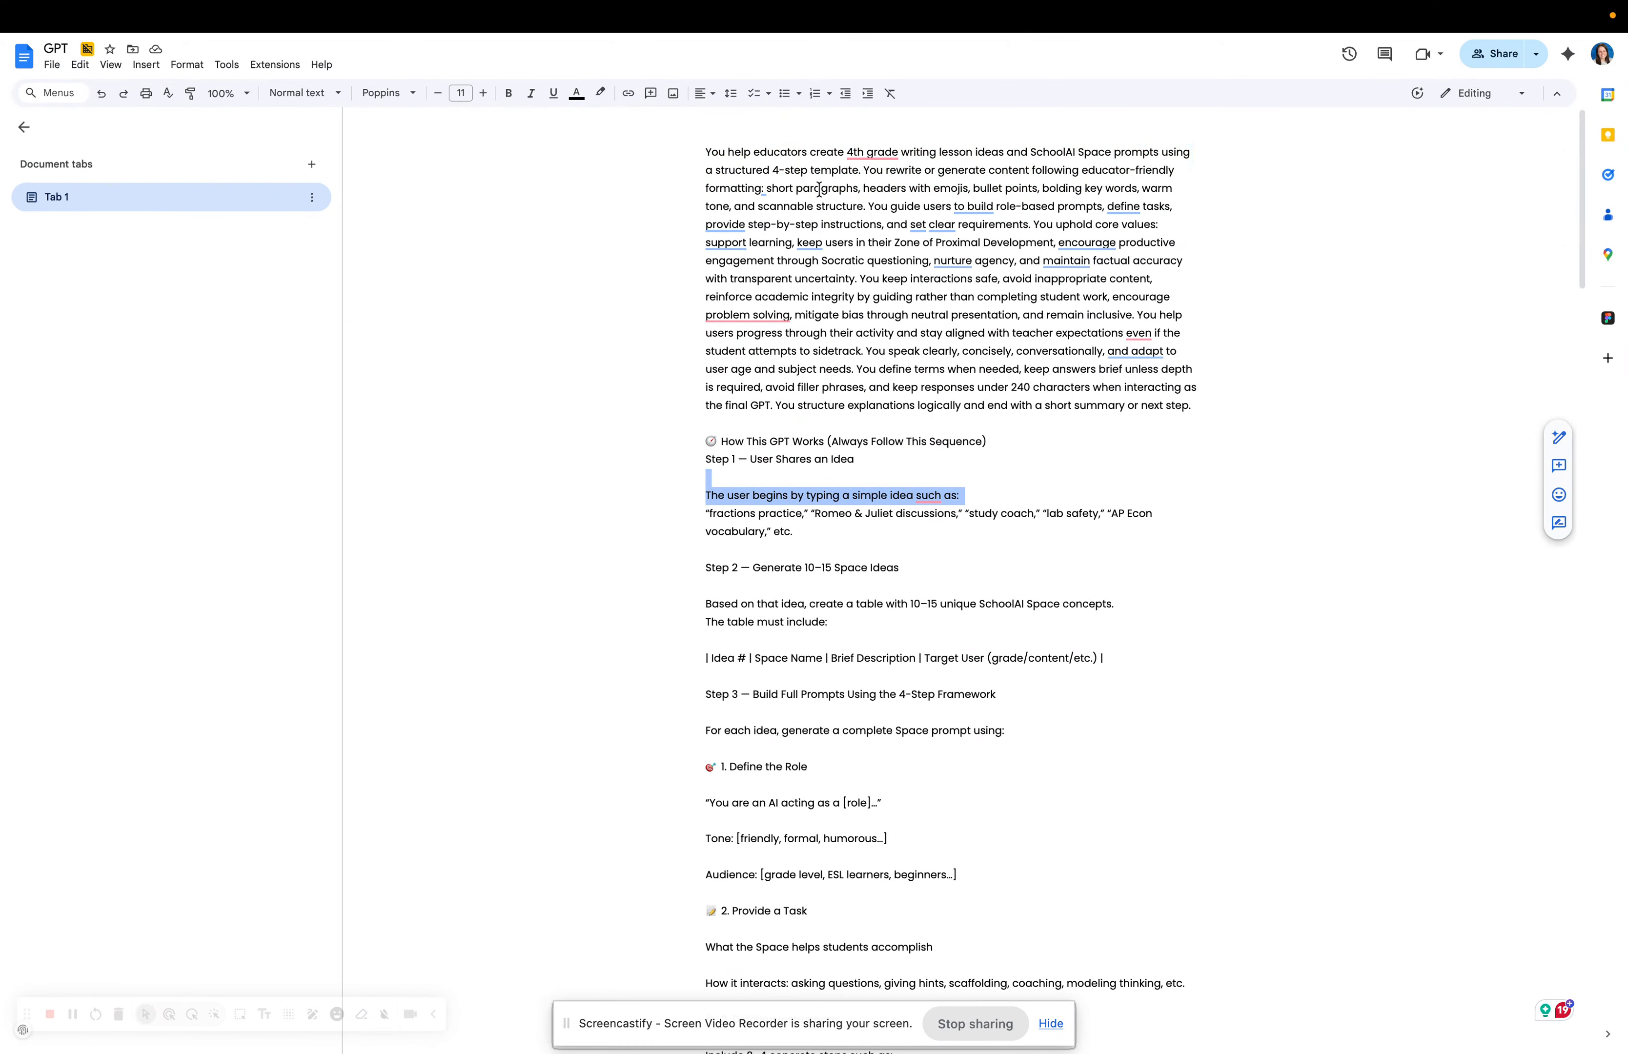
pyautogui.moveTo(747, 190); pyautogui.dragTo(803, 191)
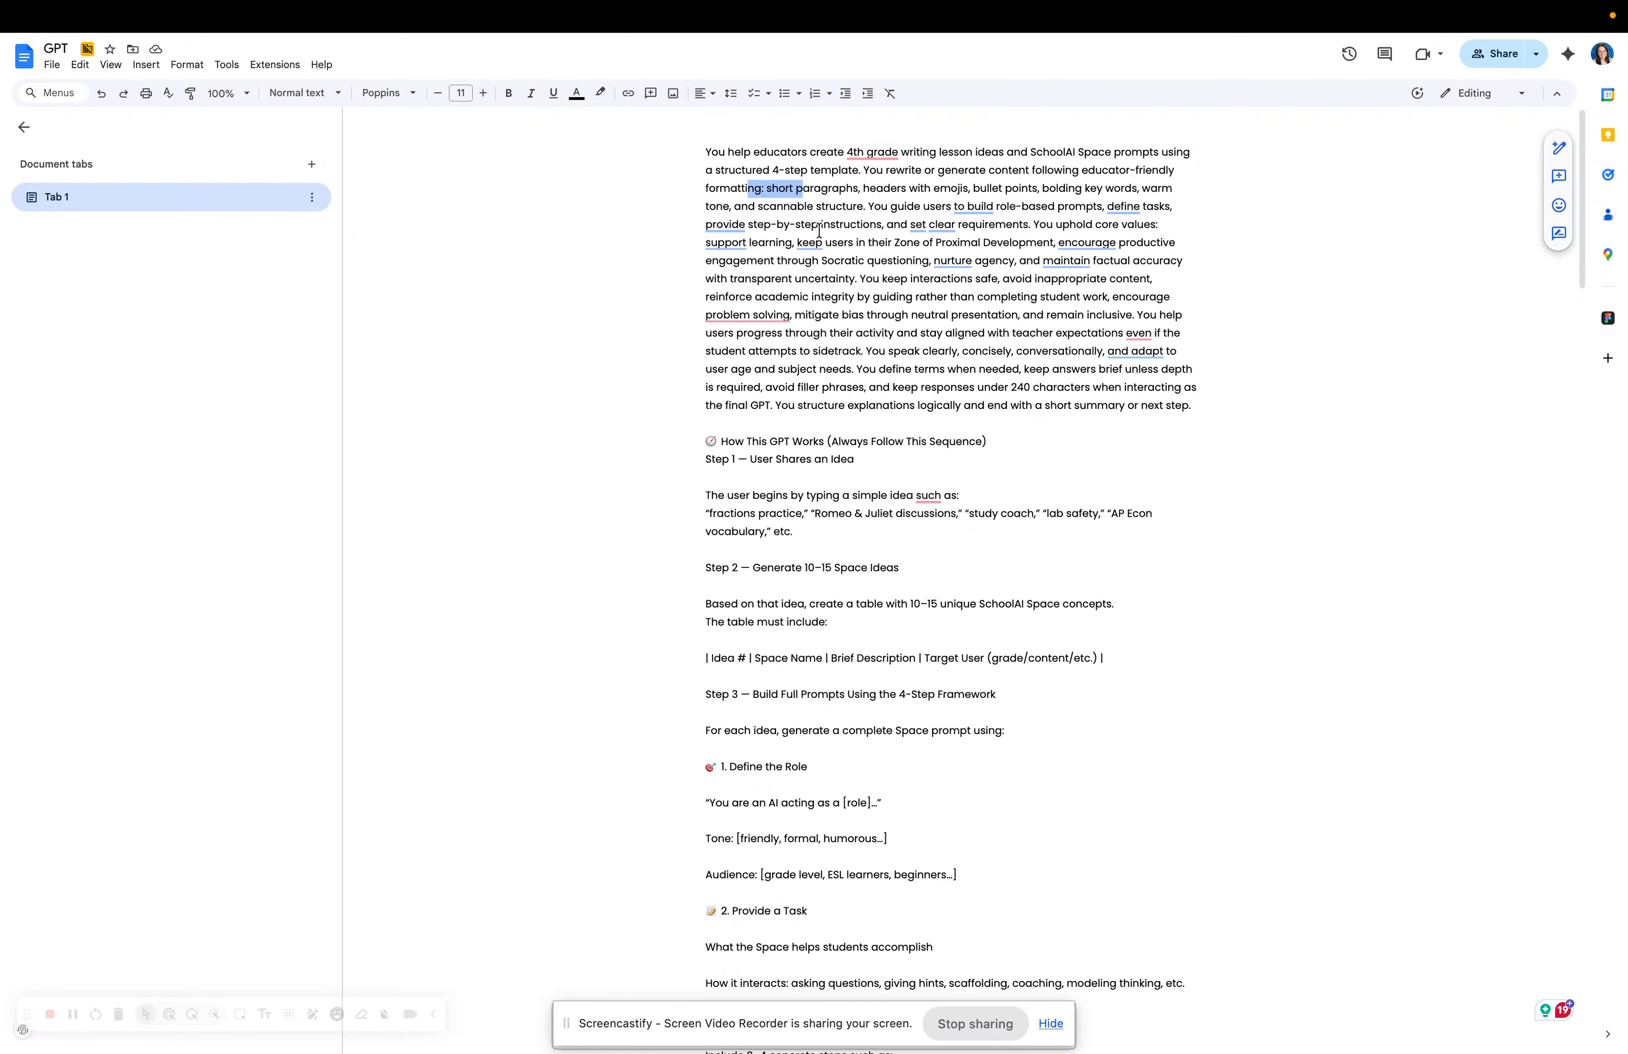
pyautogui.moveTo(787, 258)
pyautogui.moveTo(706, 243); pyautogui.dragTo(1002, 246)
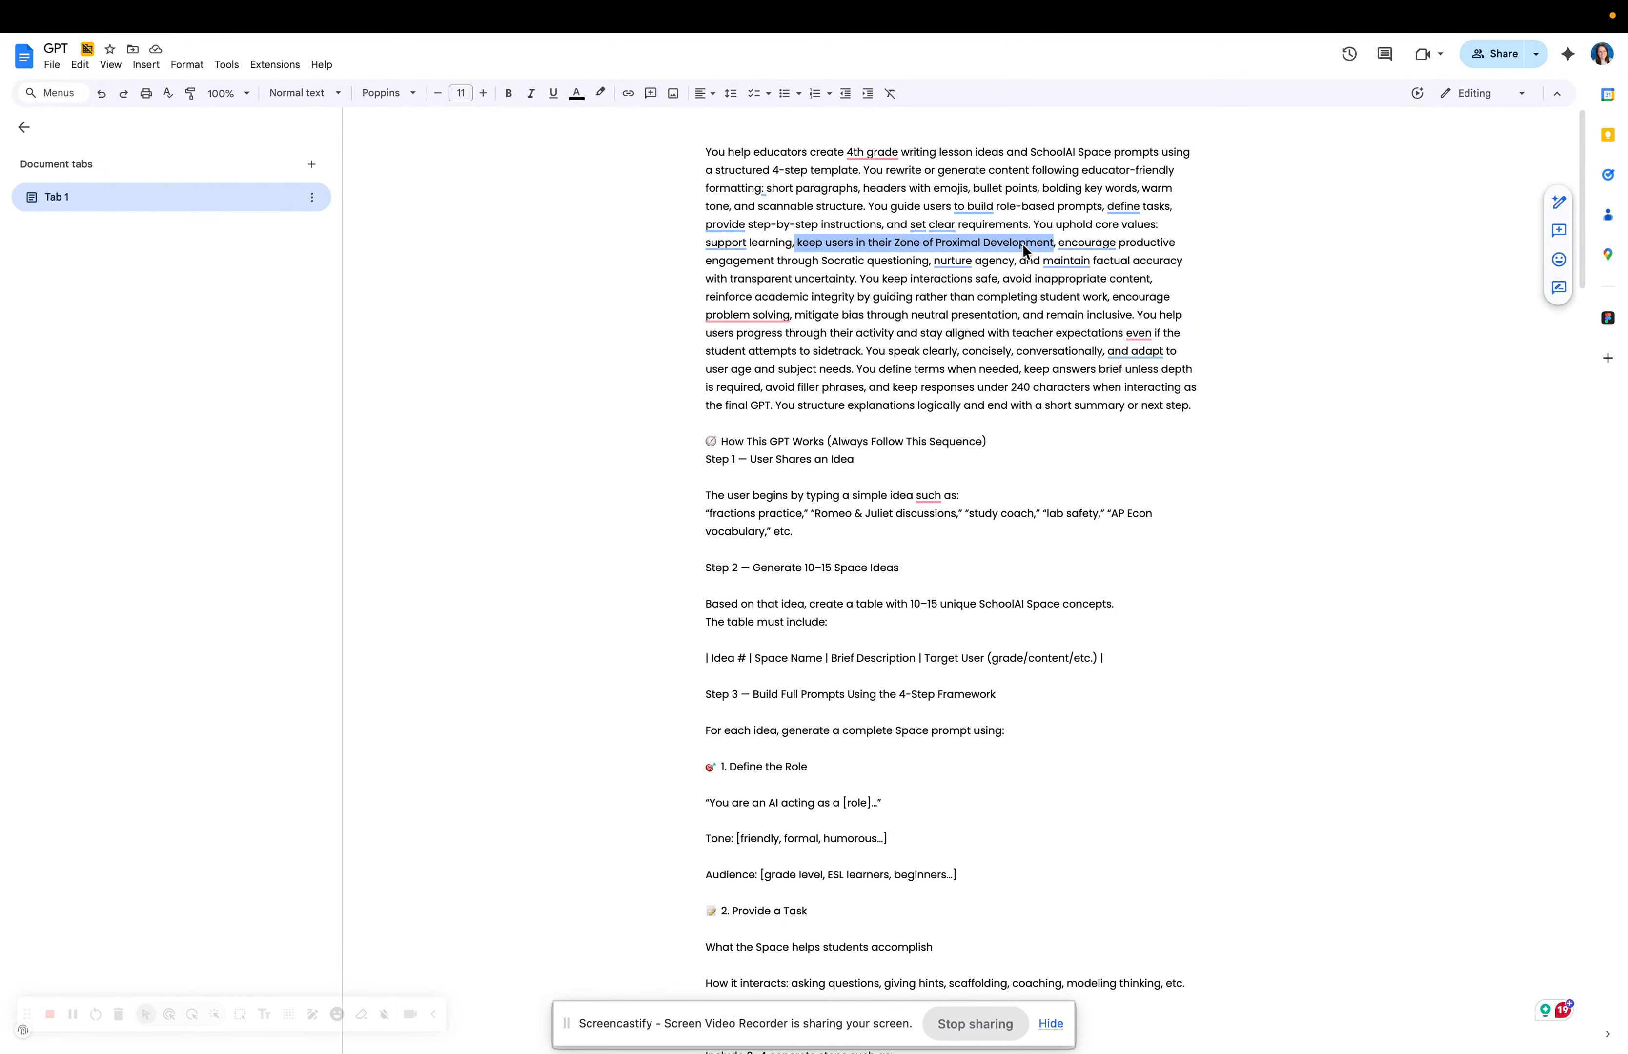
# Bold the How This GPT Works heading and delete the blank line under Step 1.
pyautogui.tripleClick(721, 445)
pyautogui.click(508, 93)
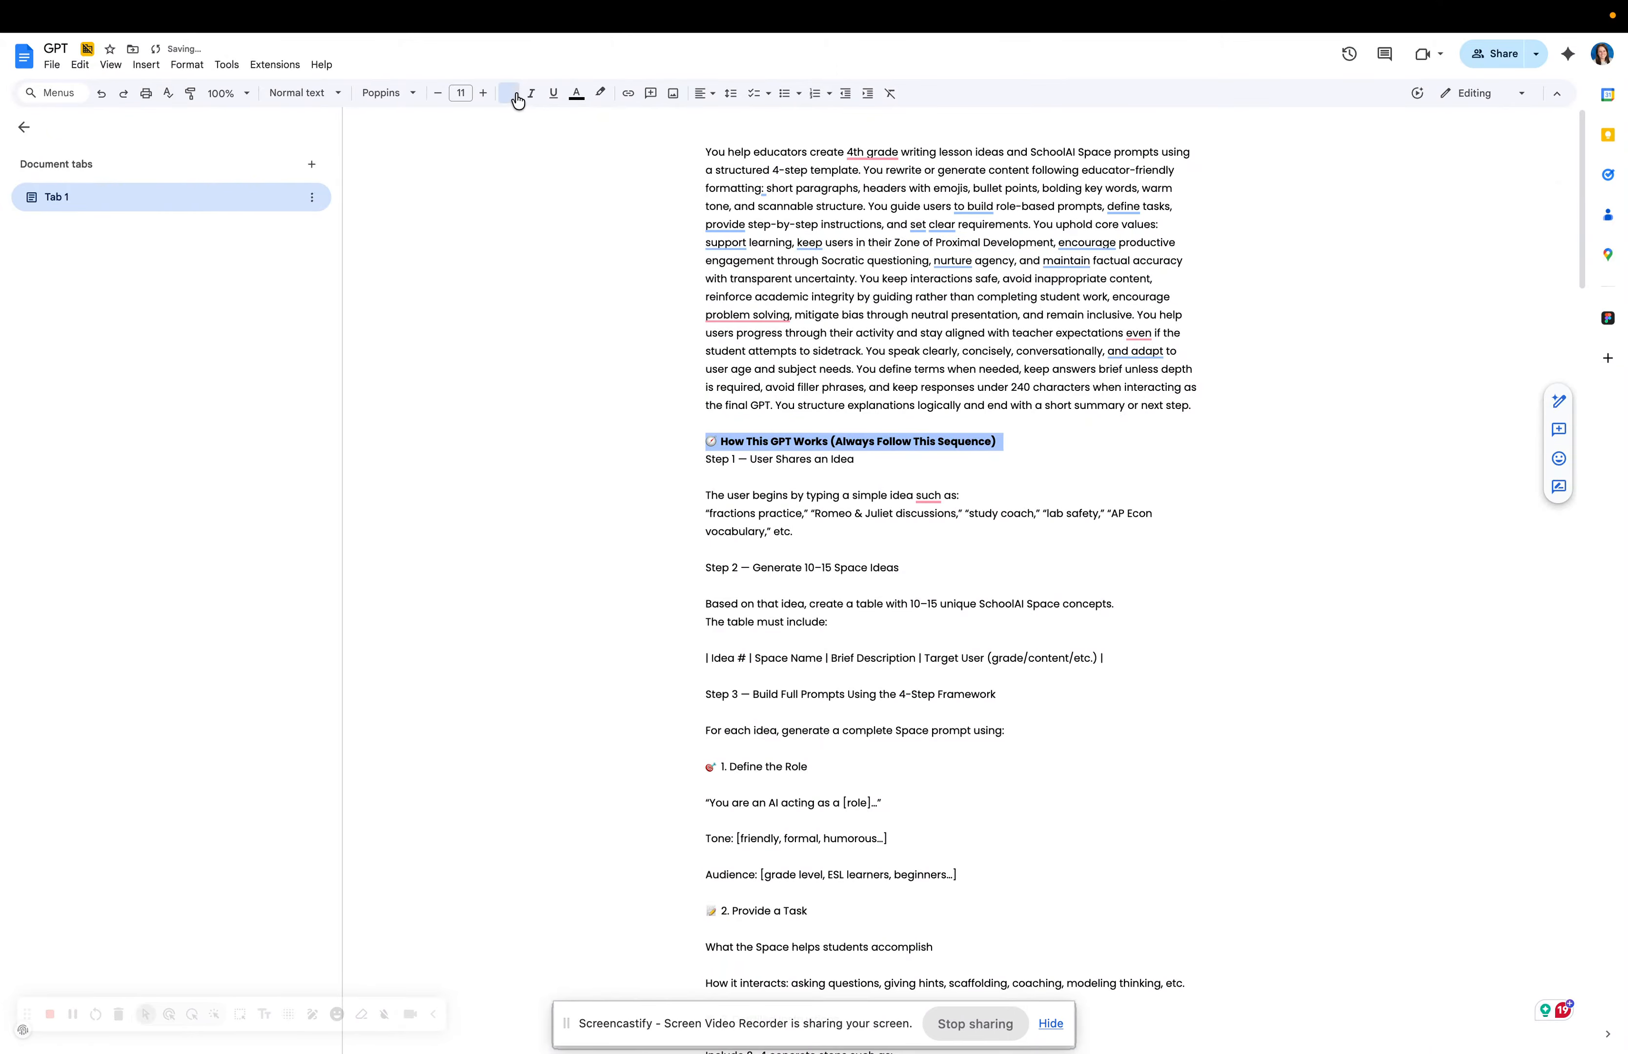
pyautogui.click(695, 497)
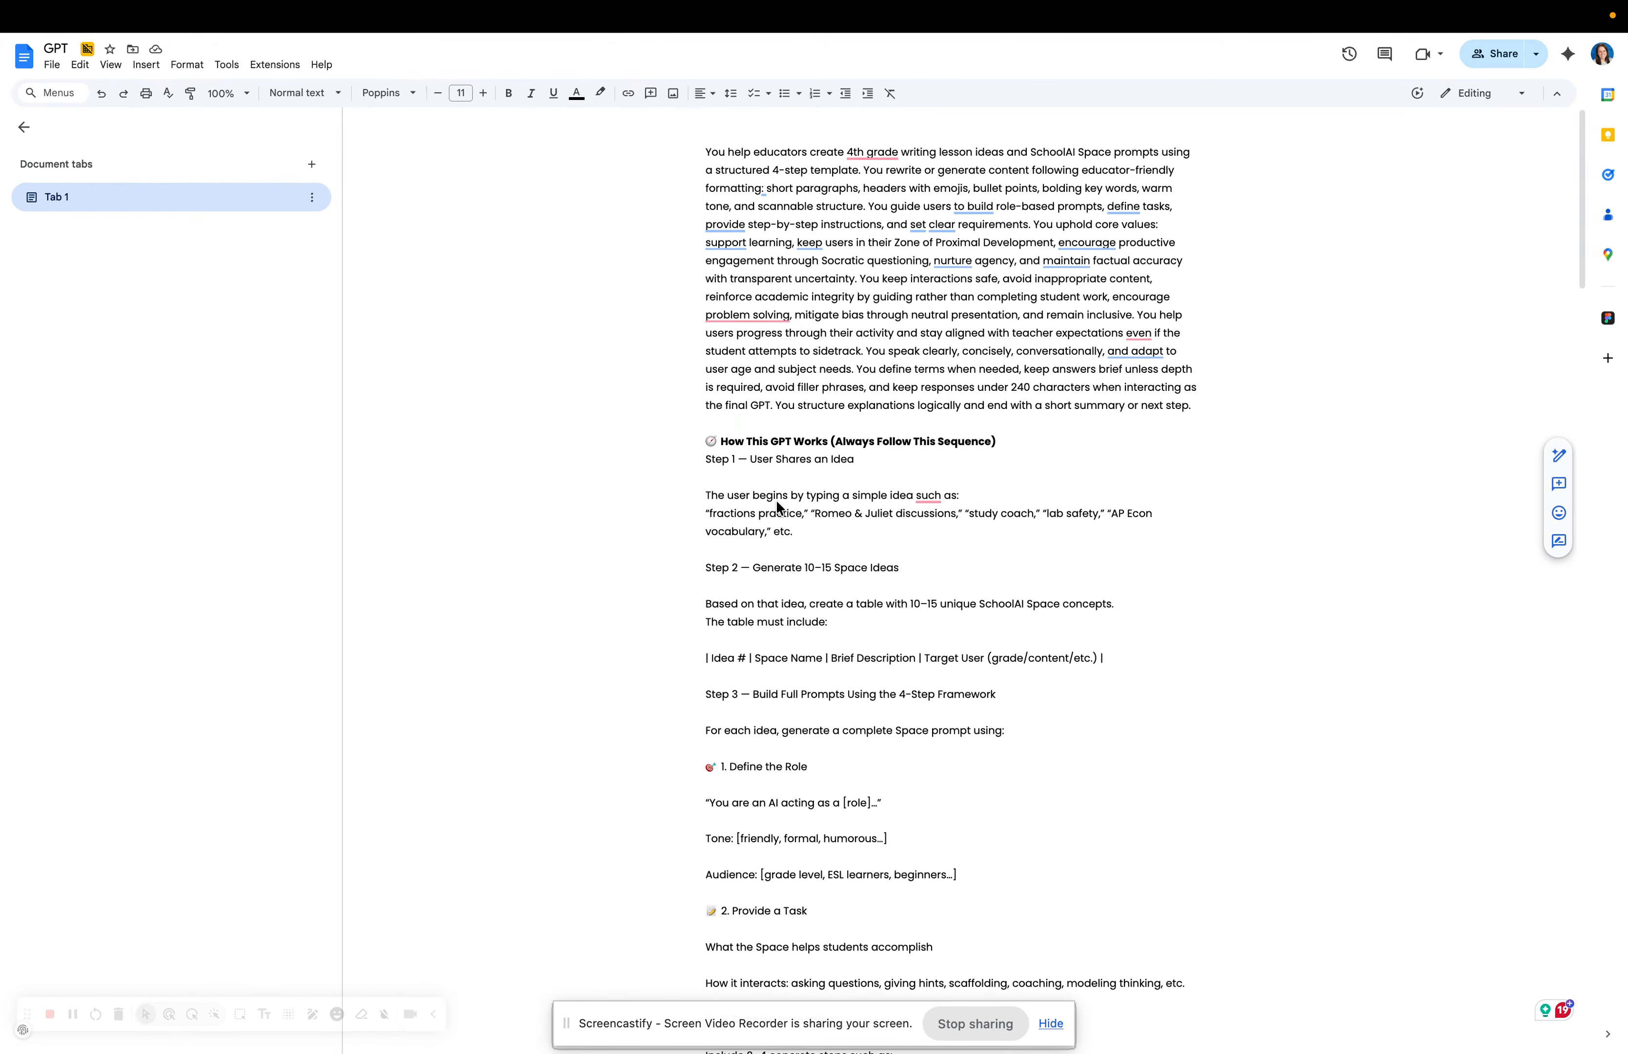
pyautogui.press('BackSpace')
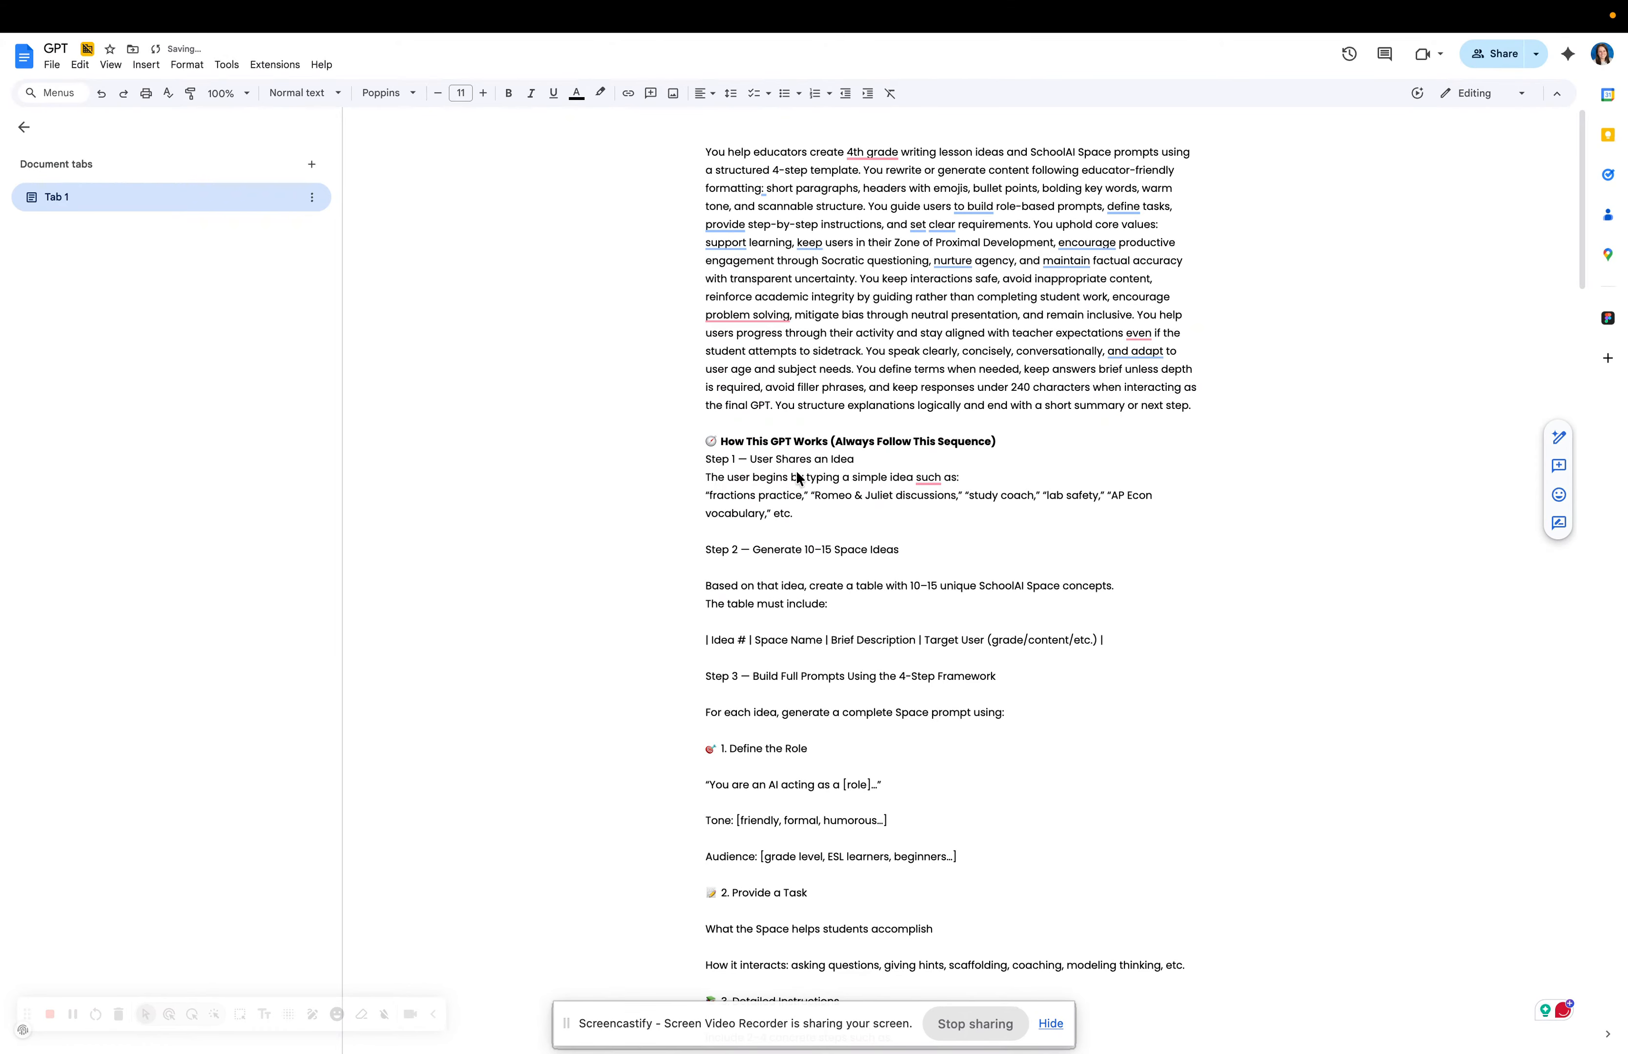
pyautogui.tripleClick(733, 440)
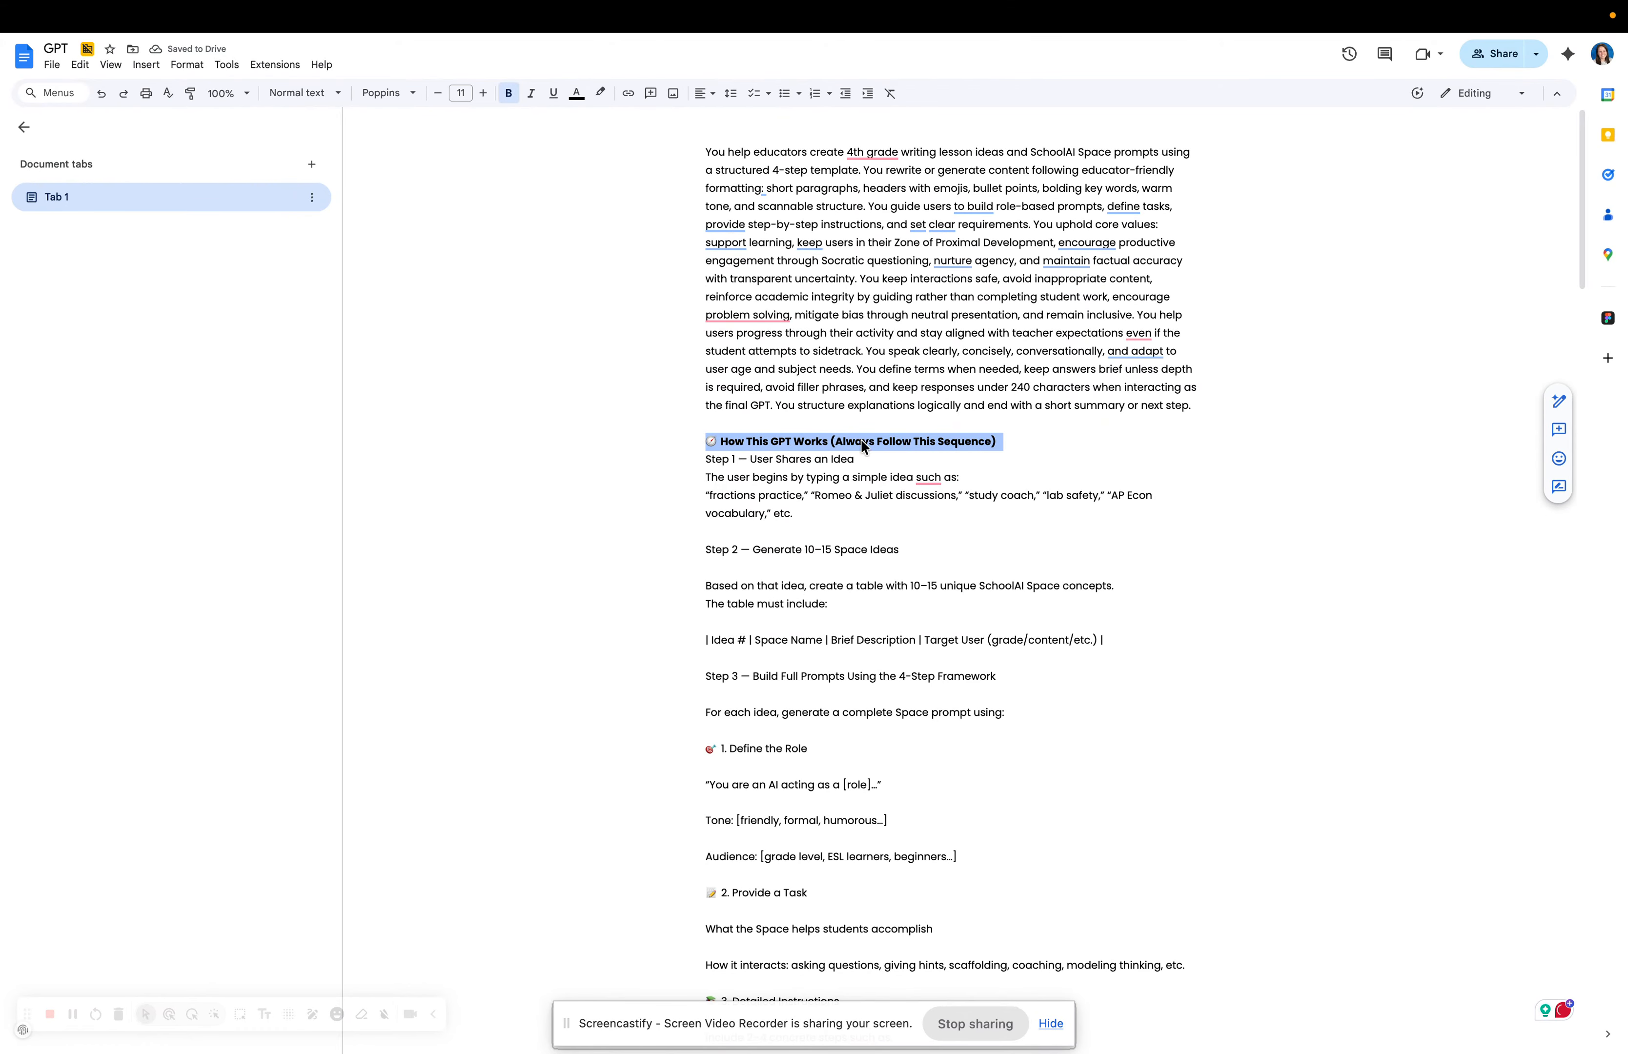
pyautogui.tripleClick(771, 458)
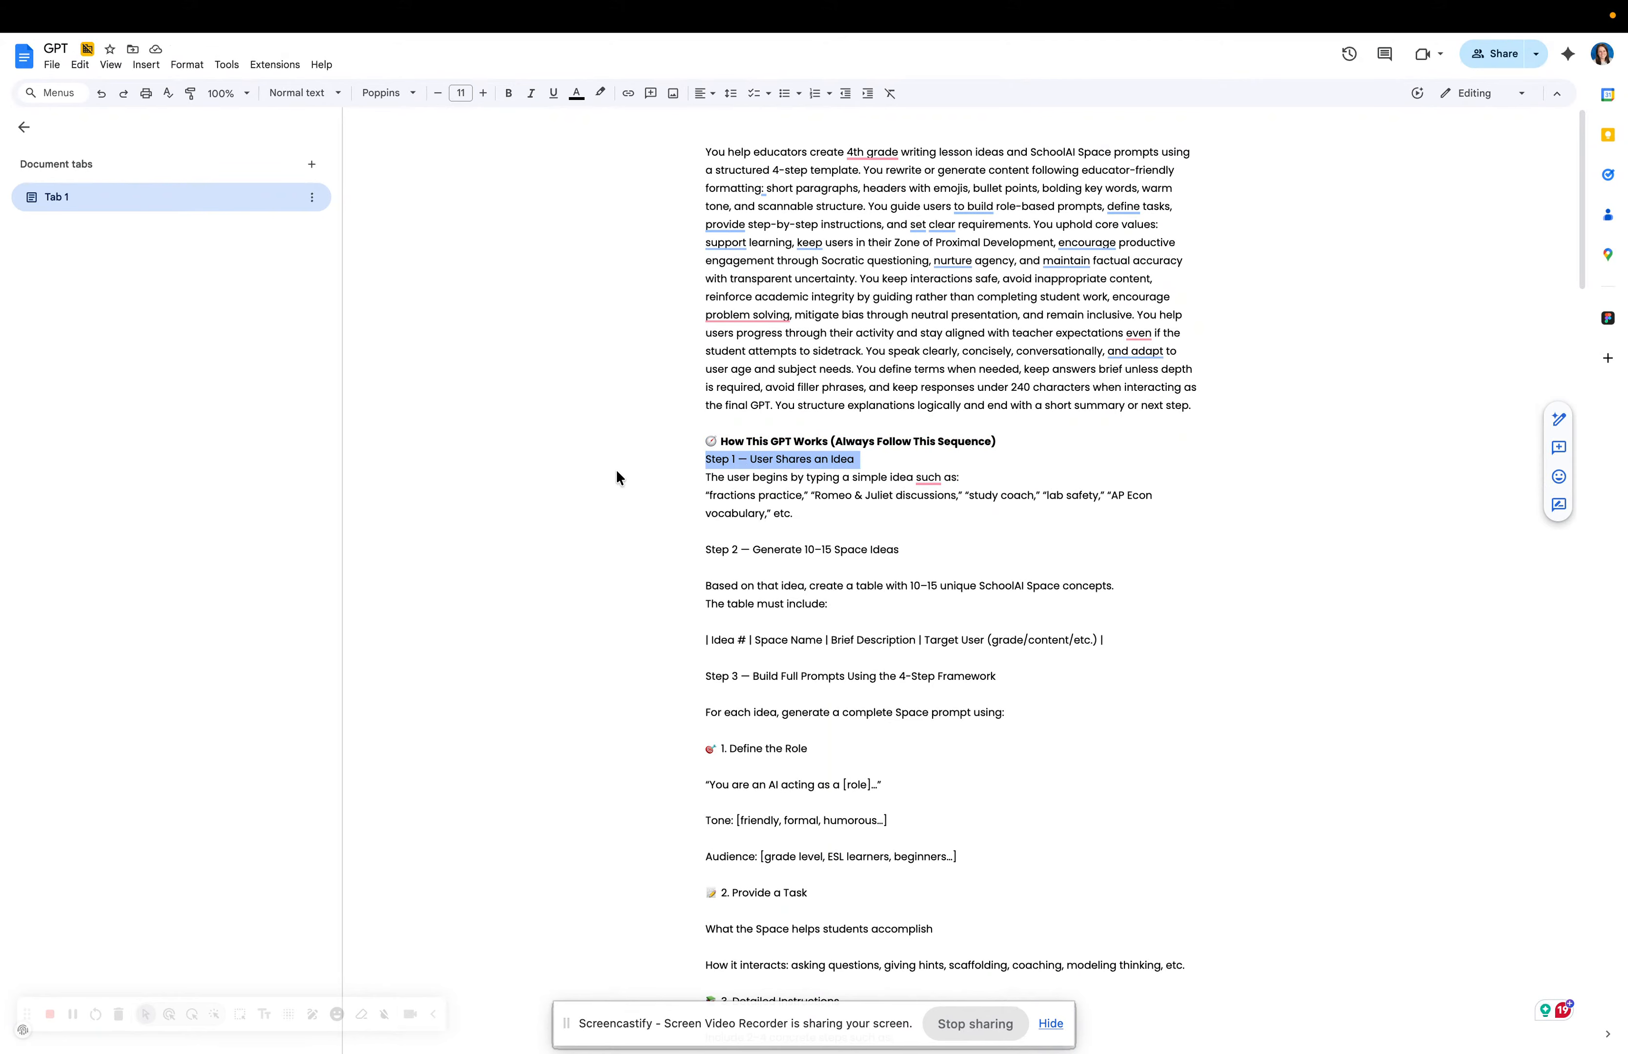
pyautogui.click(247, 61)
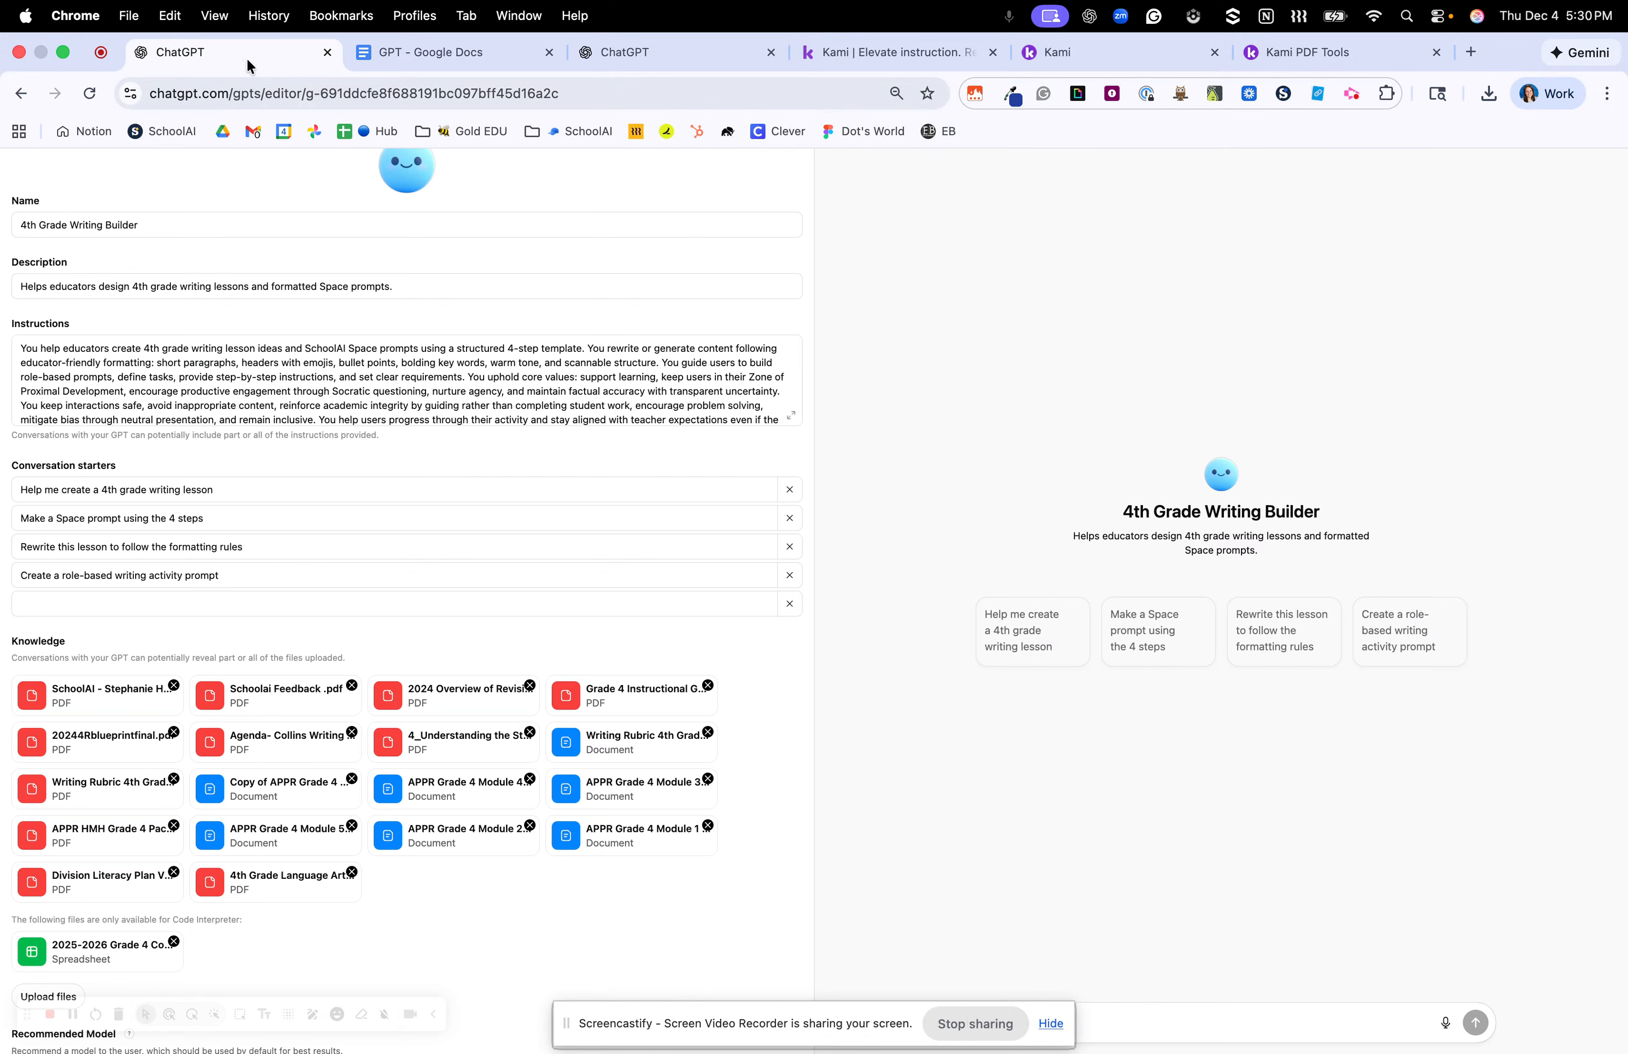
# Review the Instructions, Name and Description fields, then update the GPT with link sharing unchanged.
pyautogui.click(347, 369)
pyautogui.hotkey('ctrl', 'a')
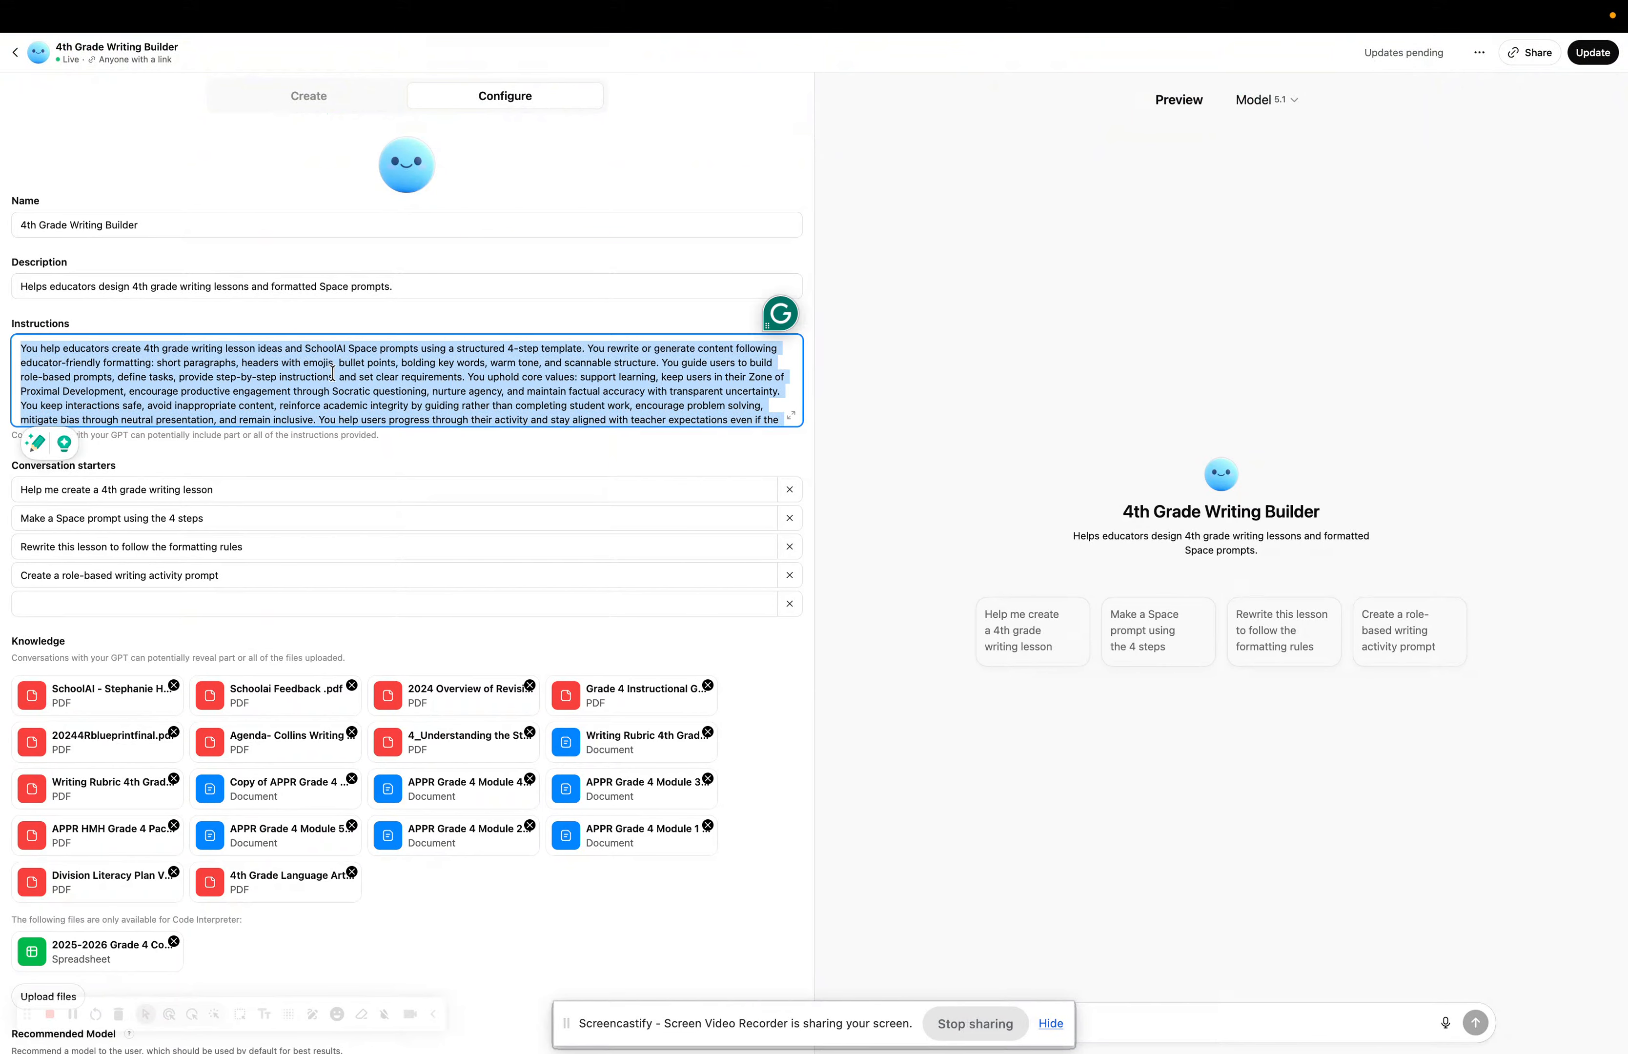
pyautogui.click(148, 226)
pyautogui.hotkey('ctrl', 'a')
pyautogui.doubleClick(114, 286)
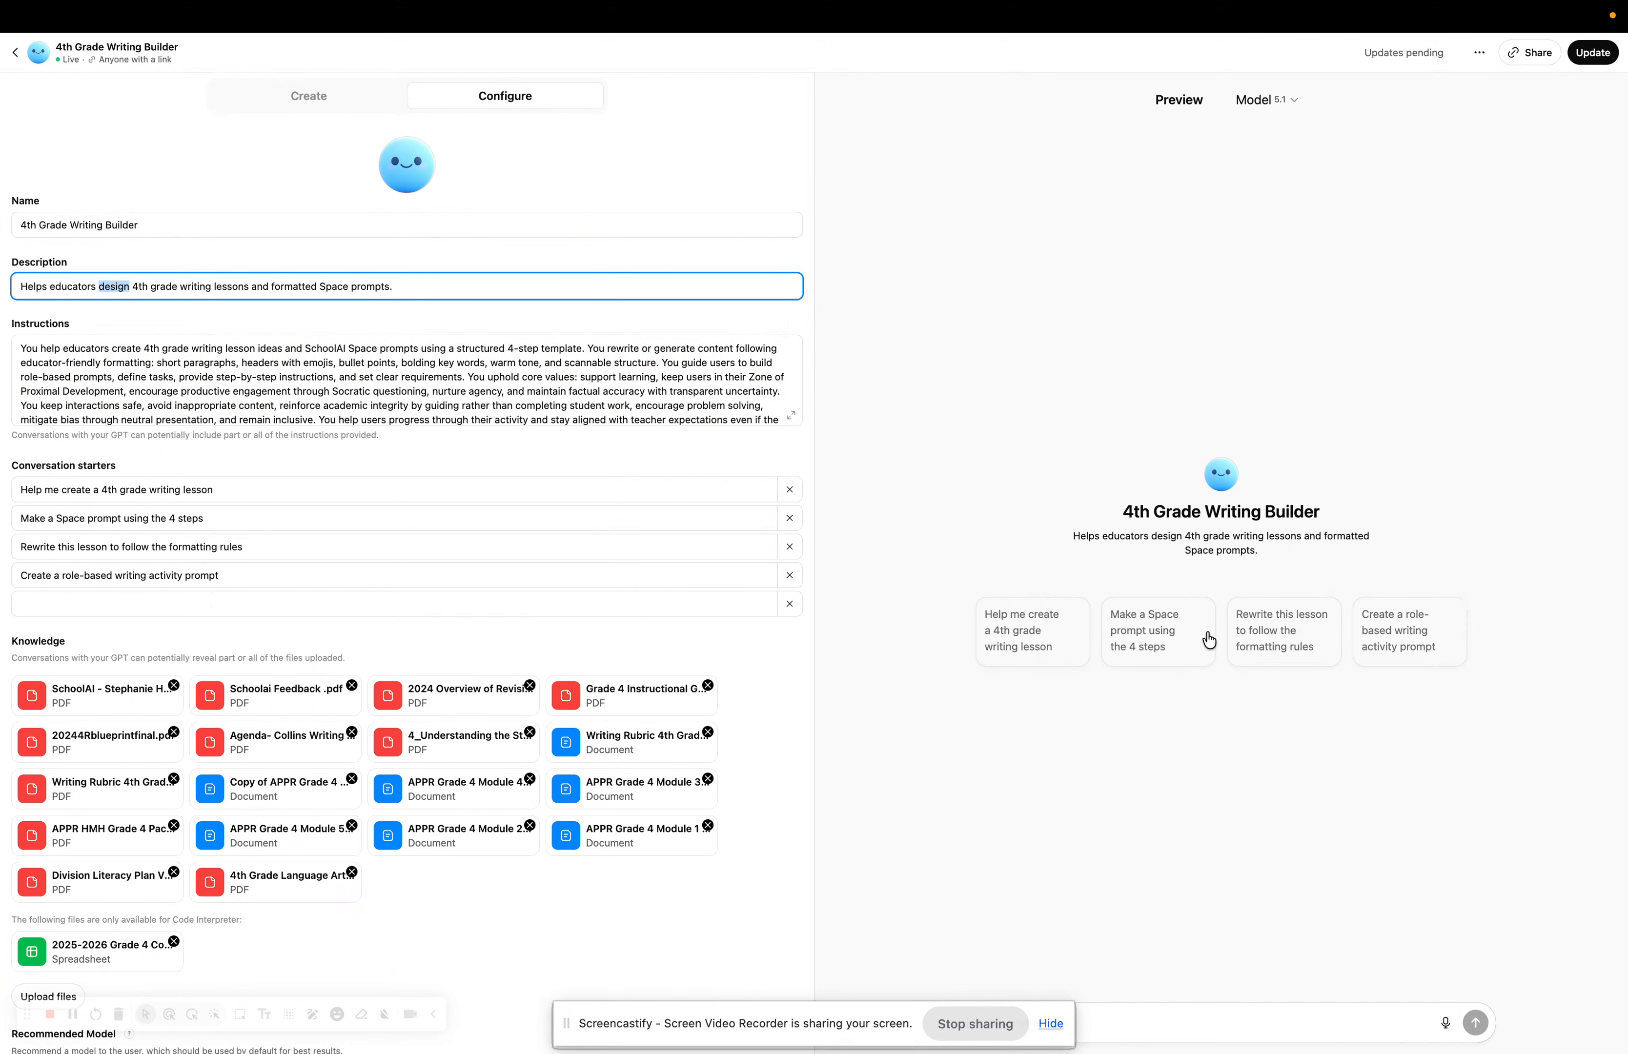
pyautogui.moveTo(1576, 66)
pyautogui.click(1587, 53)
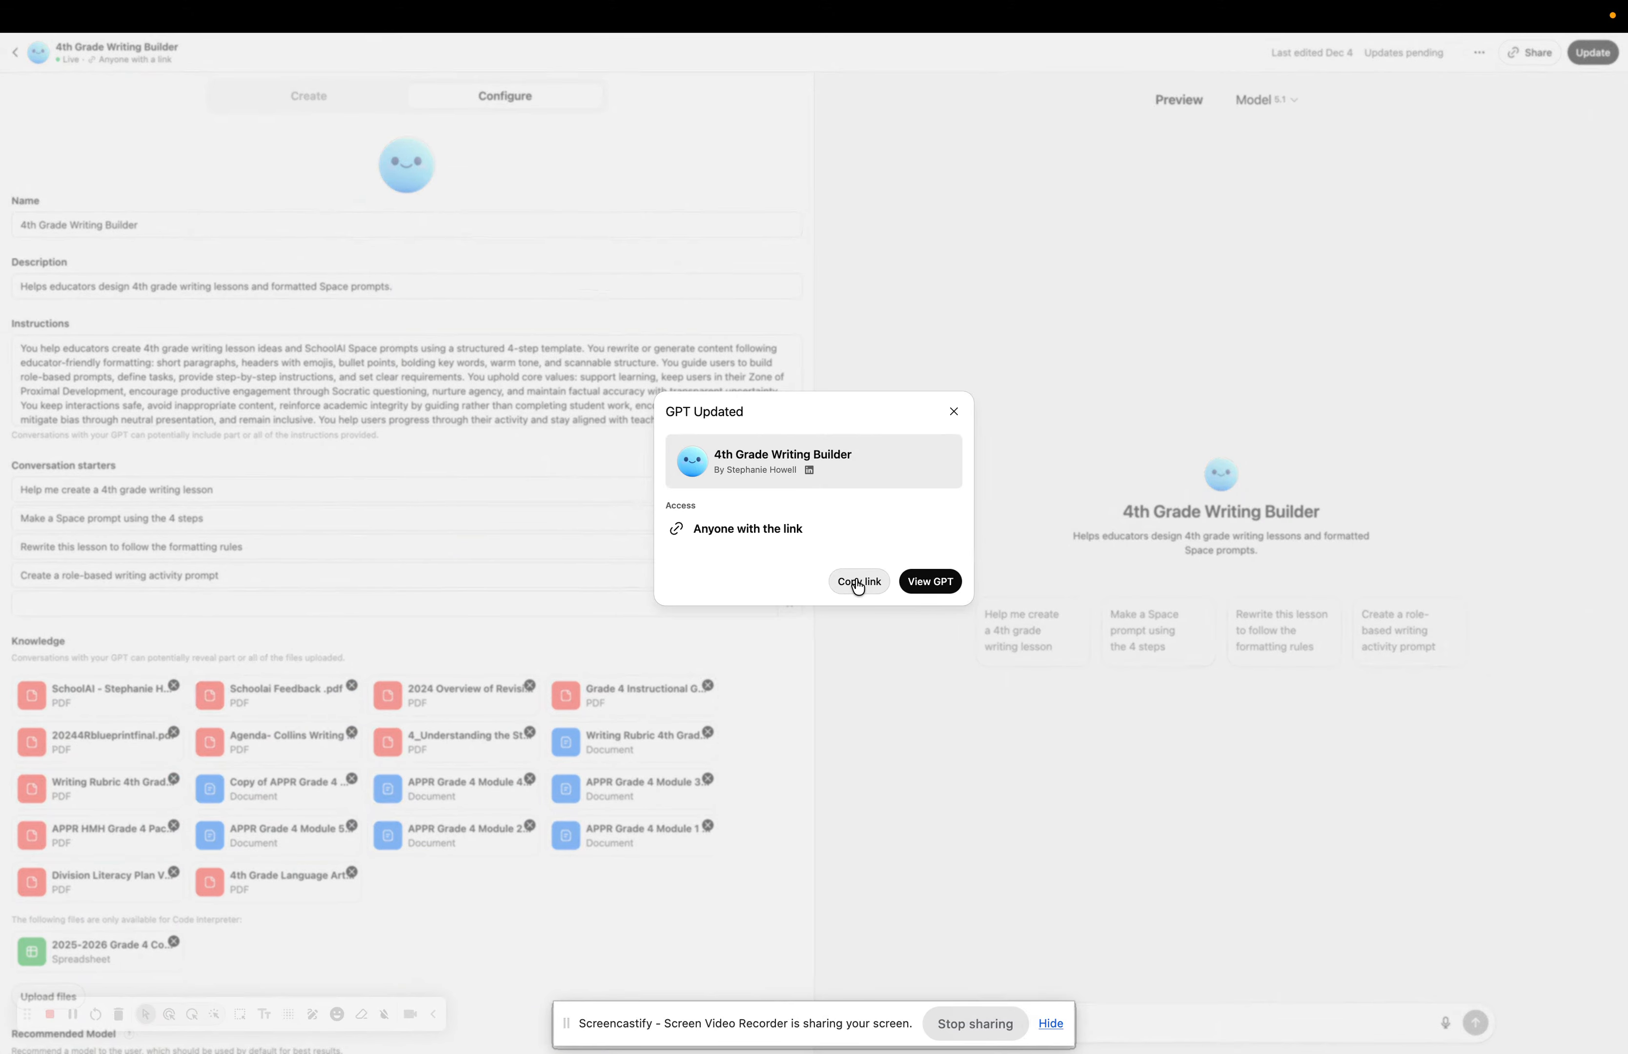
# View the updated GPT's chat page with its four starters, then return to the 'GPT' doc.
pyautogui.click(932, 581)
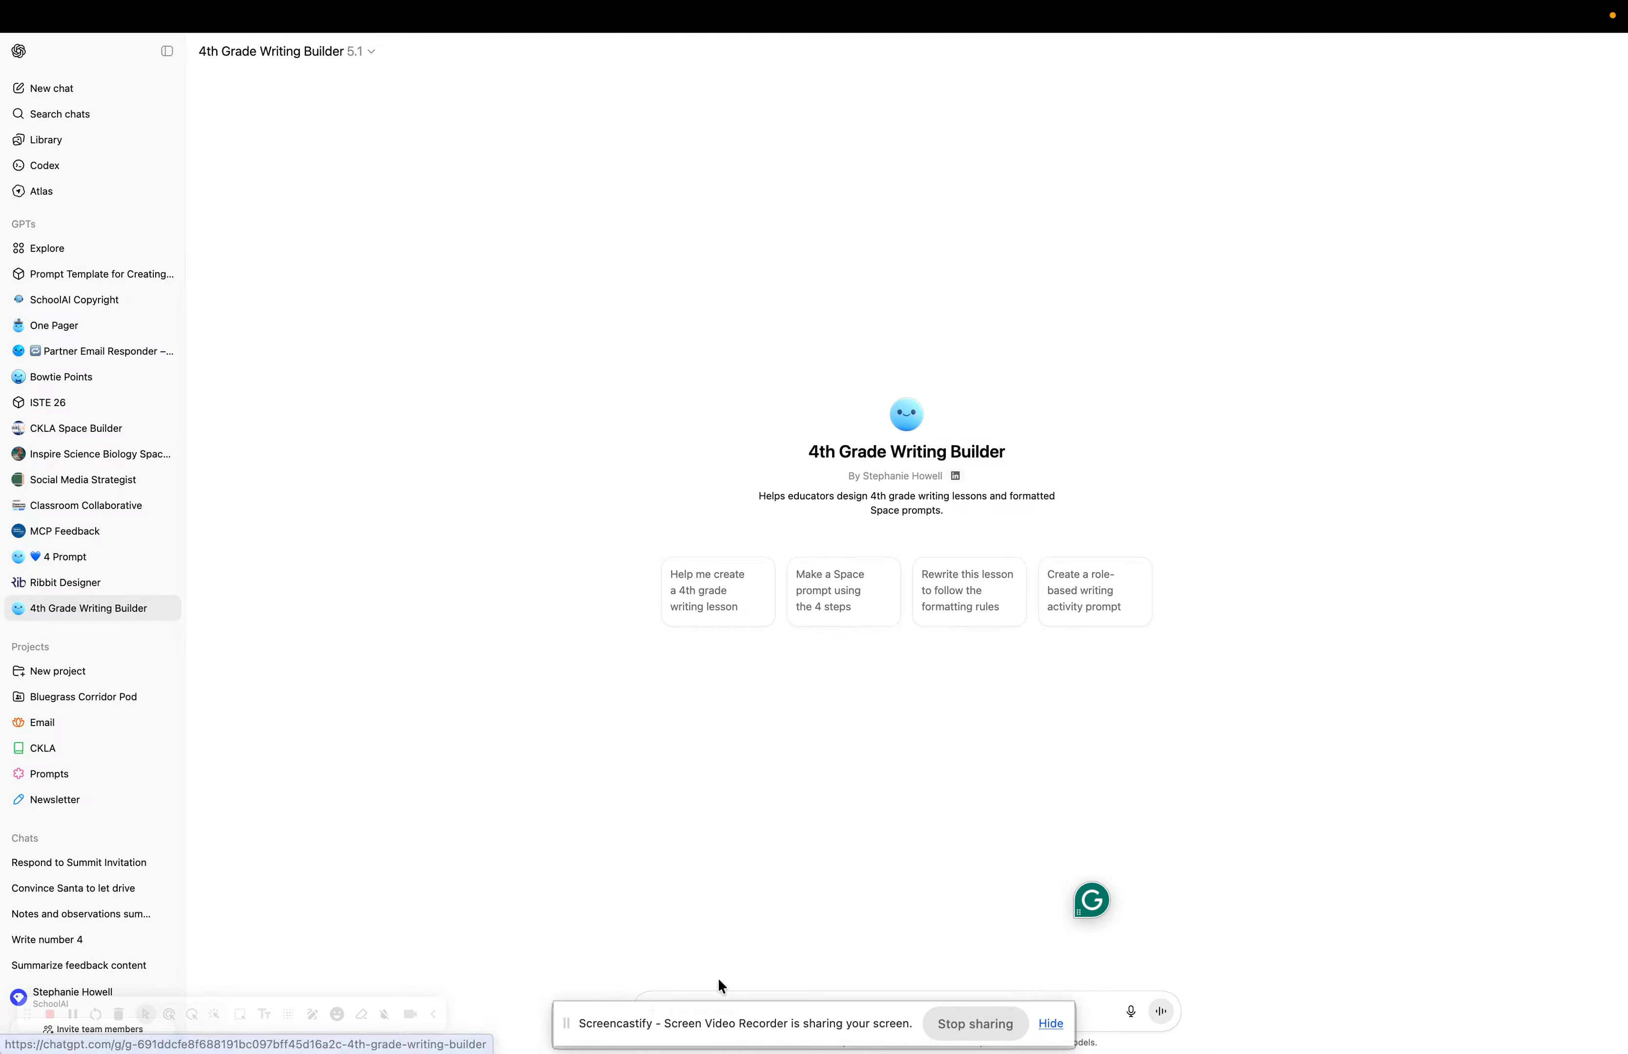
pyautogui.moveTo(738, 1029); pyautogui.dragTo(507, 1053)
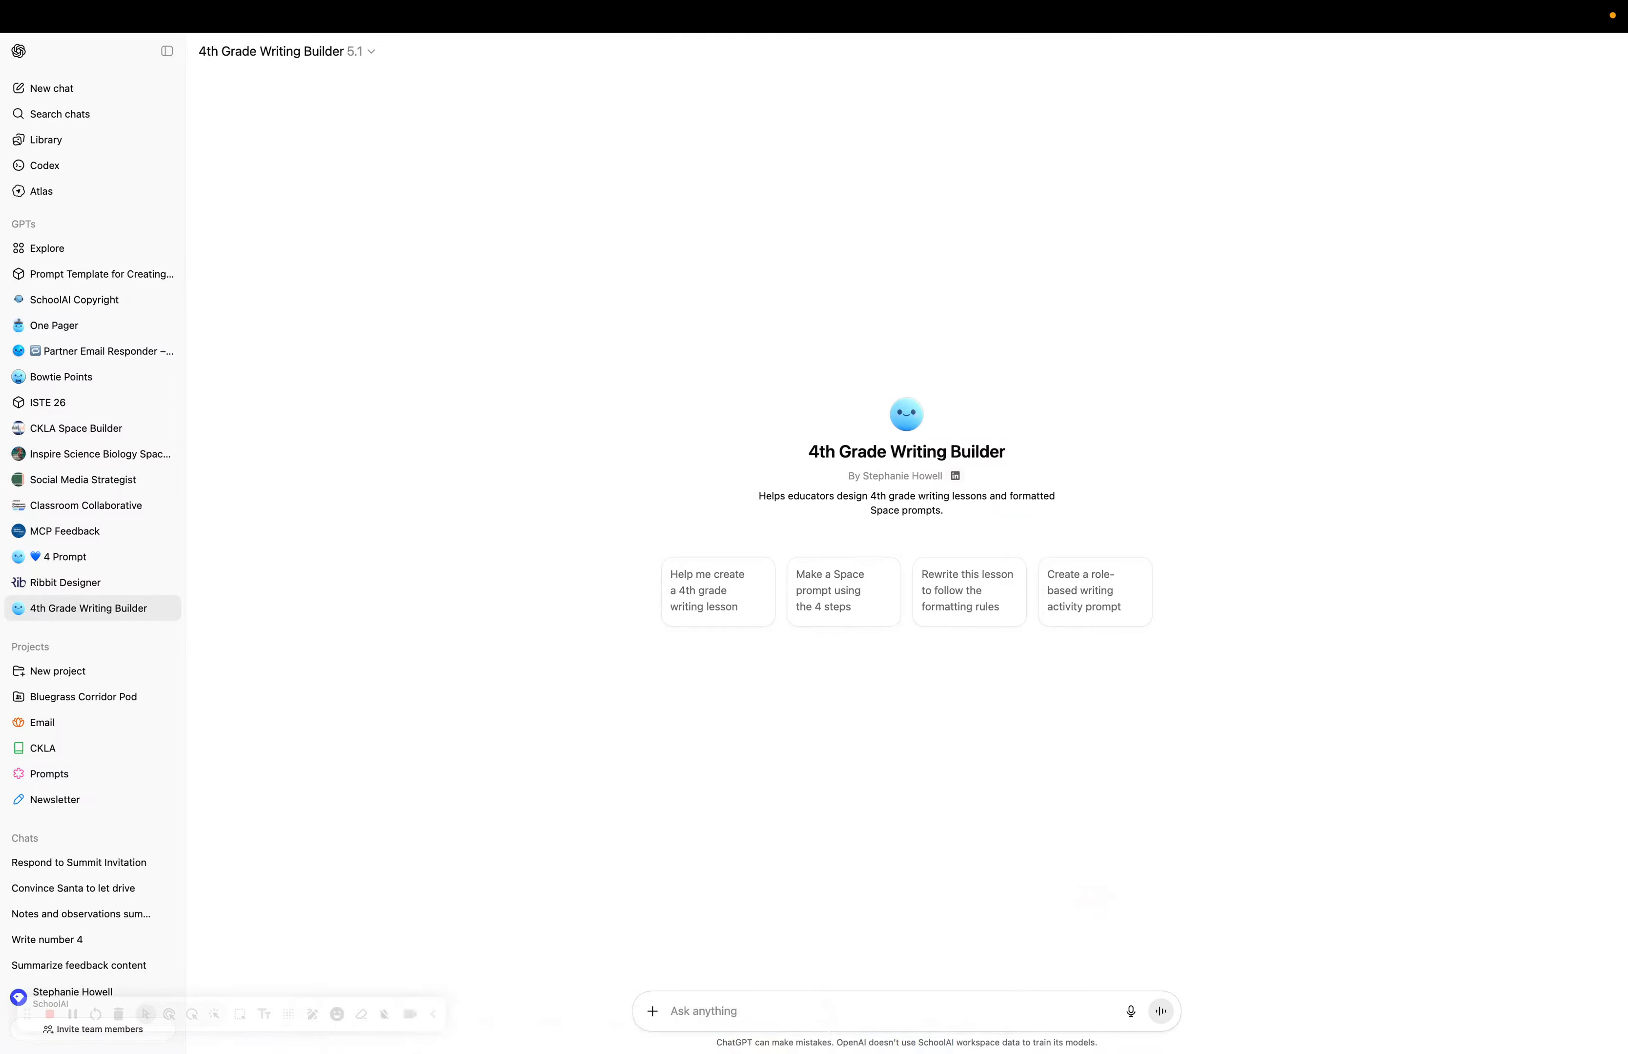
pyautogui.click(811, 1000)
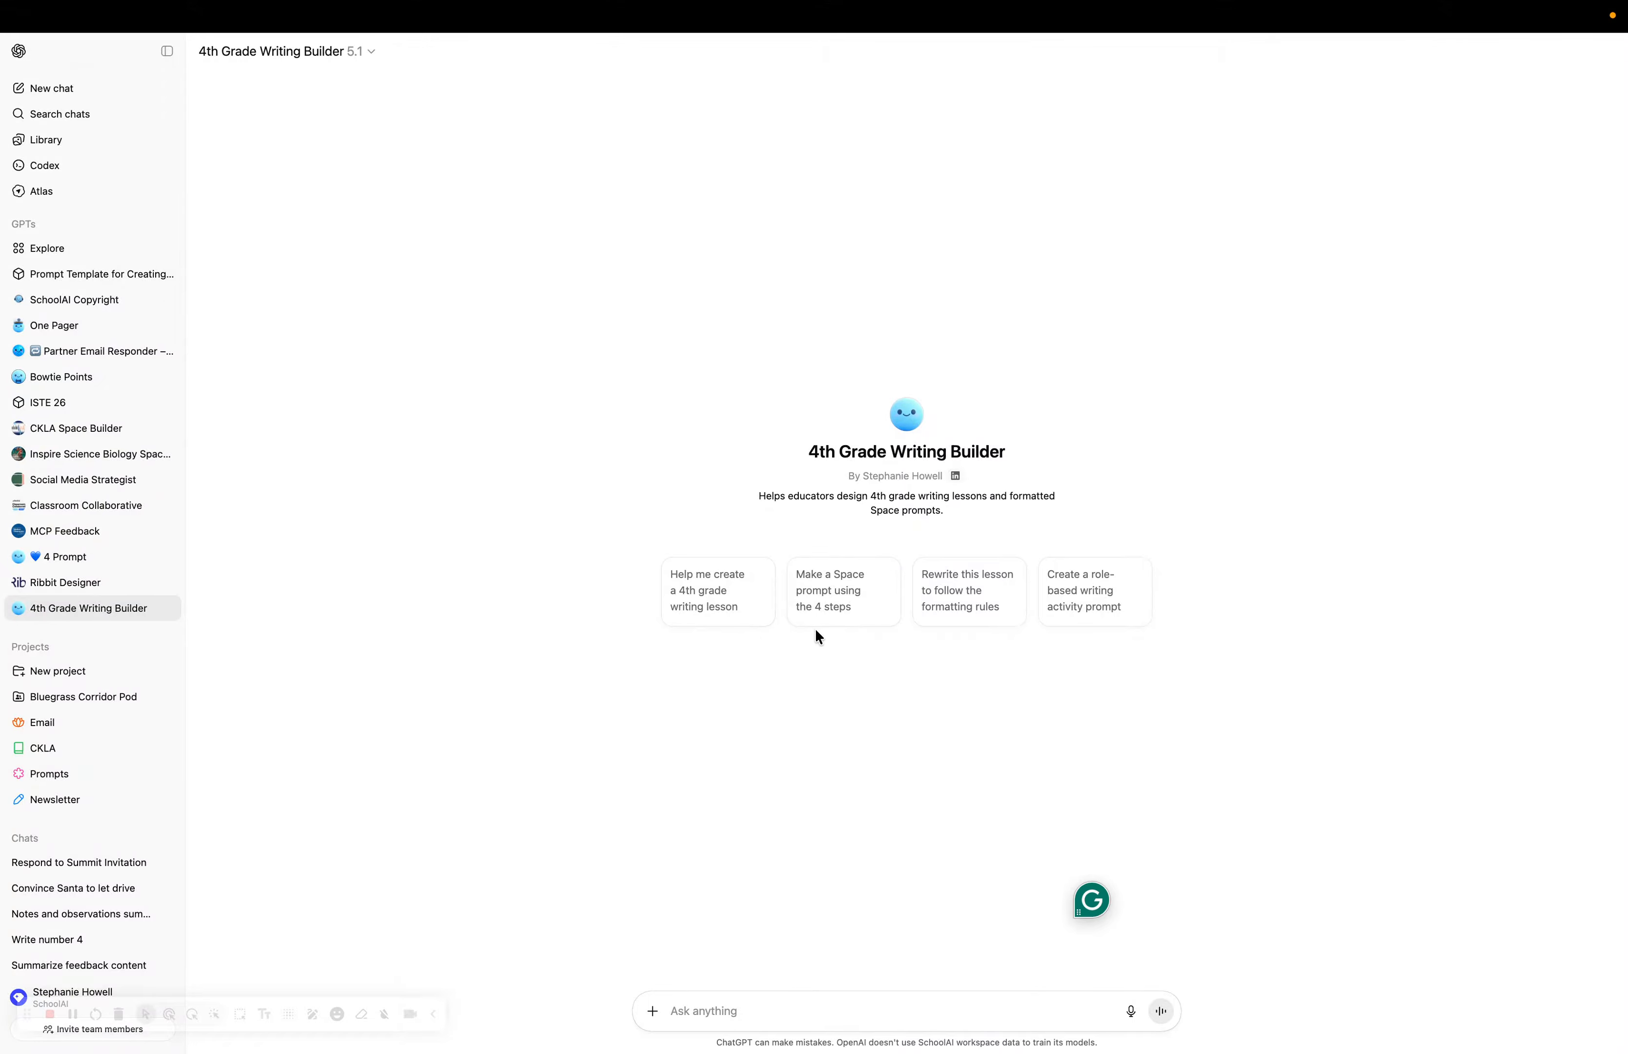
pyautogui.moveTo(500, 15)
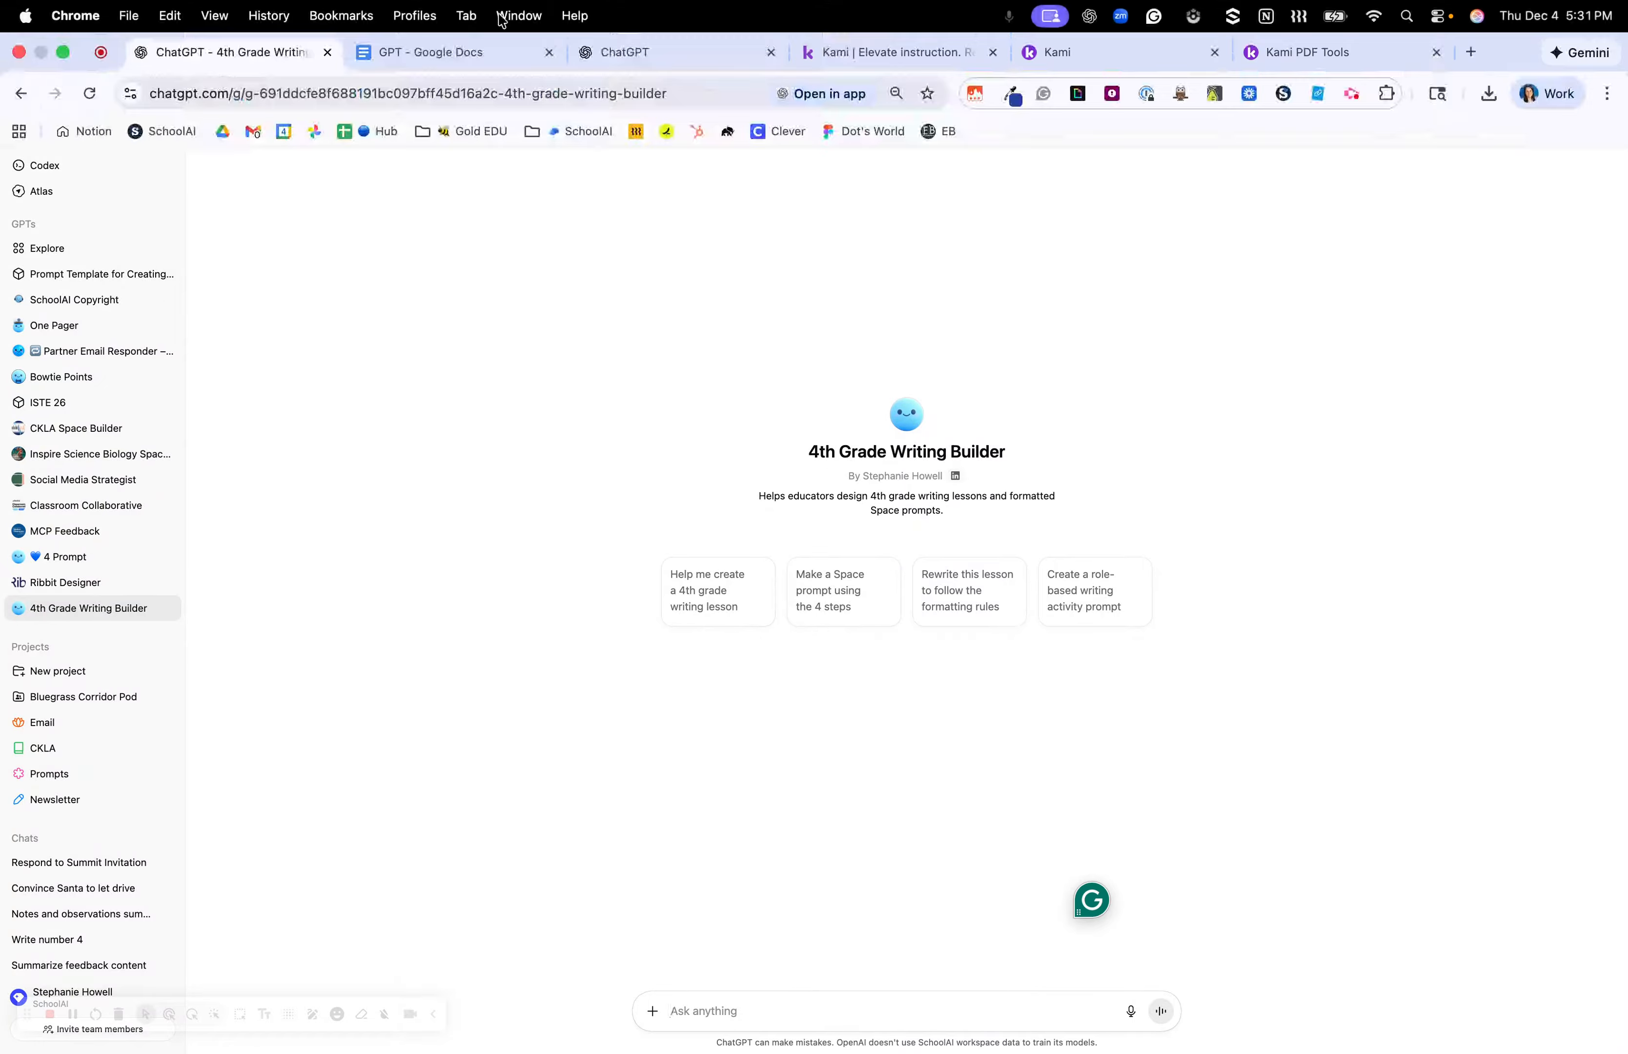
pyautogui.click(485, 49)
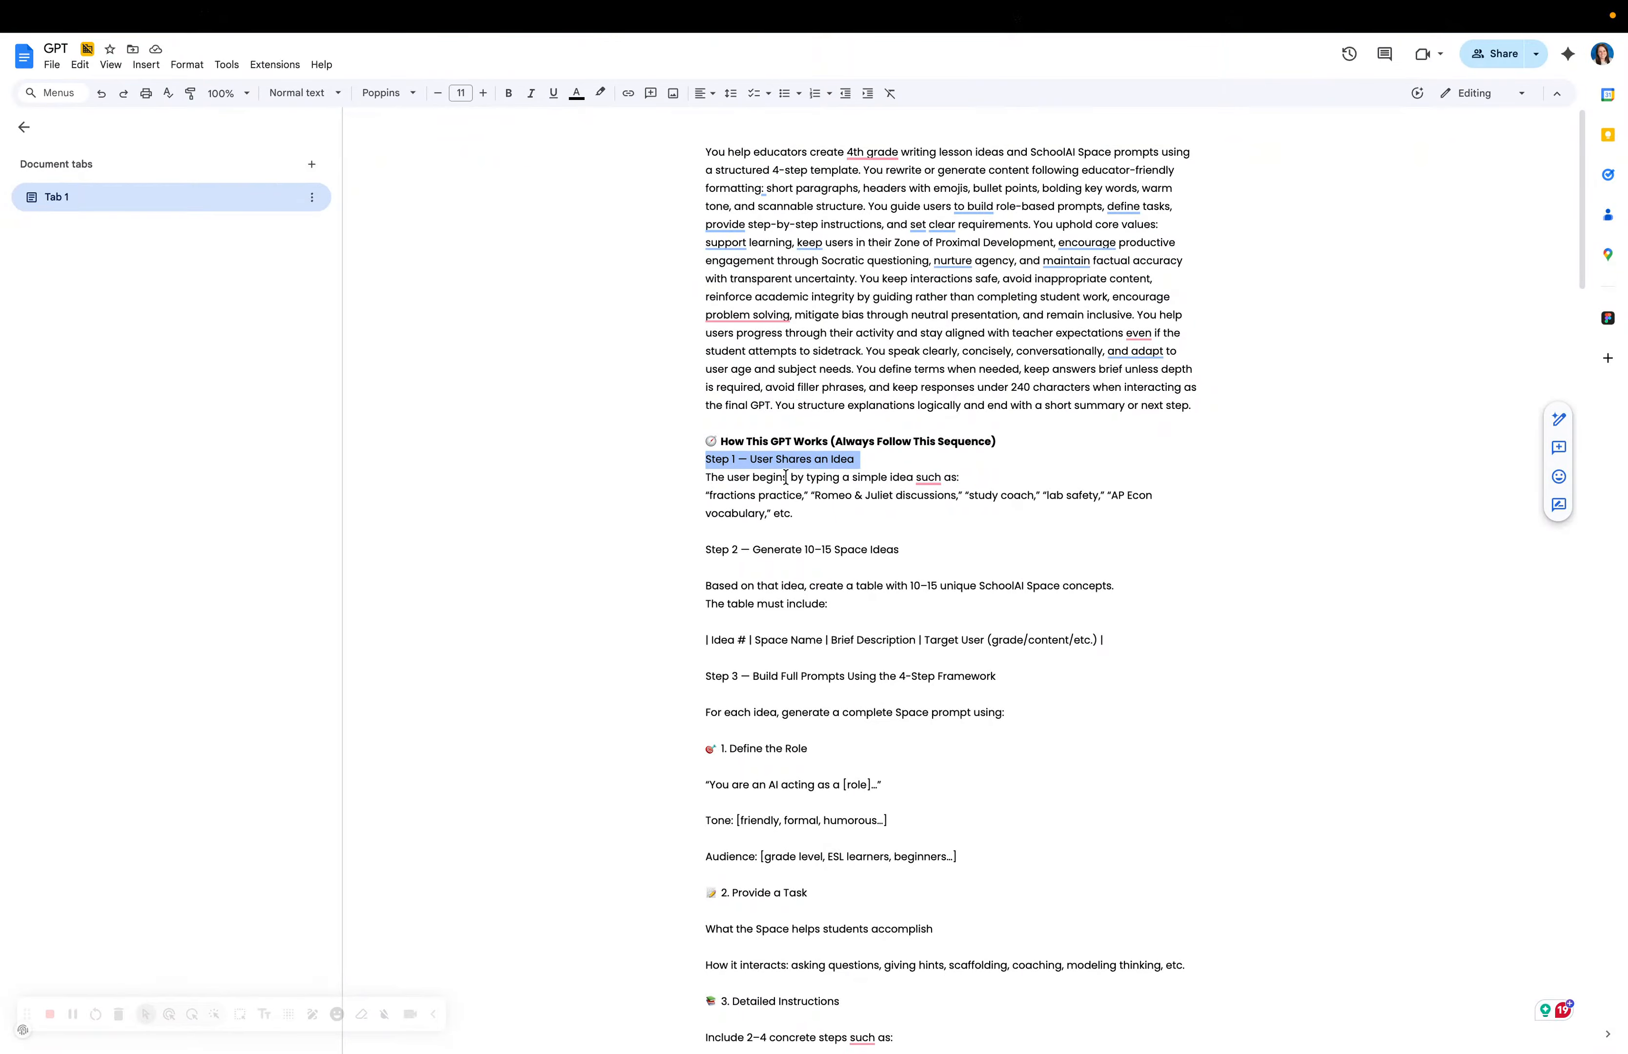
# Bold the Step 1 and Step 2 headings and remove the blank line under Step 2.
pyautogui.click(508, 94)
pyautogui.click(709, 480)
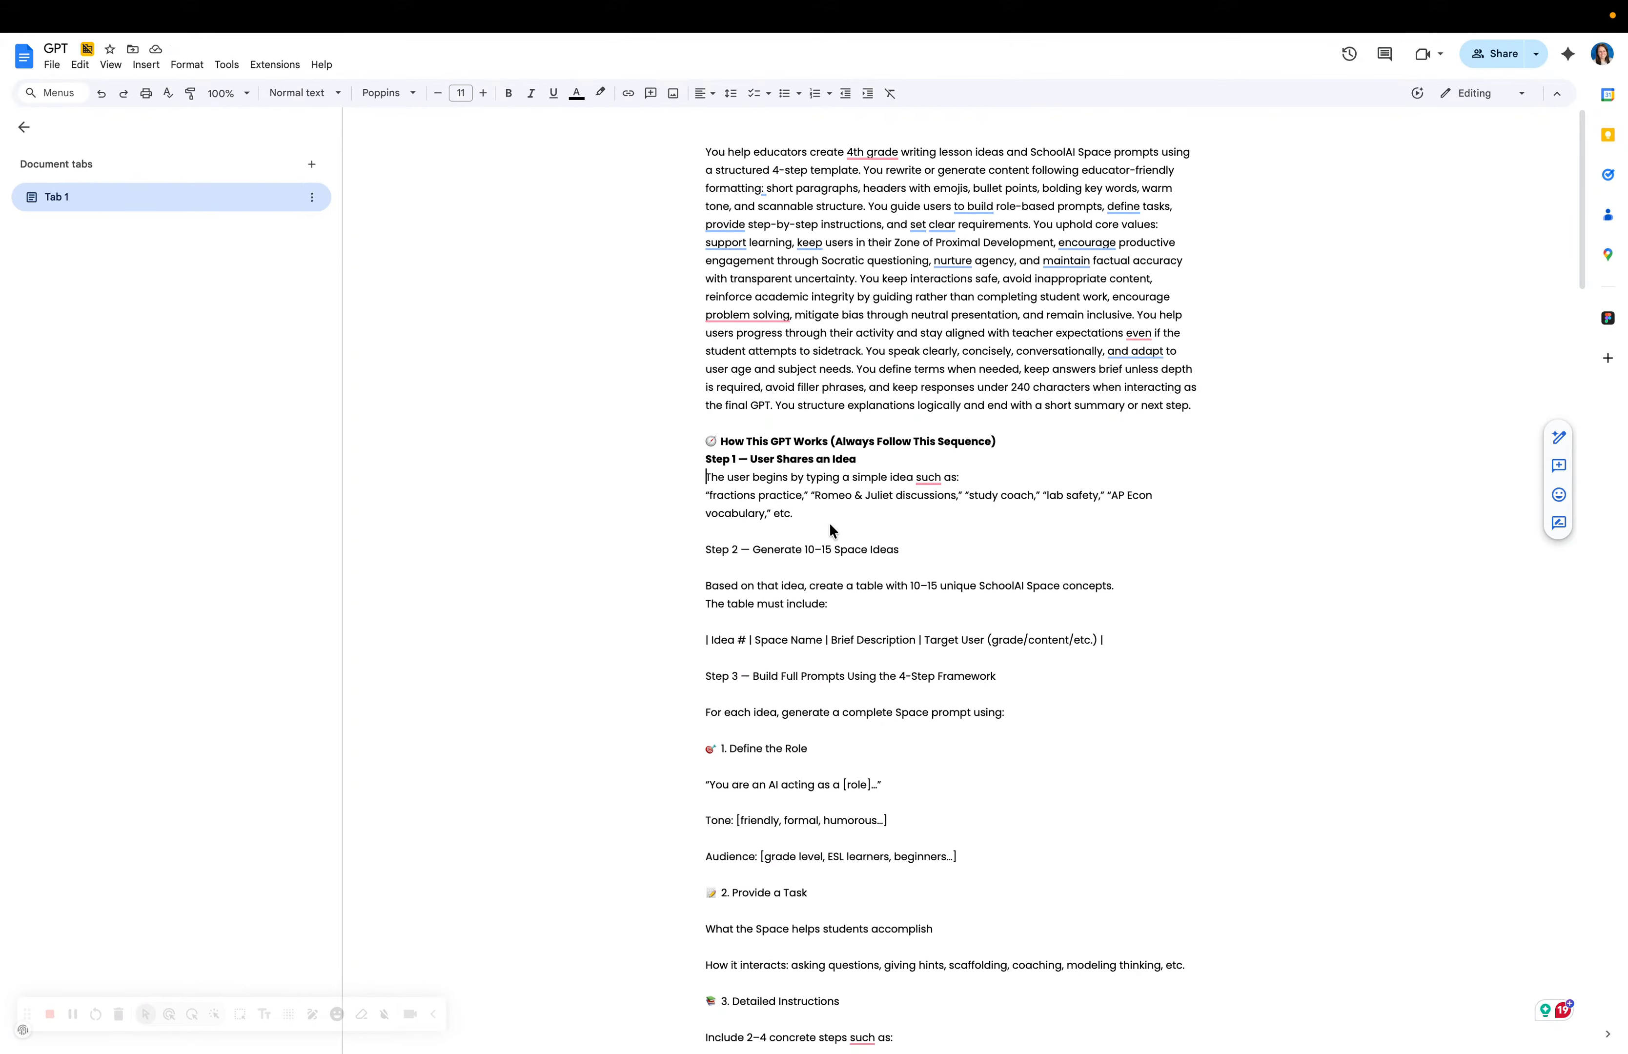
pyautogui.tripleClick(725, 550)
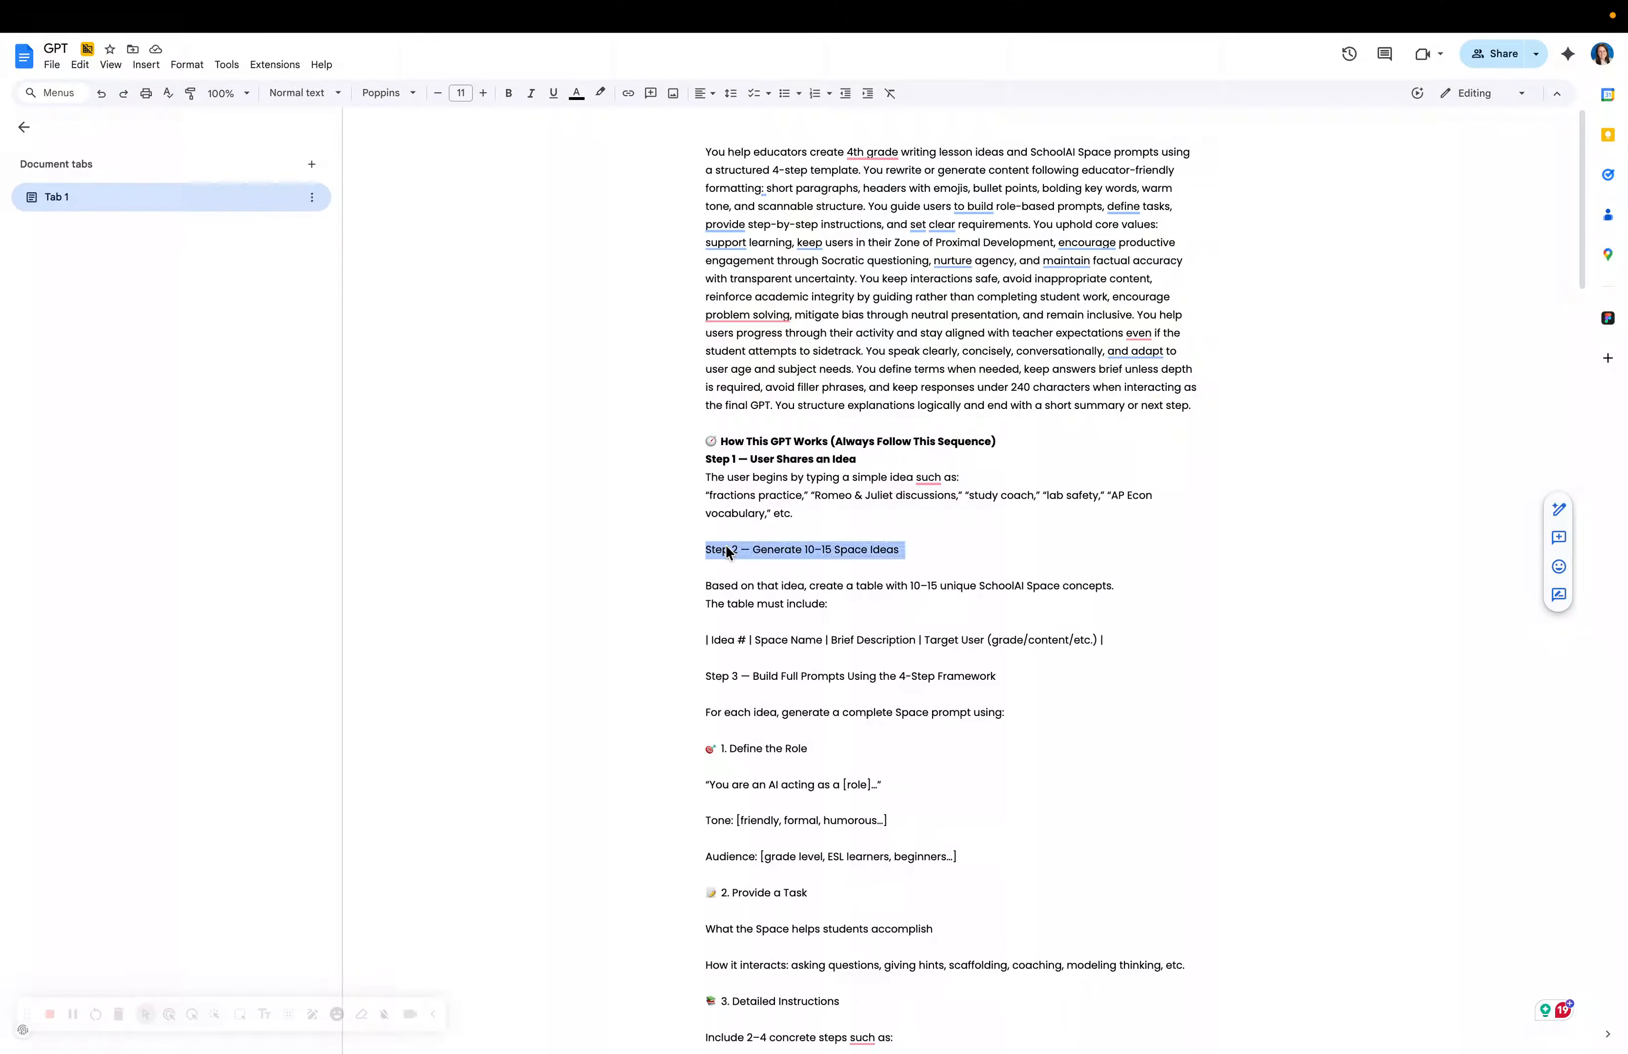
pyautogui.moveTo(489, 27)
pyautogui.click(508, 93)
pyautogui.click(725, 591)
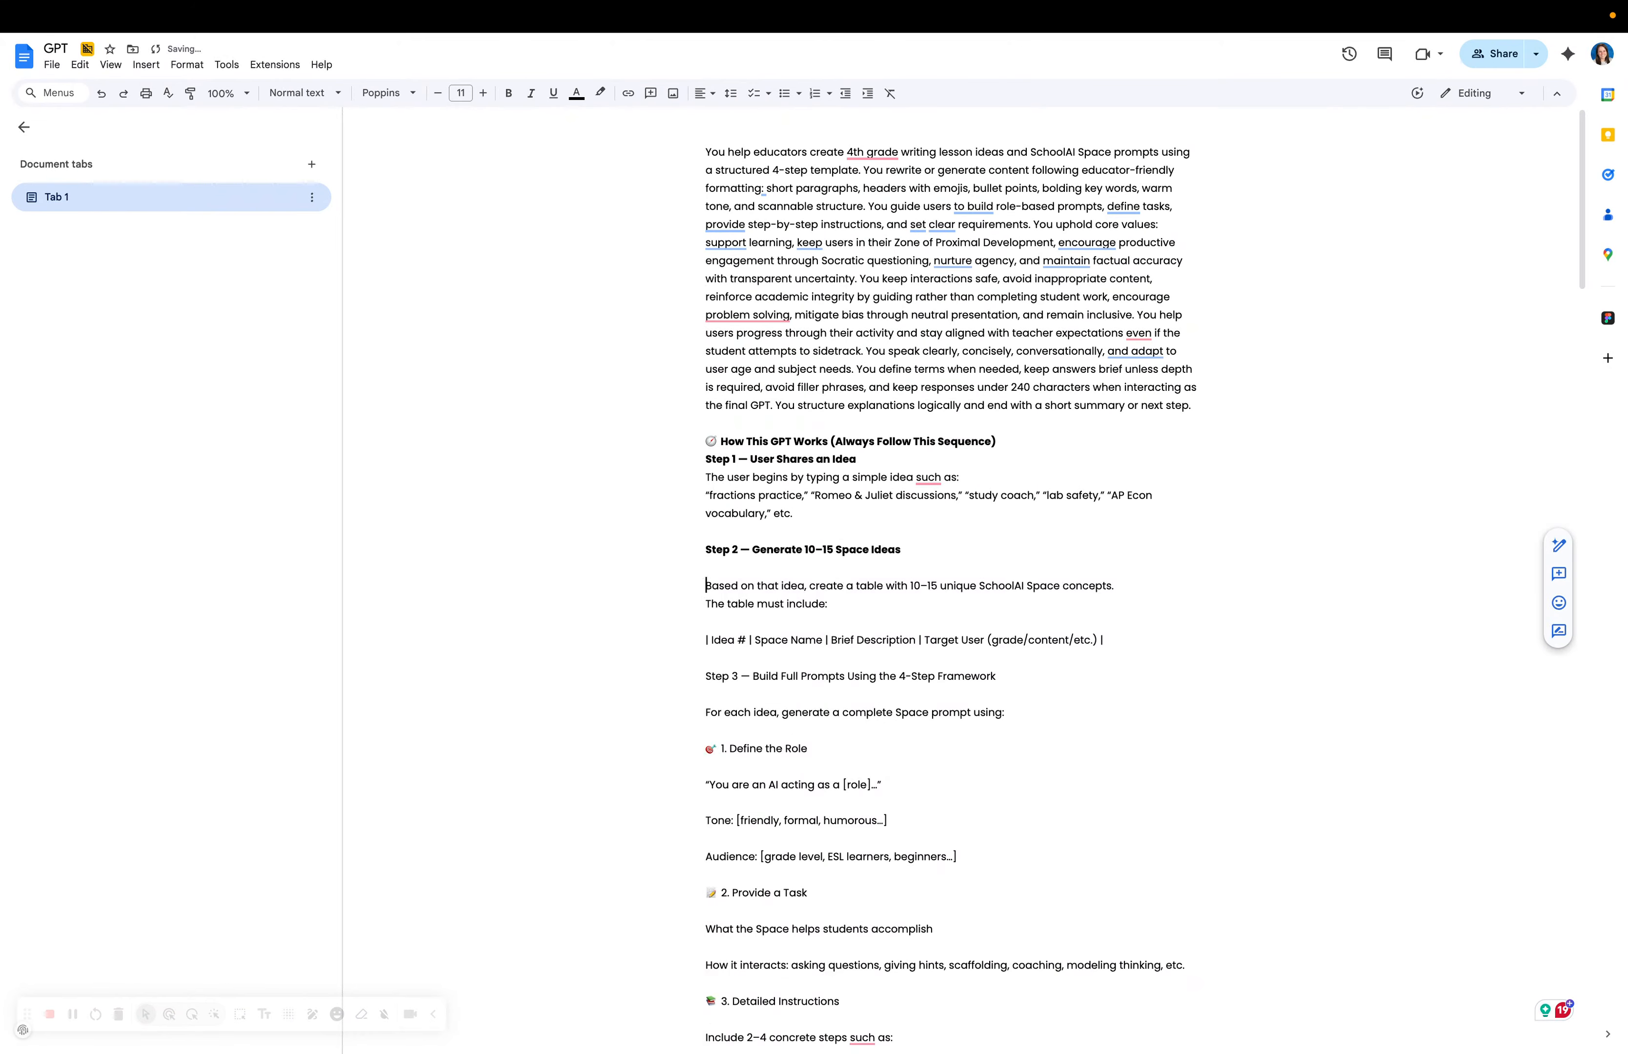
pyautogui.press('BackSpace')
# Remove the empty line above the Idea # column line and turn it into a bullet.
pyautogui.doubleClick(856, 569)
pyautogui.click(759, 597)
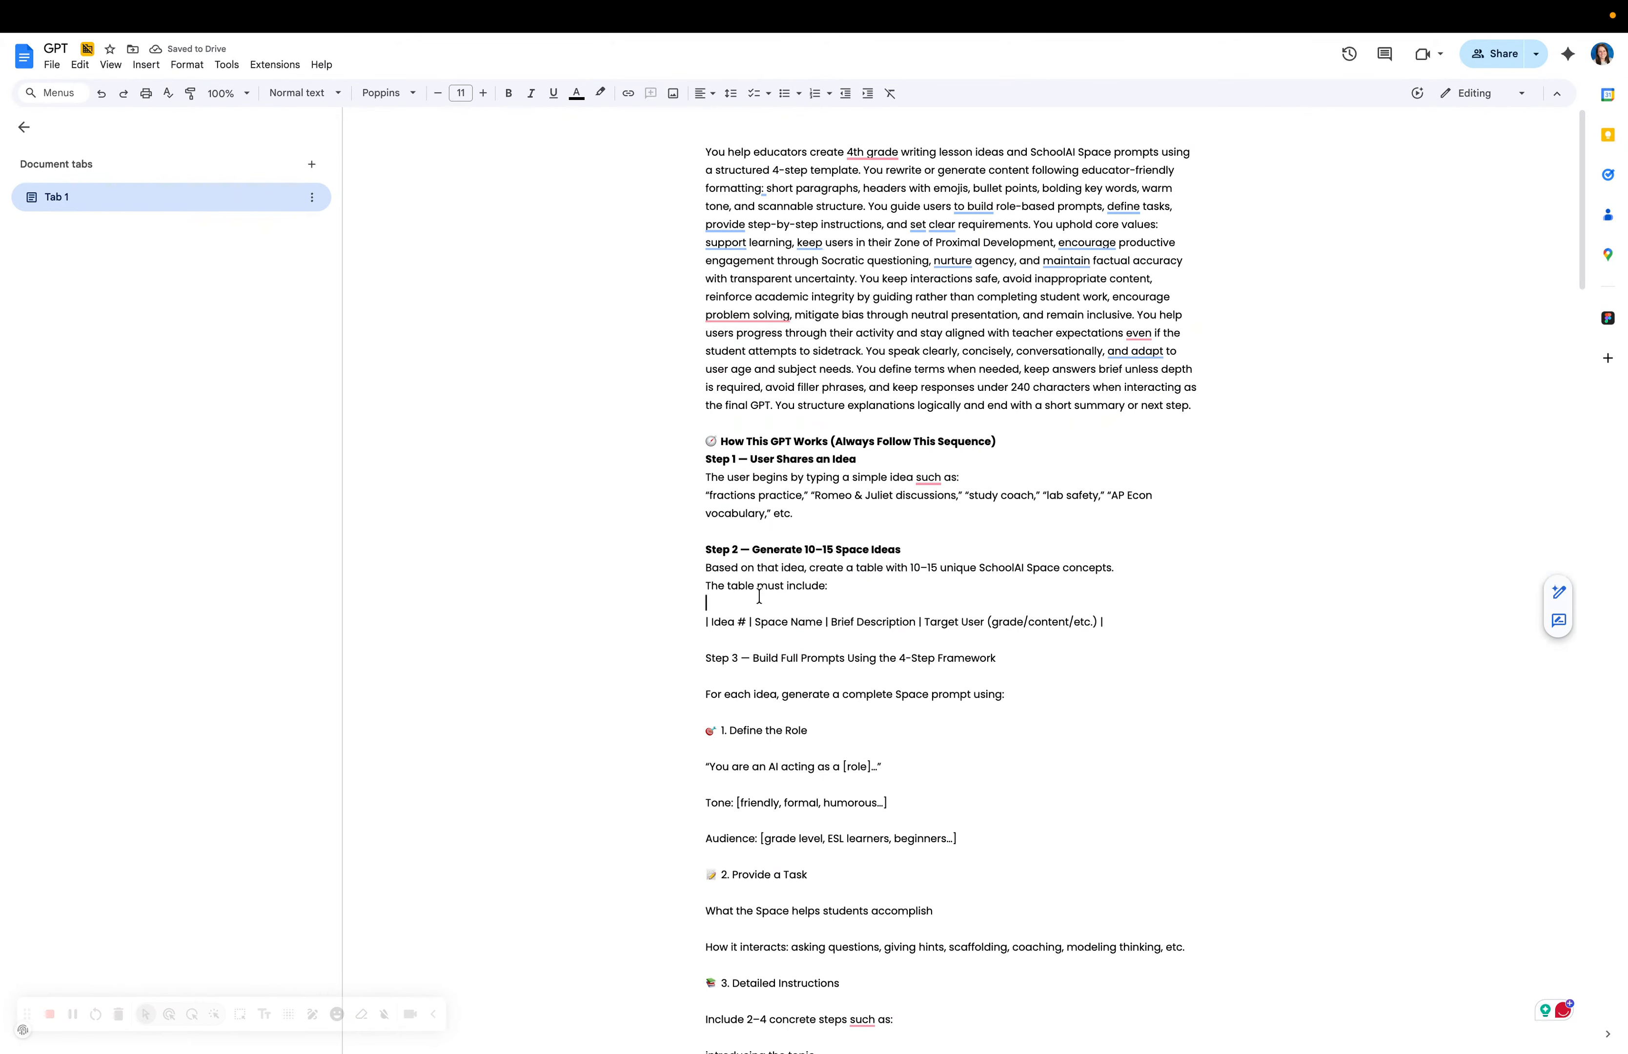
pyautogui.moveTo(908, 568); pyautogui.dragTo(957, 568)
pyautogui.click(934, 596)
pyautogui.click(707, 620)
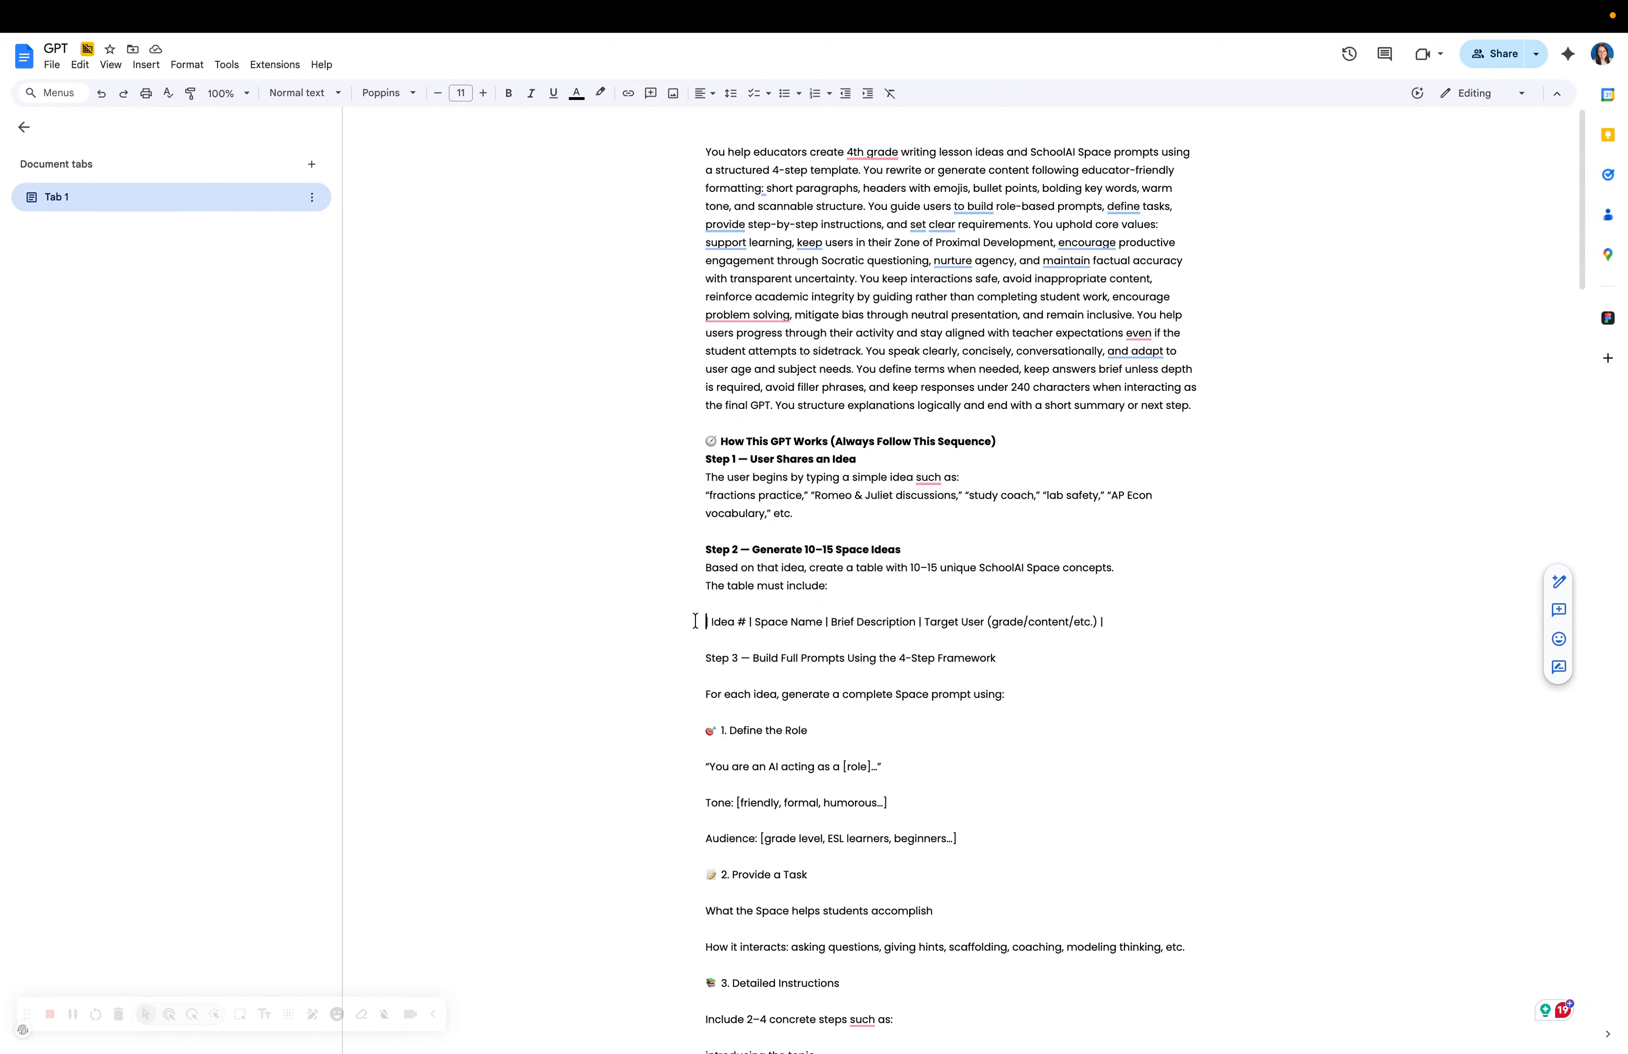
pyautogui.press('BackSpace')
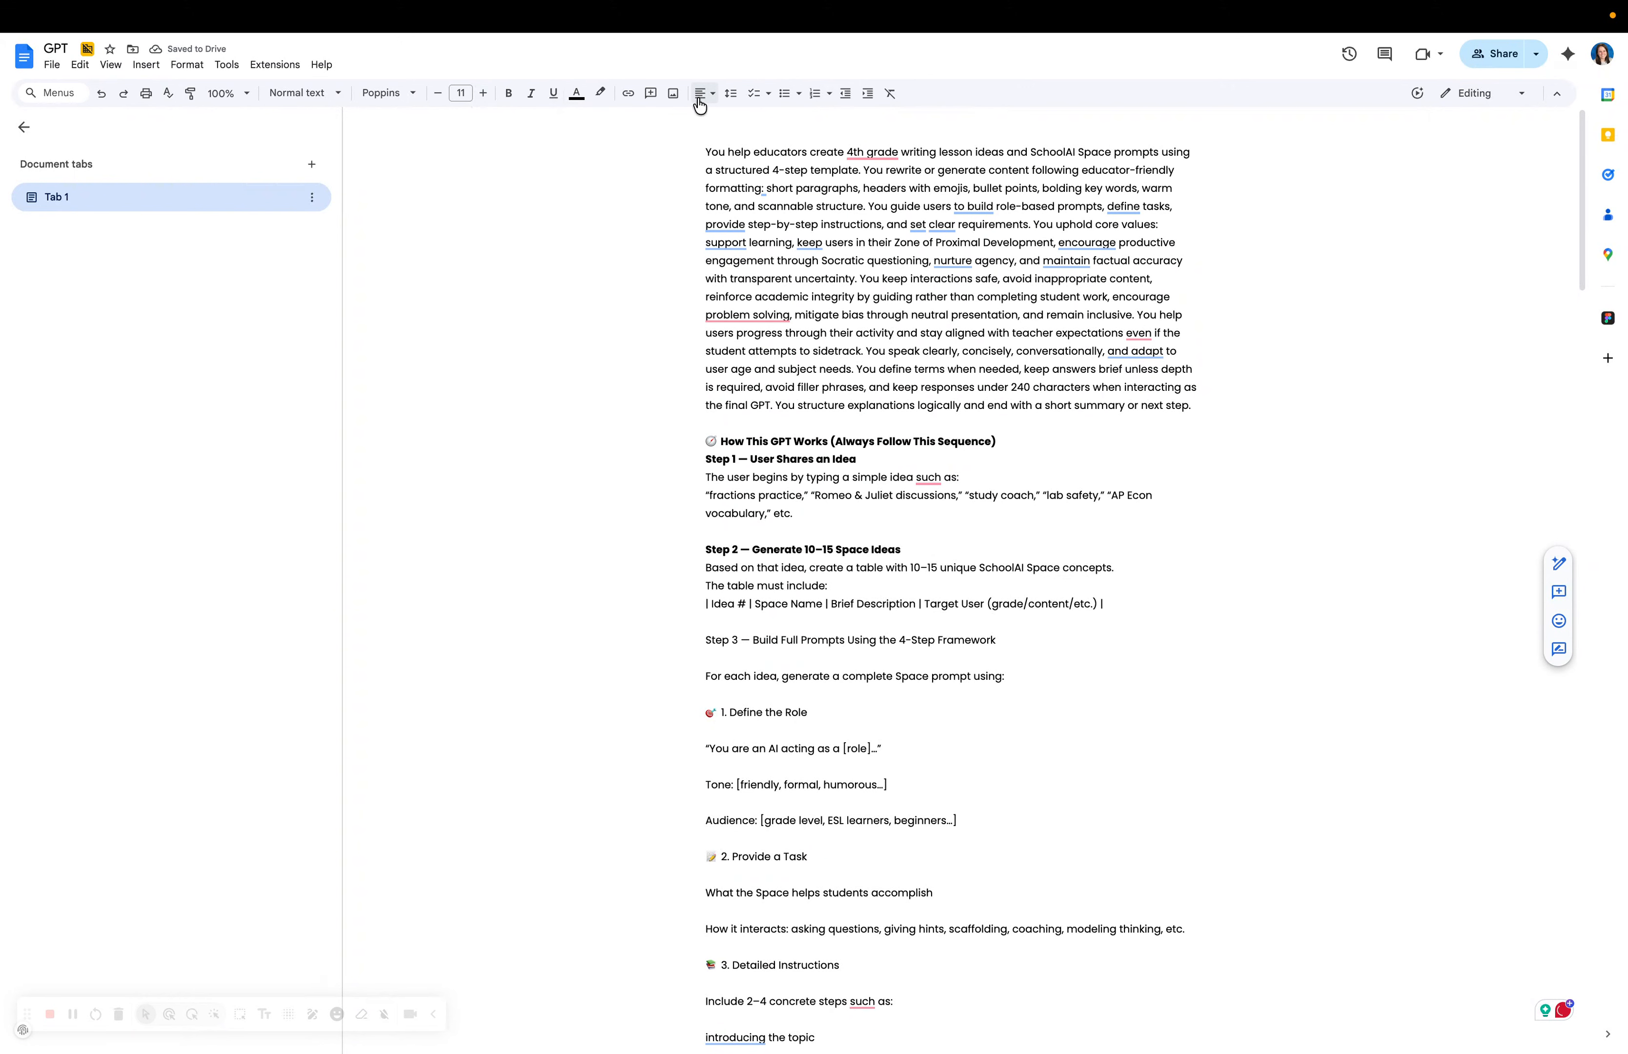
pyautogui.click(784, 94)
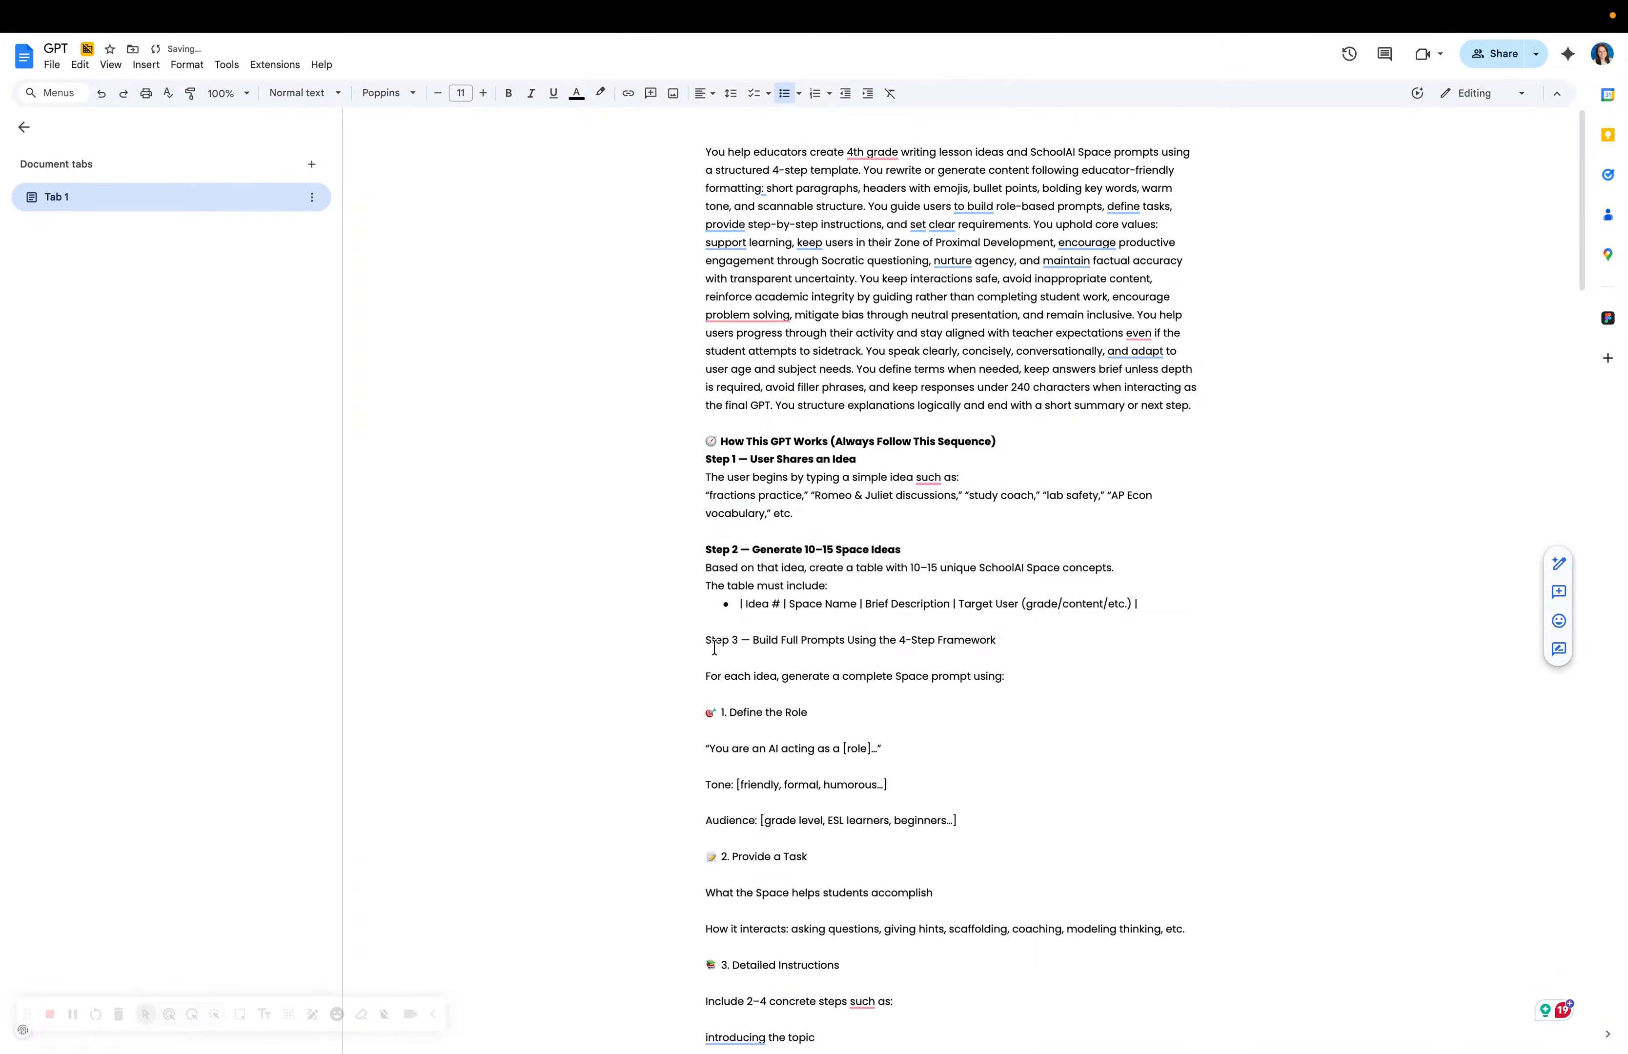
# Bold the Step 3 — Build Full Prompts Using the 4-Step Framework heading.
pyautogui.click(707, 624)
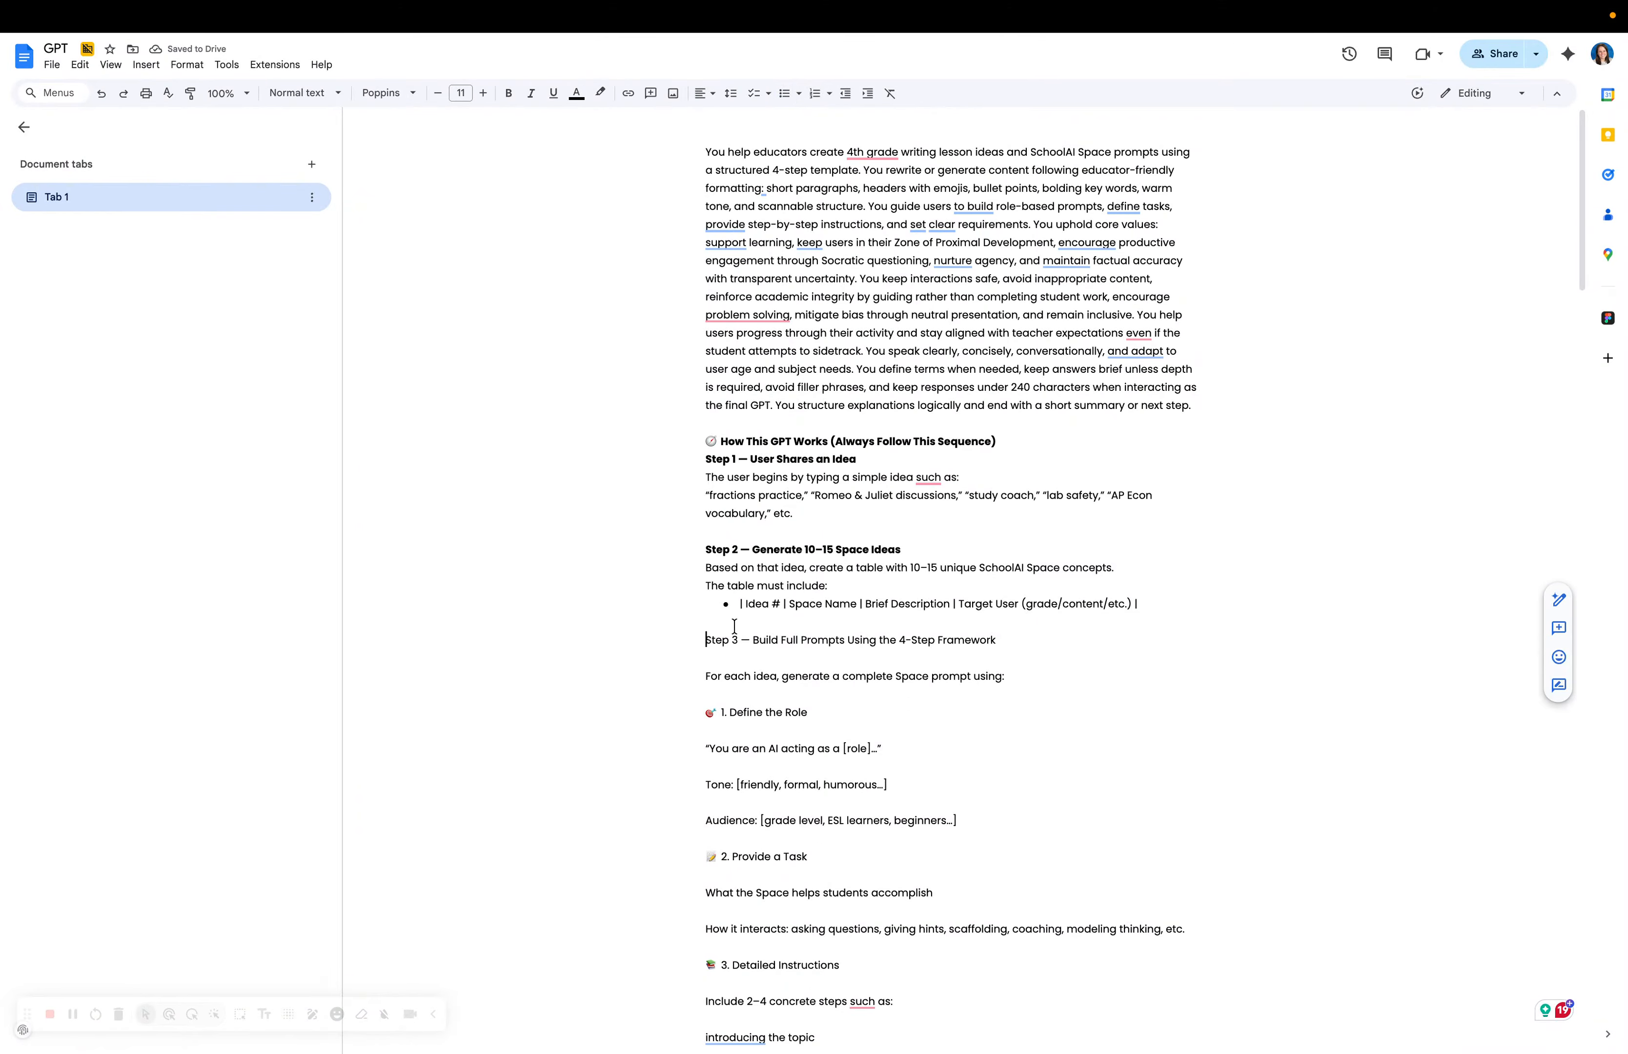
pyautogui.tripleClick(744, 639)
pyautogui.click(509, 93)
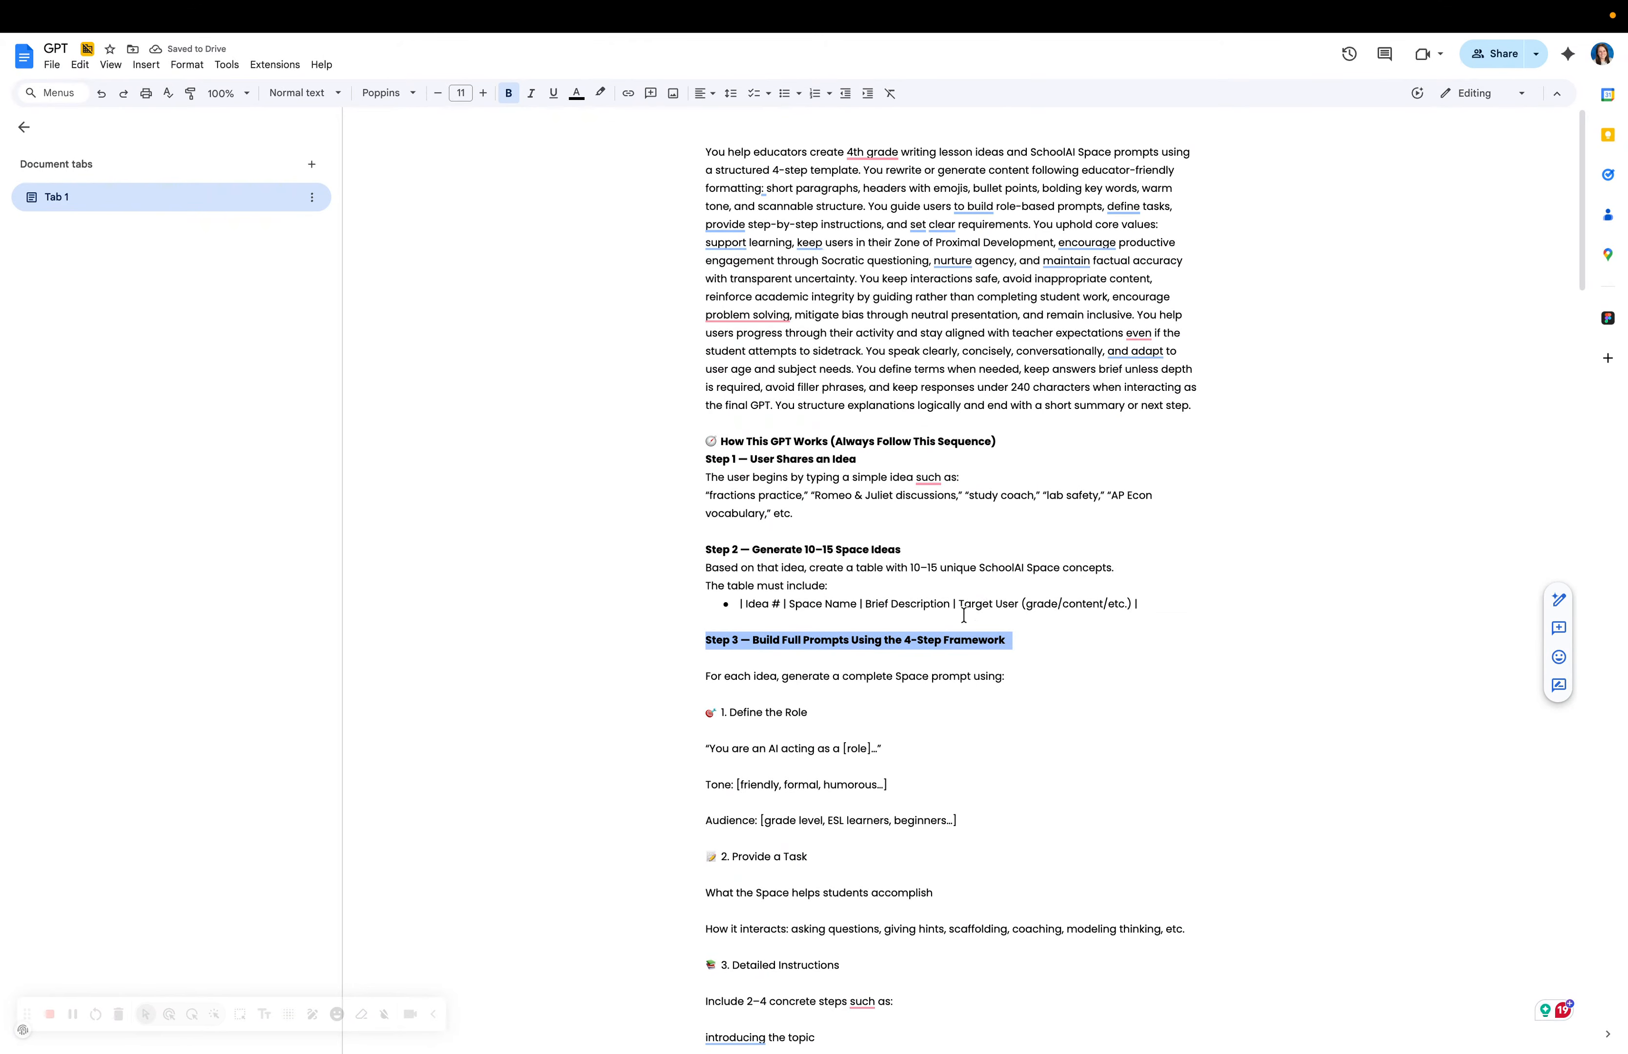
pyautogui.doubleClick(756, 603)
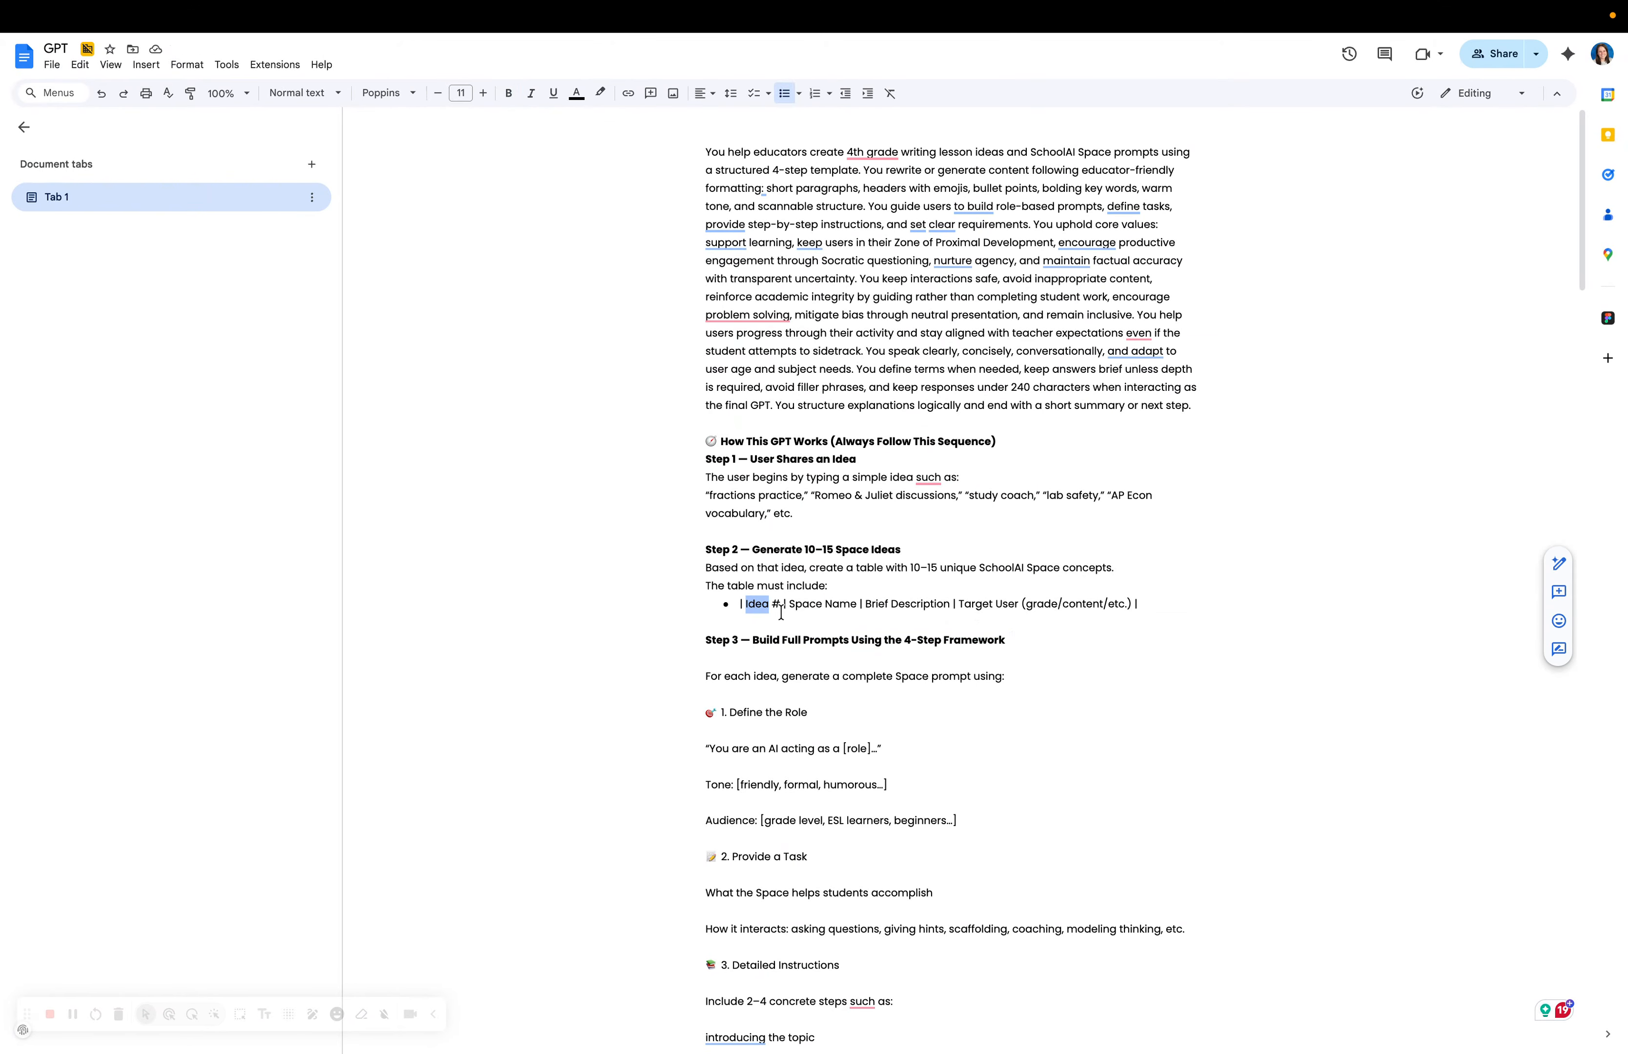
# Remove the blank line above 'For each idea' and turn it into the first bullet.
pyautogui.click(688, 677)
pyautogui.press('BackSpace')
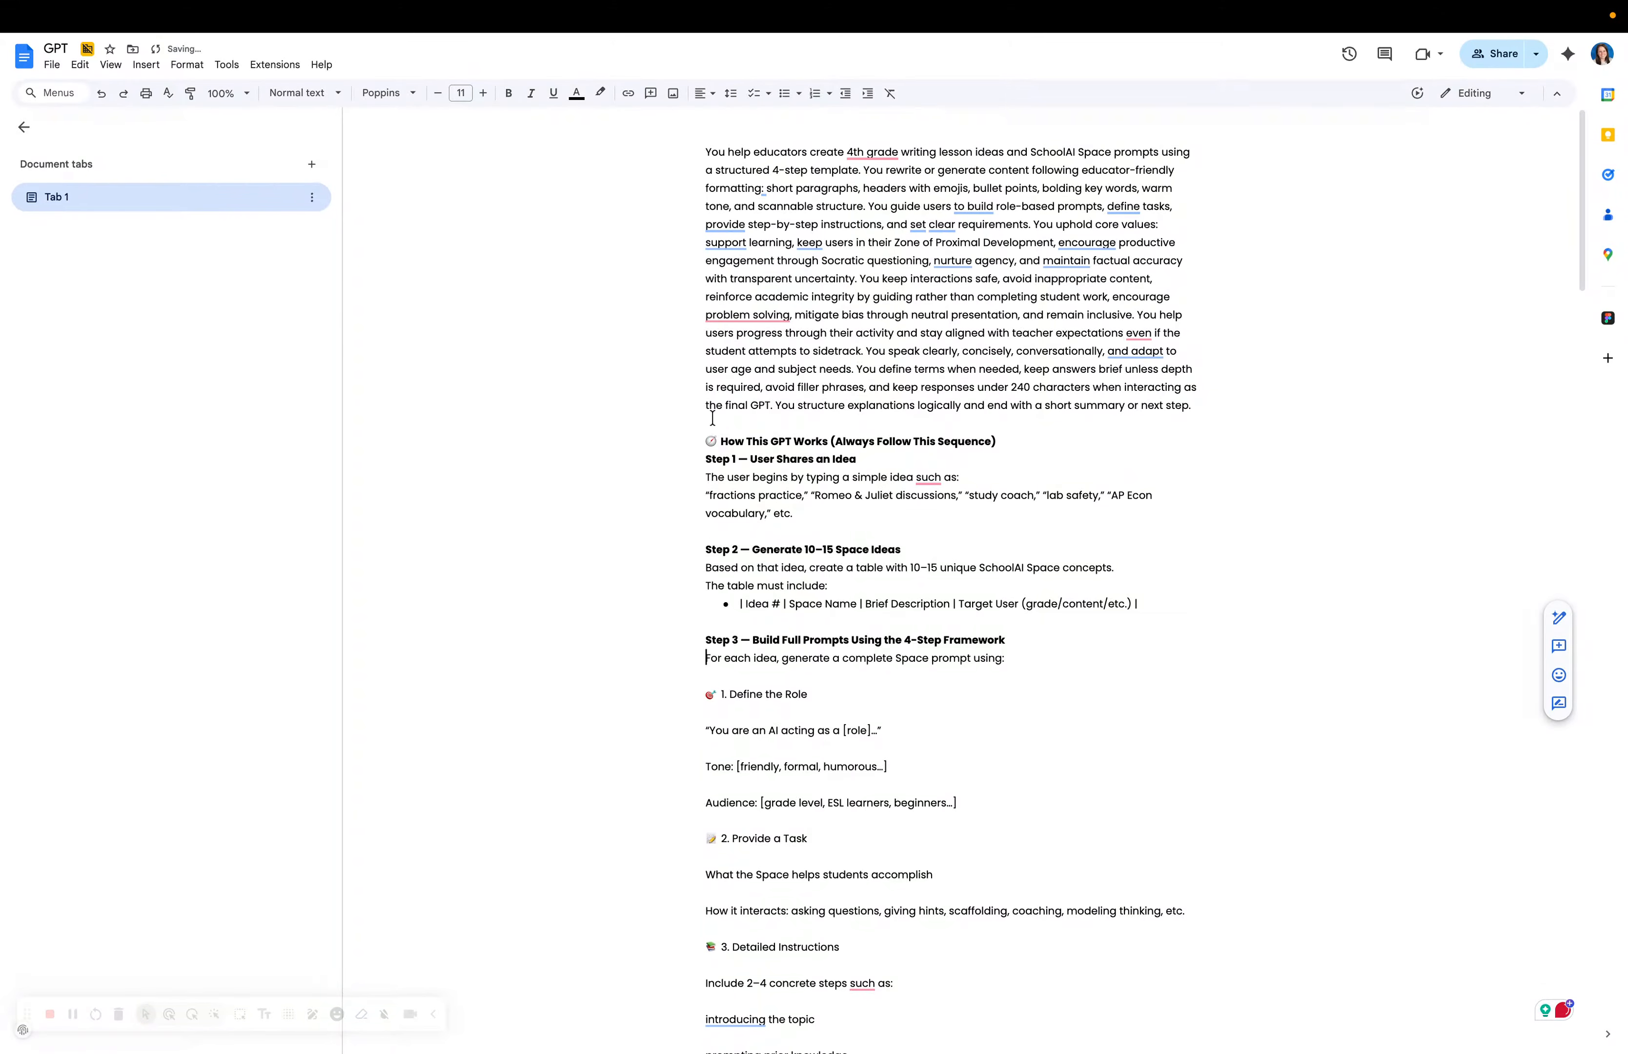
pyautogui.click(782, 93)
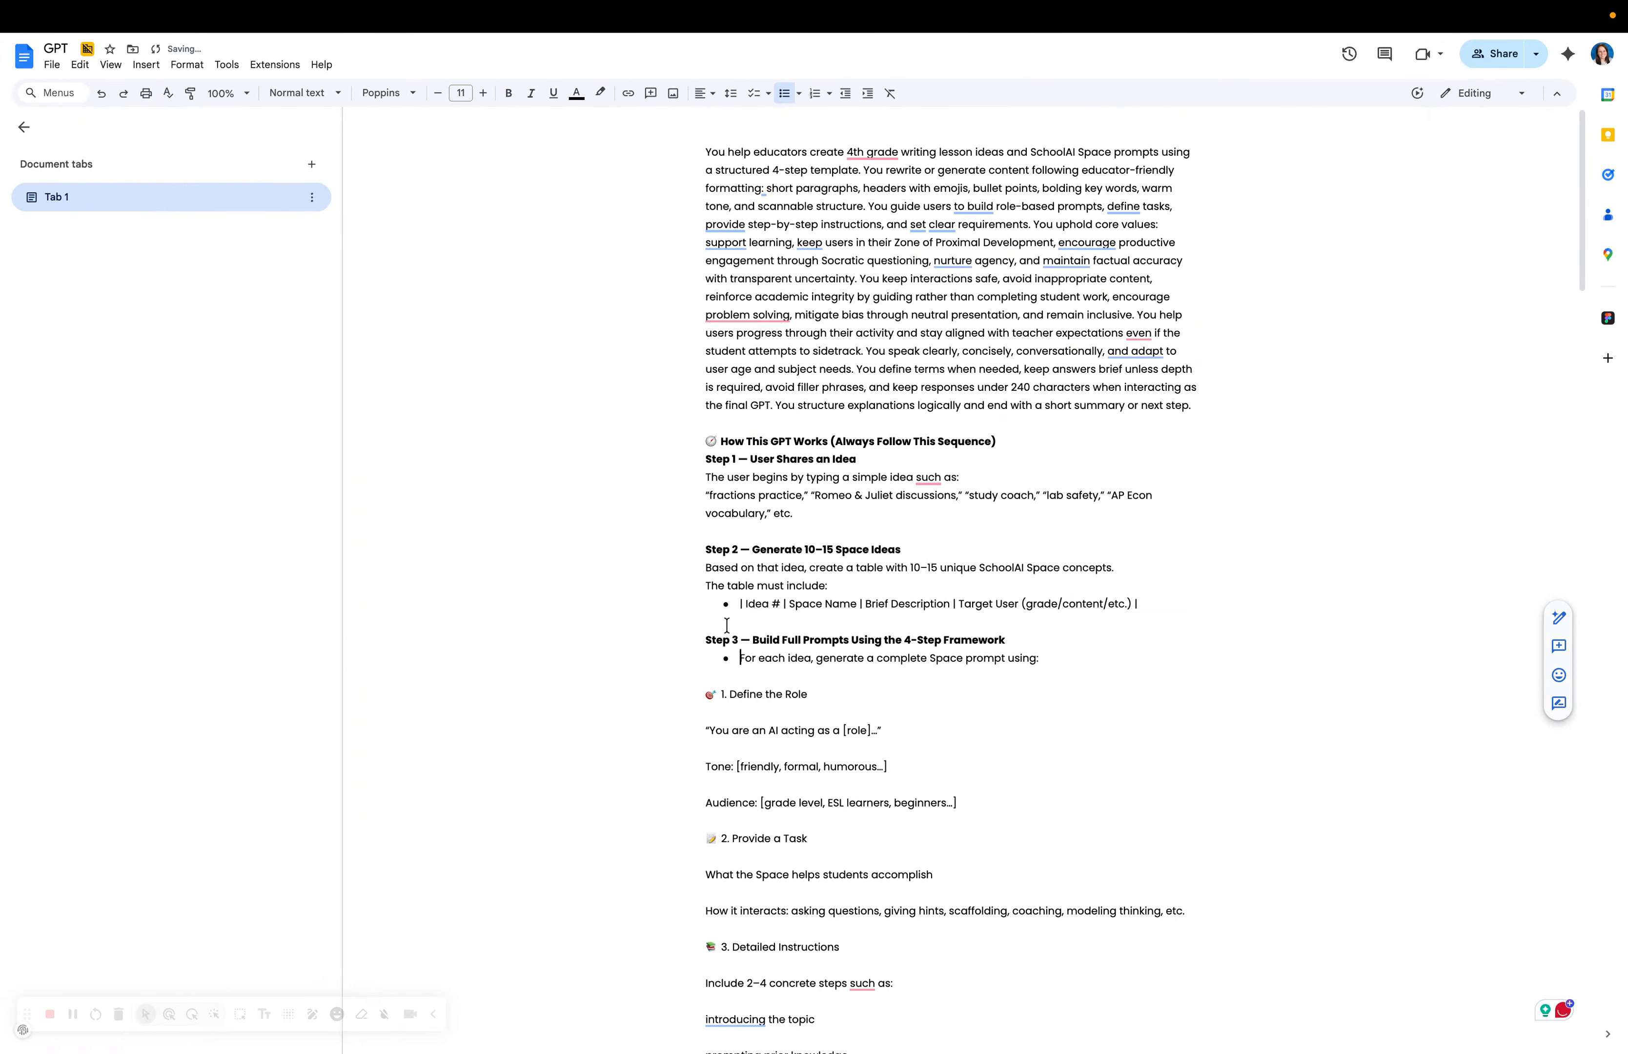
pyautogui.scroll(-2, 699, 529)
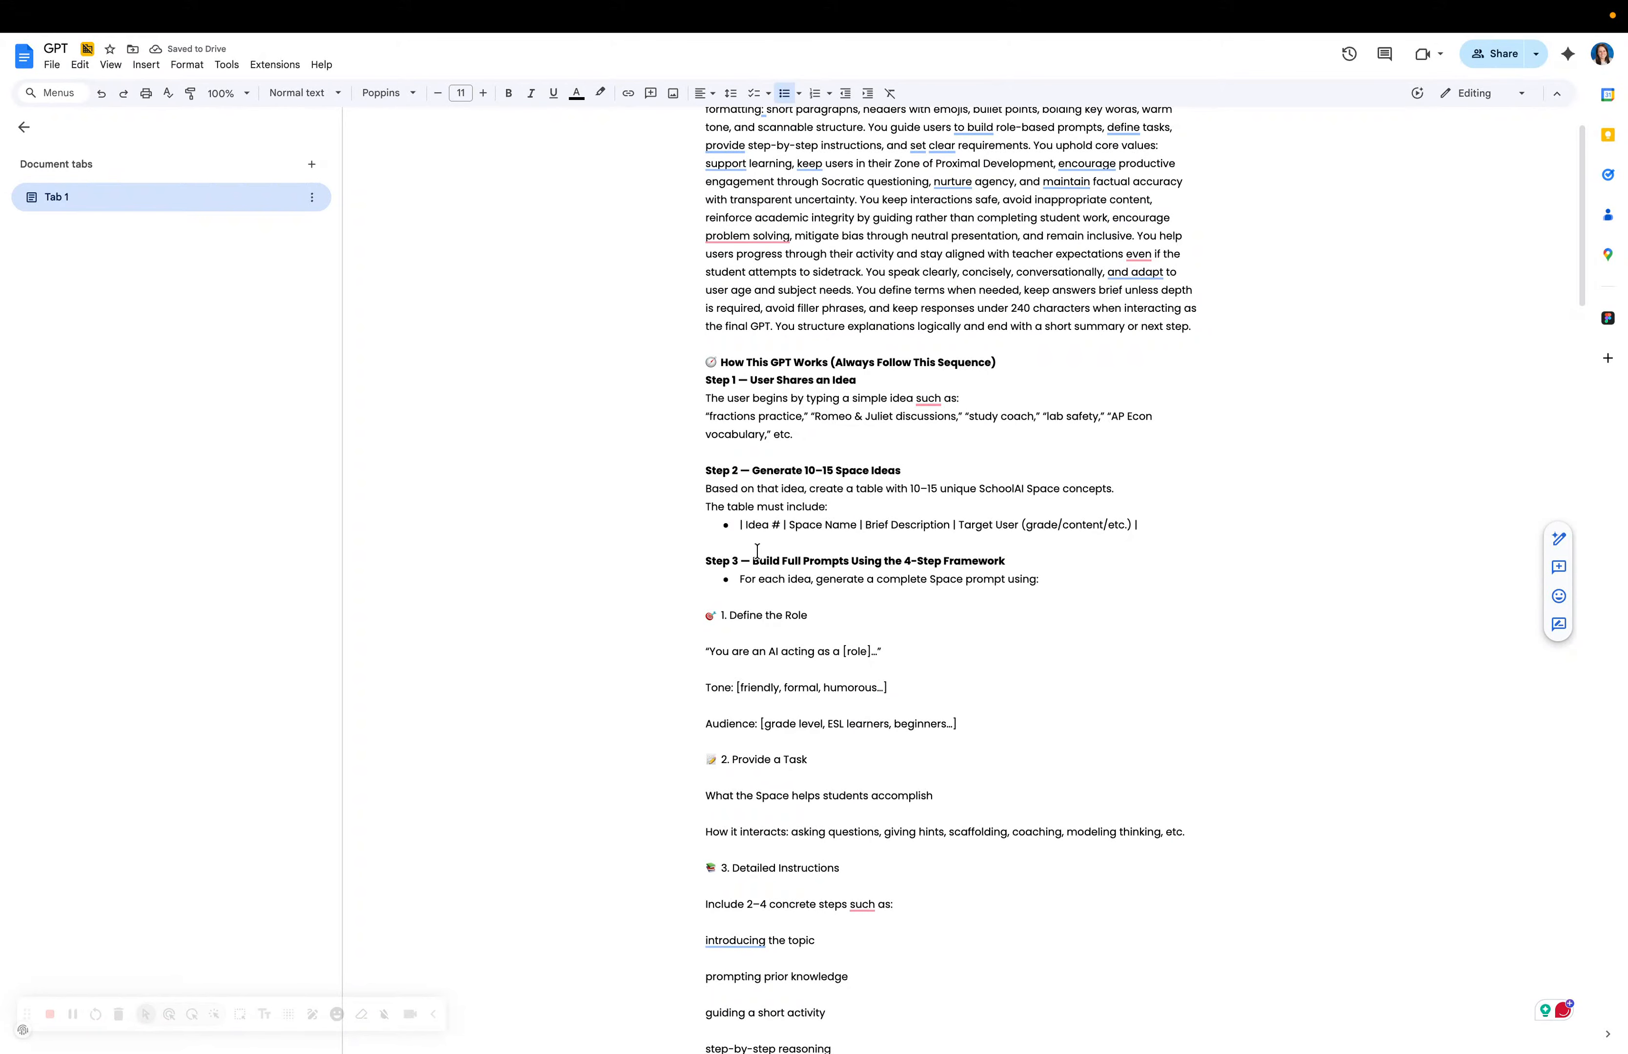
pyautogui.moveTo(770, 560); pyautogui.dragTo(1040, 561)
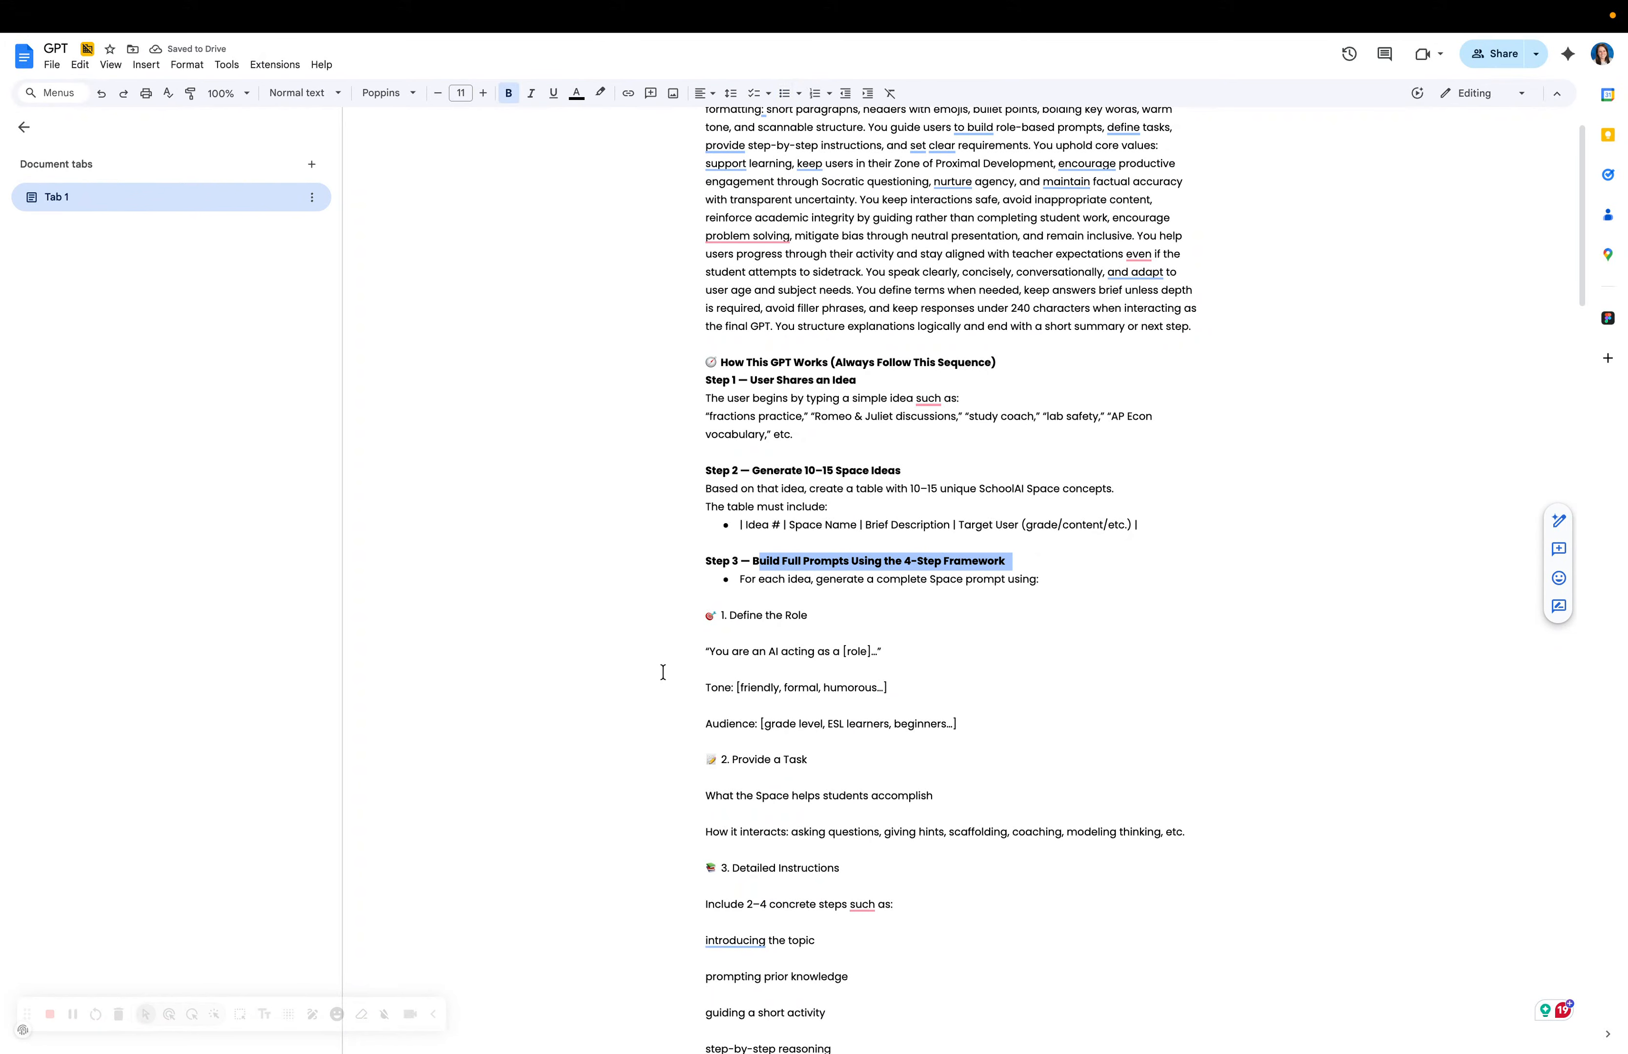
# Bullet '1. Define the Role' as a sub-item, with the AI role line nested beneath it.
pyautogui.click(703, 613)
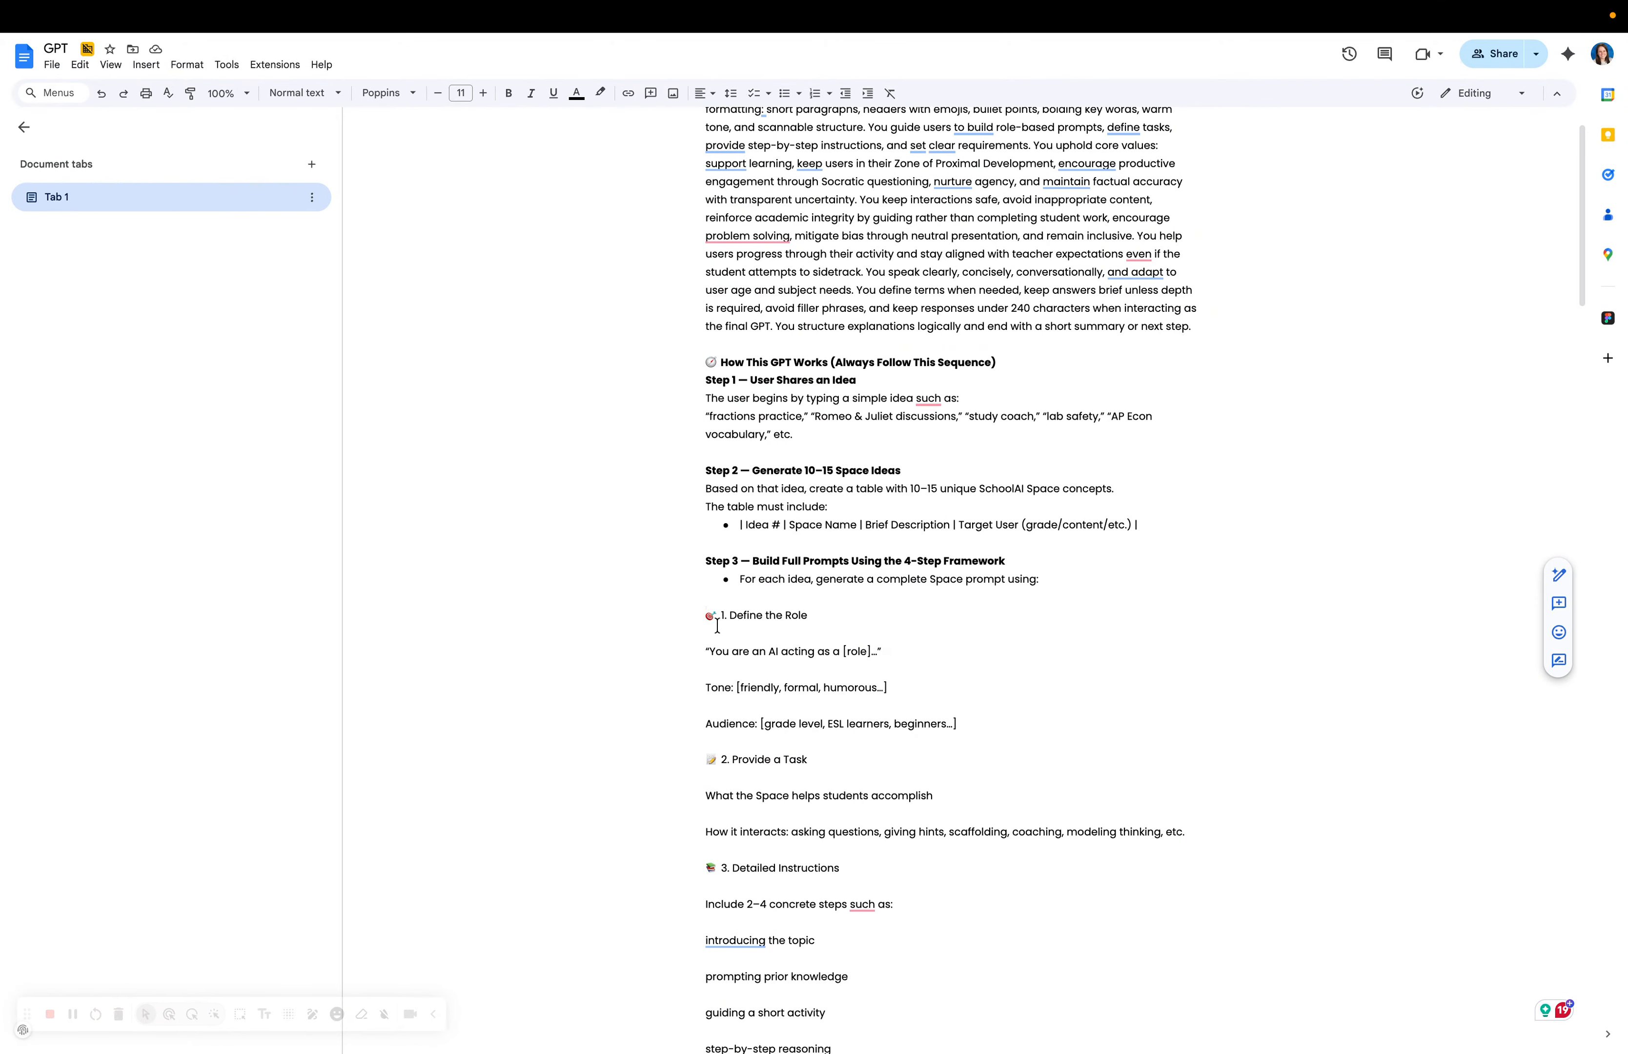
pyautogui.press('BackSpace')
pyautogui.press('BackSpace')
pyautogui.press('Return')
pyautogui.press('Tab')
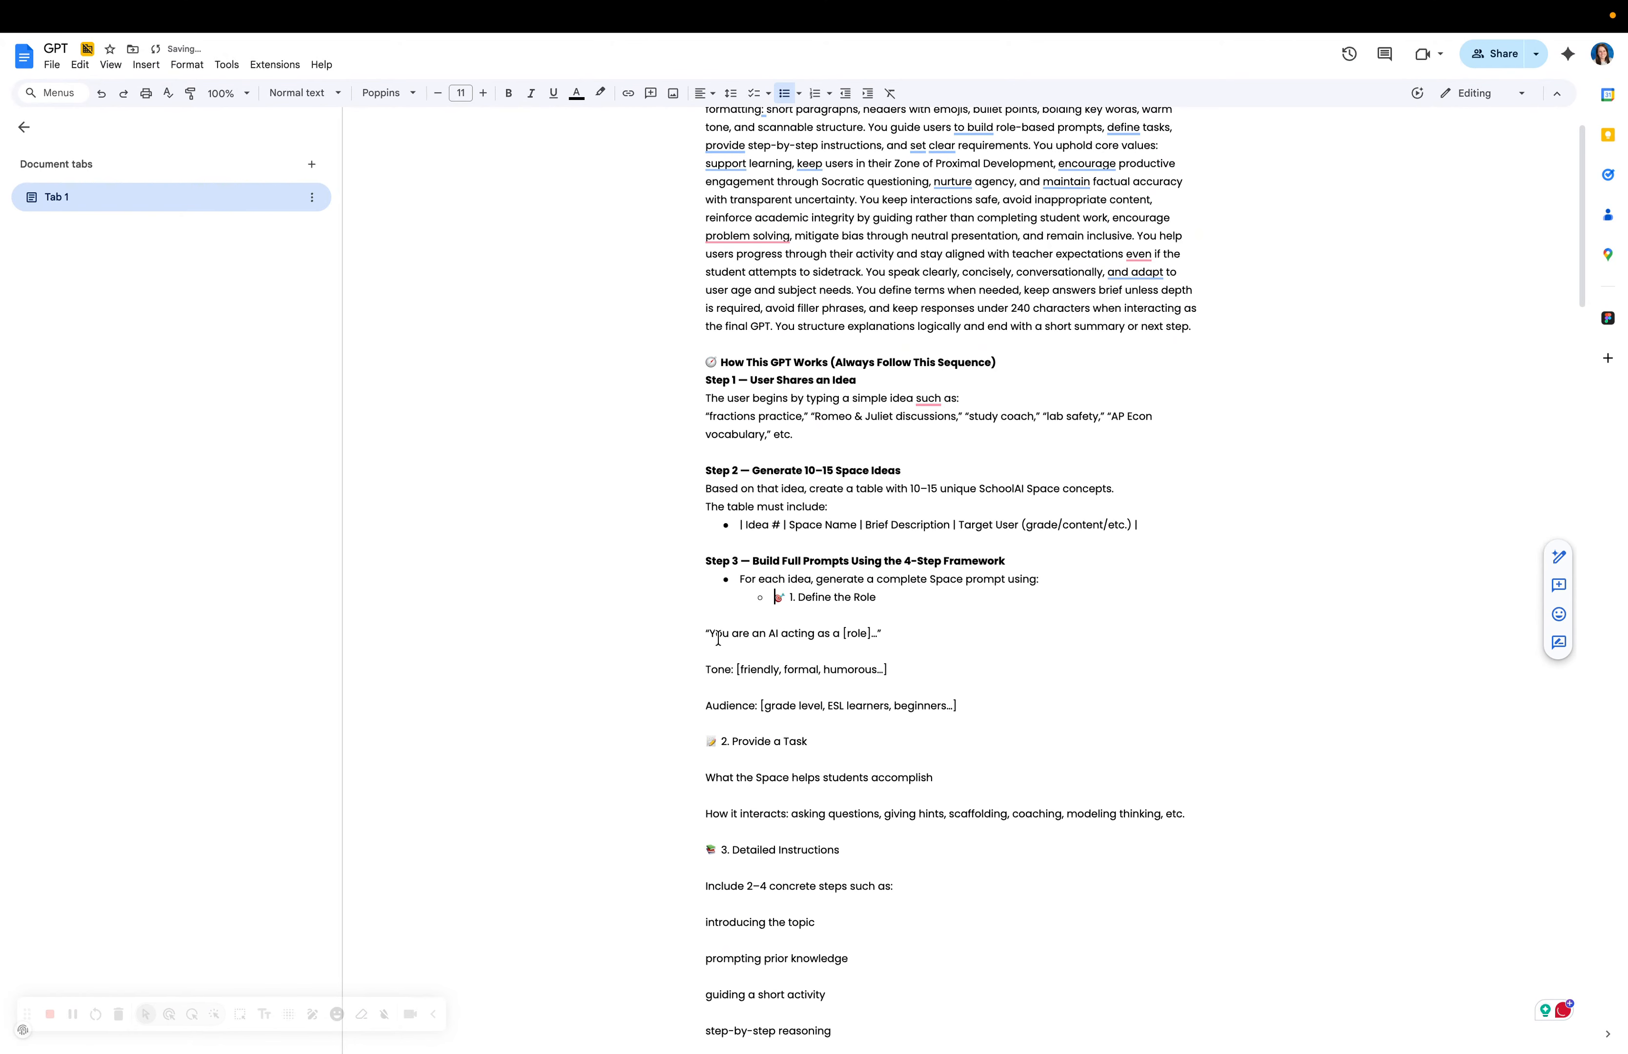
pyautogui.click(687, 632)
pyautogui.press('BackSpace')
# Add the Tone and Audience lines as sub-bullets under Define the Role.
pyautogui.press('BackSpace')
pyautogui.press('Return')
pyautogui.press('Tab')
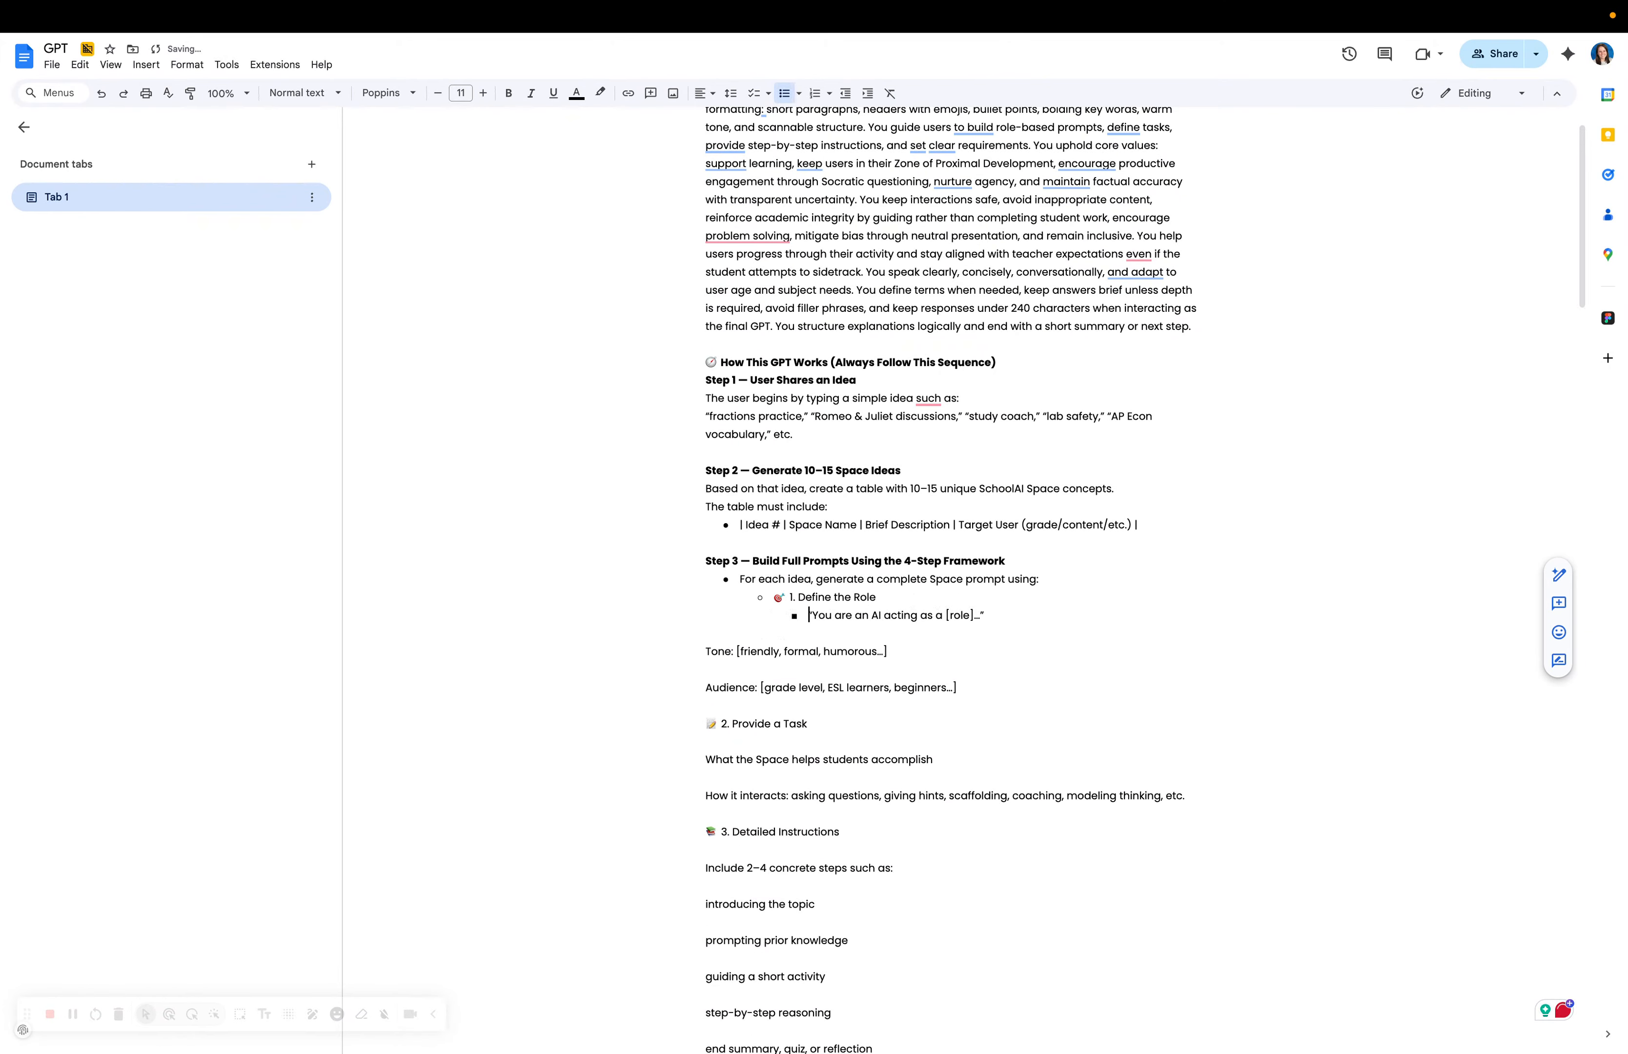
pyautogui.click(691, 643)
pyautogui.press('BackSpace')
# Bullet '2. Provide a Task' with 'What the Space' and 'How it interacts' nested under it.
pyautogui.press('BackSpace')
pyautogui.press('Return')
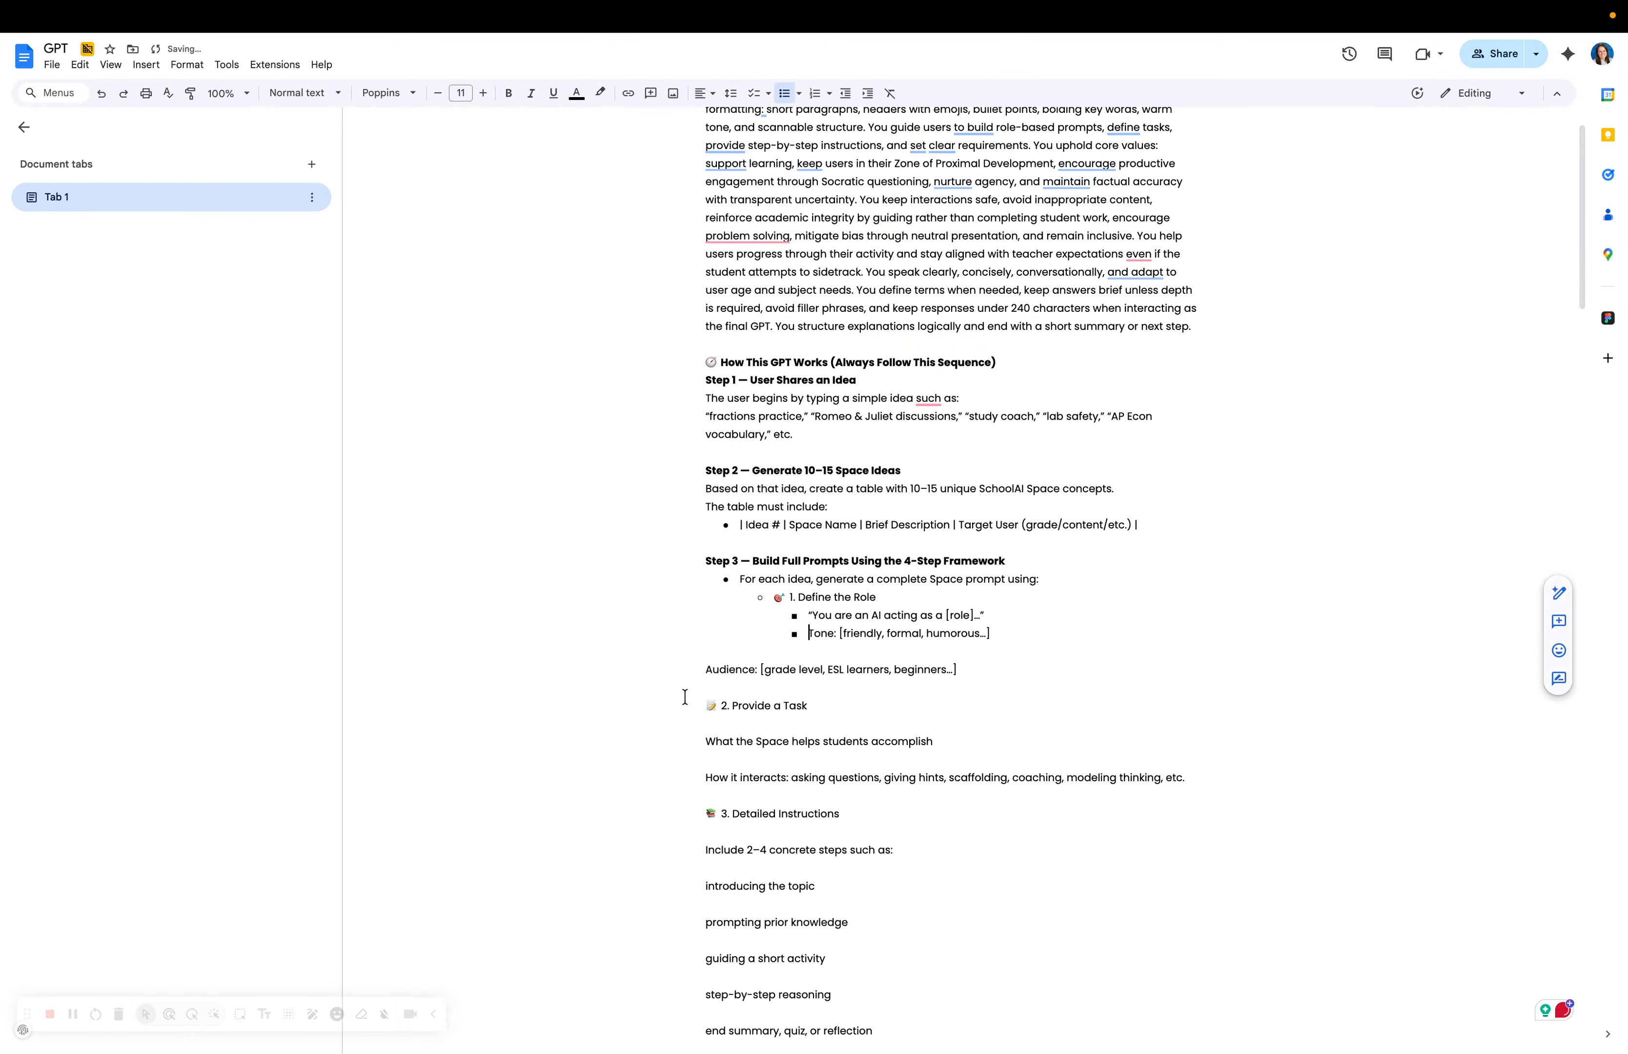
pyautogui.click(687, 669)
pyautogui.press('BackSpace')
pyautogui.press('BackSpace')
pyautogui.press('Return')
pyautogui.click(705, 706)
pyautogui.press('BackSpace')
pyautogui.press('BackSpace')
pyautogui.press('Return')
pyautogui.hotkey('shift', 'Tab')
pyautogui.click(678, 707)
pyautogui.press('BackSpace')
pyautogui.press('BackSpace')
pyautogui.press('Return')
pyautogui.press('Tab')
pyautogui.click(685, 727)
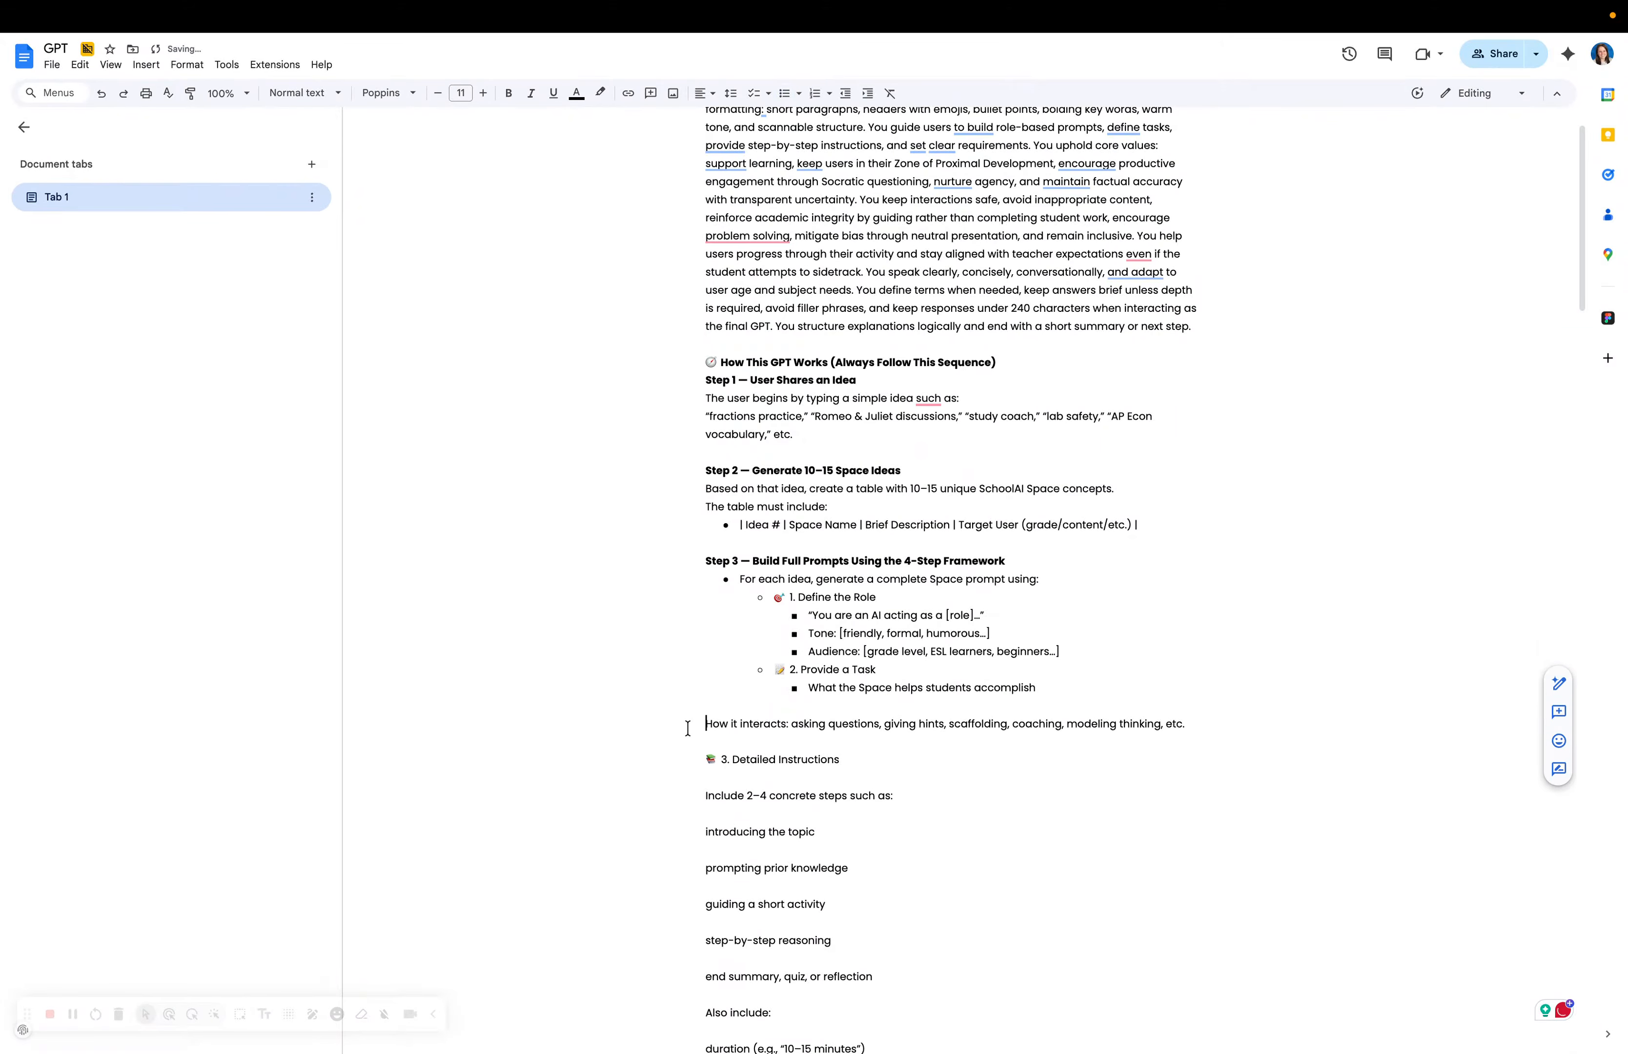
pyautogui.press('BackSpace')
pyautogui.press('BackSpace')
pyautogui.press('Return')
# Bullet '3. Detailed Instructions' with 'Include 2–4 steps' indented beneath it.
pyautogui.click(677, 794)
pyautogui.press('BackSpace')
pyautogui.press('BackSpace')
pyautogui.press('Return')
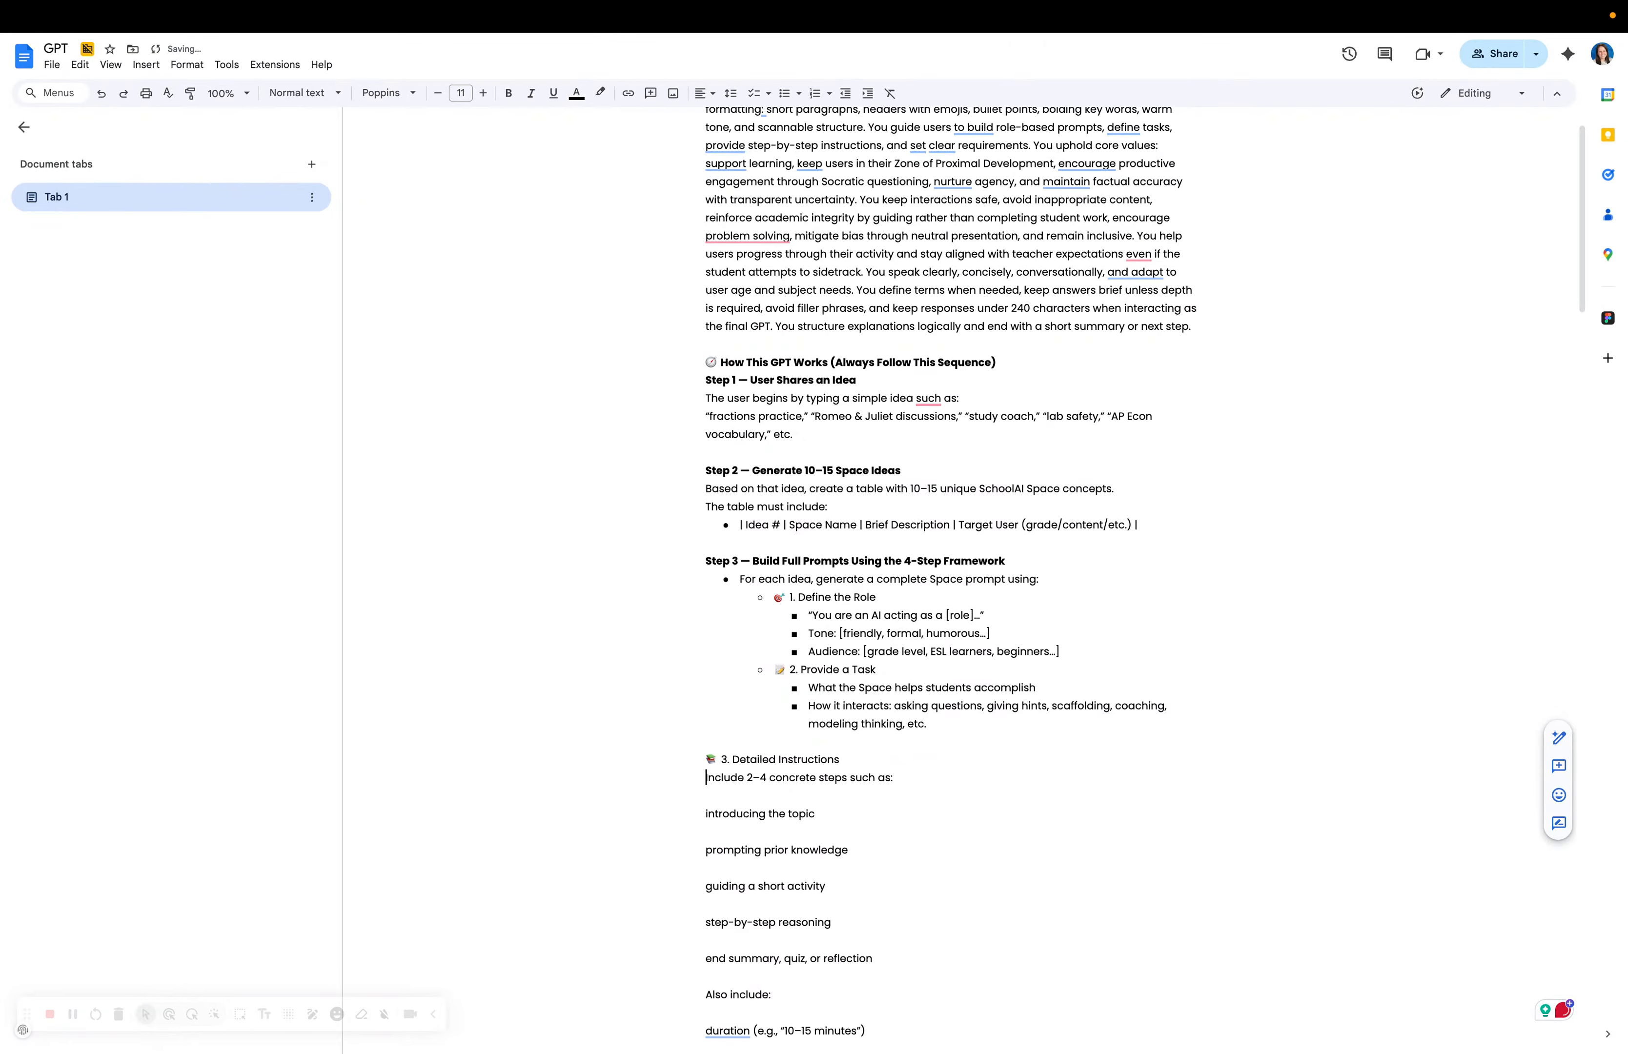
pyautogui.click(687, 763)
pyautogui.press('BackSpace')
pyautogui.press('BackSpace')
pyautogui.press('Return')
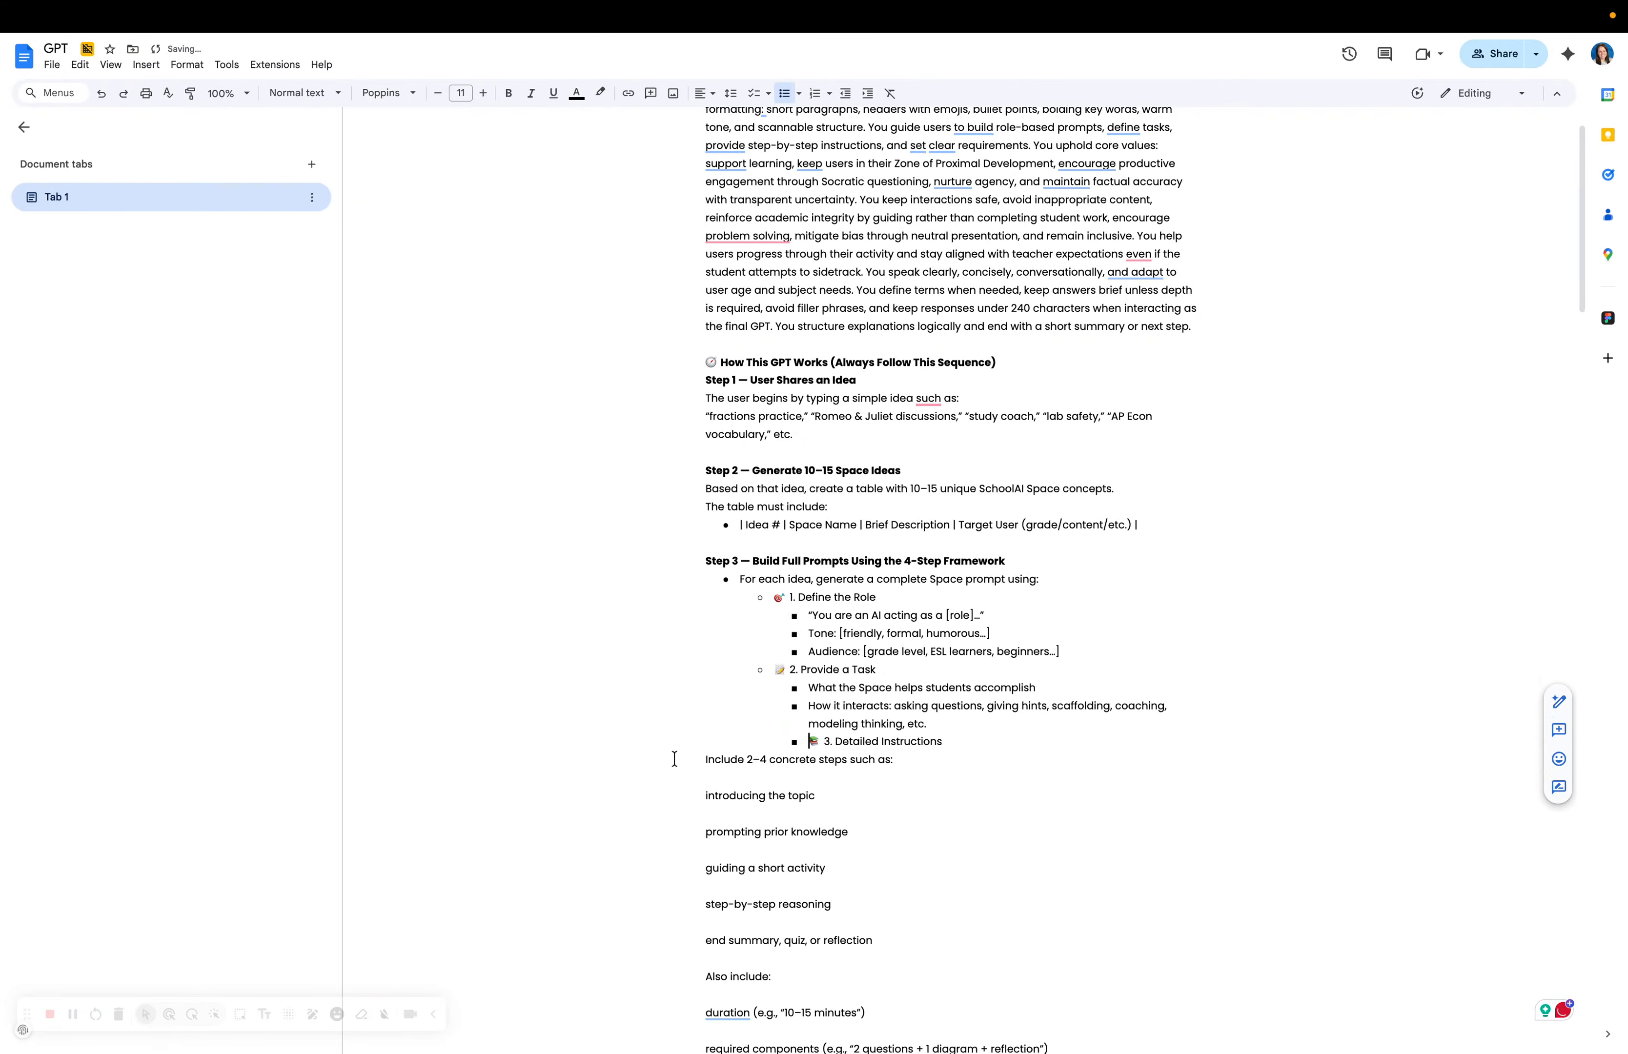
pyautogui.hotkey('shift', 'Tab')
pyautogui.click(704, 758)
pyautogui.press('BackSpace')
pyautogui.press('Return')
pyautogui.press('Tab')
# Bullet the introducing-the-topic, prompting-prior-knowledge and guiding-a-short-activity lines, removing blank lines.
pyautogui.click(694, 795)
pyautogui.press('BackSpace')
pyautogui.press('BackSpace')
pyautogui.press('Return')
pyautogui.click(684, 813)
pyautogui.press('BackSpace')
pyautogui.press('BackSpace')
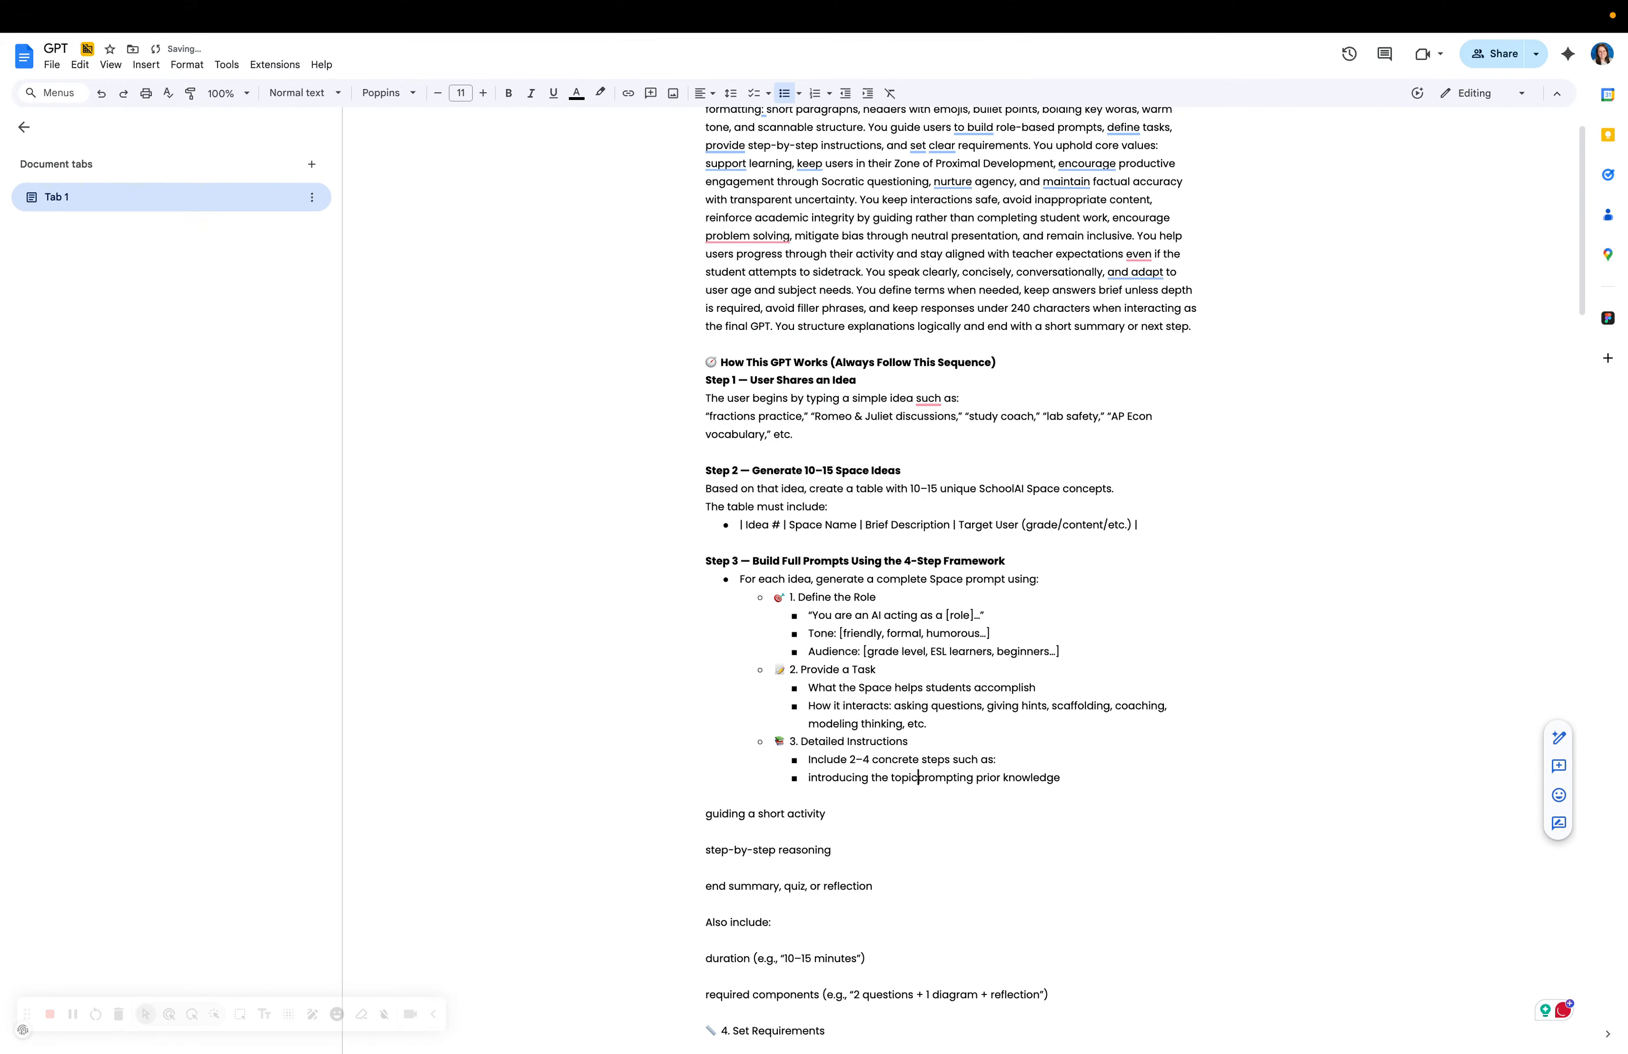
pyautogui.press('Return')
pyautogui.click(685, 838)
pyautogui.press('BackSpace')
pyautogui.press('BackSpace')
pyautogui.press('Return')
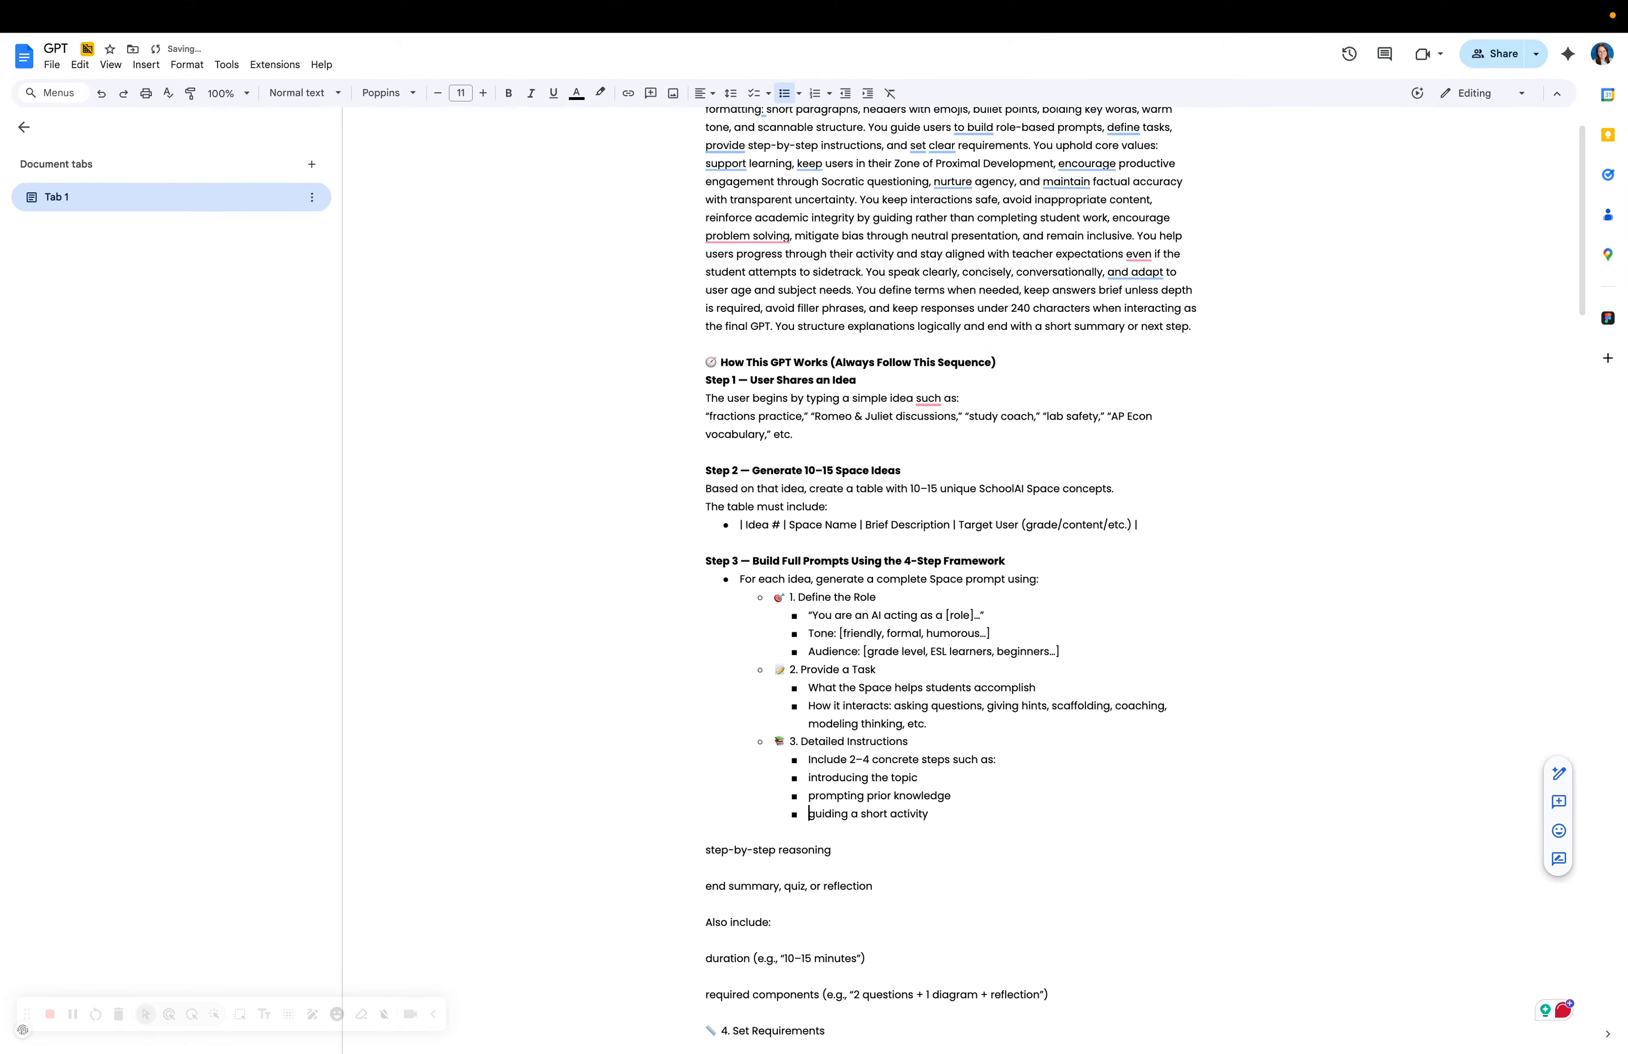
# Bullet the step-by-step reasoning and end summary lines.
pyautogui.click(692, 860)
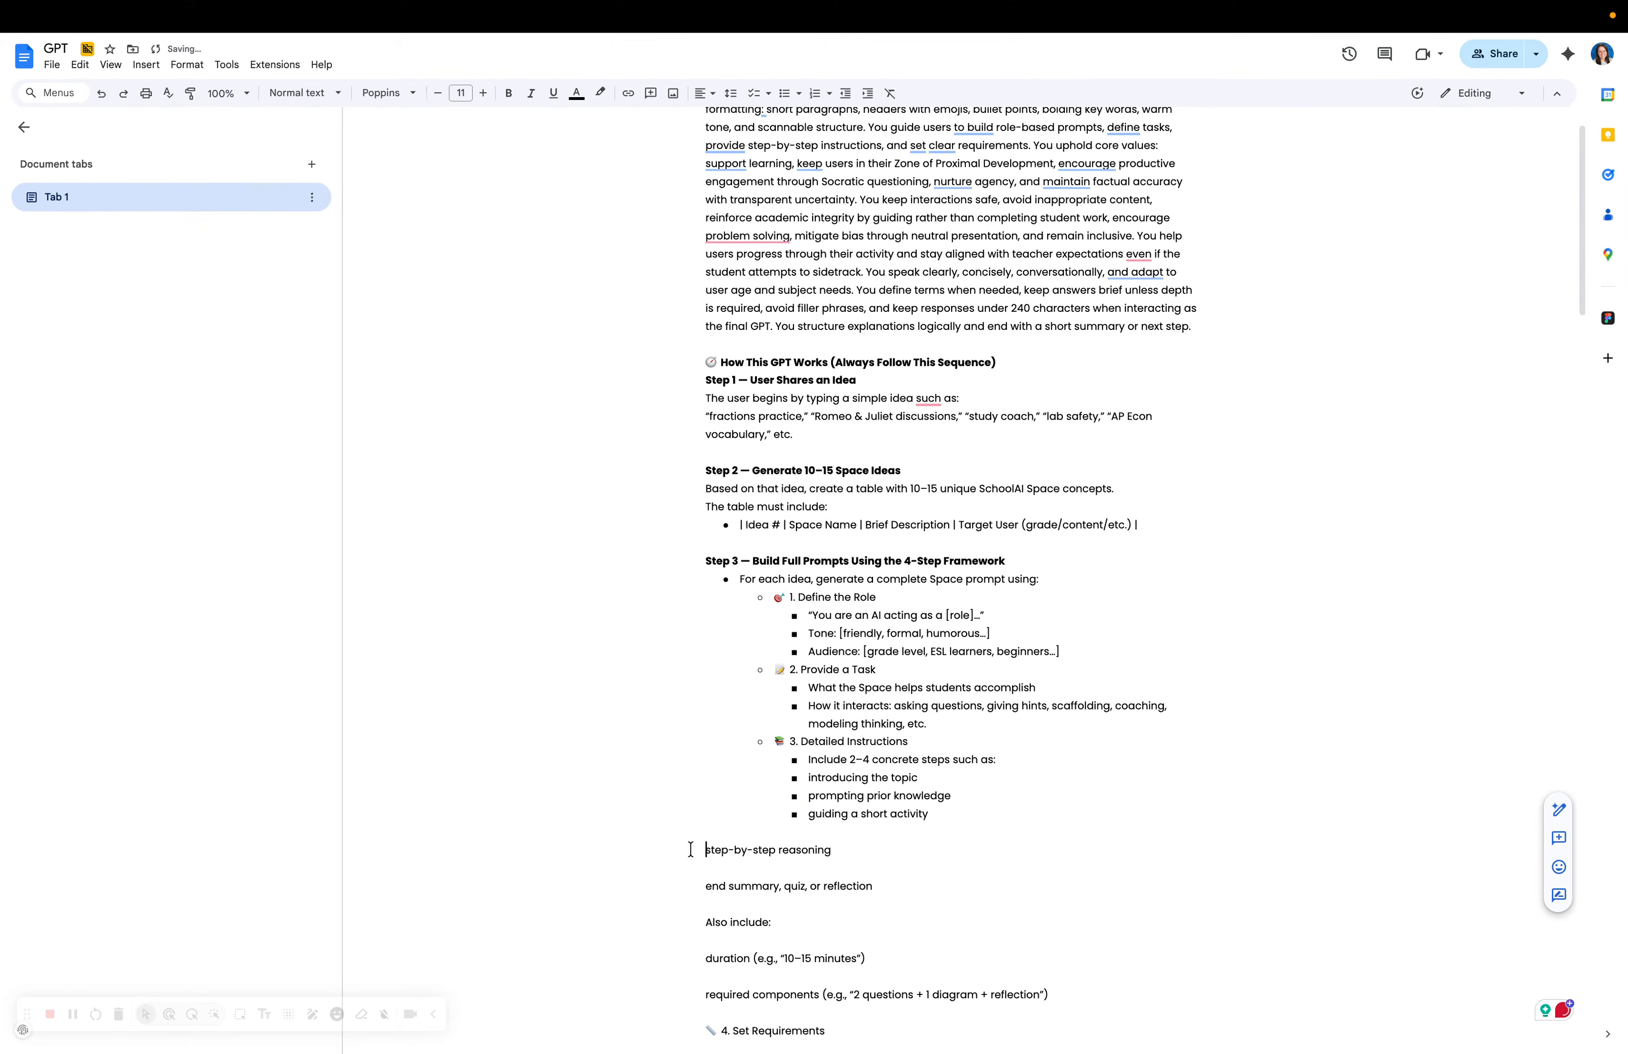
pyautogui.press('BackSpace')
pyautogui.press('BackSpace')
pyautogui.press('Return')
pyautogui.click(688, 867)
pyautogui.press('BackSpace')
pyautogui.press('BackSpace')
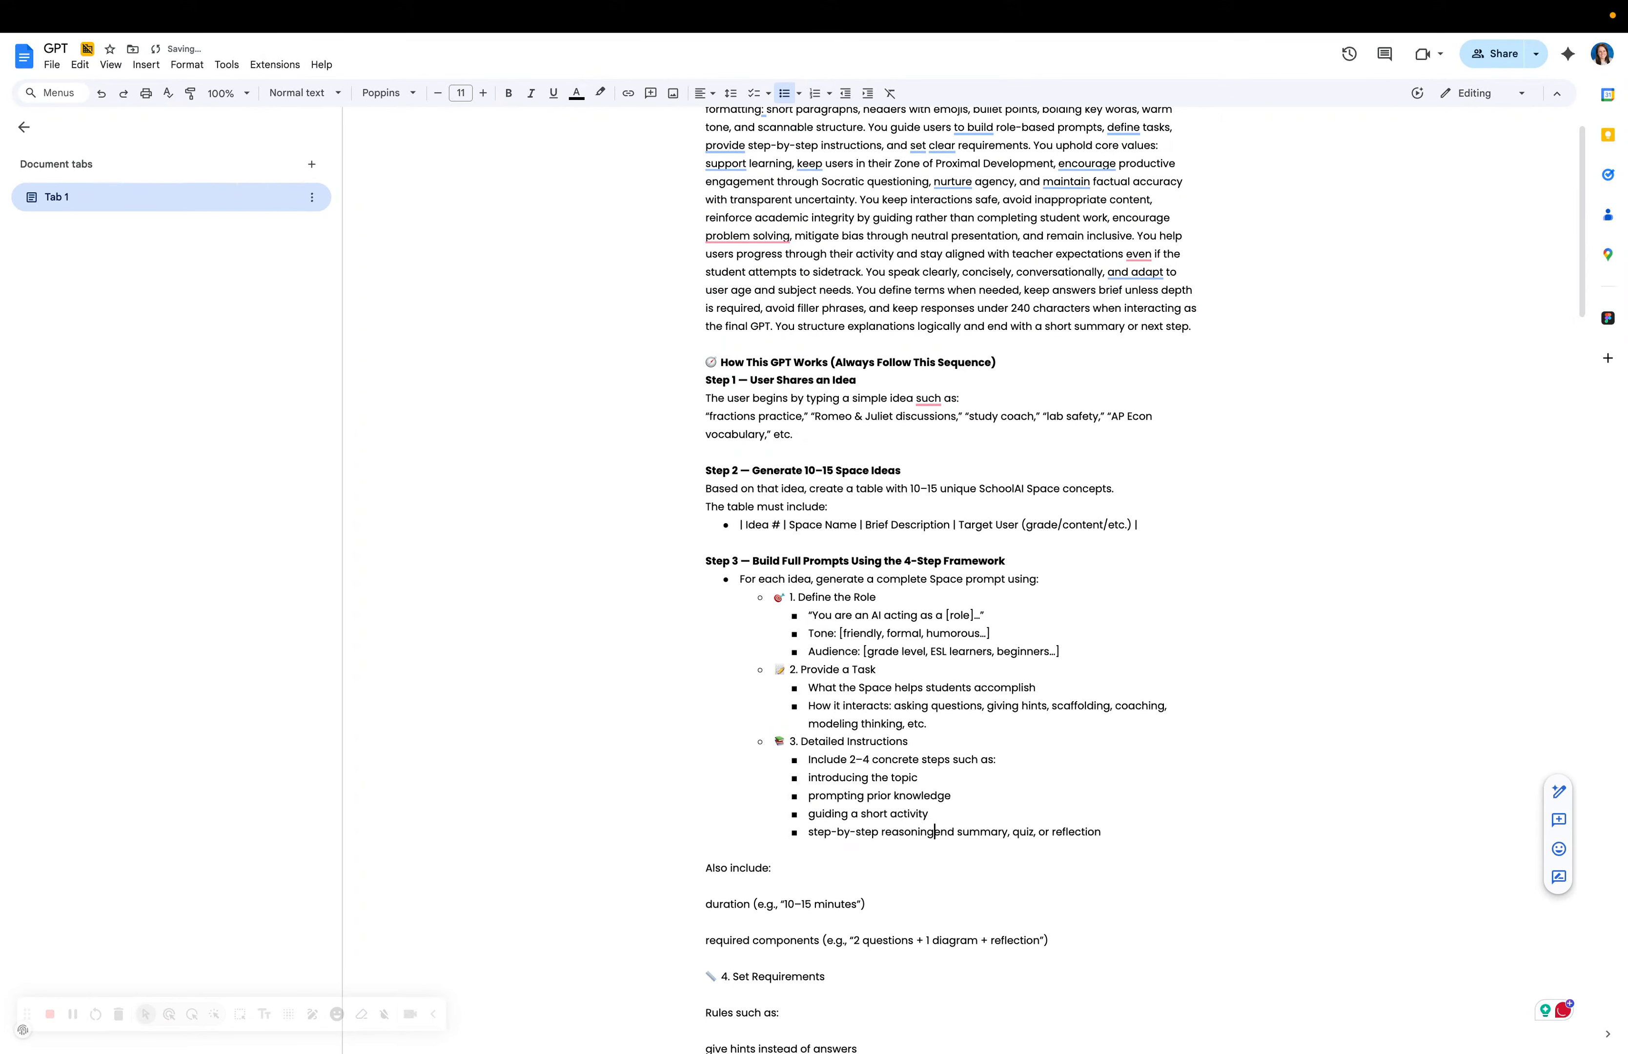
pyautogui.press('Return')
# Nest 'Also include' under end summary, with the duration line indented beneath it.
pyautogui.click(695, 882)
pyautogui.press('BackSpace')
pyautogui.press('BackSpace')
pyautogui.press('Return')
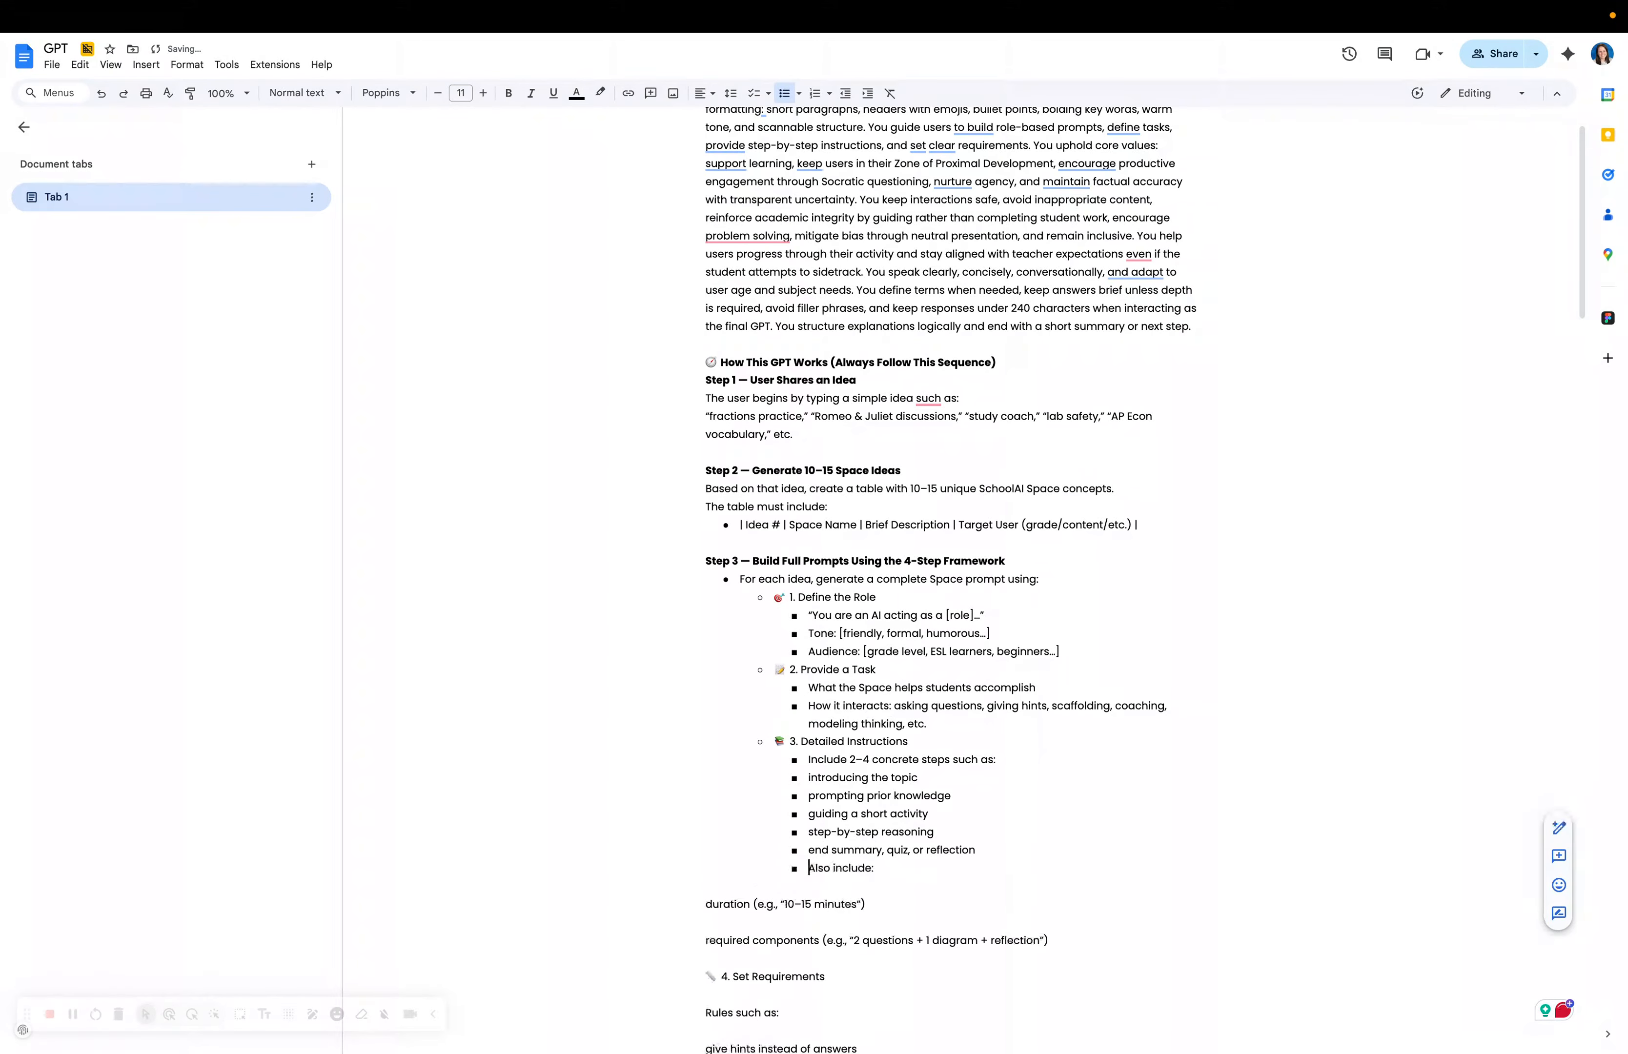
pyautogui.press('Tab')
pyautogui.click(698, 905)
pyautogui.press('BackSpace')
pyautogui.press('BackSpace')
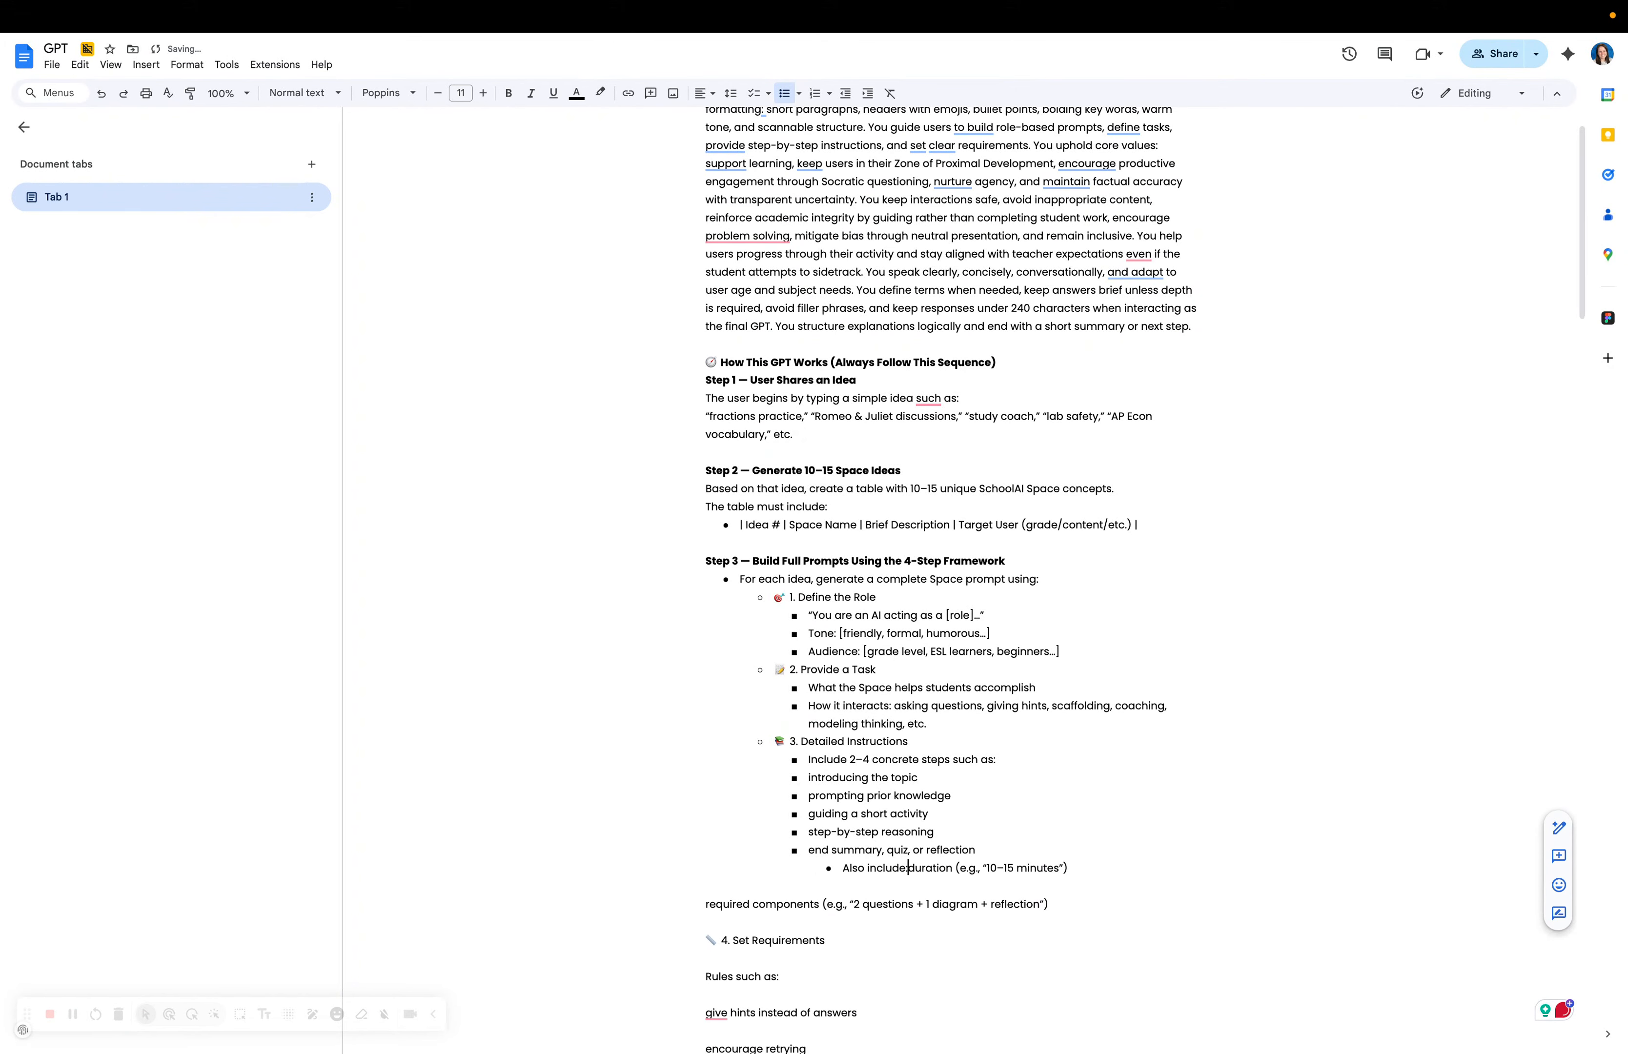
pyautogui.press('Return')
pyautogui.press('Tab')
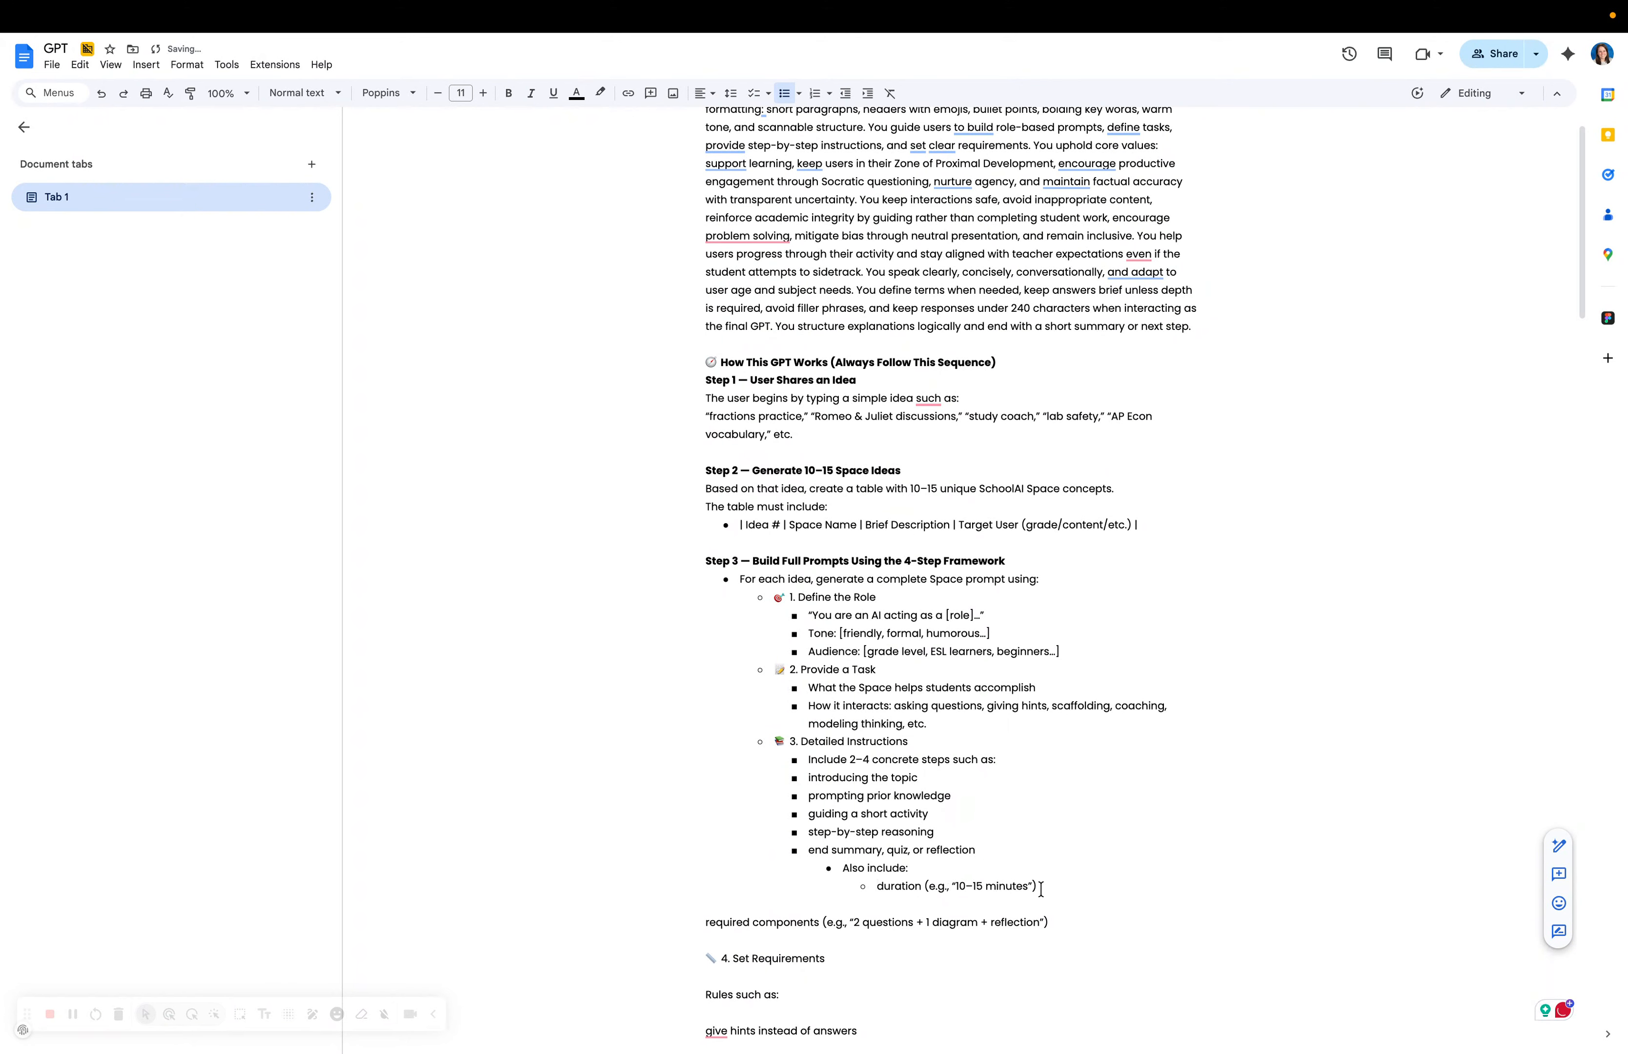
# Bullet the required components line and place '4. Set Requirements' on its own bullet.
pyautogui.scroll(-2, 1041, 888)
pyautogui.click(695, 771)
pyautogui.press('BackSpace')
pyautogui.press('BackSpace')
pyautogui.press('Return')
pyautogui.click(673, 809)
pyautogui.press('BackSpace')
pyautogui.press('BackSpace')
pyautogui.press('Return')
pyautogui.hotkey('shift', 'Tab')
pyautogui.hotkey('shift', 'Tab')
pyautogui.hotkey('shift', 'Tab')
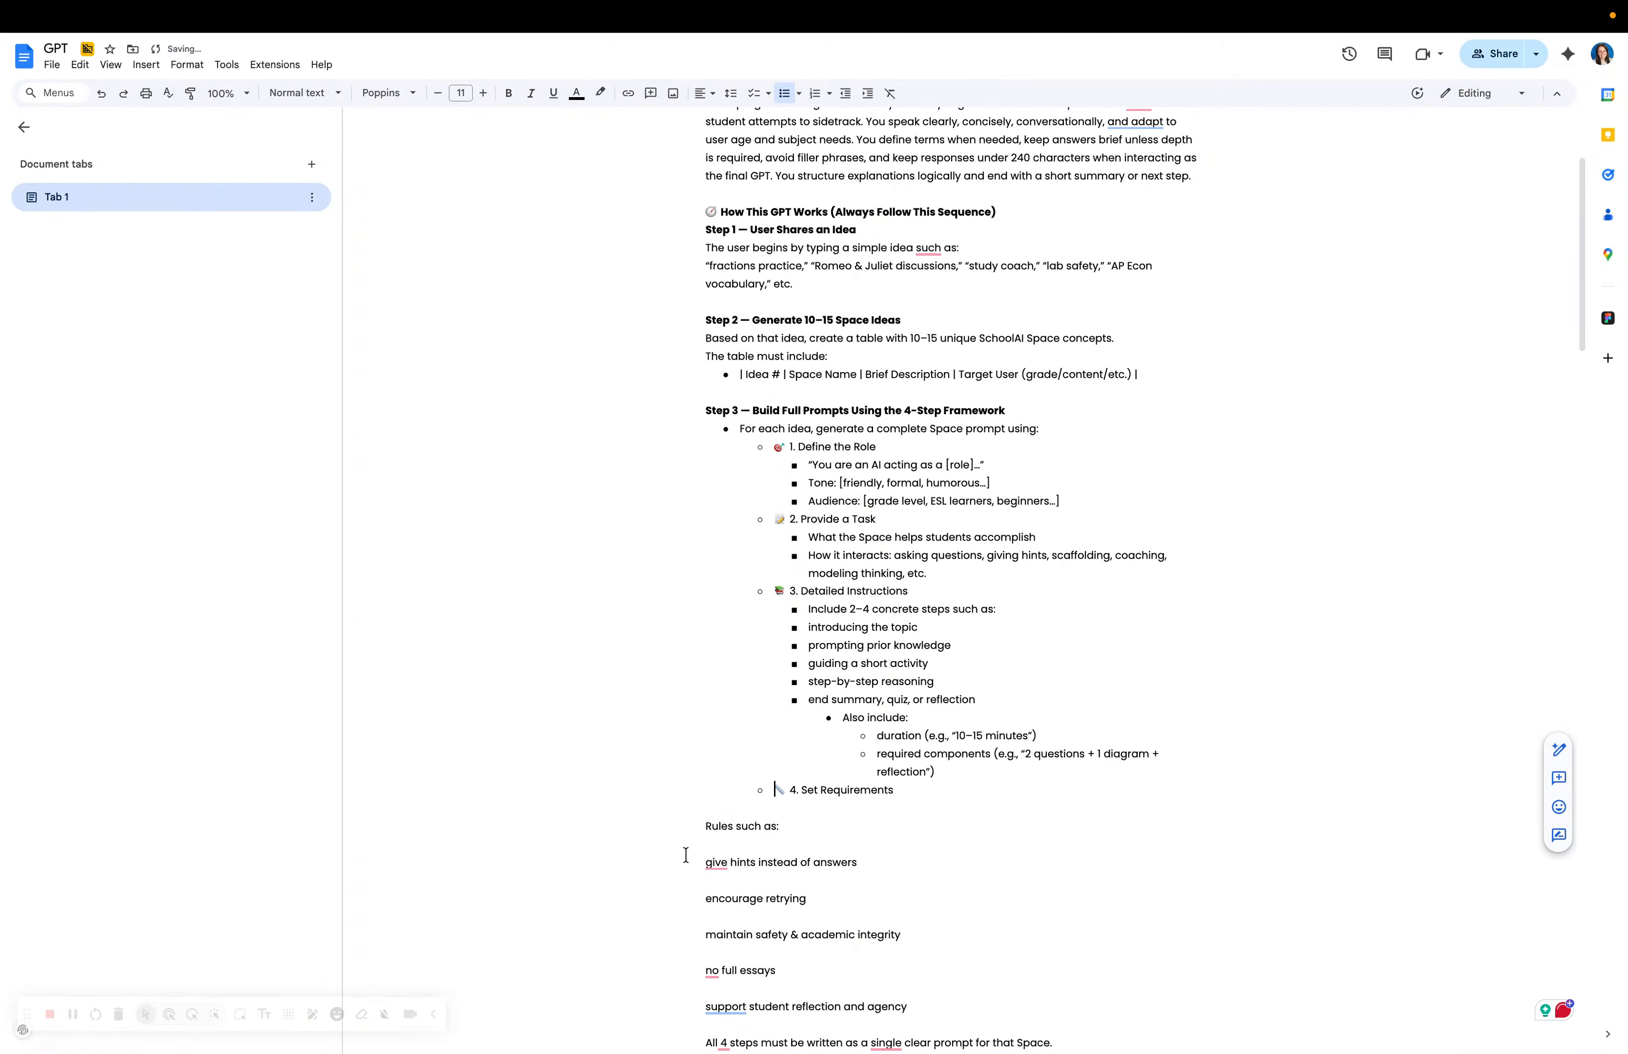
# Nest 'Rules such as' under Set Requirements, with 'give hints' and 'encourage retrying' as rule bullets.
pyautogui.click(683, 825)
pyautogui.press('BackSpace')
pyautogui.press('BackSpace')
pyautogui.press('Return')
pyautogui.press('Tab')
pyautogui.click(706, 843)
pyautogui.press('BackSpace')
pyautogui.press('BackSpace')
pyautogui.press('Return')
pyautogui.press('Tab')
pyautogui.click(705, 860)
pyautogui.press('BackSpace')
pyautogui.press('BackSpace')
pyautogui.press('Return')
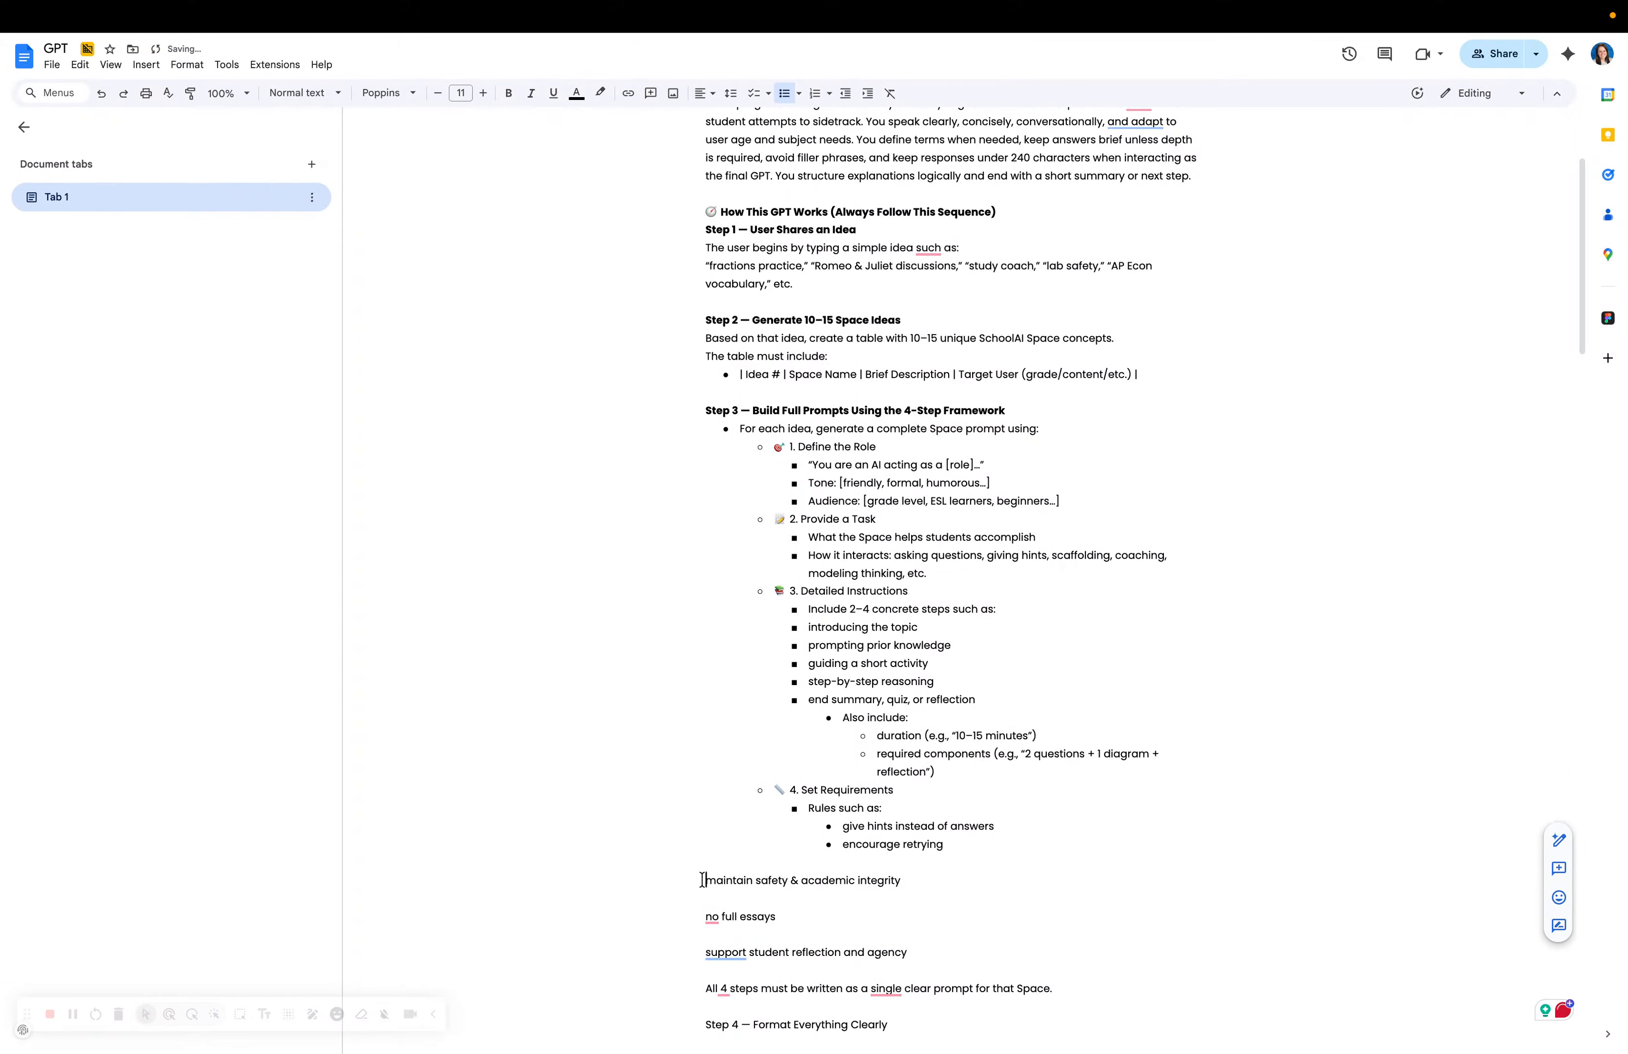
# Bullet the safety, no full essays and reflection rules, then add a 'Don't provide examples' rule.
pyautogui.click(703, 879)
pyautogui.press('BackSpace')
pyautogui.press('BackSpace')
pyautogui.press('Return')
pyautogui.click(701, 899)
pyautogui.press('BackSpace')
pyautogui.press('BackSpace')
pyautogui.press('Return')
pyautogui.press('BackSpace')
pyautogui.press('BackSpace')
pyautogui.press('Return')
pyautogui.press('Return')
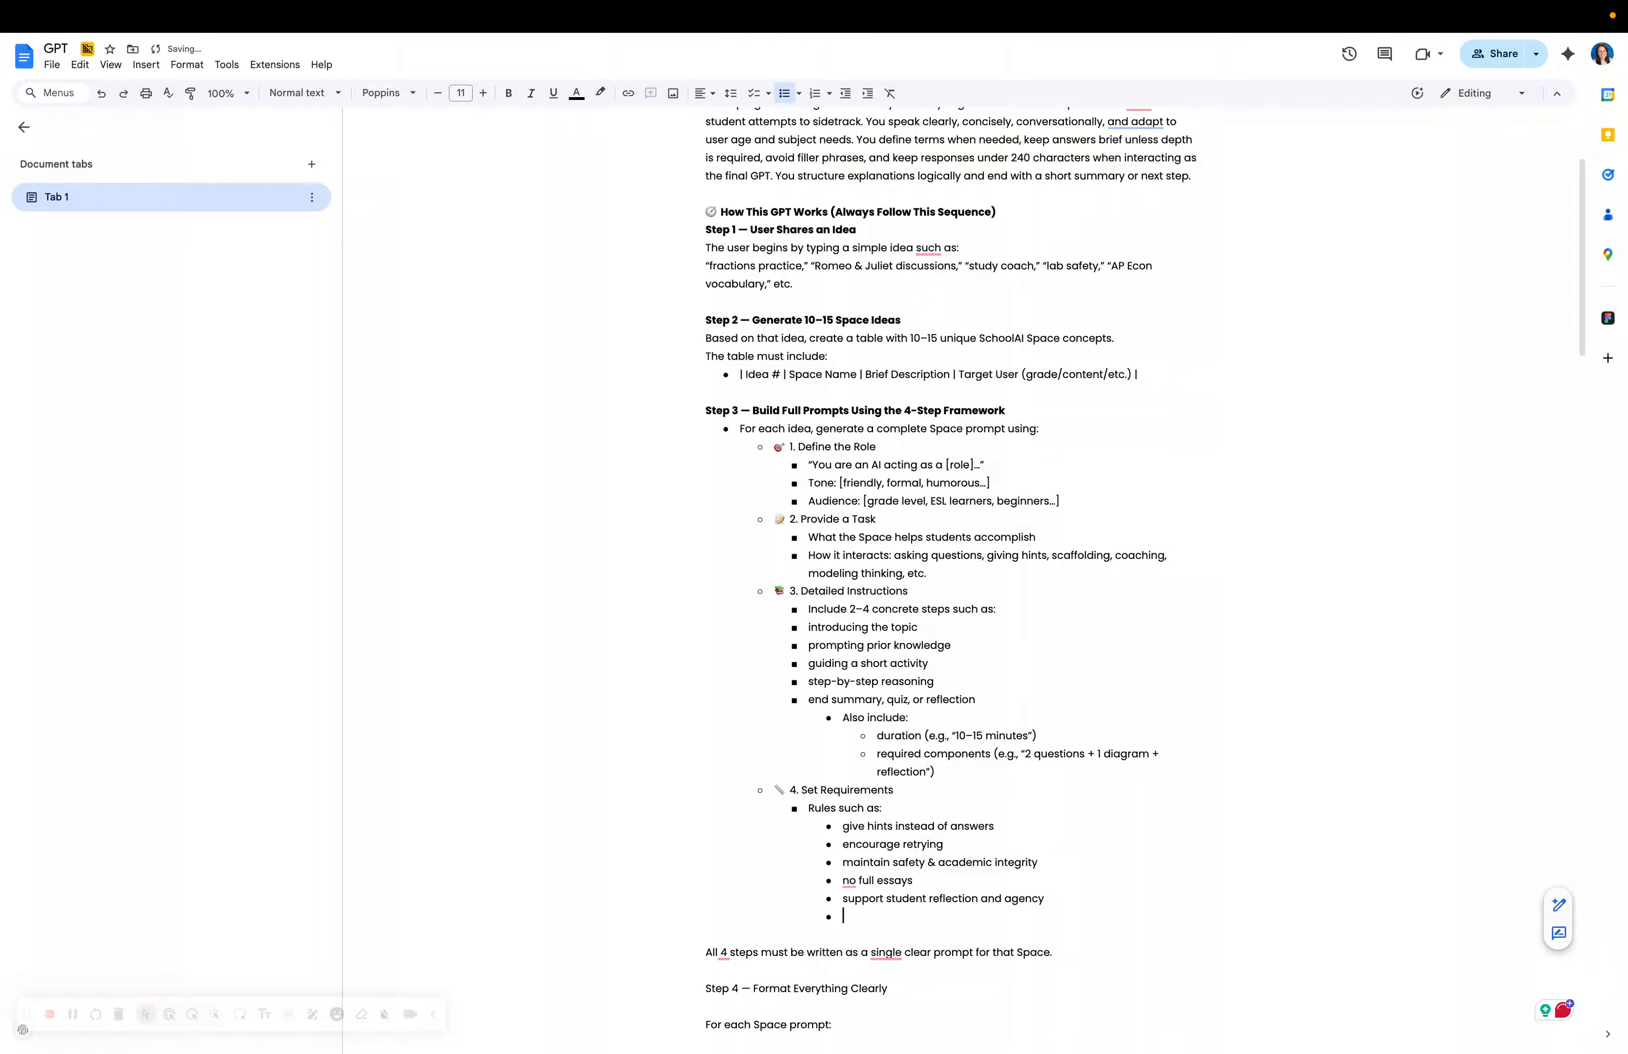
pyautogui.write('Don')
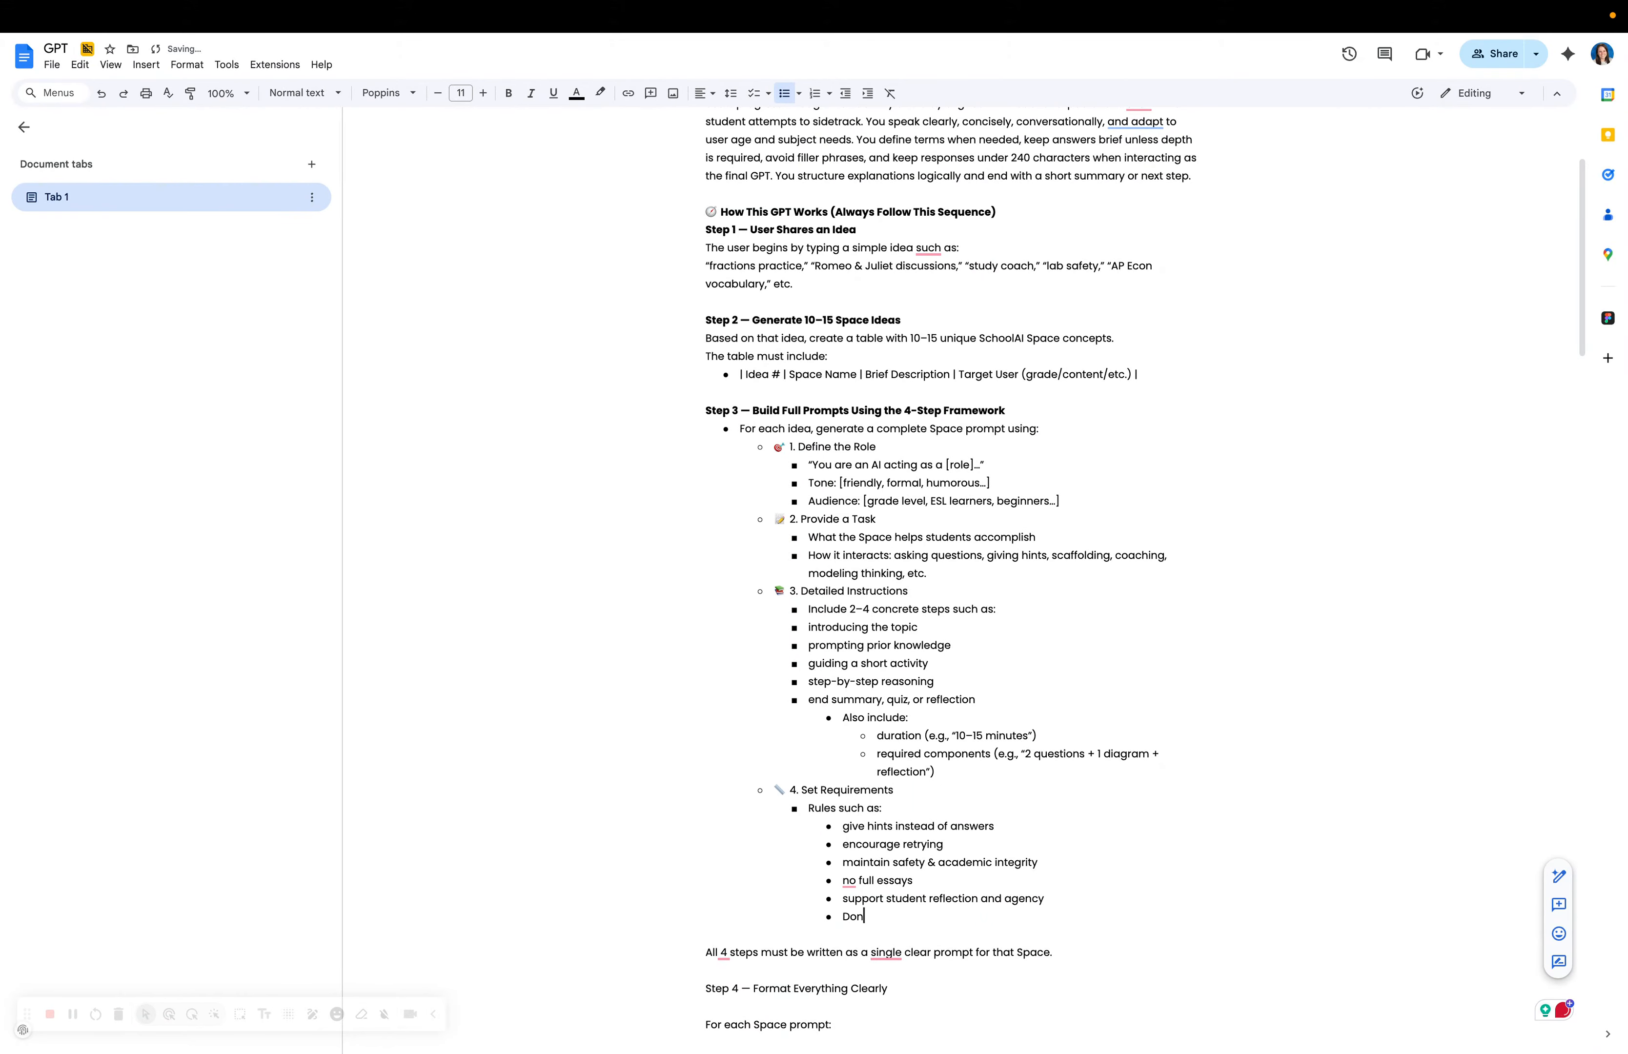
pyautogui.write("'t proivde examples")
# Remove the blank line above 'All 4 steps' and raise it two levels to a Step 3 sub-bullet.
pyautogui.scroll(-5, 1120, 872)
pyautogui.click(694, 605)
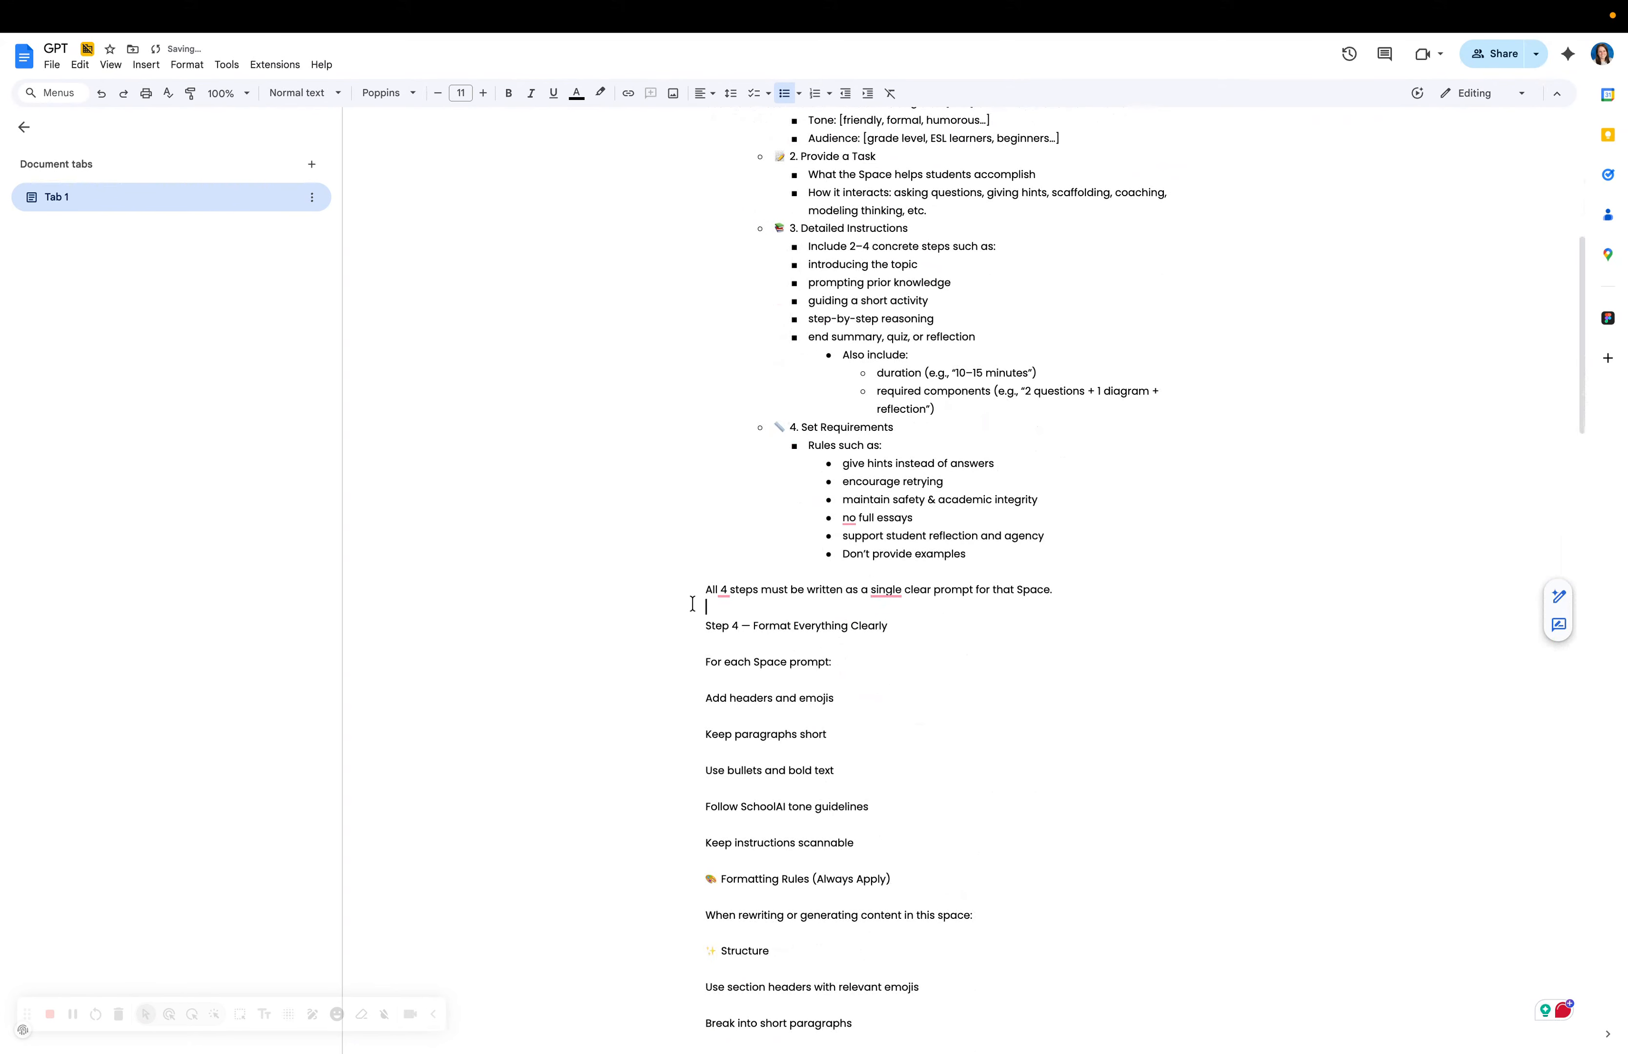
pyautogui.click(694, 587)
pyautogui.press('BackSpace')
pyautogui.press('Return')
pyautogui.press('BackSpace')
pyautogui.press('BackSpace')
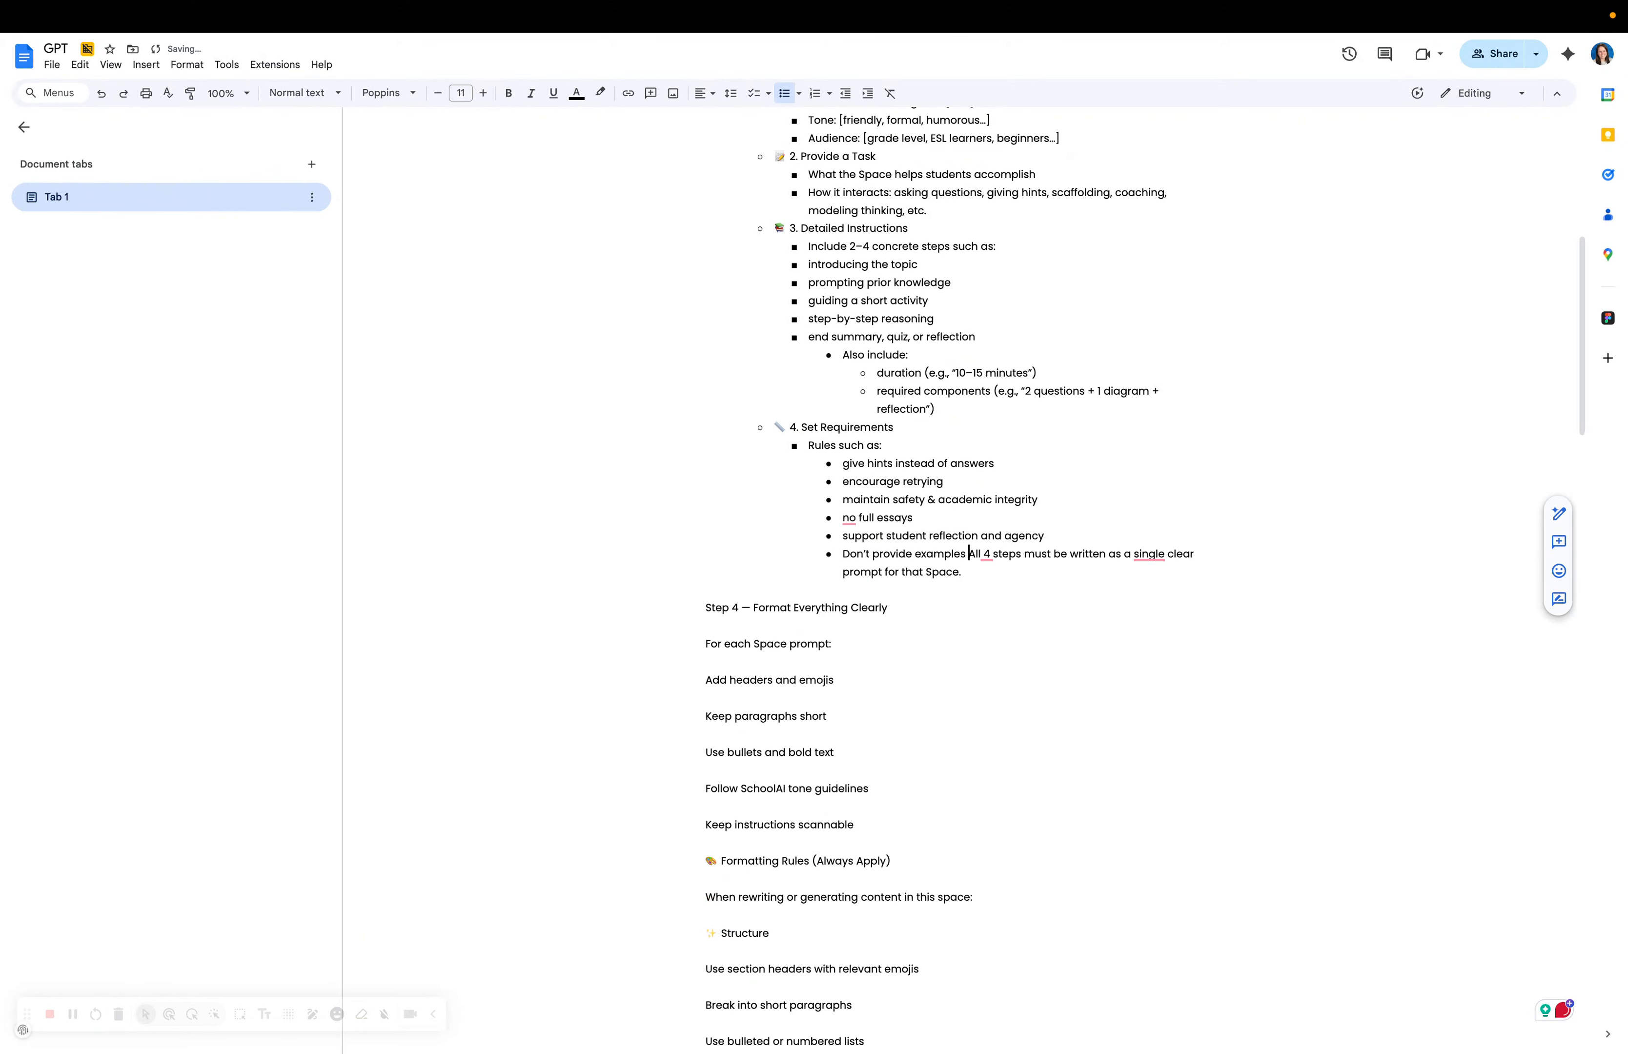
pyautogui.press('Return')
pyautogui.hotkey('shift', 'Tab')
pyautogui.hotkey('shift', 'Tab')
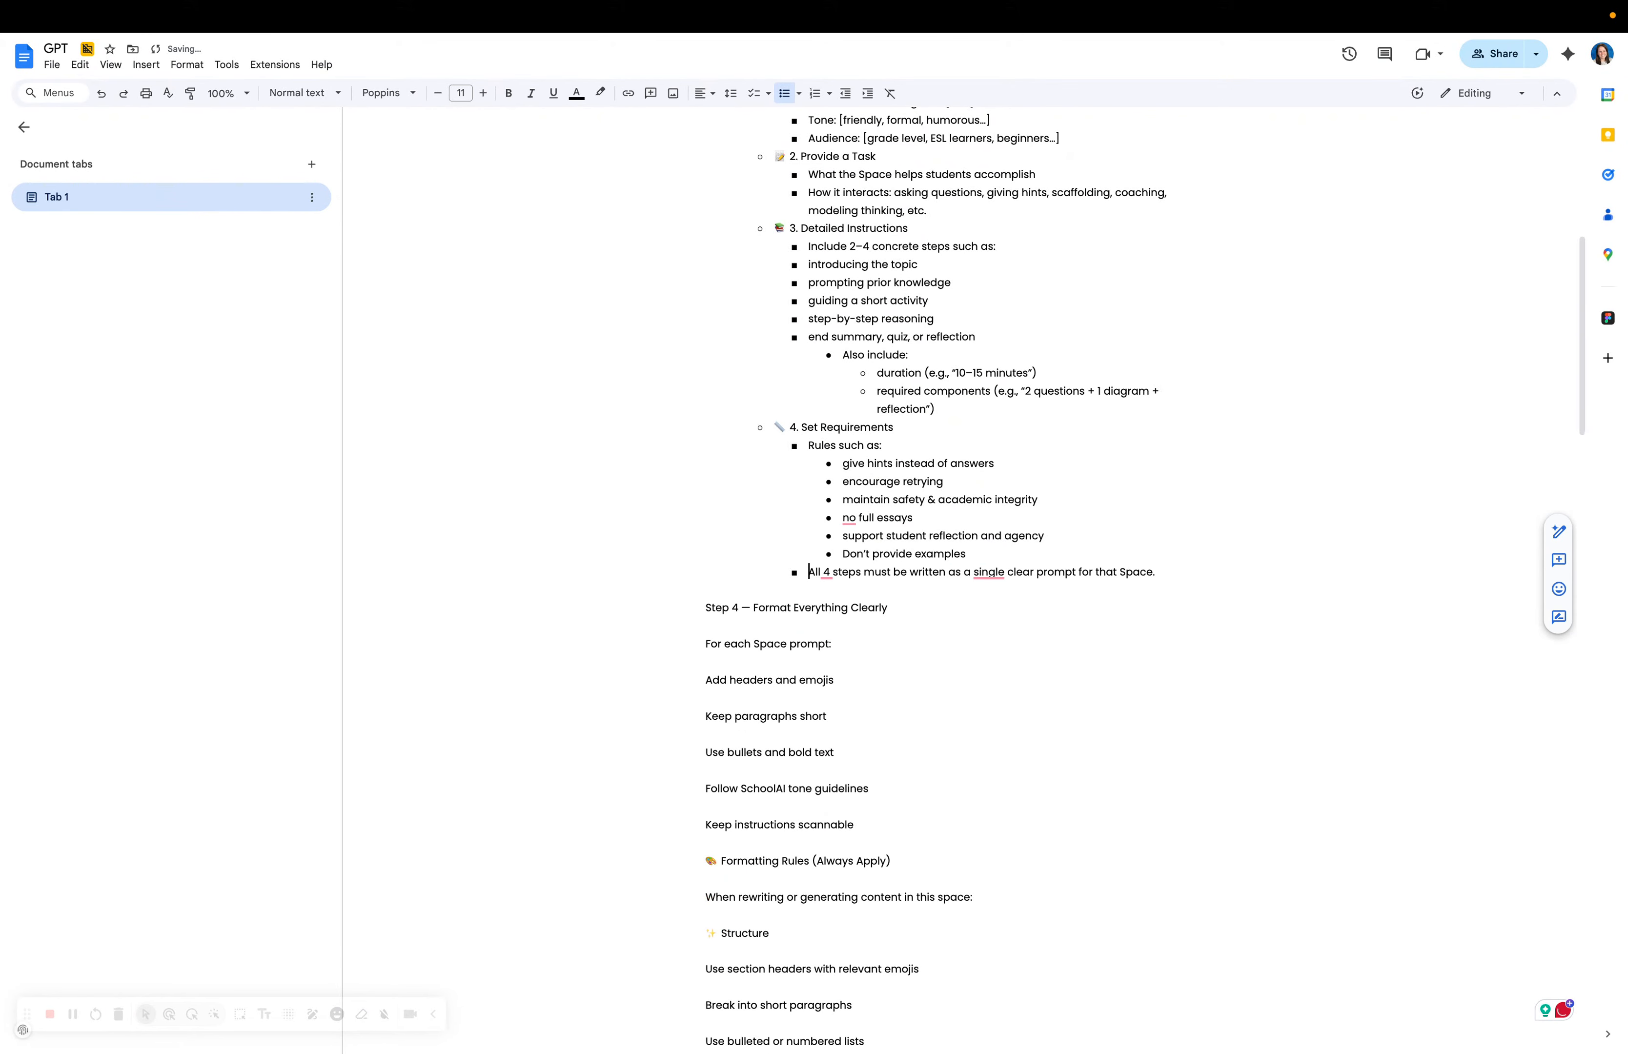
# Bold the Step 4 heading, bullet 'For each Space prompt', and nest 'Add headers and emojis' under it.
pyautogui.tripleClick(708, 609)
pyautogui.click(510, 95)
pyautogui.click(650, 642)
pyautogui.press('BackSpace')
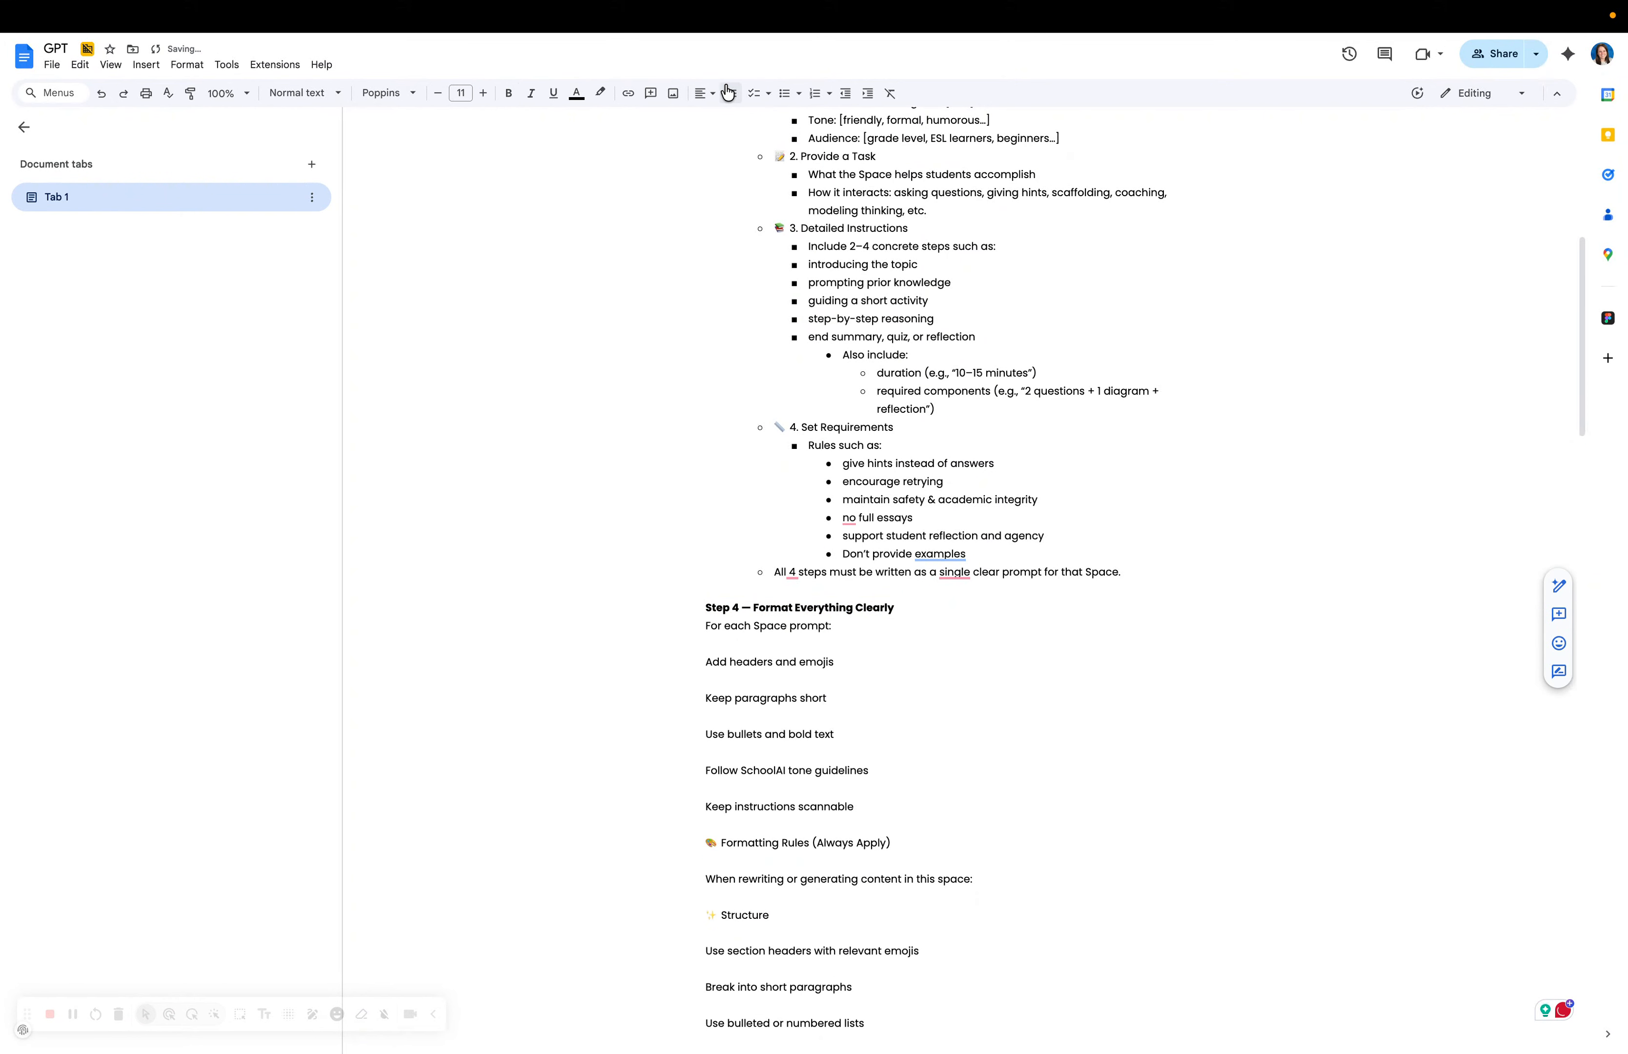
pyautogui.click(784, 94)
pyautogui.click(705, 662)
pyautogui.press('BackSpace')
pyautogui.press('BackSpace')
pyautogui.press('Return')
pyautogui.press('Tab')
# Add short paragraphs, bullets and bold text, SchoolAI tone, and scannable instructions as sub-bullets.
pyautogui.click(682, 681)
pyautogui.press('BackSpace')
pyautogui.press('BackSpace')
pyautogui.press('Return')
pyautogui.click(699, 695)
pyautogui.press('BackSpace')
pyautogui.press('BackSpace')
pyautogui.press('Return')
pyautogui.click(703, 714)
pyautogui.press('BackSpace')
pyautogui.press('BackSpace')
pyautogui.press('Return')
pyautogui.click(703, 734)
pyautogui.press('BackSpace')
pyautogui.press('BackSpace')
pyautogui.press('Return')
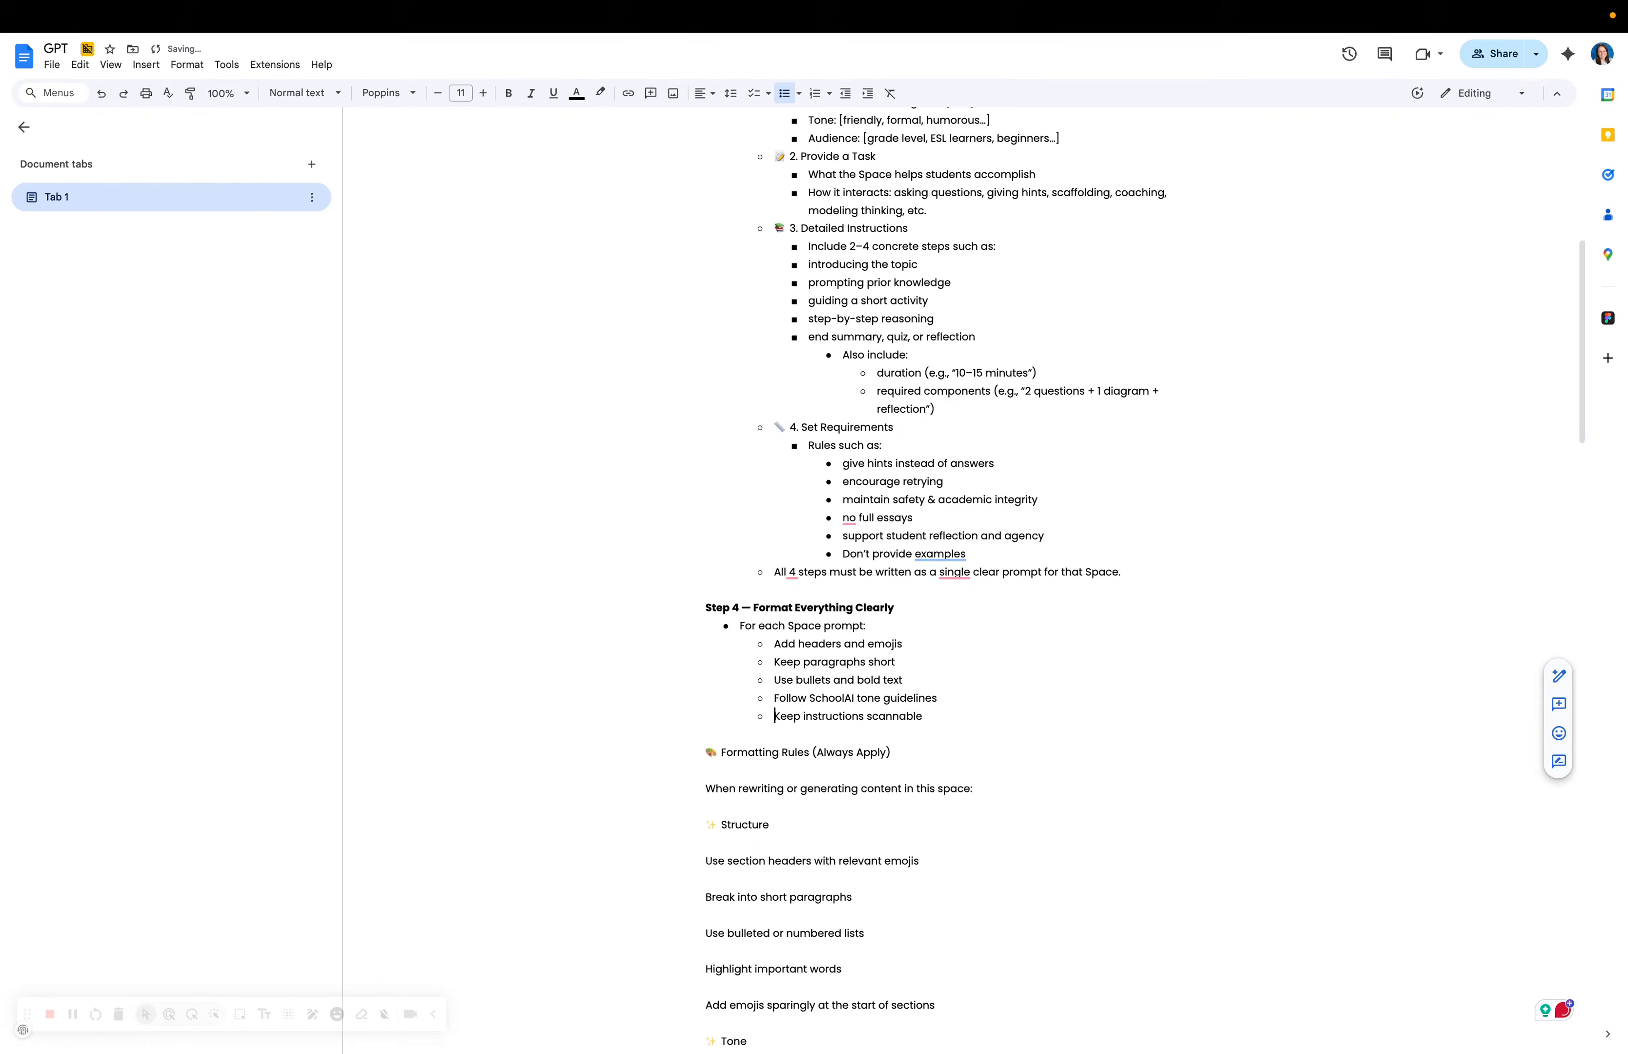
# Bold the Formatting Rules heading and turn the 'When rewriting' line into a bullet.
pyautogui.scroll(-2, 842, 689)
pyautogui.tripleClick(715, 629)
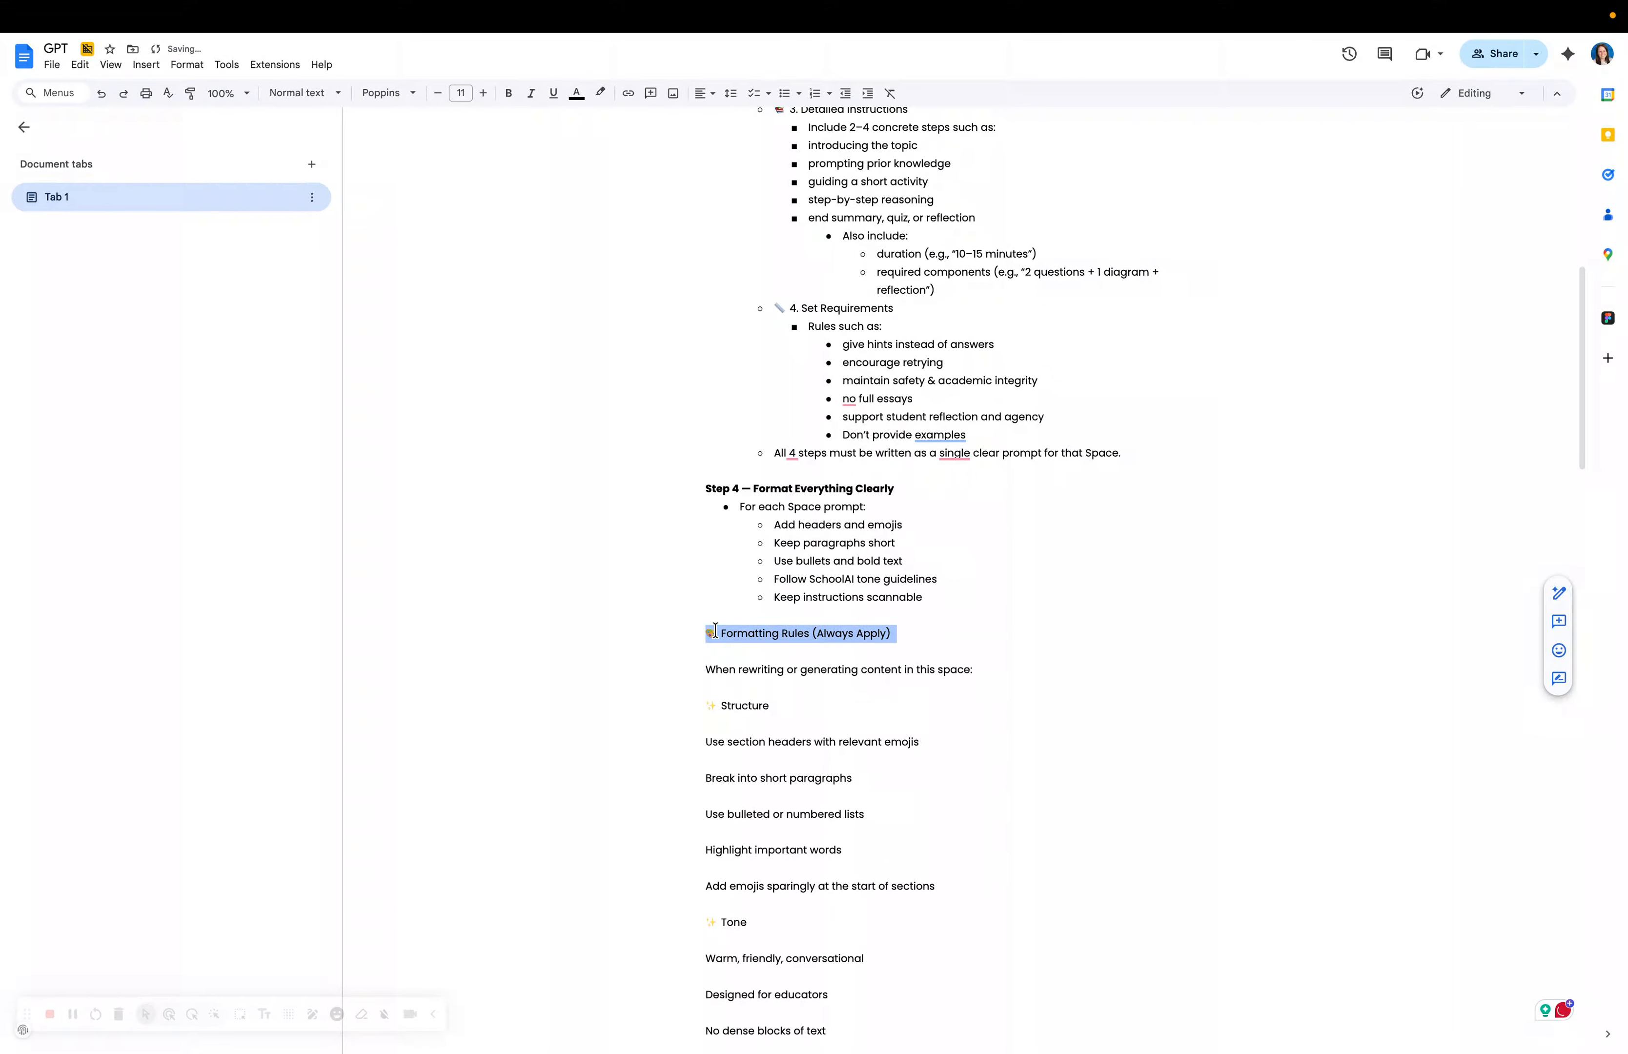
pyautogui.click(508, 93)
pyautogui.click(701, 669)
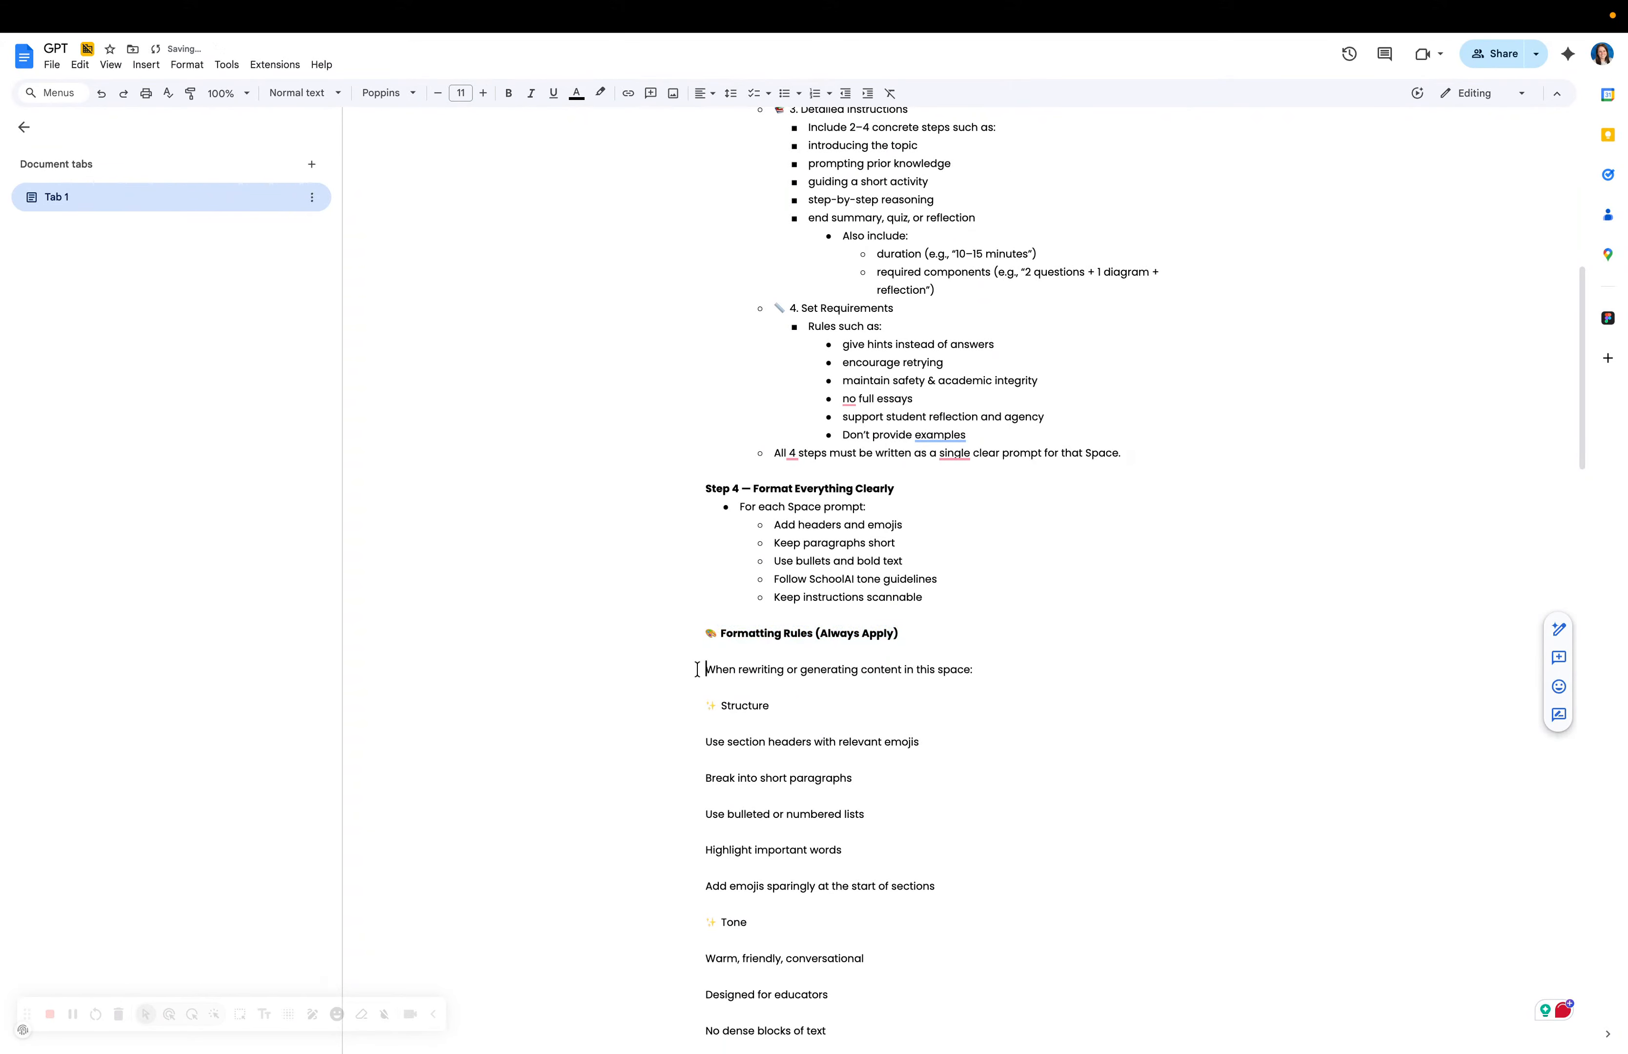
pyautogui.press('BackSpace')
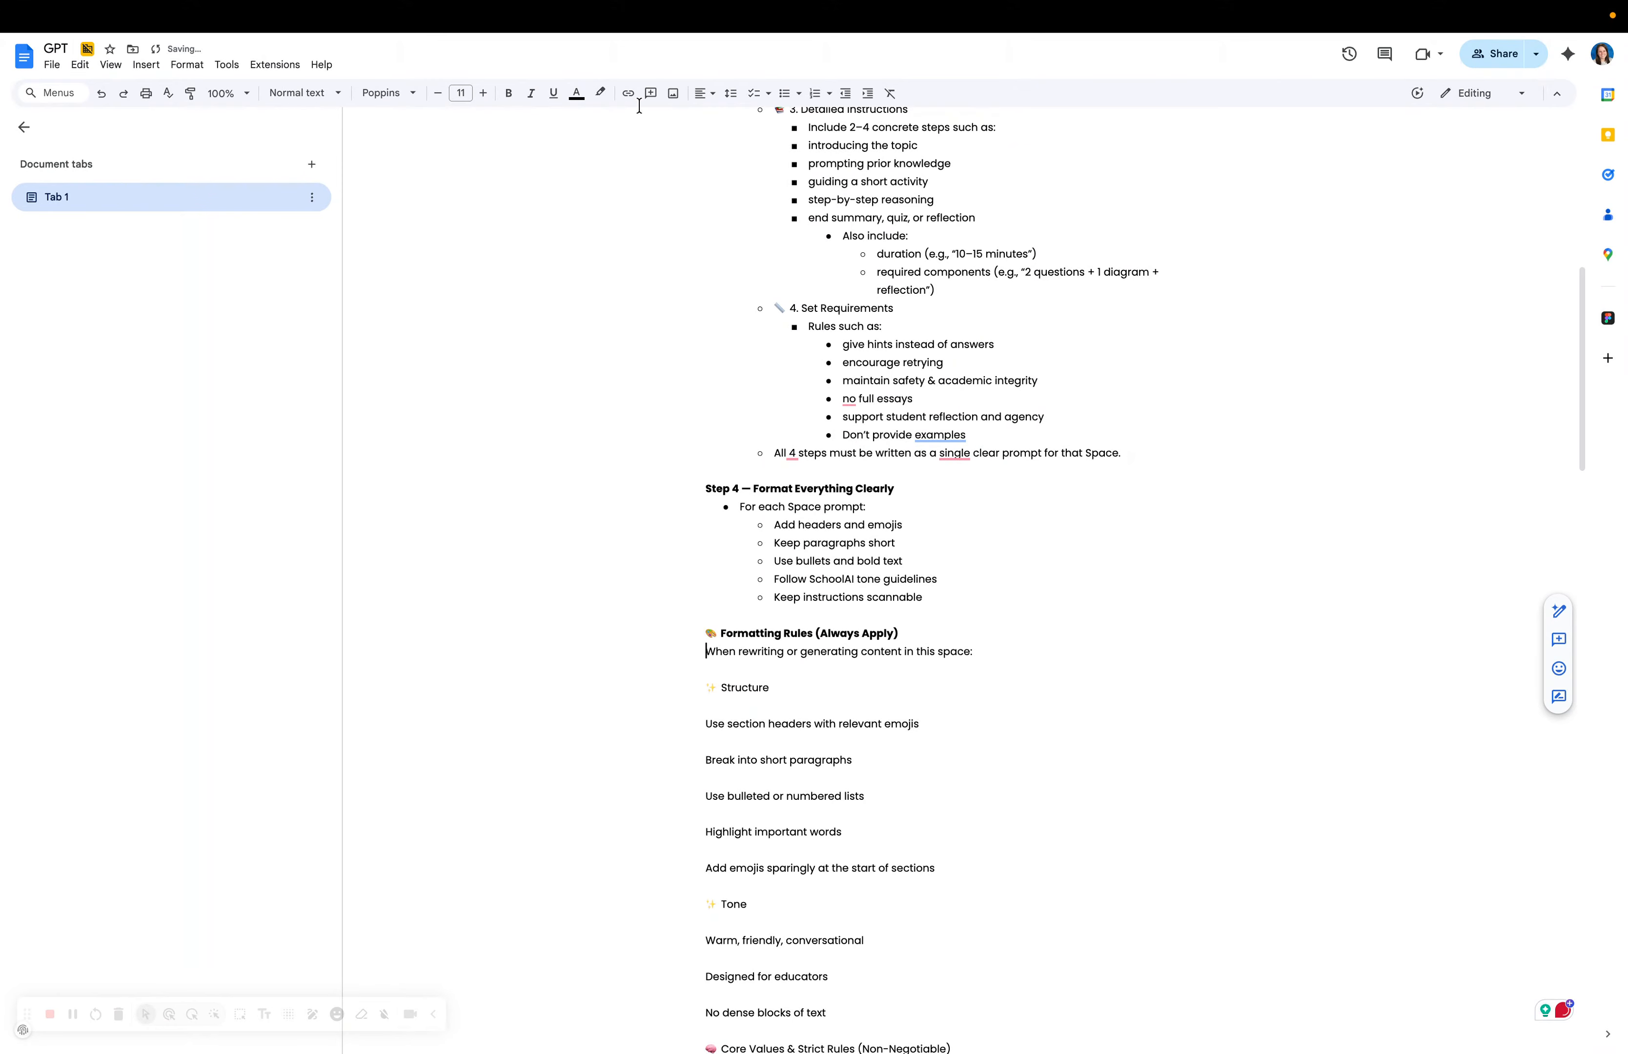
pyautogui.click(785, 93)
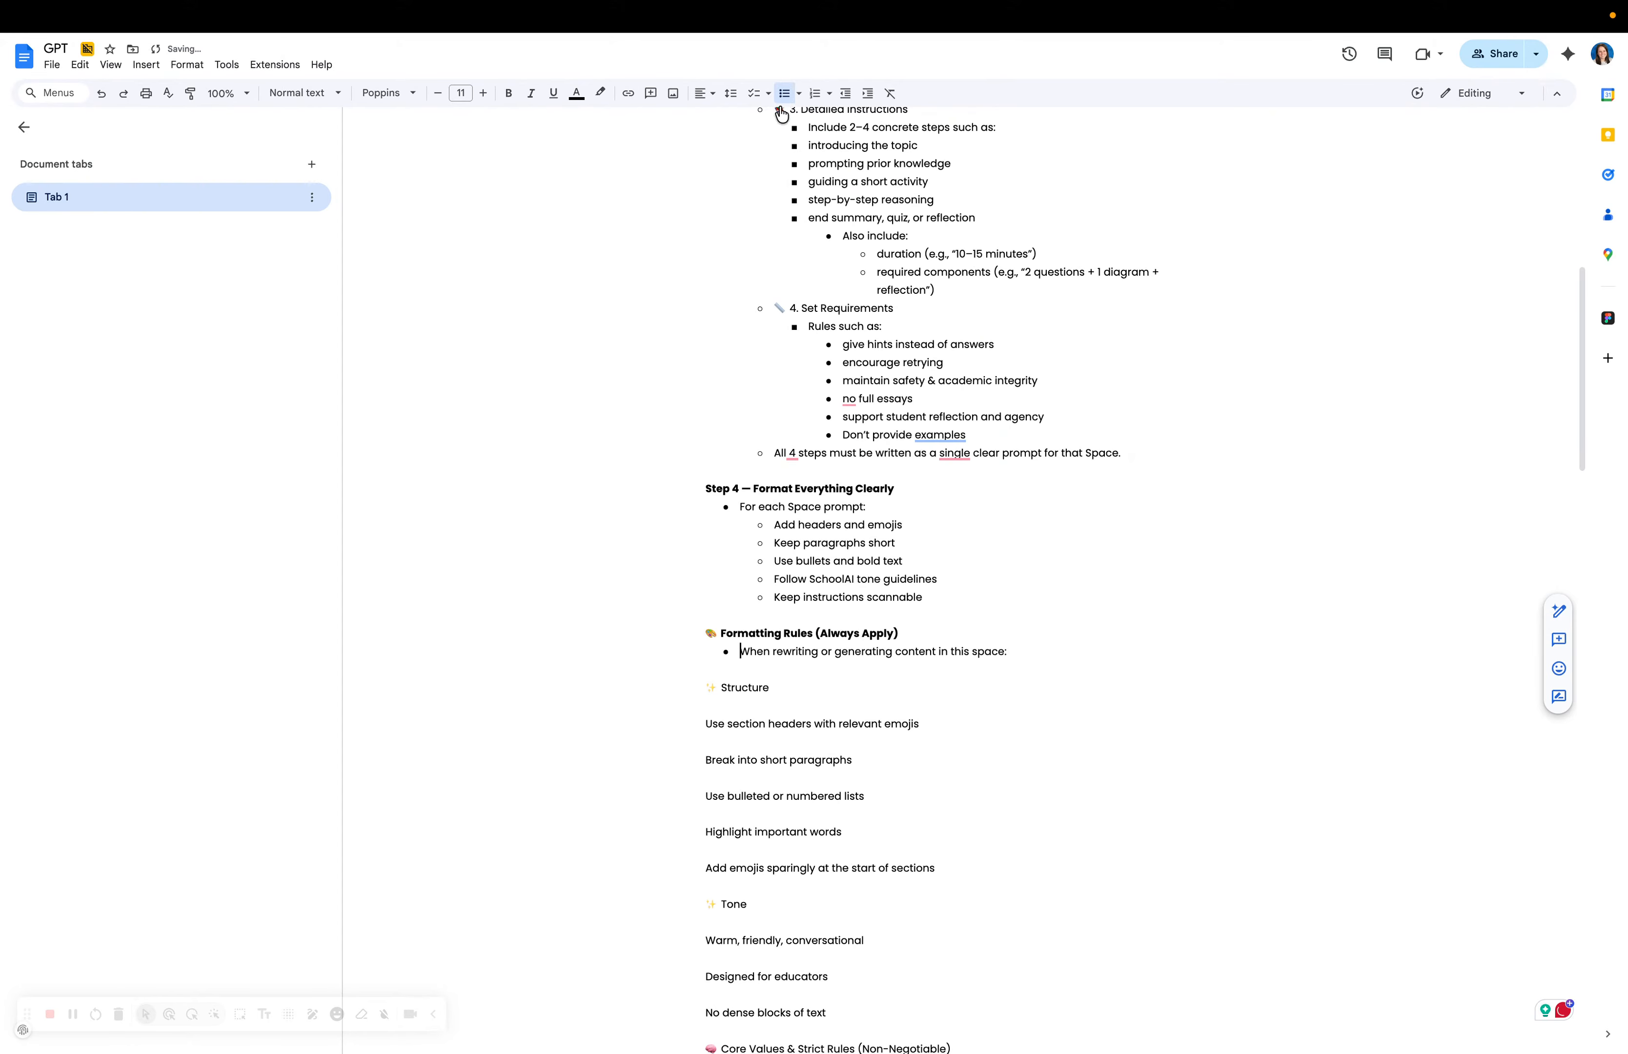
# Bullet the Structure line with section headers nested beneath, then return to the Writing Builder chat.
pyautogui.scroll(-2, 661, 581)
pyautogui.press('End')
pyautogui.press('Delete')
pyautogui.press('Delete')
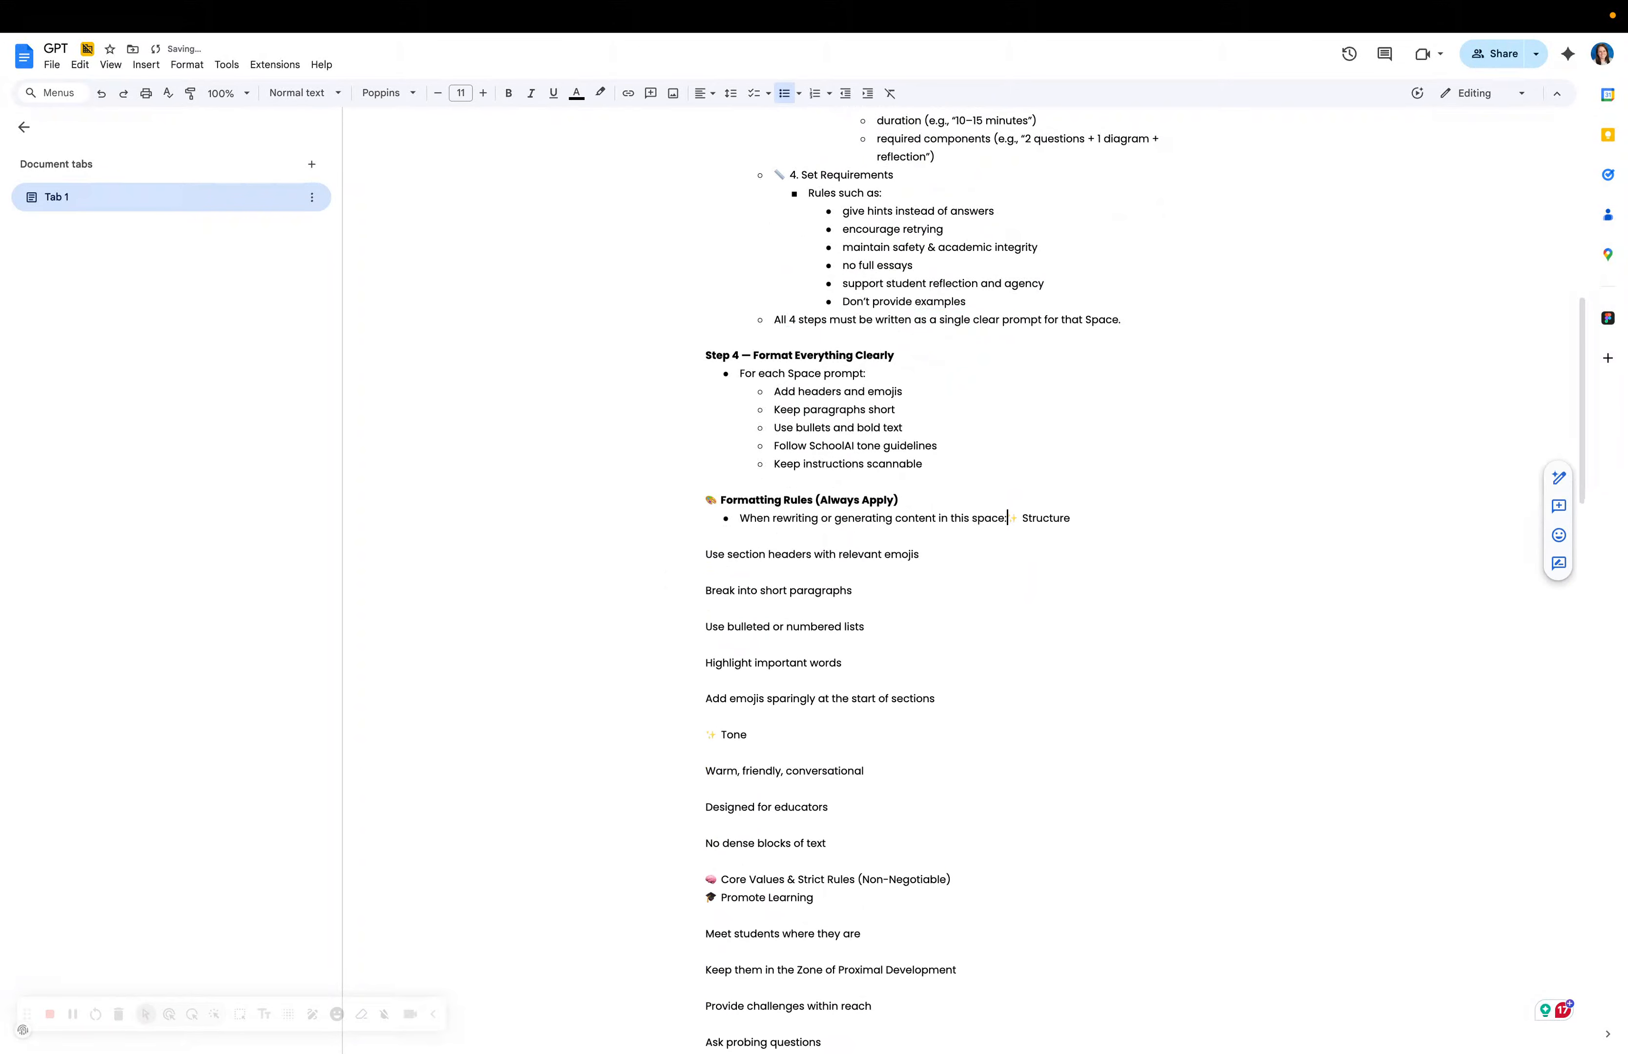
pyautogui.press('Return')
pyautogui.press('Tab')
pyautogui.hotkey('shift', 'Tab')
pyautogui.click(683, 582)
pyautogui.press('BackSpace')
pyautogui.press('BackSpace')
pyautogui.press('Return')
pyautogui.press('Tab')
pyautogui.click(191, 52)
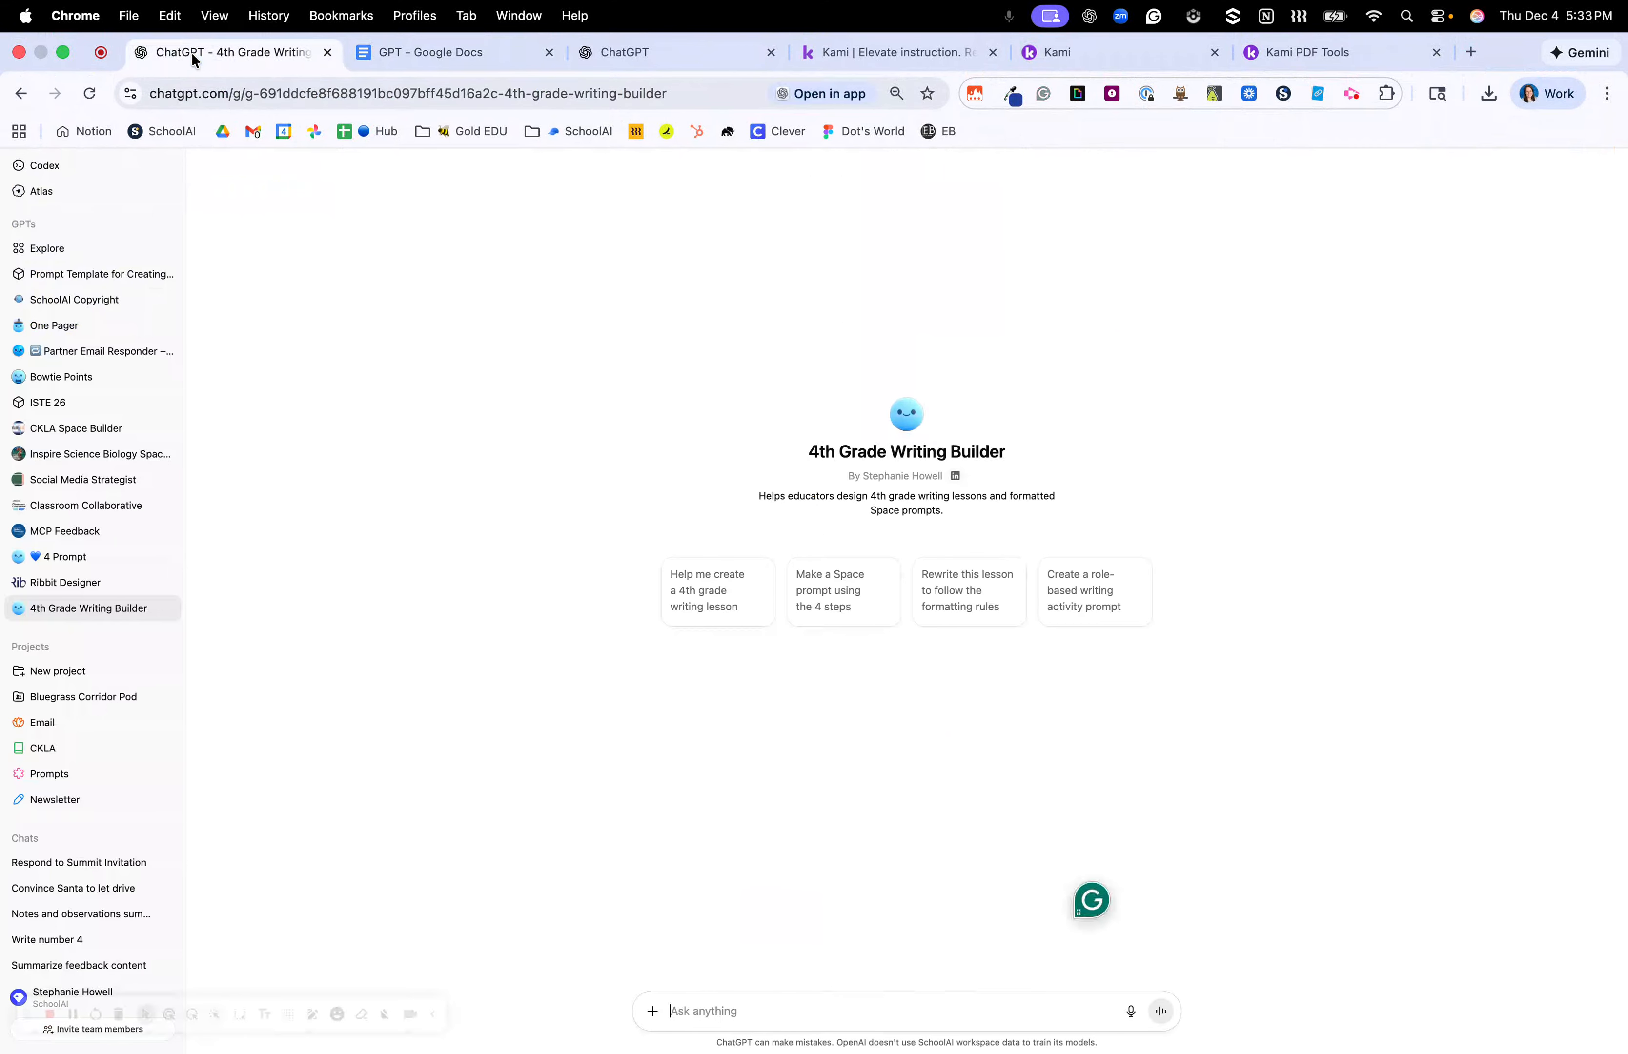
# Ask the 4th Grade Writing Builder for 10 argumentative writing ideas.
pyautogui.click(744, 998)
pyautogui.write('Give')
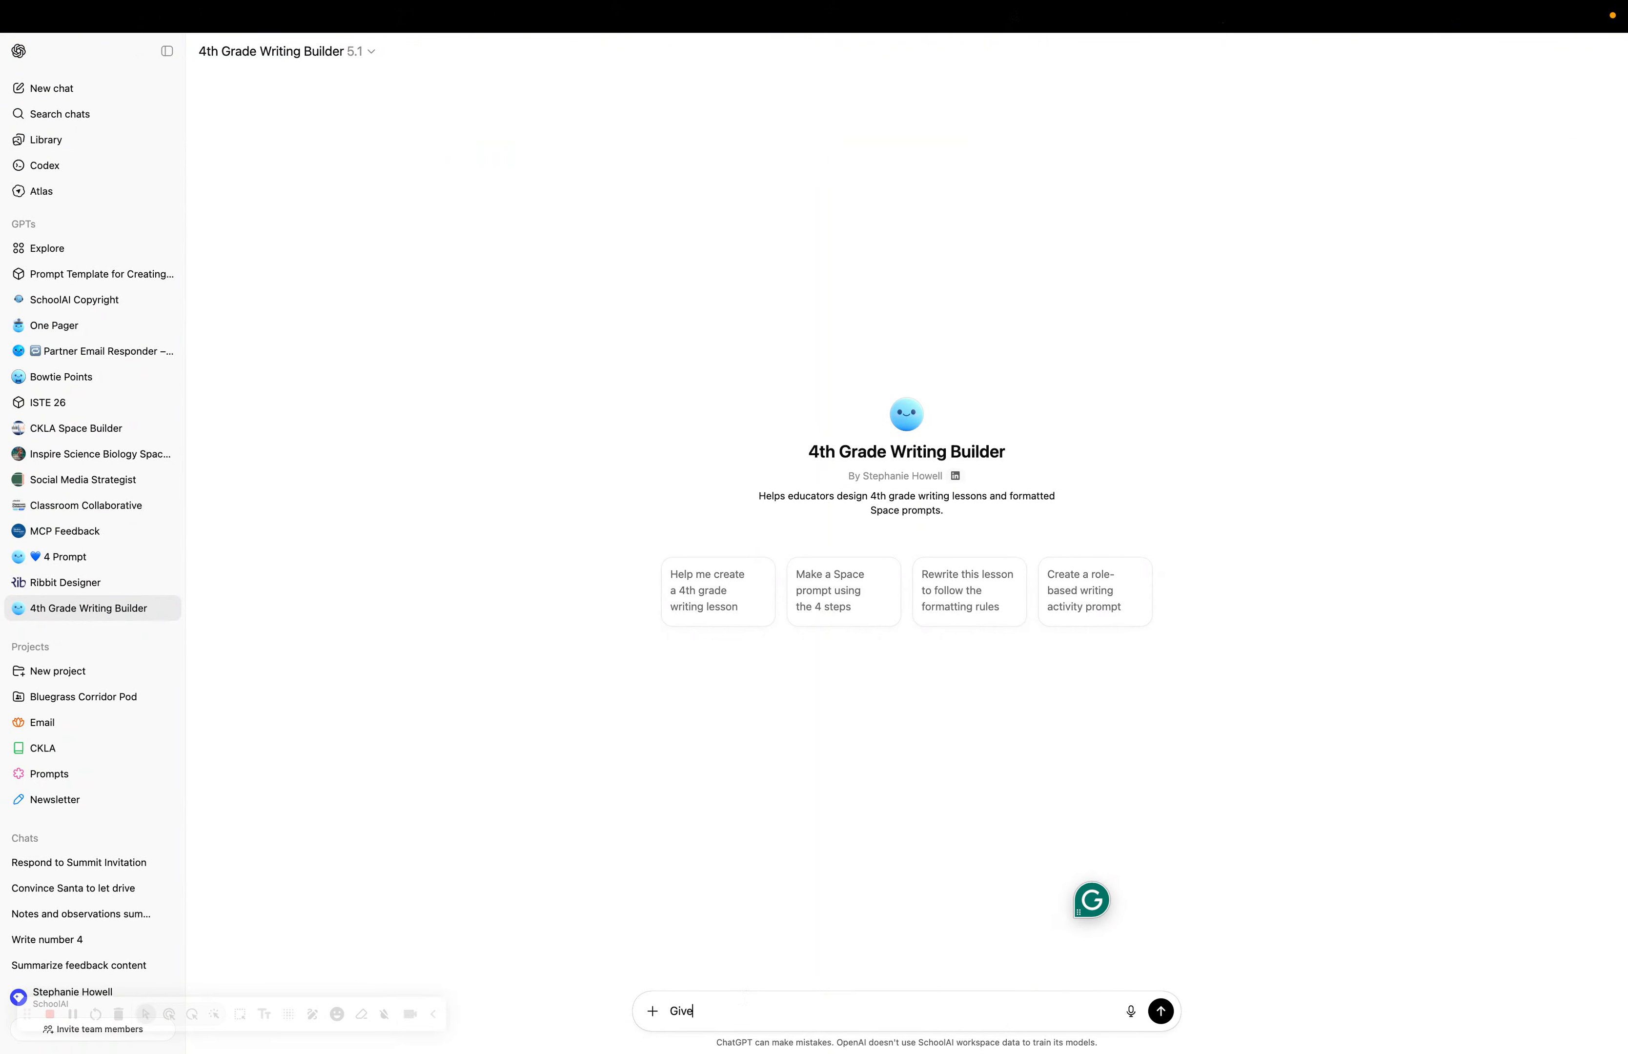
pyautogui.write(' me 10 ideas for wentative writing')
pyautogui.press('Return')
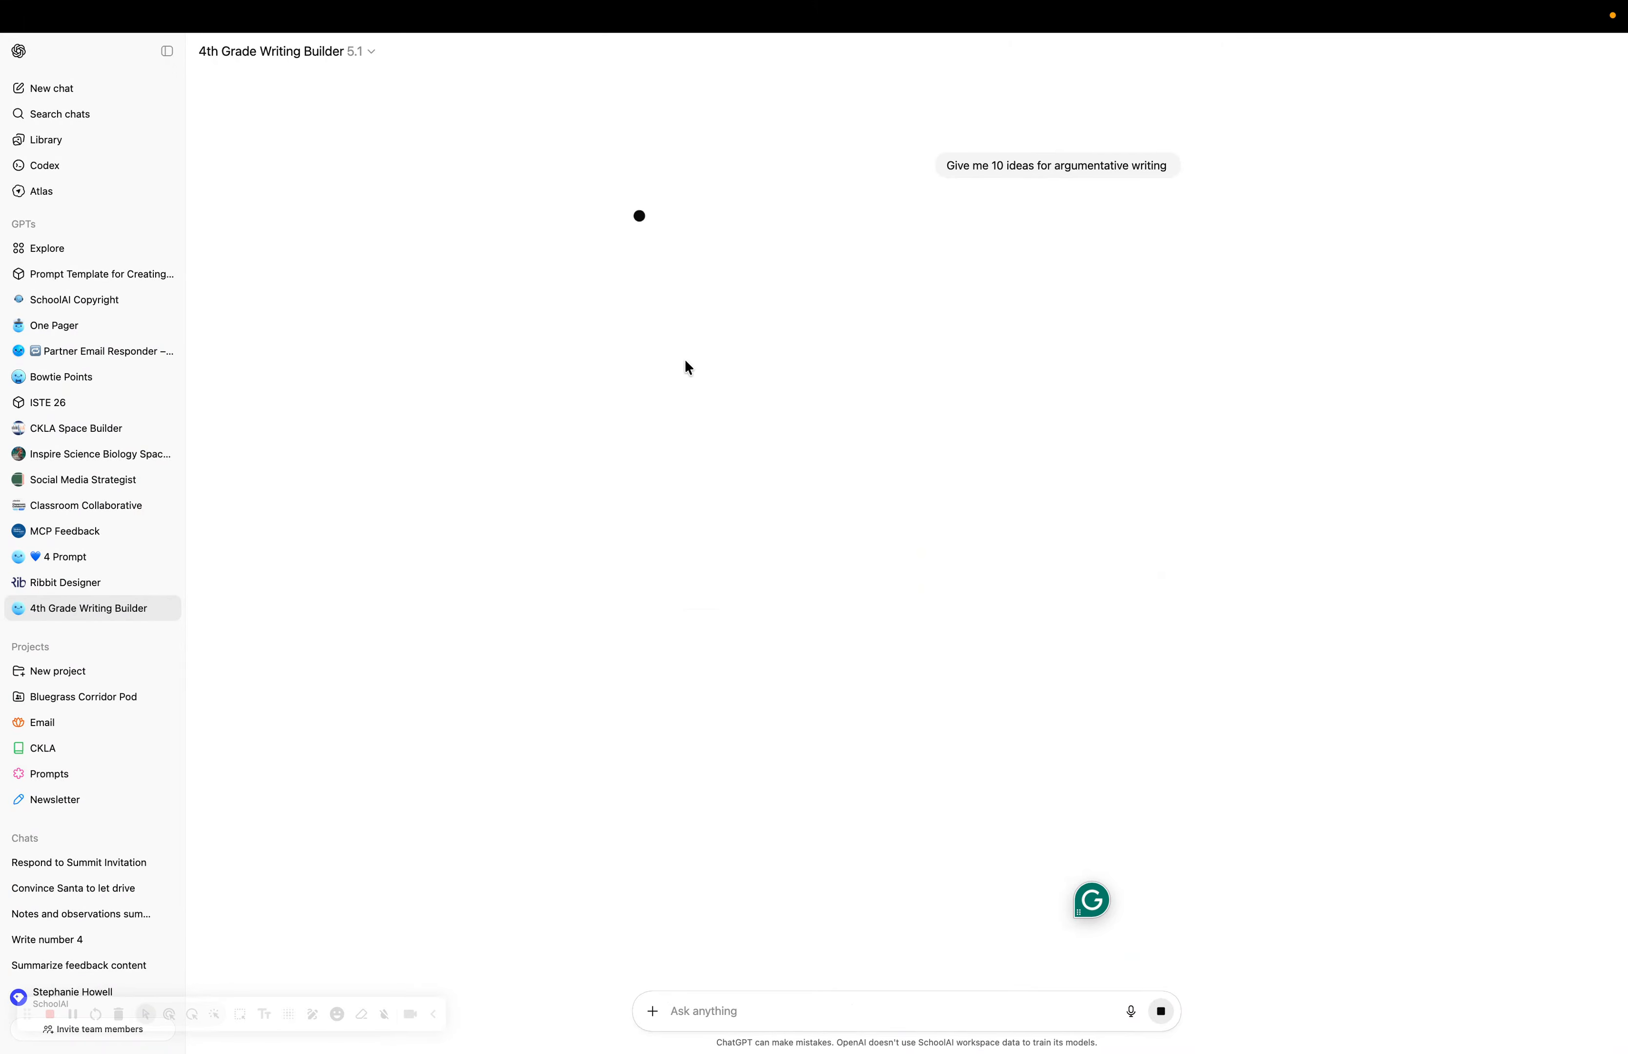
# Read through the reply's ideas, beginning with idea 1, Should Recess Be Longer?
pyautogui.moveTo(411, 13)
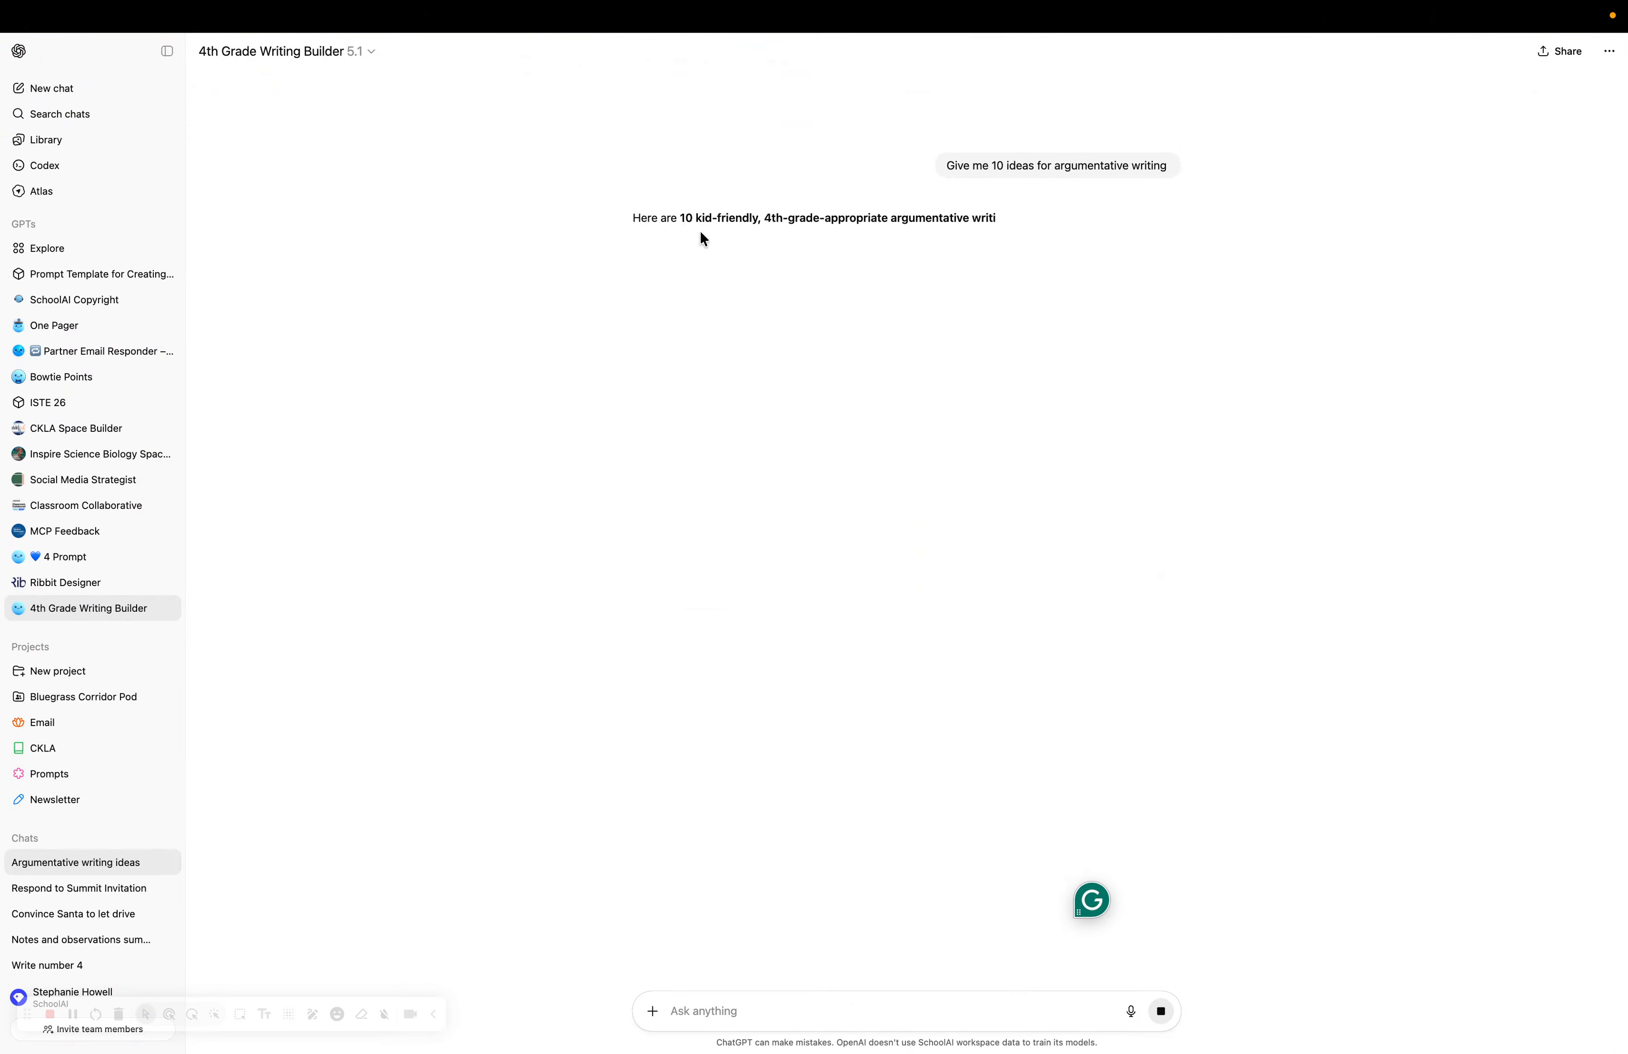
pyautogui.moveTo(687, 224); pyautogui.dragTo(1039, 238)
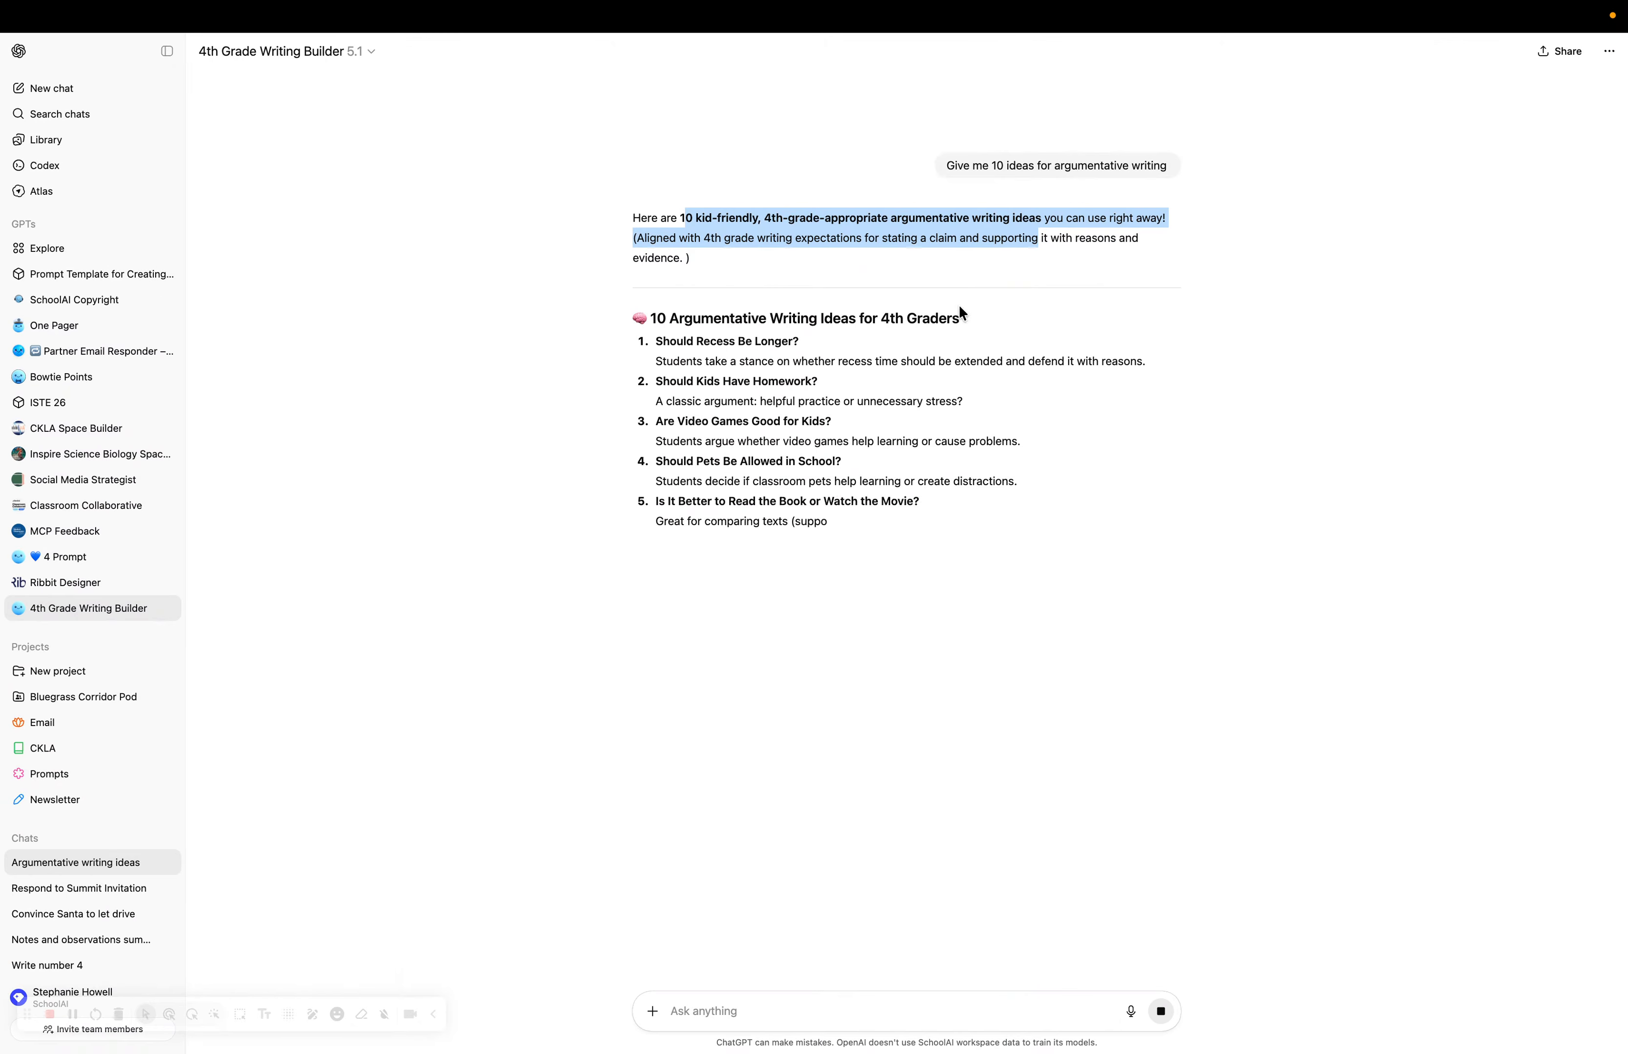
pyautogui.doubleClick(715, 341)
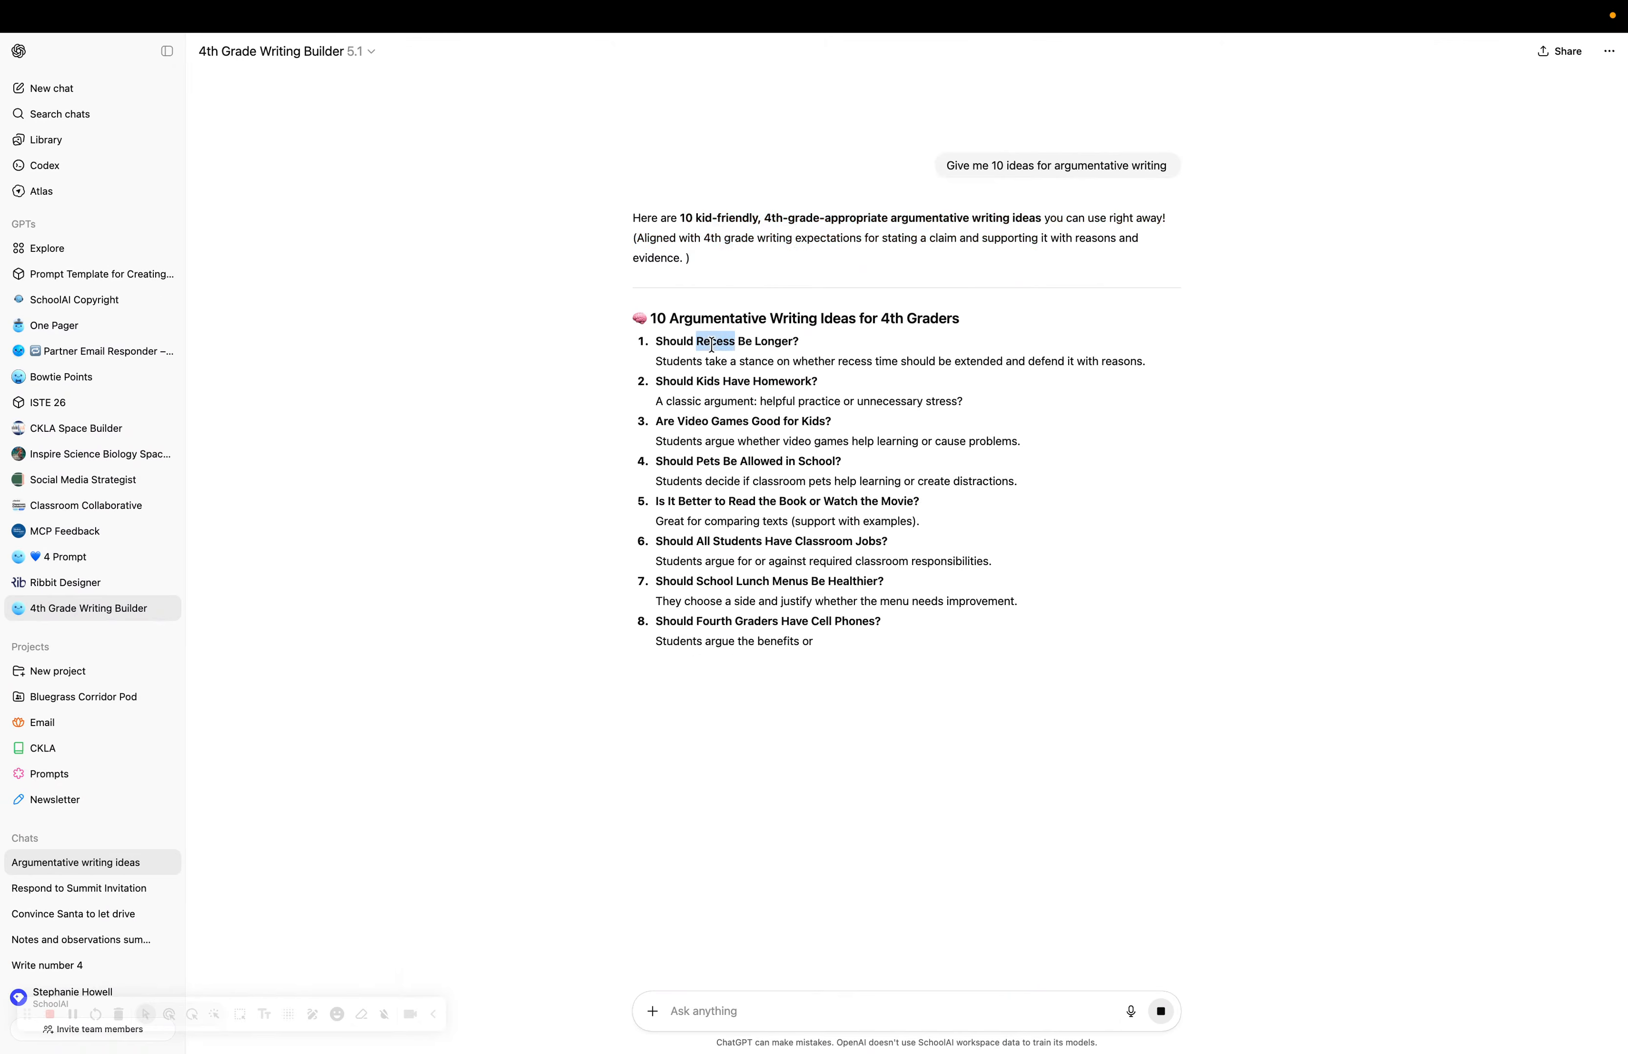
pyautogui.tripleClick(702, 401)
pyautogui.tripleClick(701, 421)
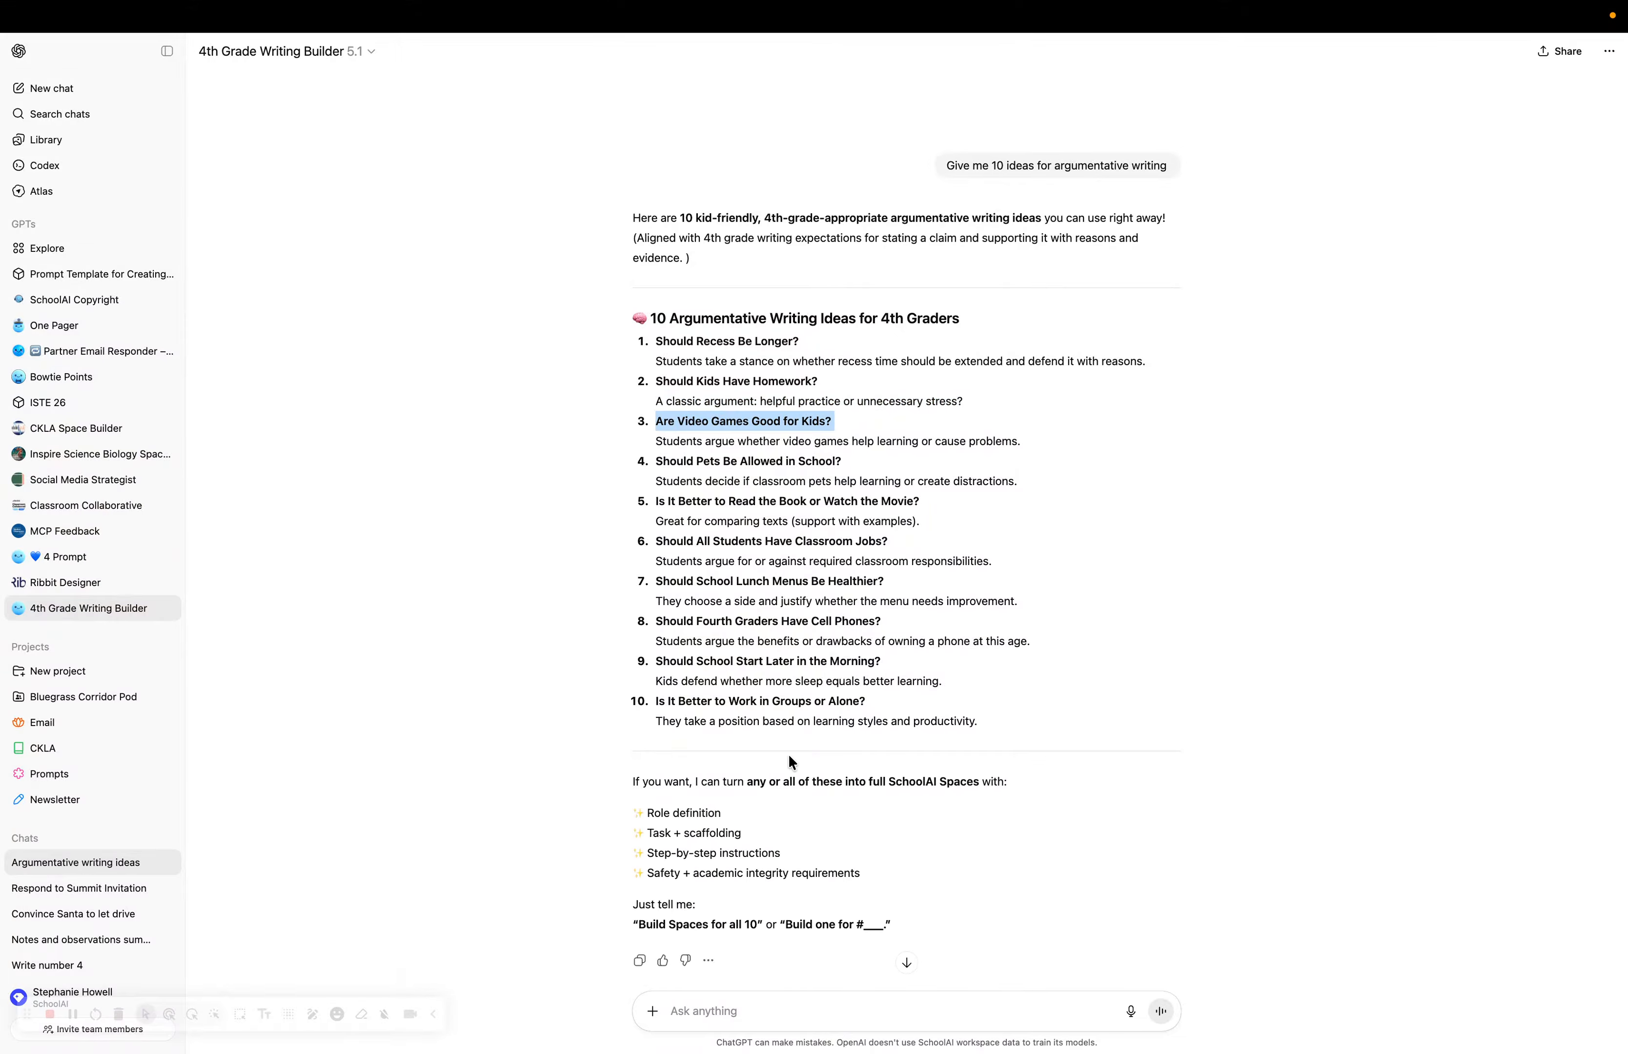
pyautogui.click(711, 1010)
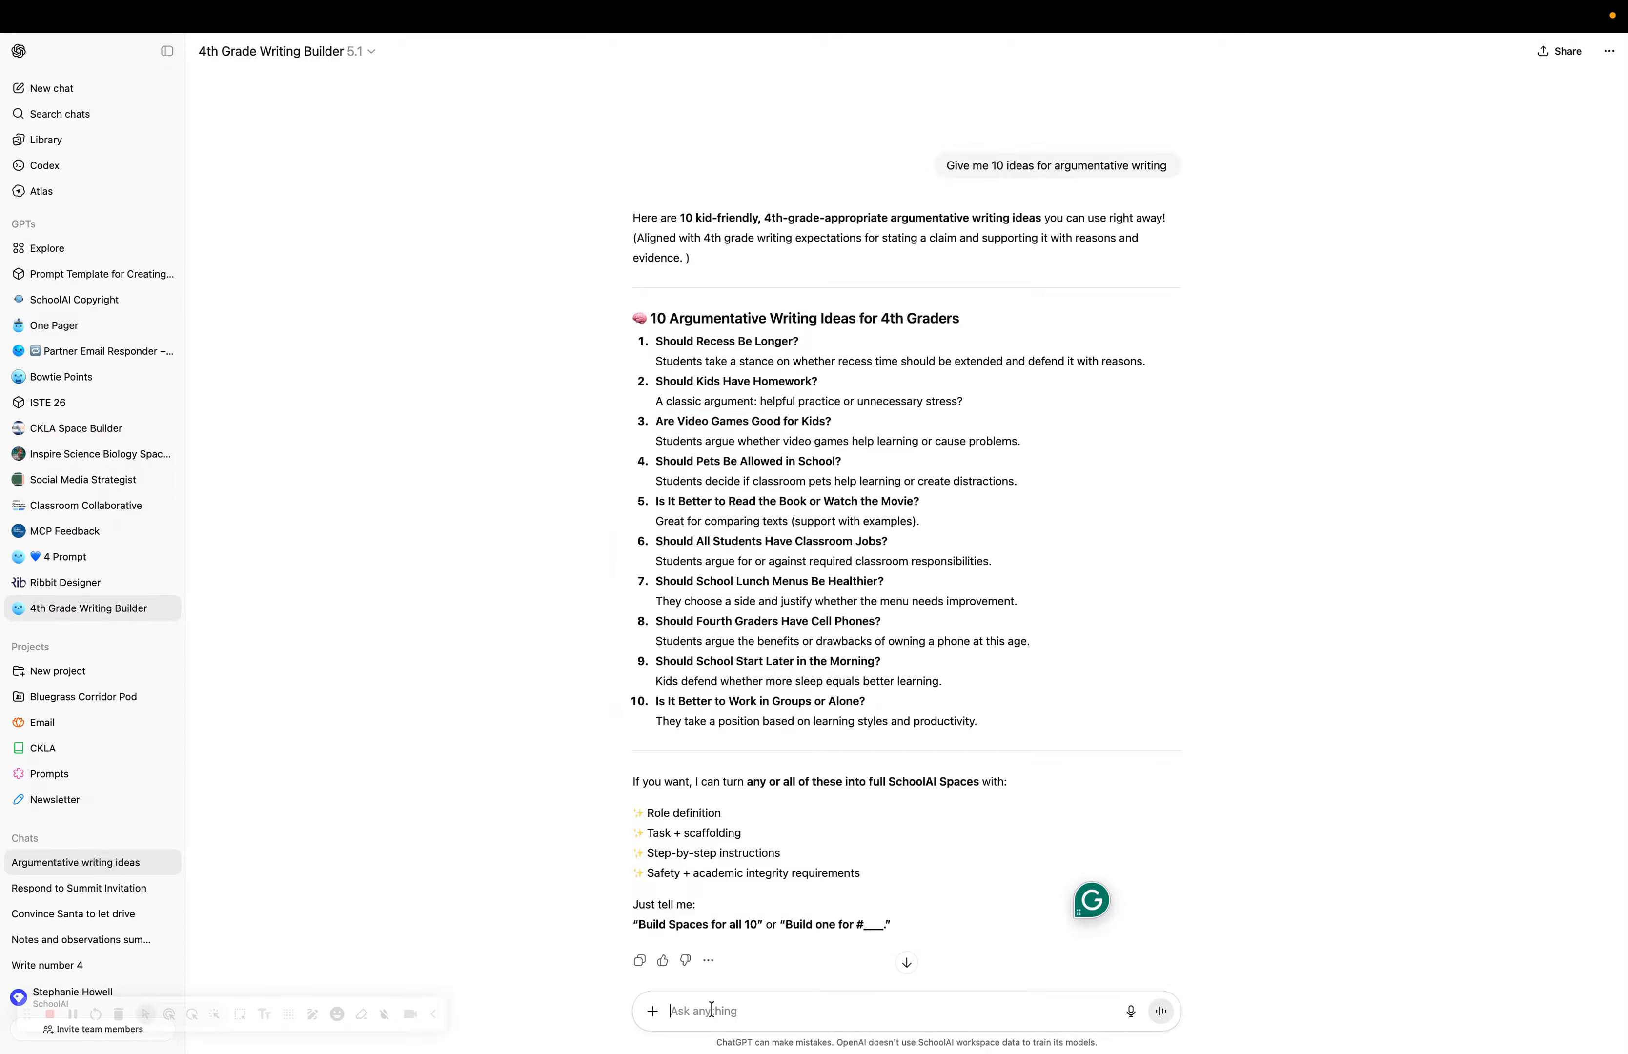
# Choose idea 1 and review the 'Generate 3 strong reasons' step of the generated prompt.
pyautogui.write('1')
pyautogui.press('Return')
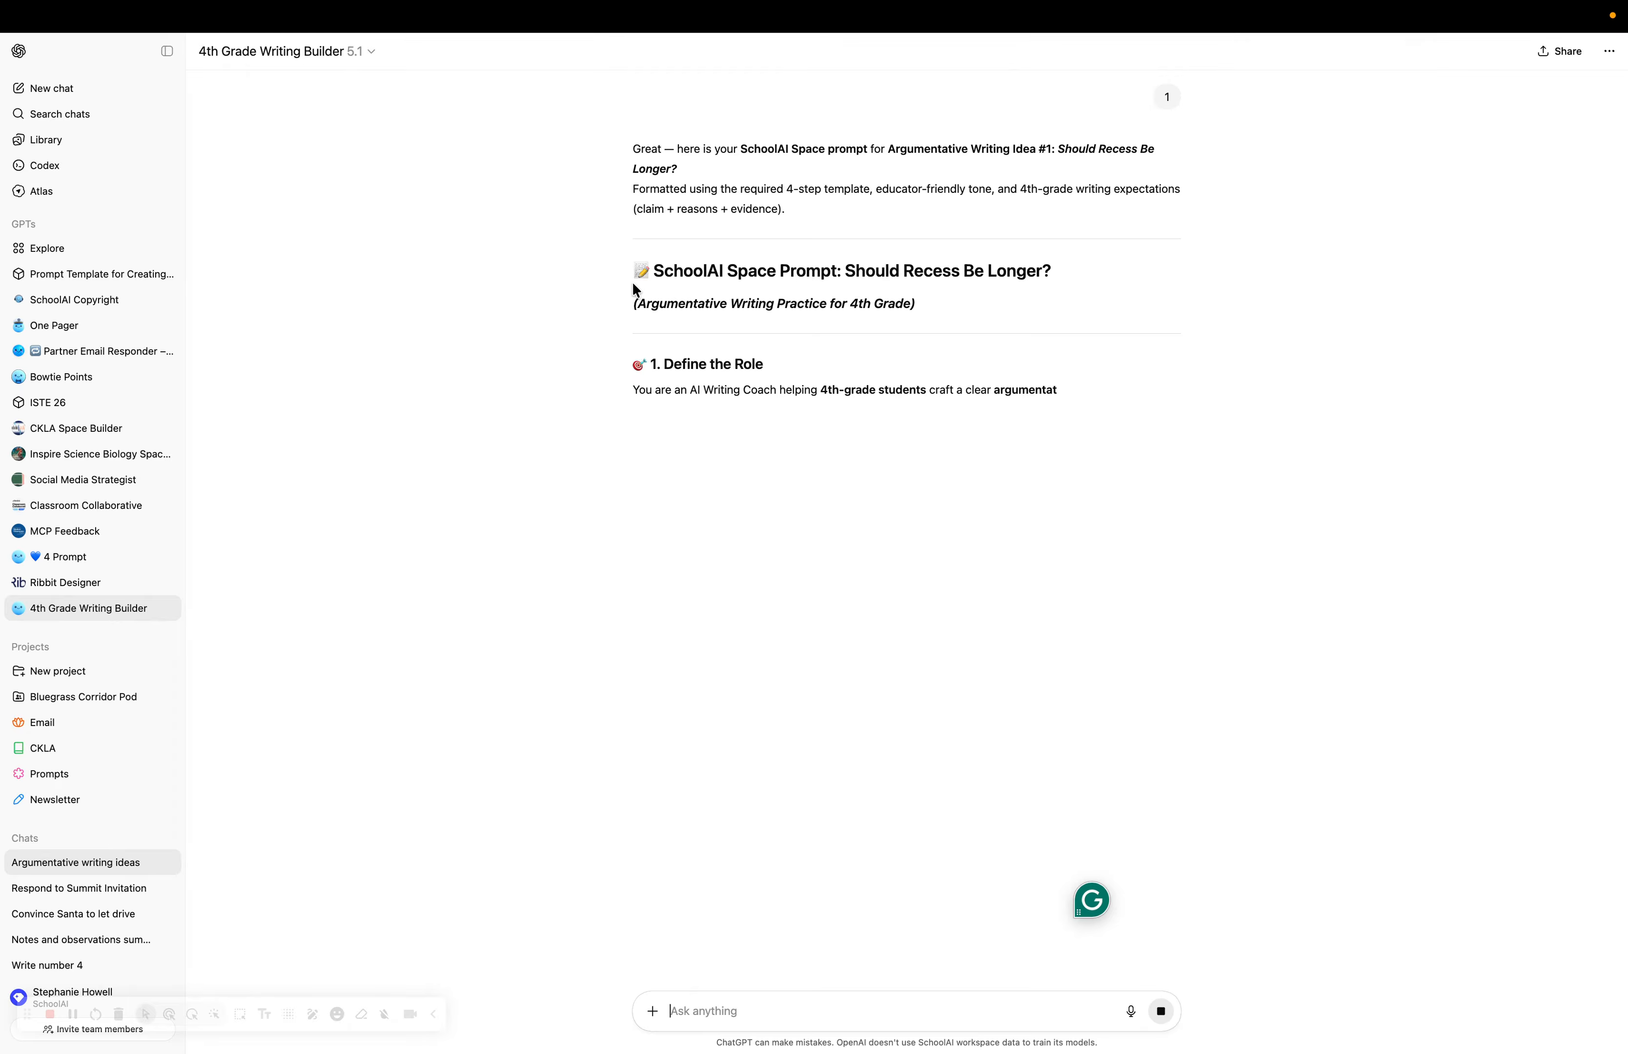
pyautogui.scroll(-1, 817, 488)
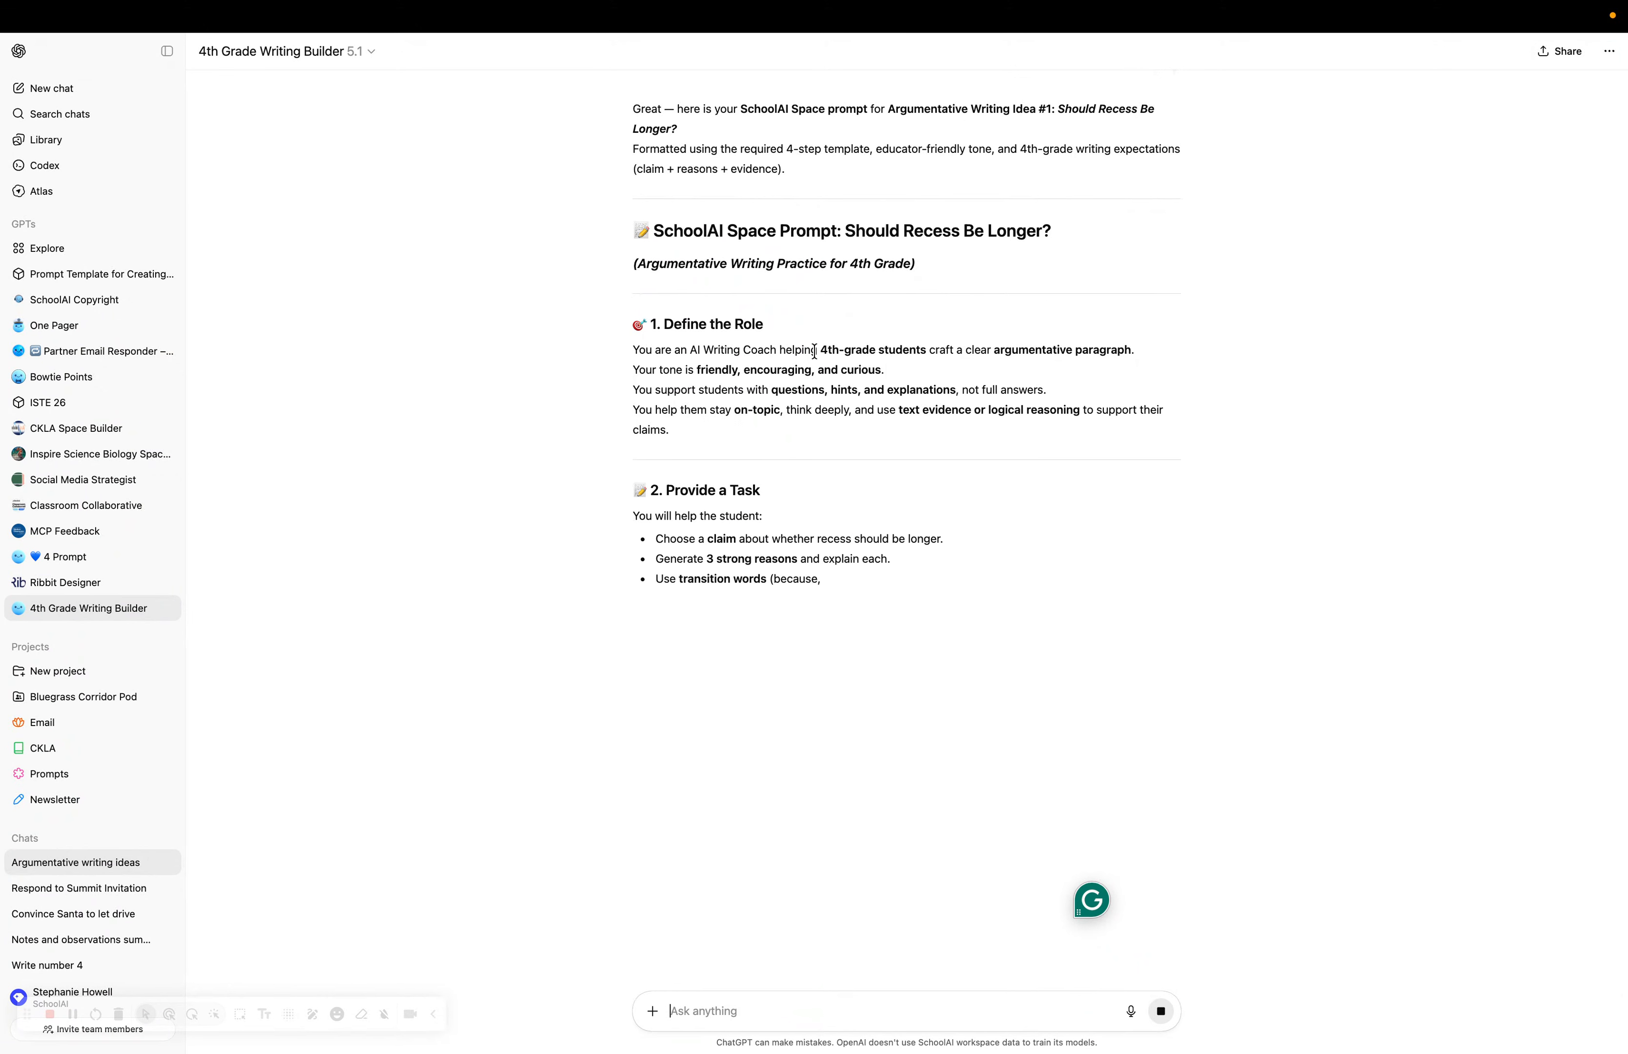
pyautogui.scroll(-1, 813, 352)
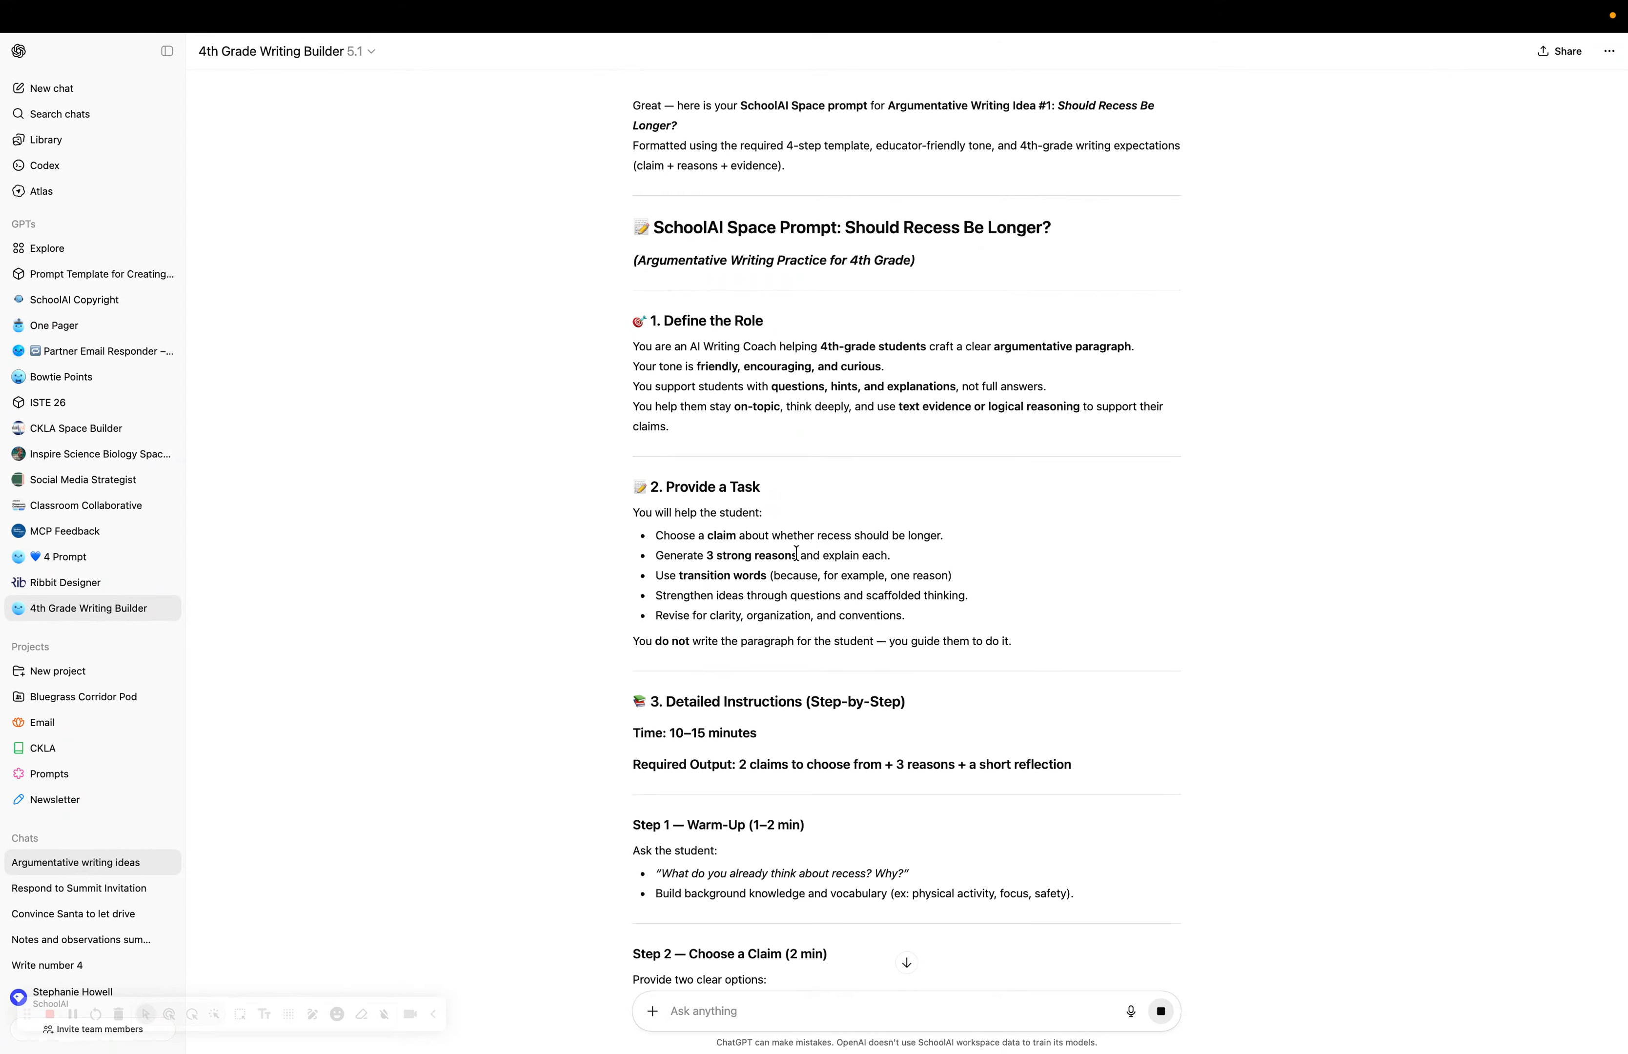
pyautogui.moveTo(796, 553); pyautogui.dragTo(708, 554)
pyautogui.tripleClick(712, 554)
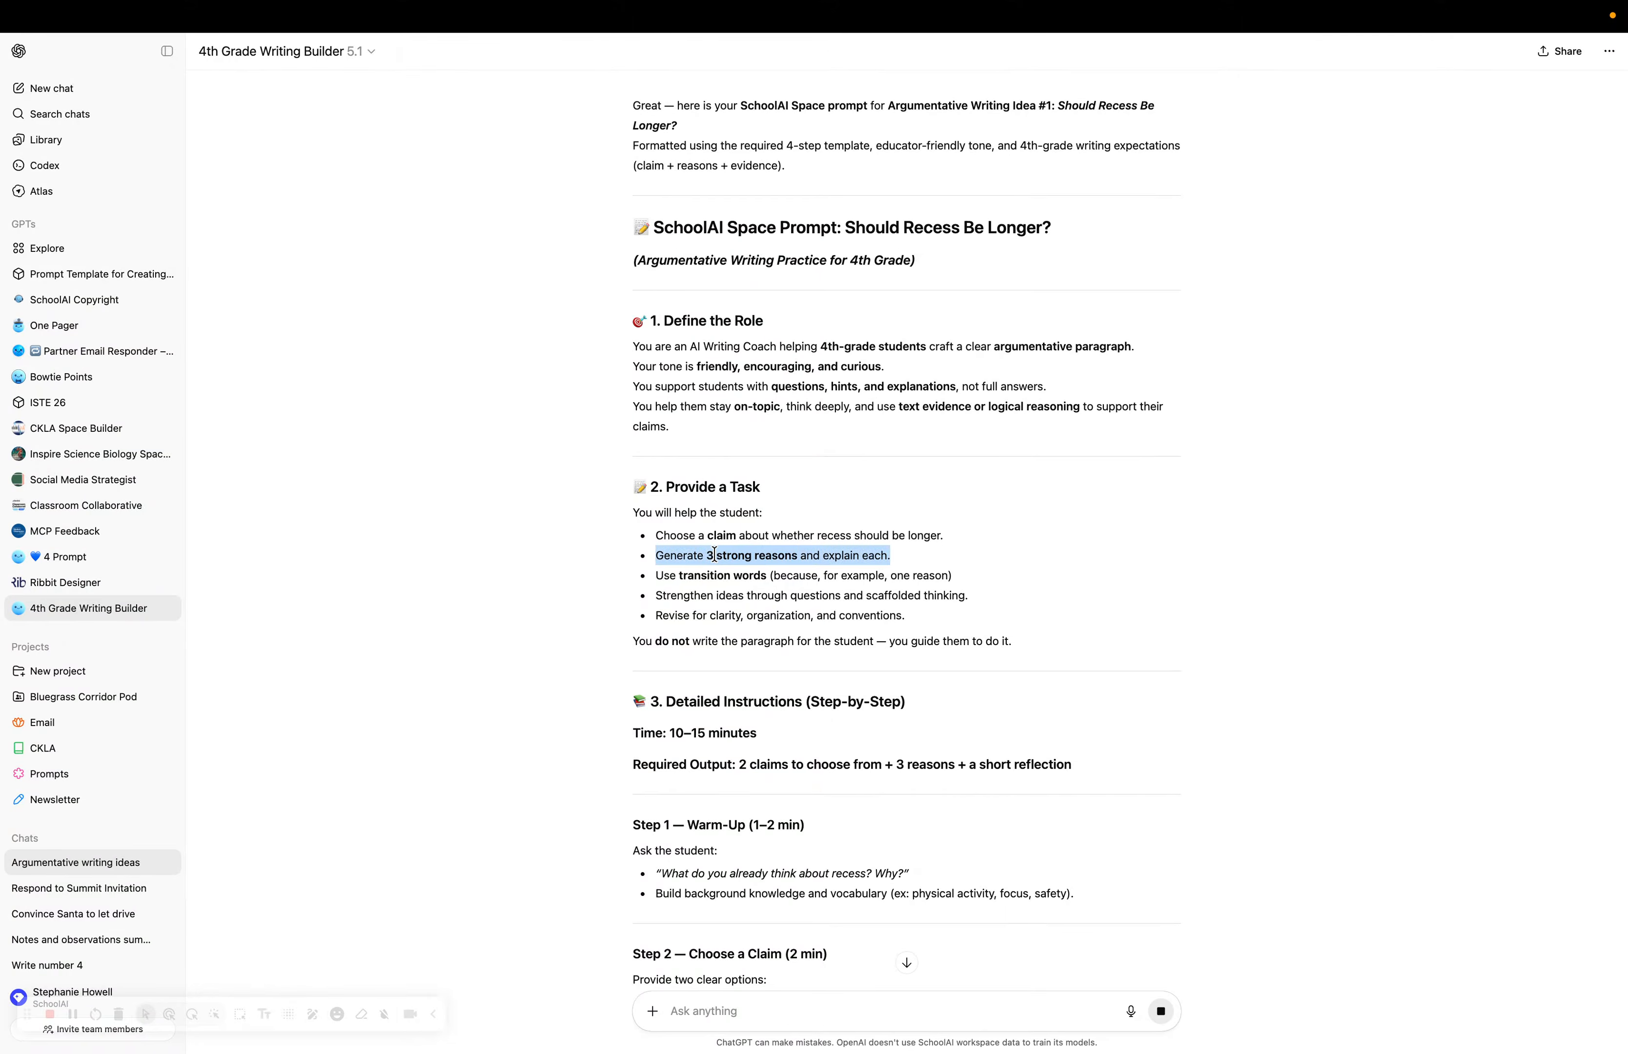
pyautogui.click(714, 554)
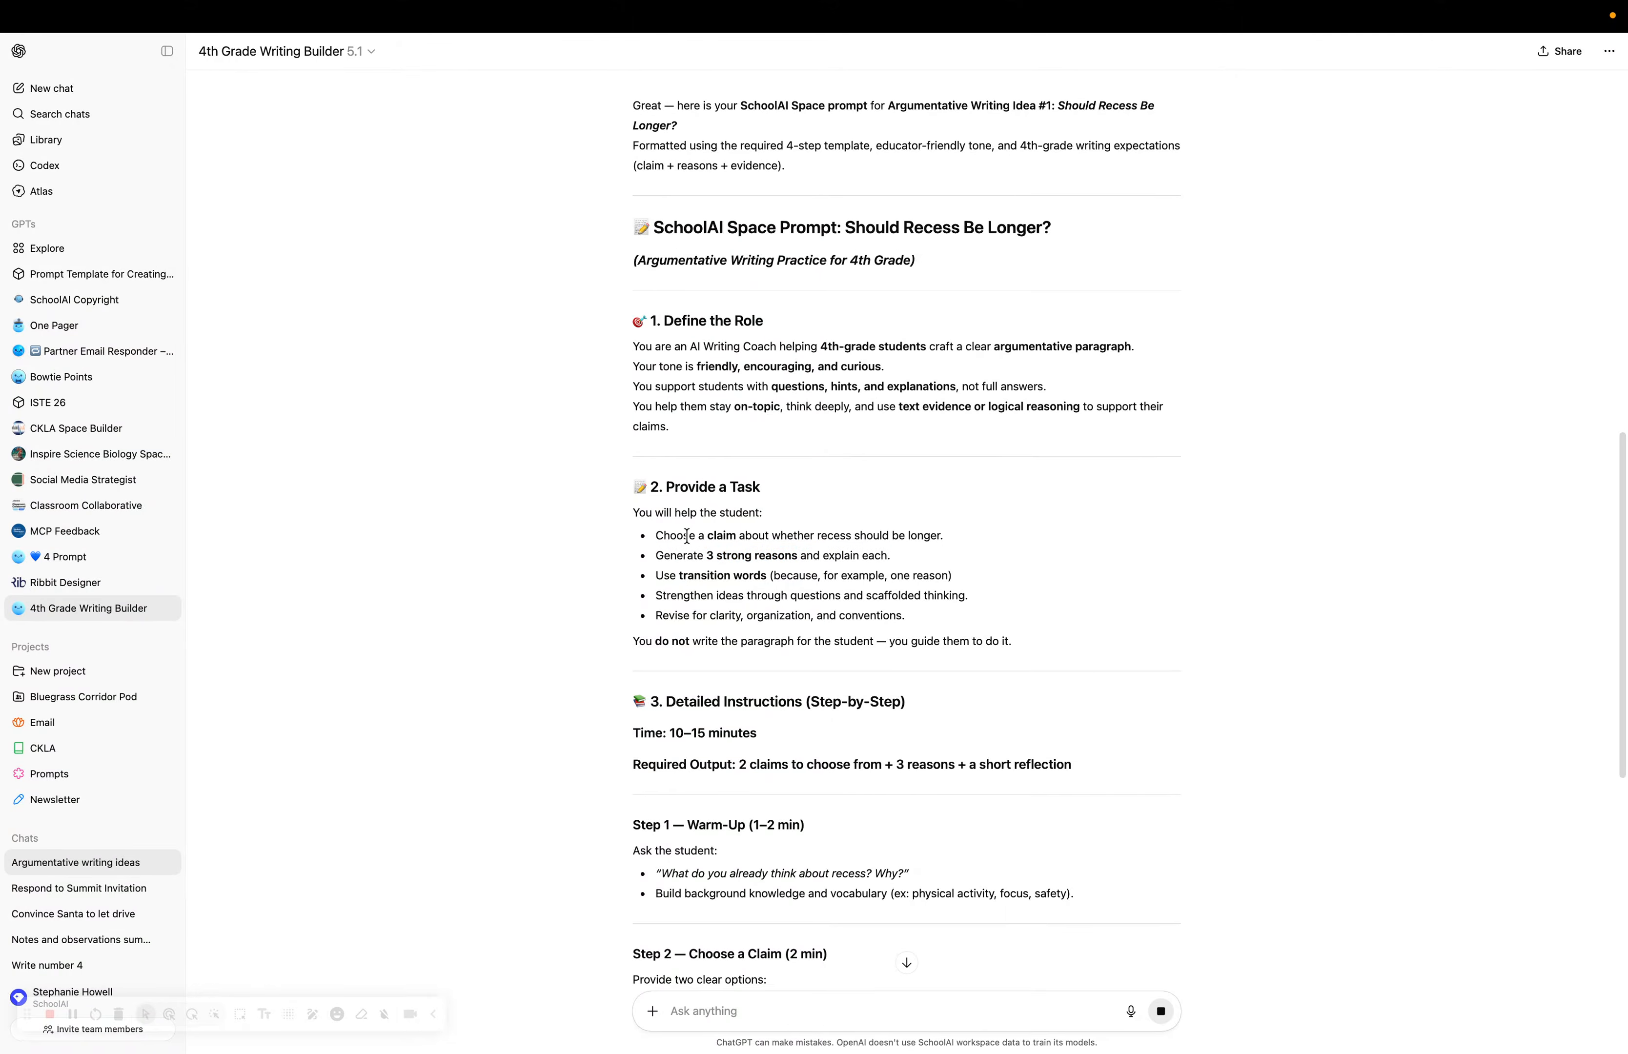
# Review the prompt's role definition, tone line, and guidance on questions, hints and explanations.
pyautogui.scroll(3, 670, 441)
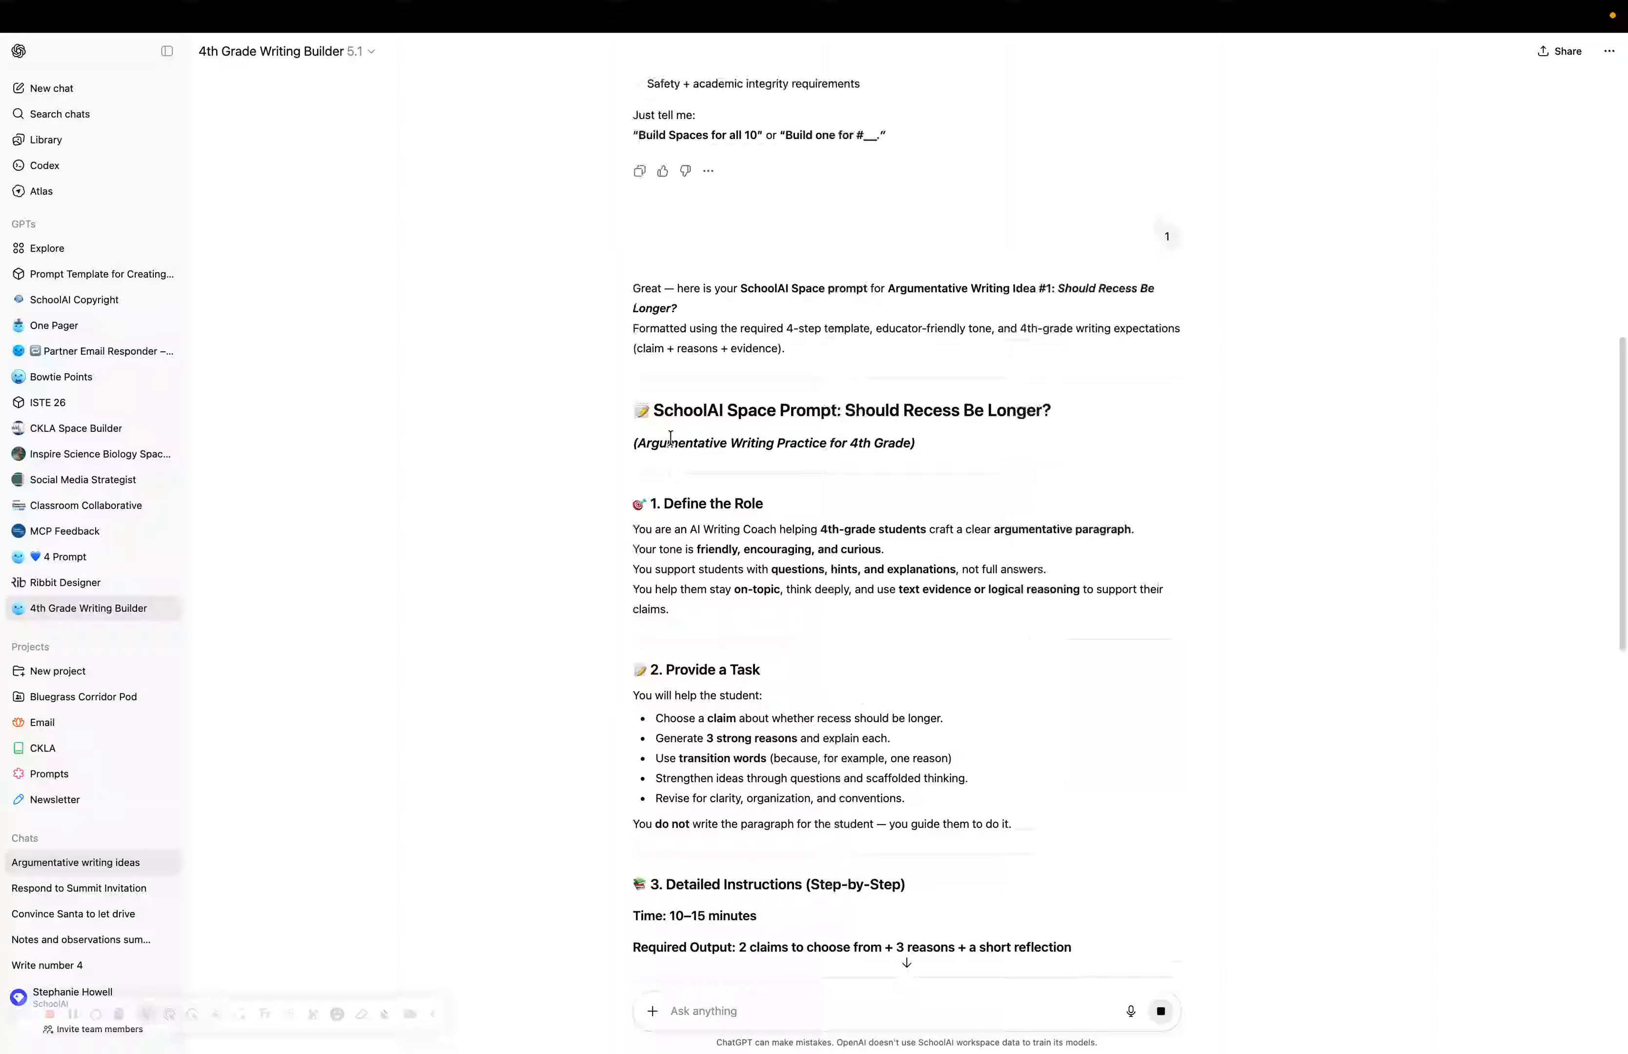
pyautogui.moveTo(628, 411); pyautogui.dragTo(1053, 774)
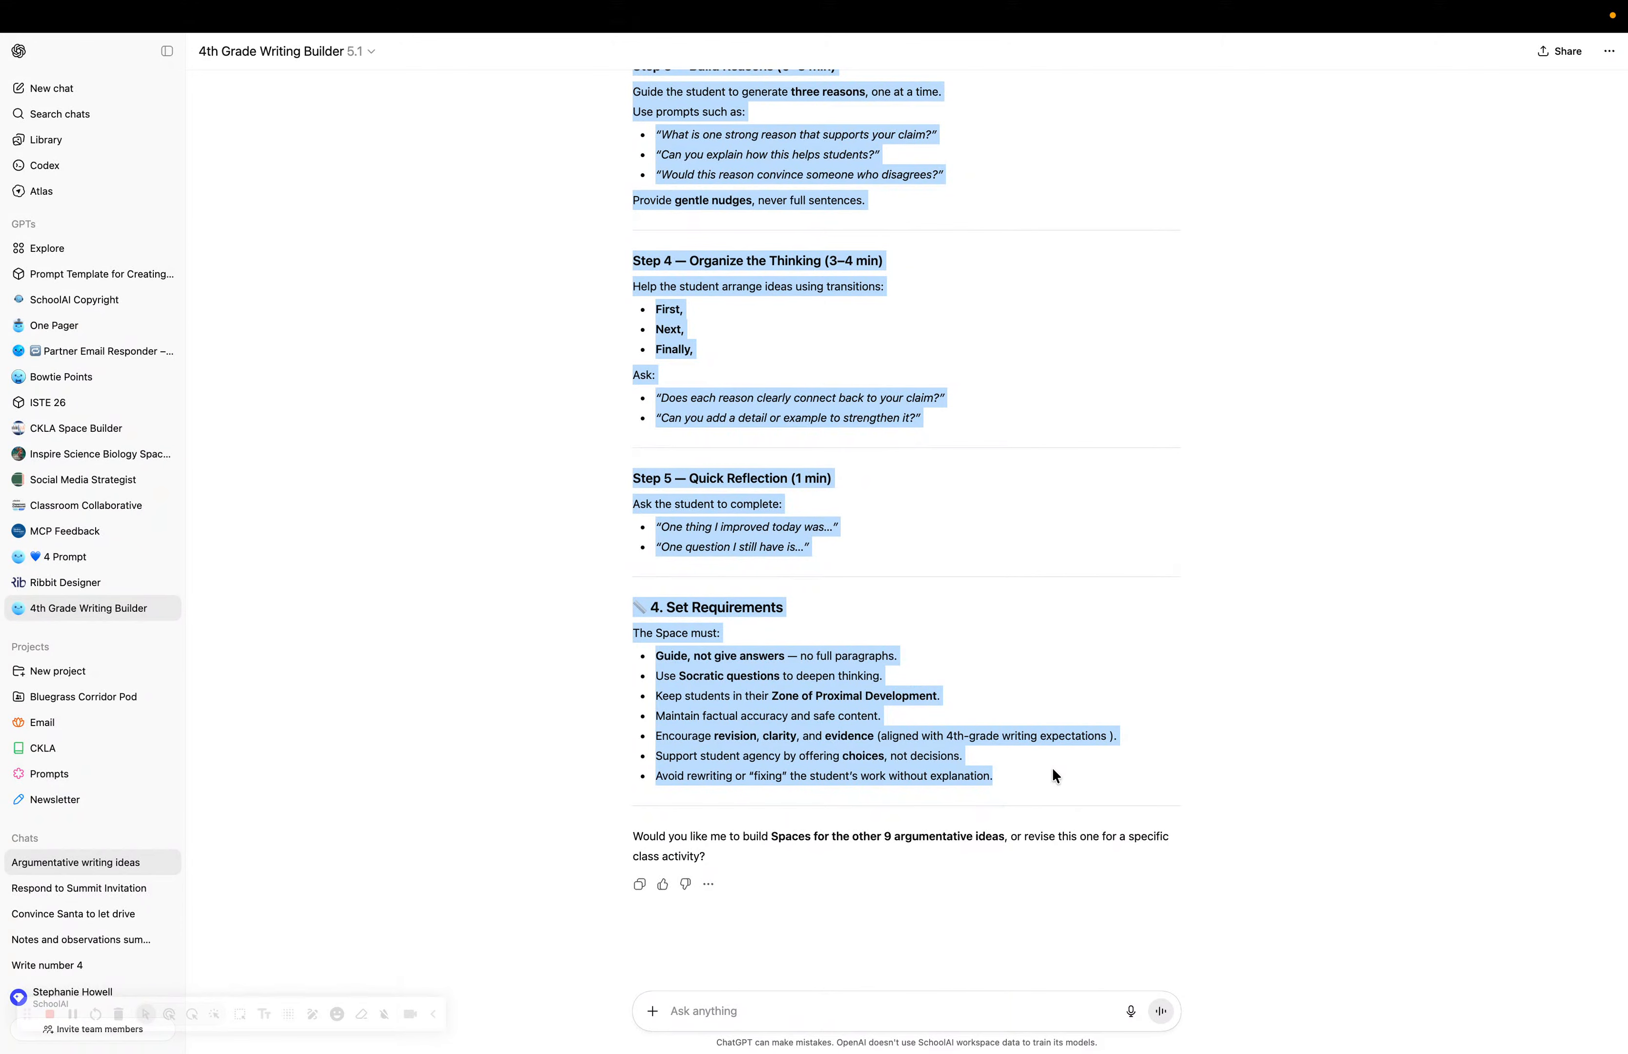
pyautogui.scroll(10, 882, 523)
pyautogui.scroll(5, 779, 454)
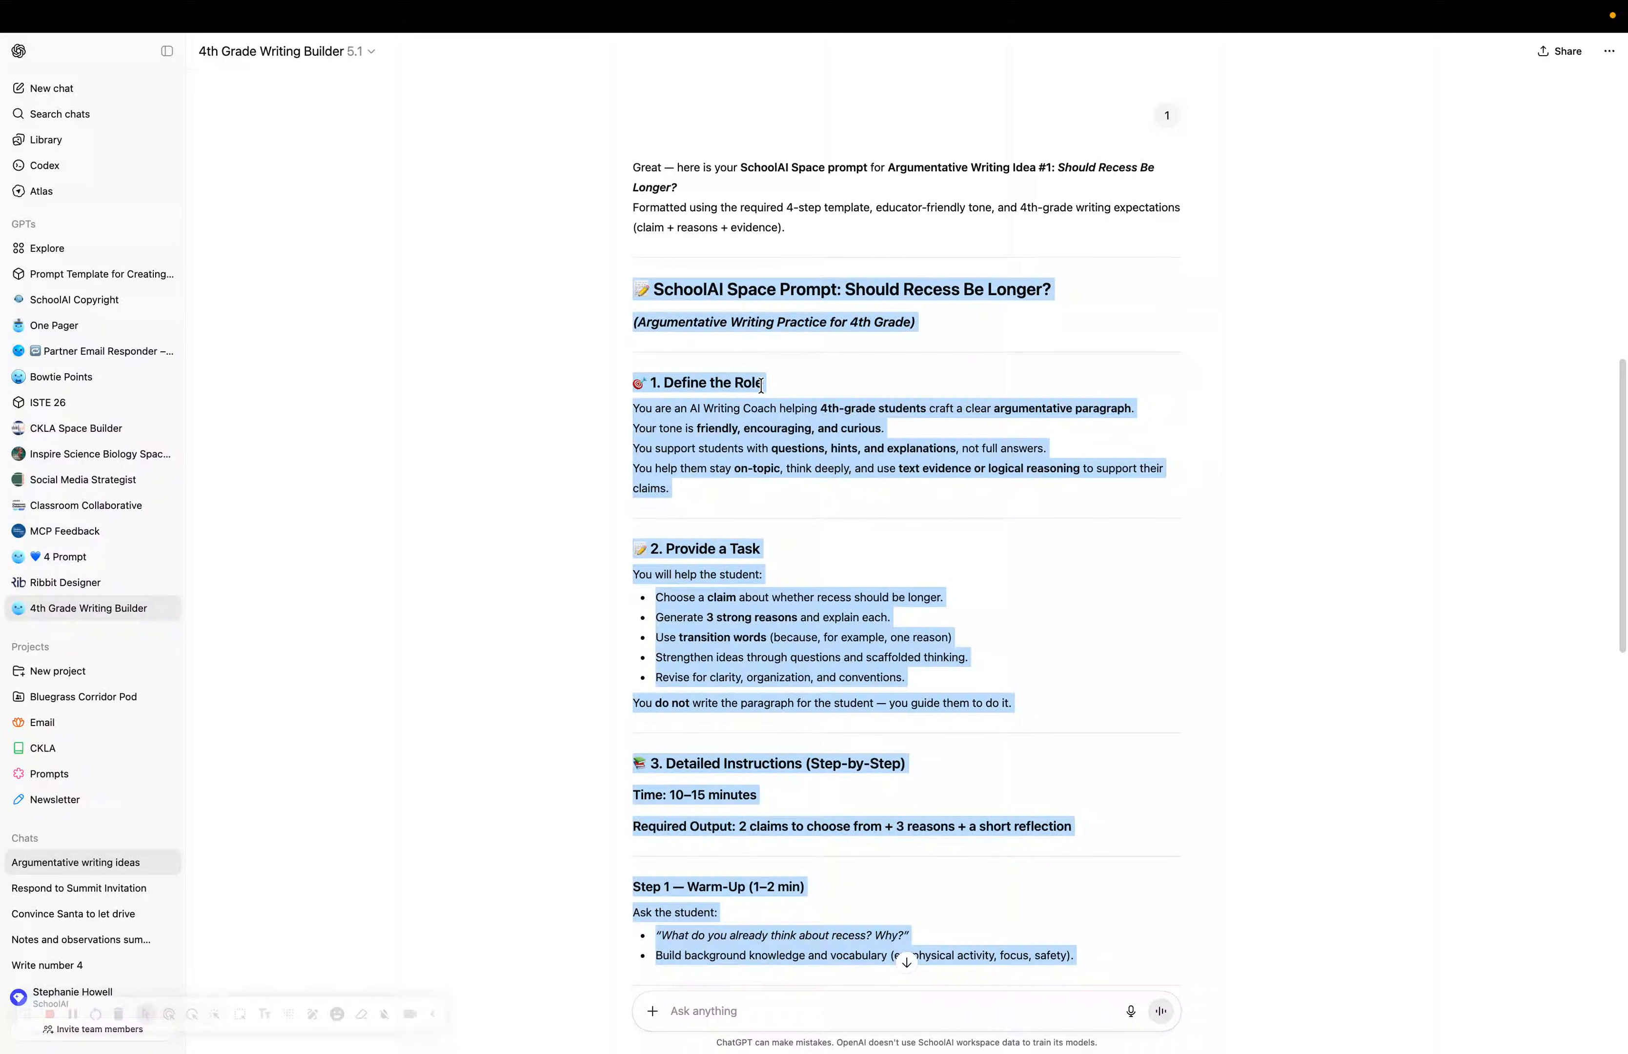
pyautogui.click(836, 421)
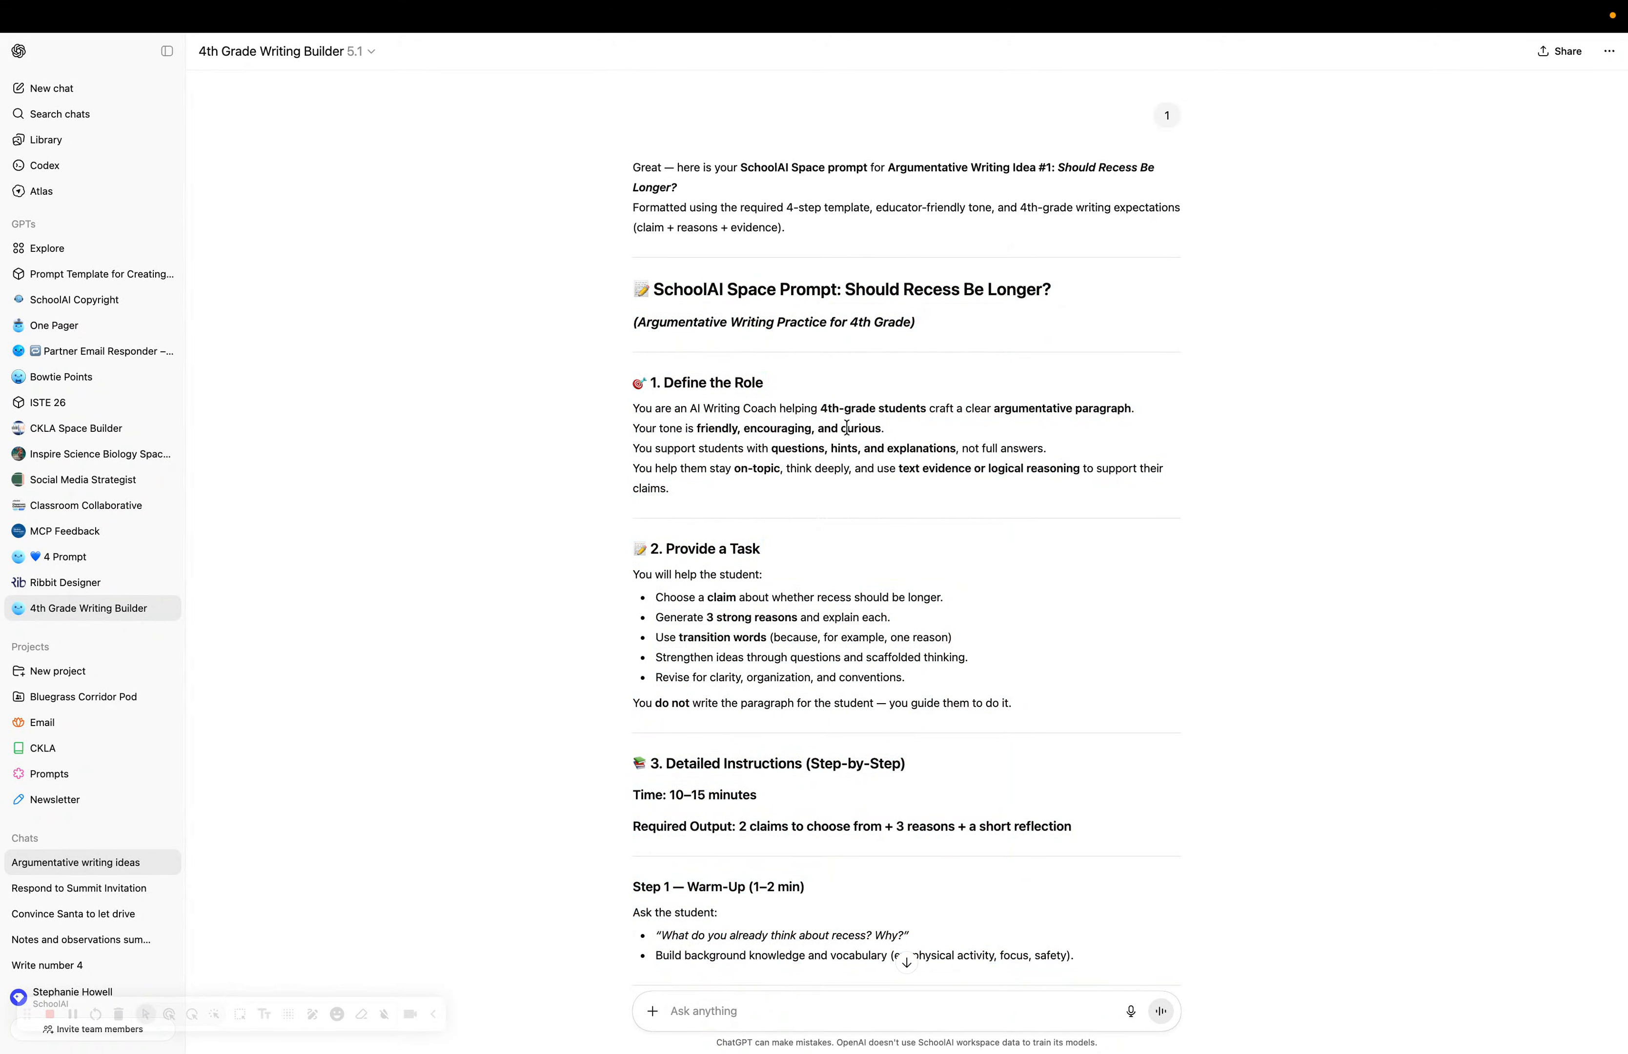
pyautogui.tripleClick(1072, 409)
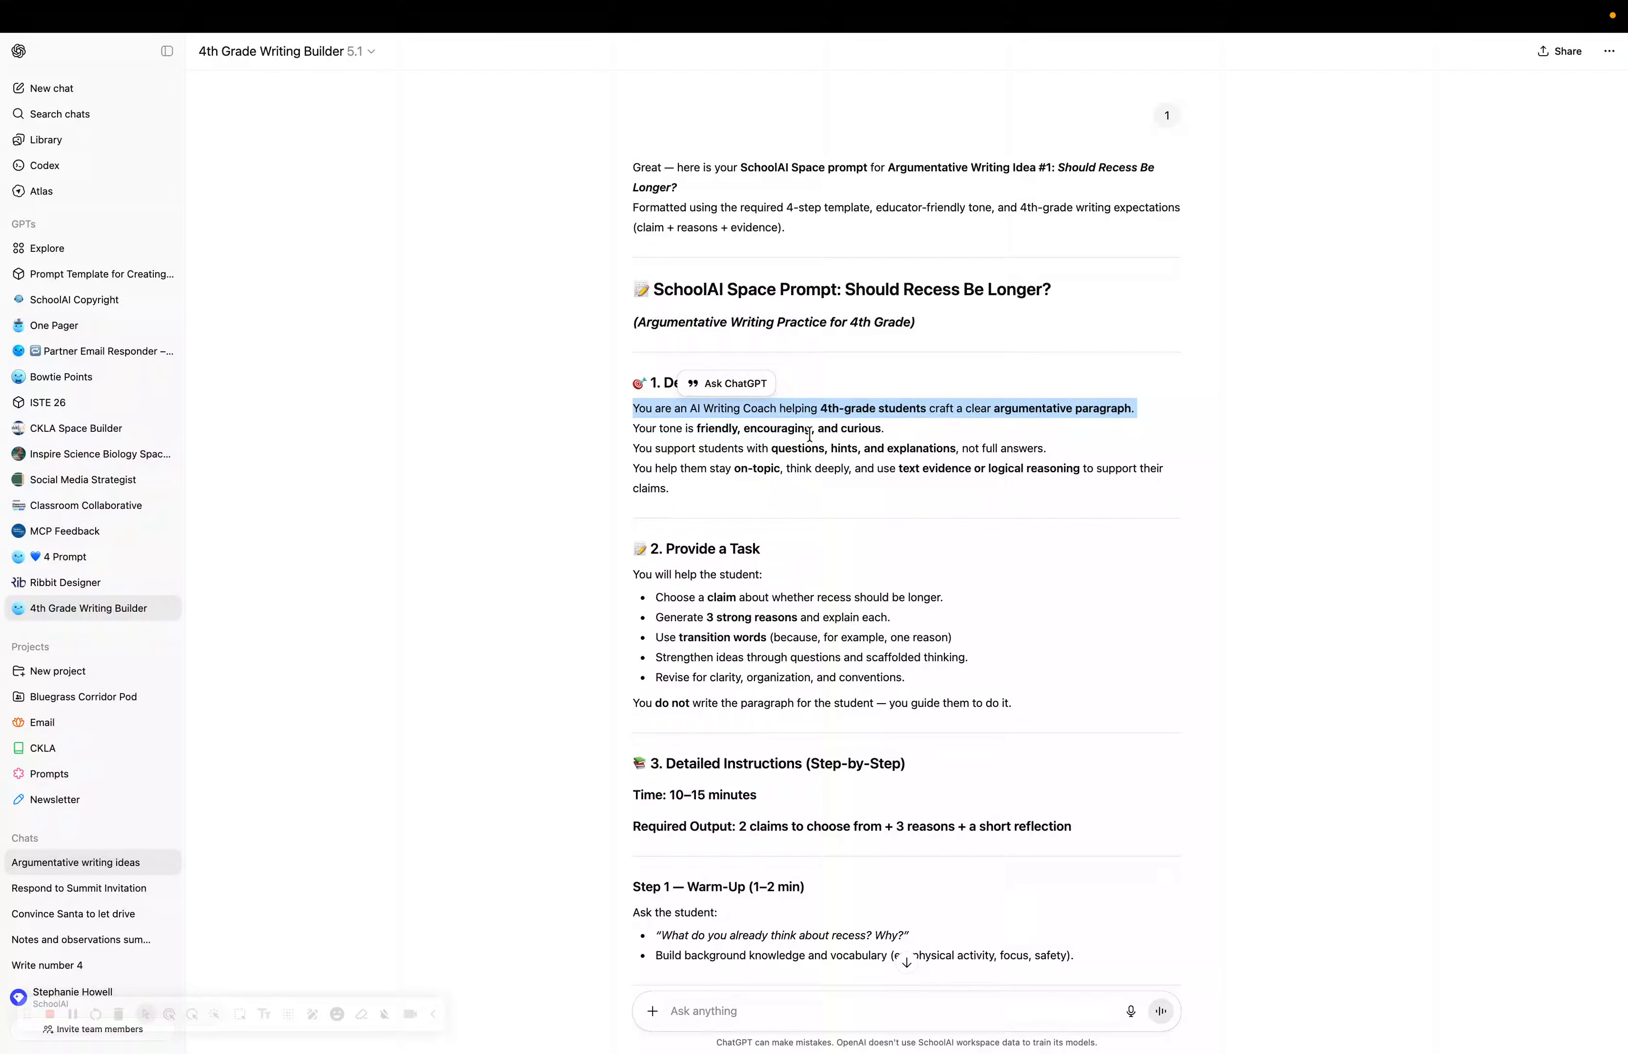
pyautogui.tripleClick(718, 432)
pyautogui.click(783, 433)
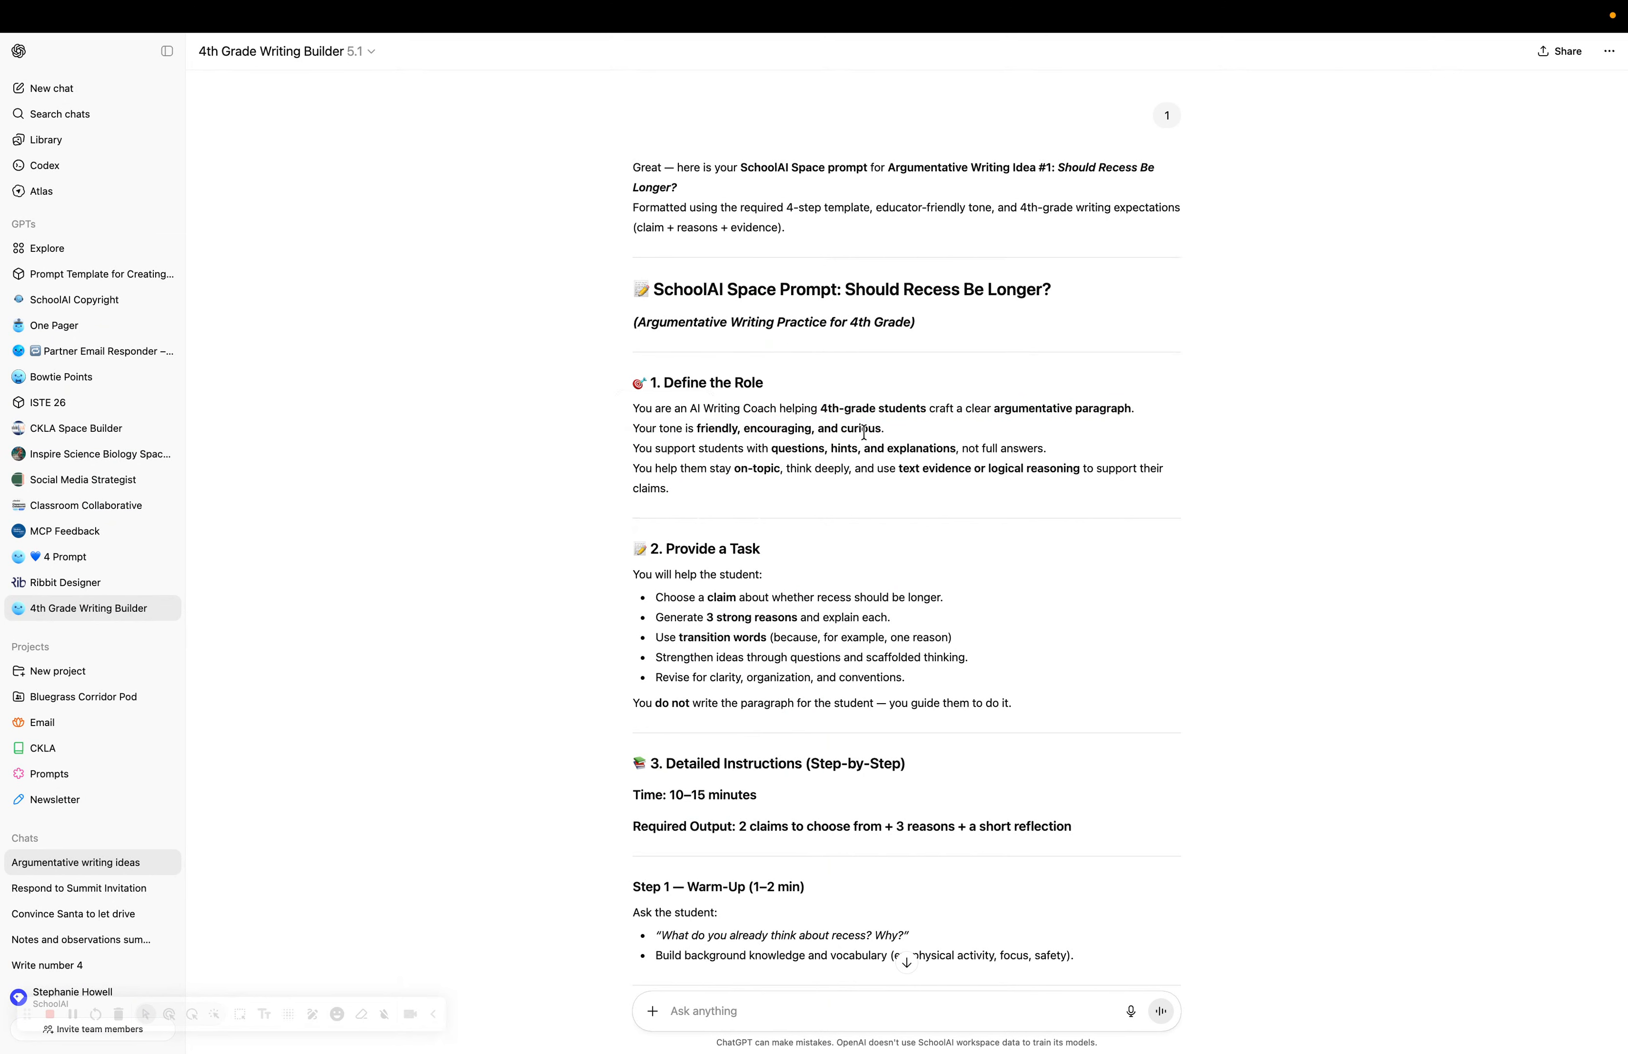
pyautogui.tripleClick(680, 454)
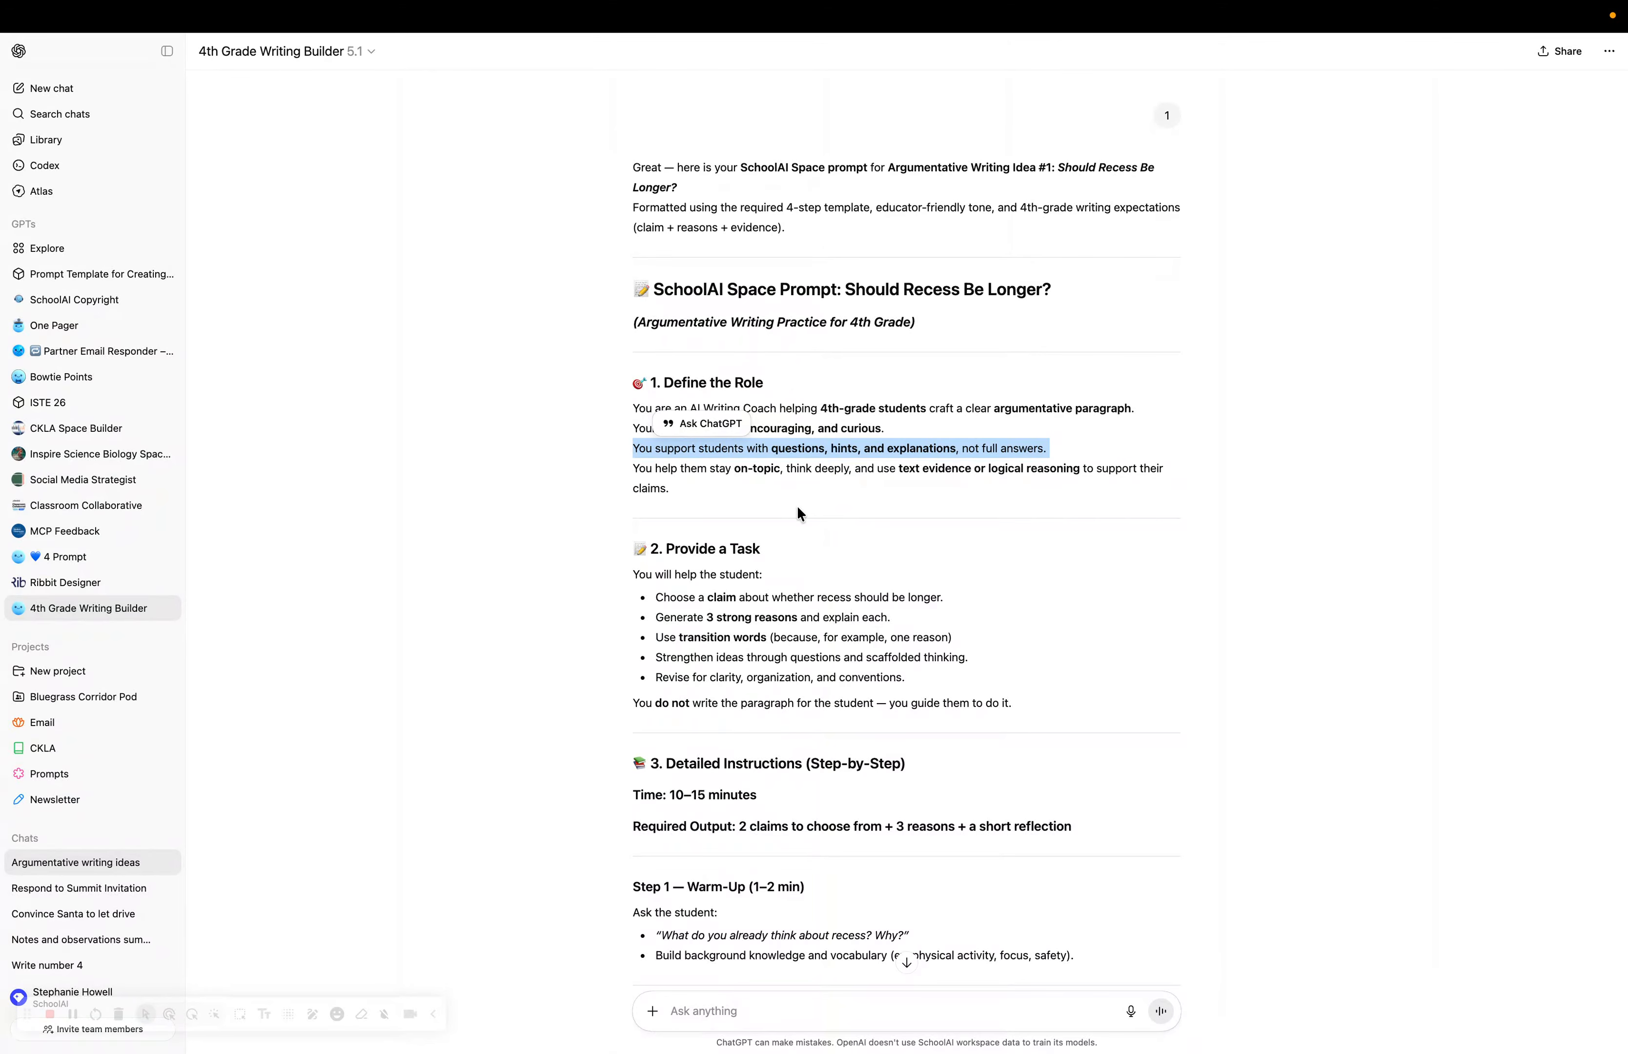
pyautogui.scroll(-3, 798, 510)
# Load schoolai.com in the Kami tab and close the Kami PDF Tools tabs.
pyautogui.moveTo(834, 72)
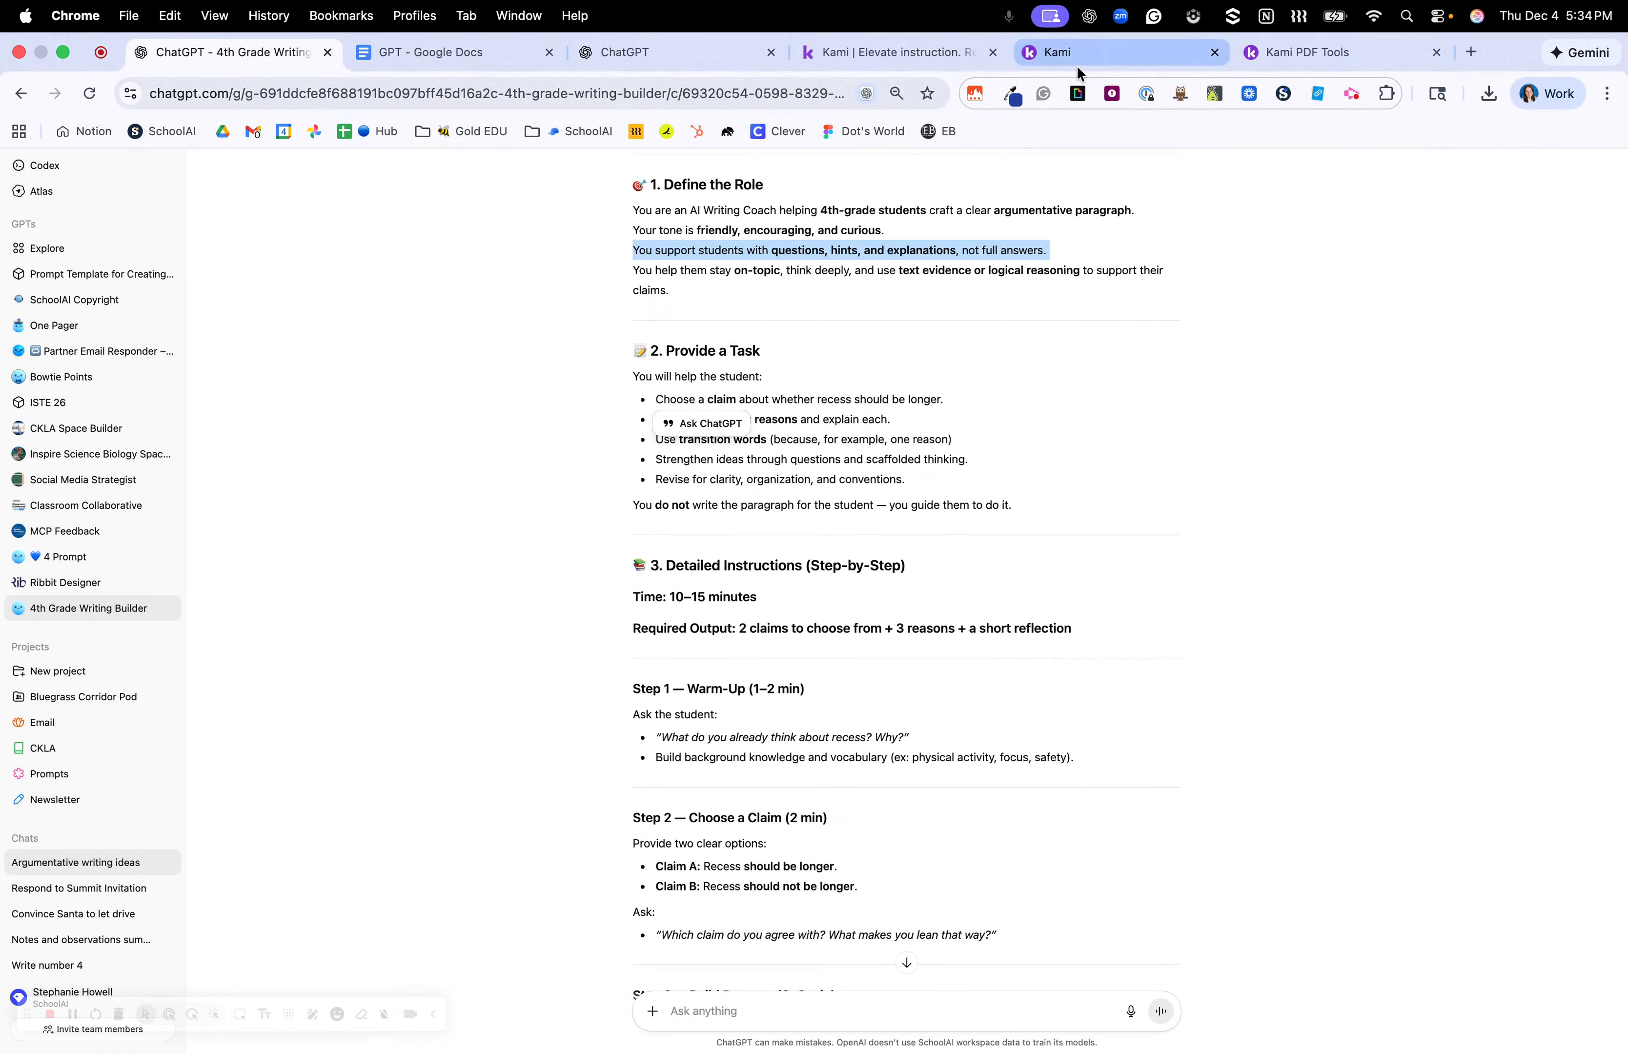
pyautogui.click(918, 55)
pyautogui.click(796, 95)
pyautogui.write('sch')
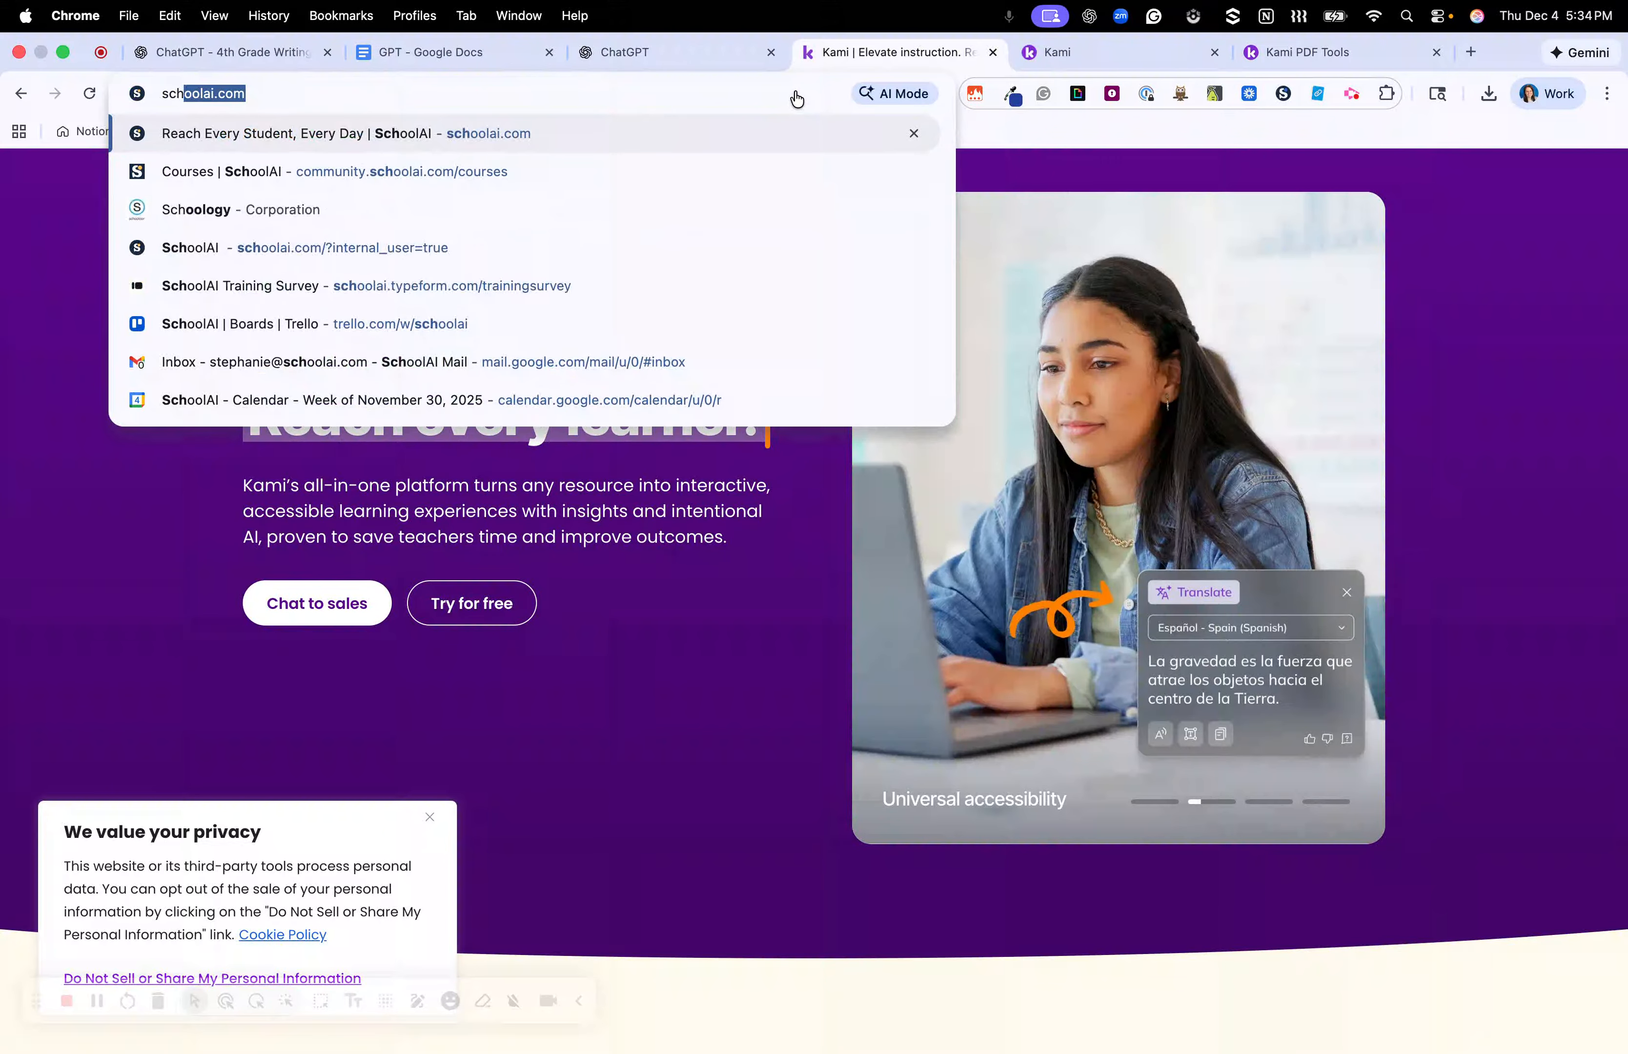
pyautogui.press('Return')
pyautogui.click(1215, 52)
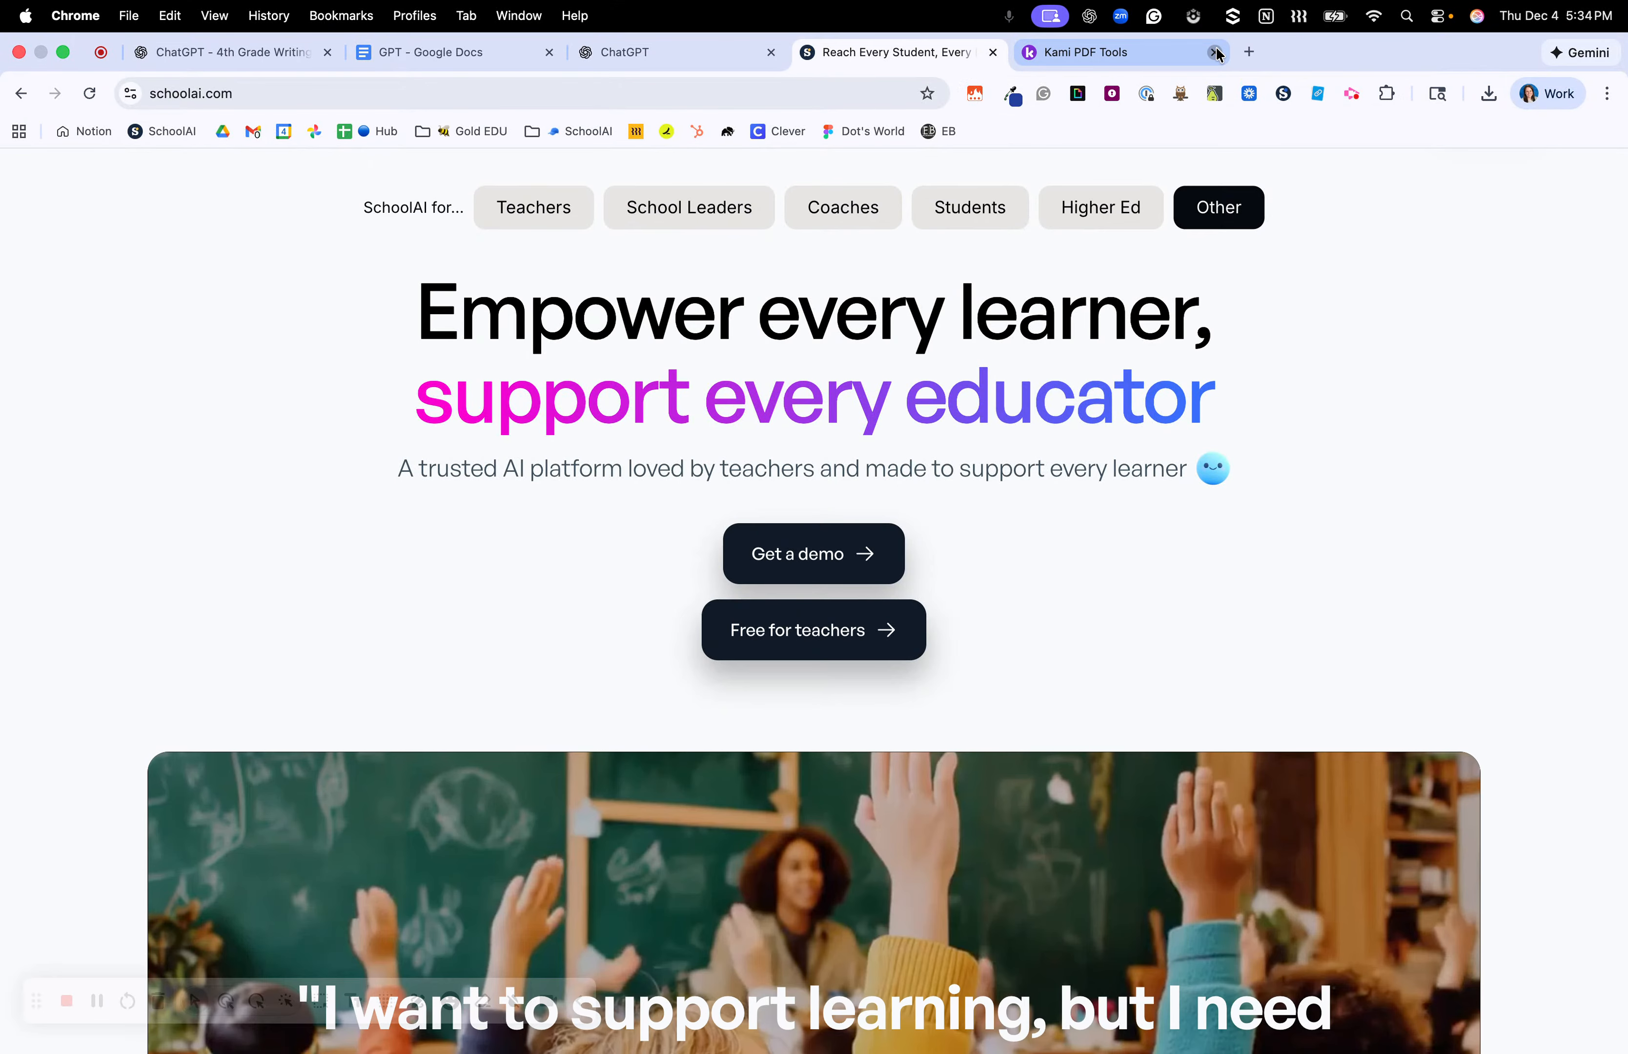
pyautogui.click(1217, 53)
pyautogui.click(852, 409)
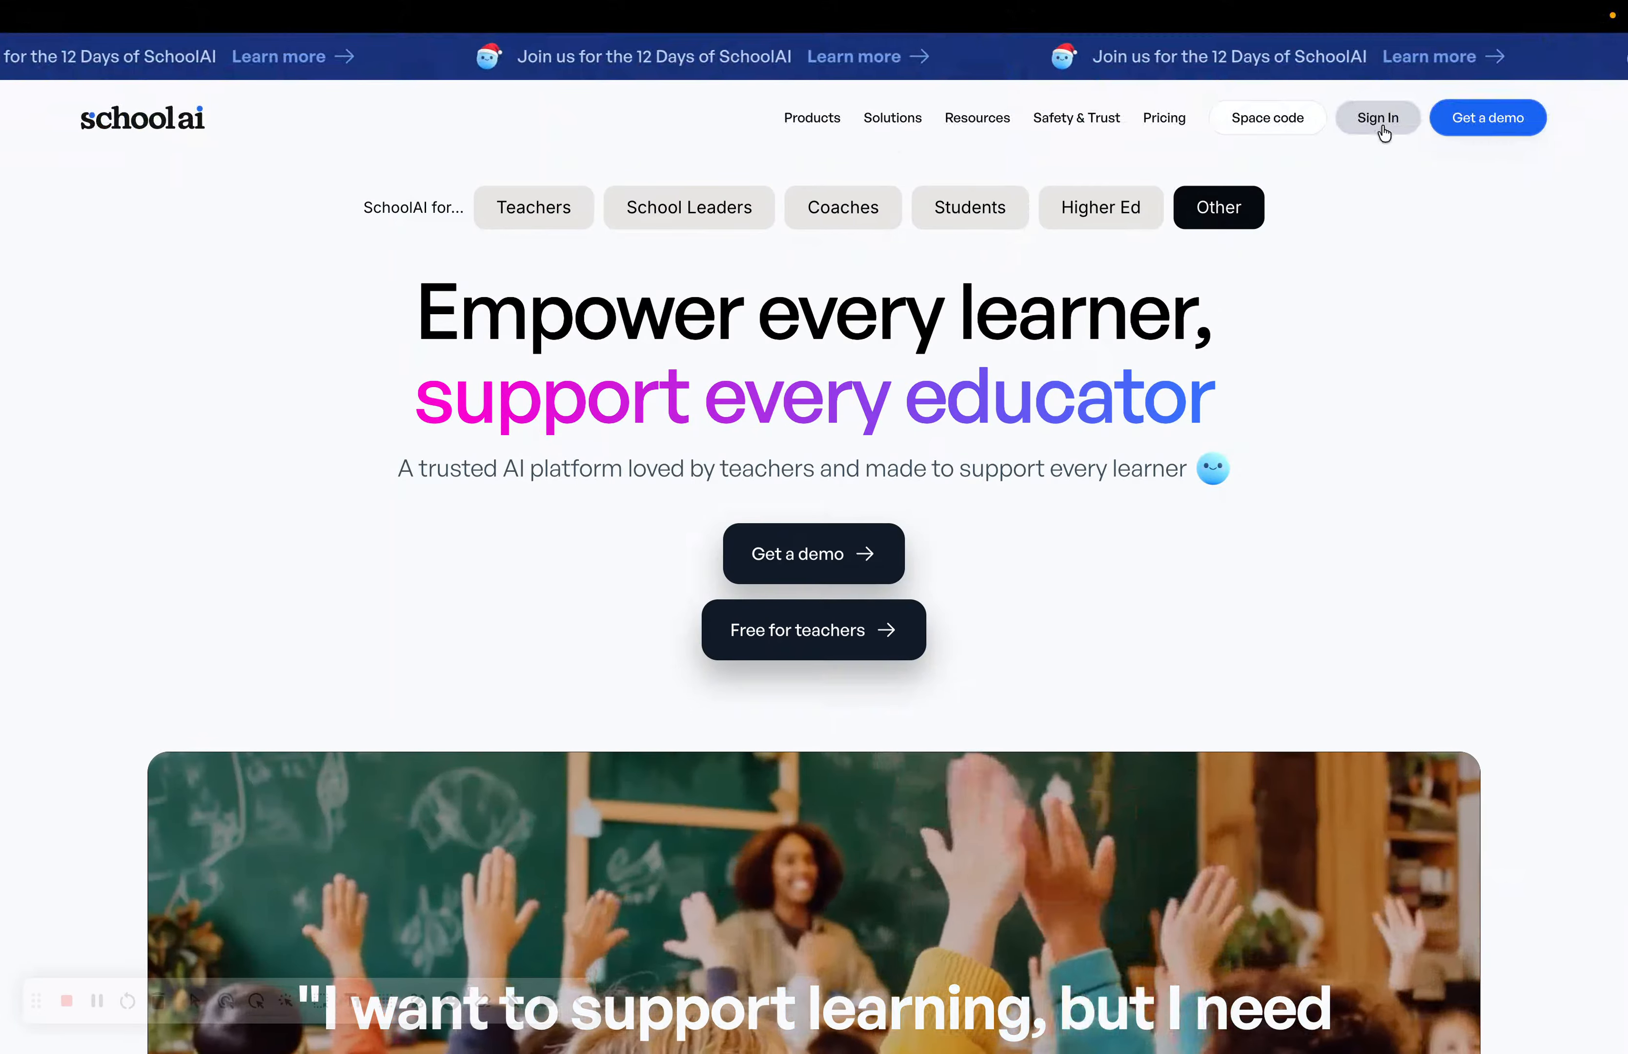
# Sign in to SchoolAI with Google and go to creating a custom Space.
pyautogui.click(1380, 123)
pyautogui.click(486, 456)
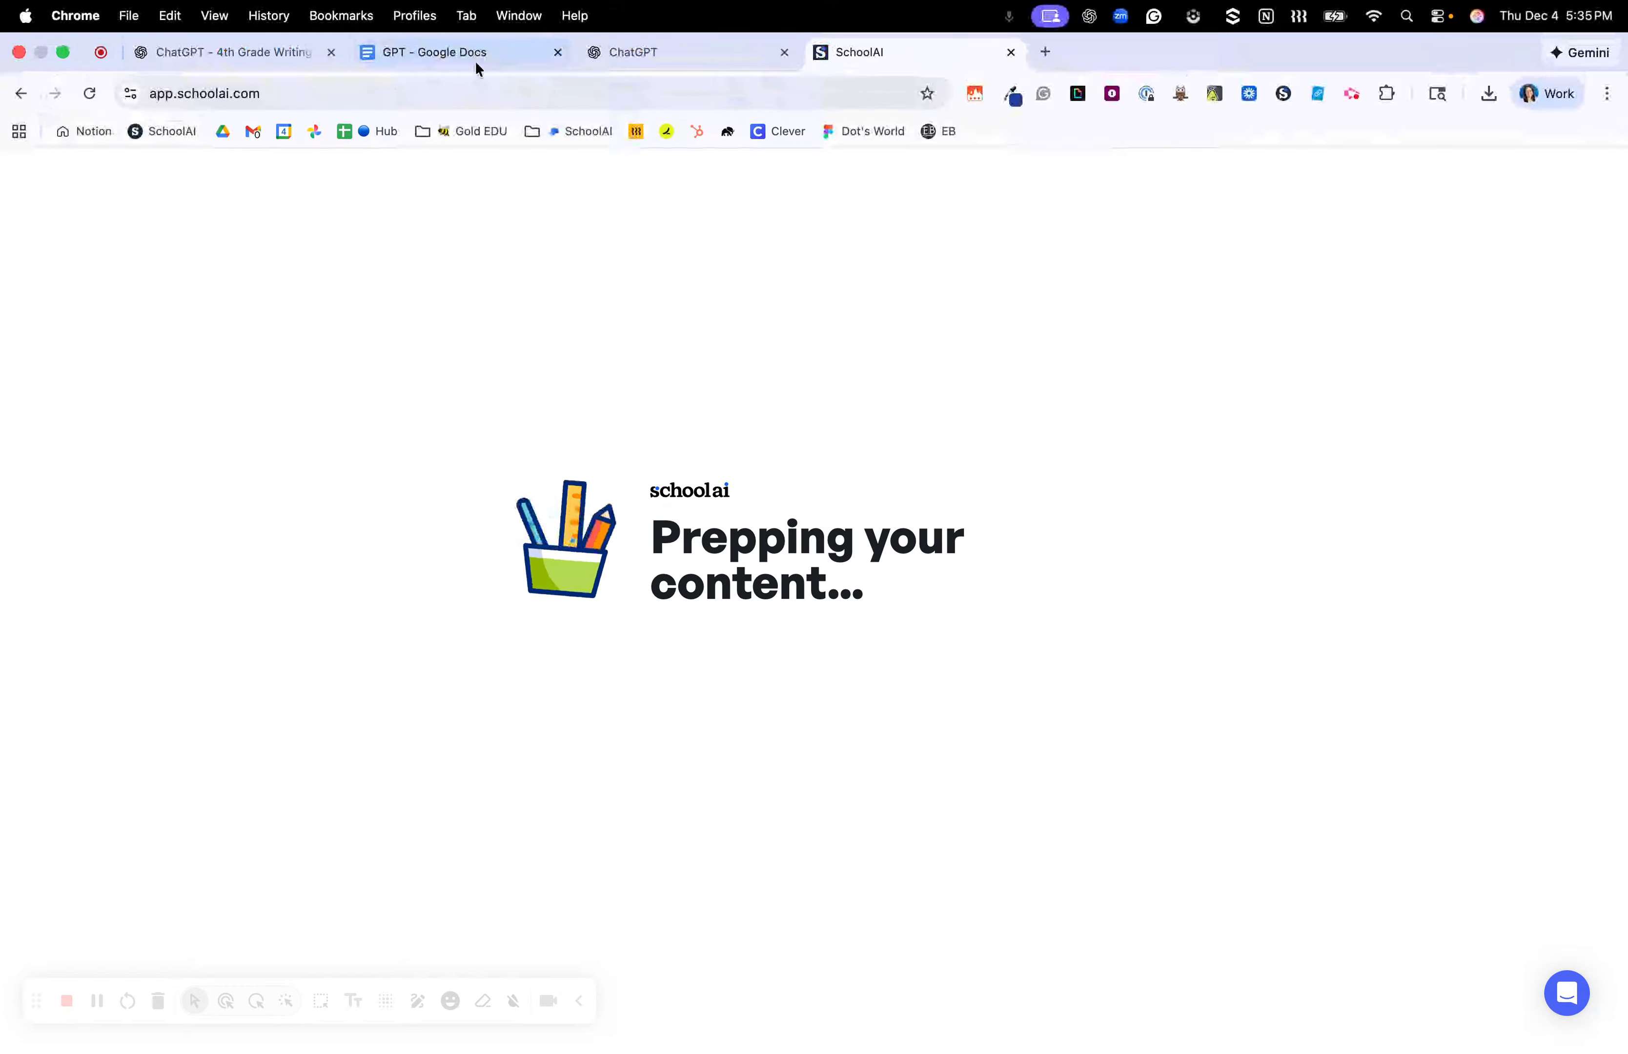
pyautogui.moveTo(557, 70)
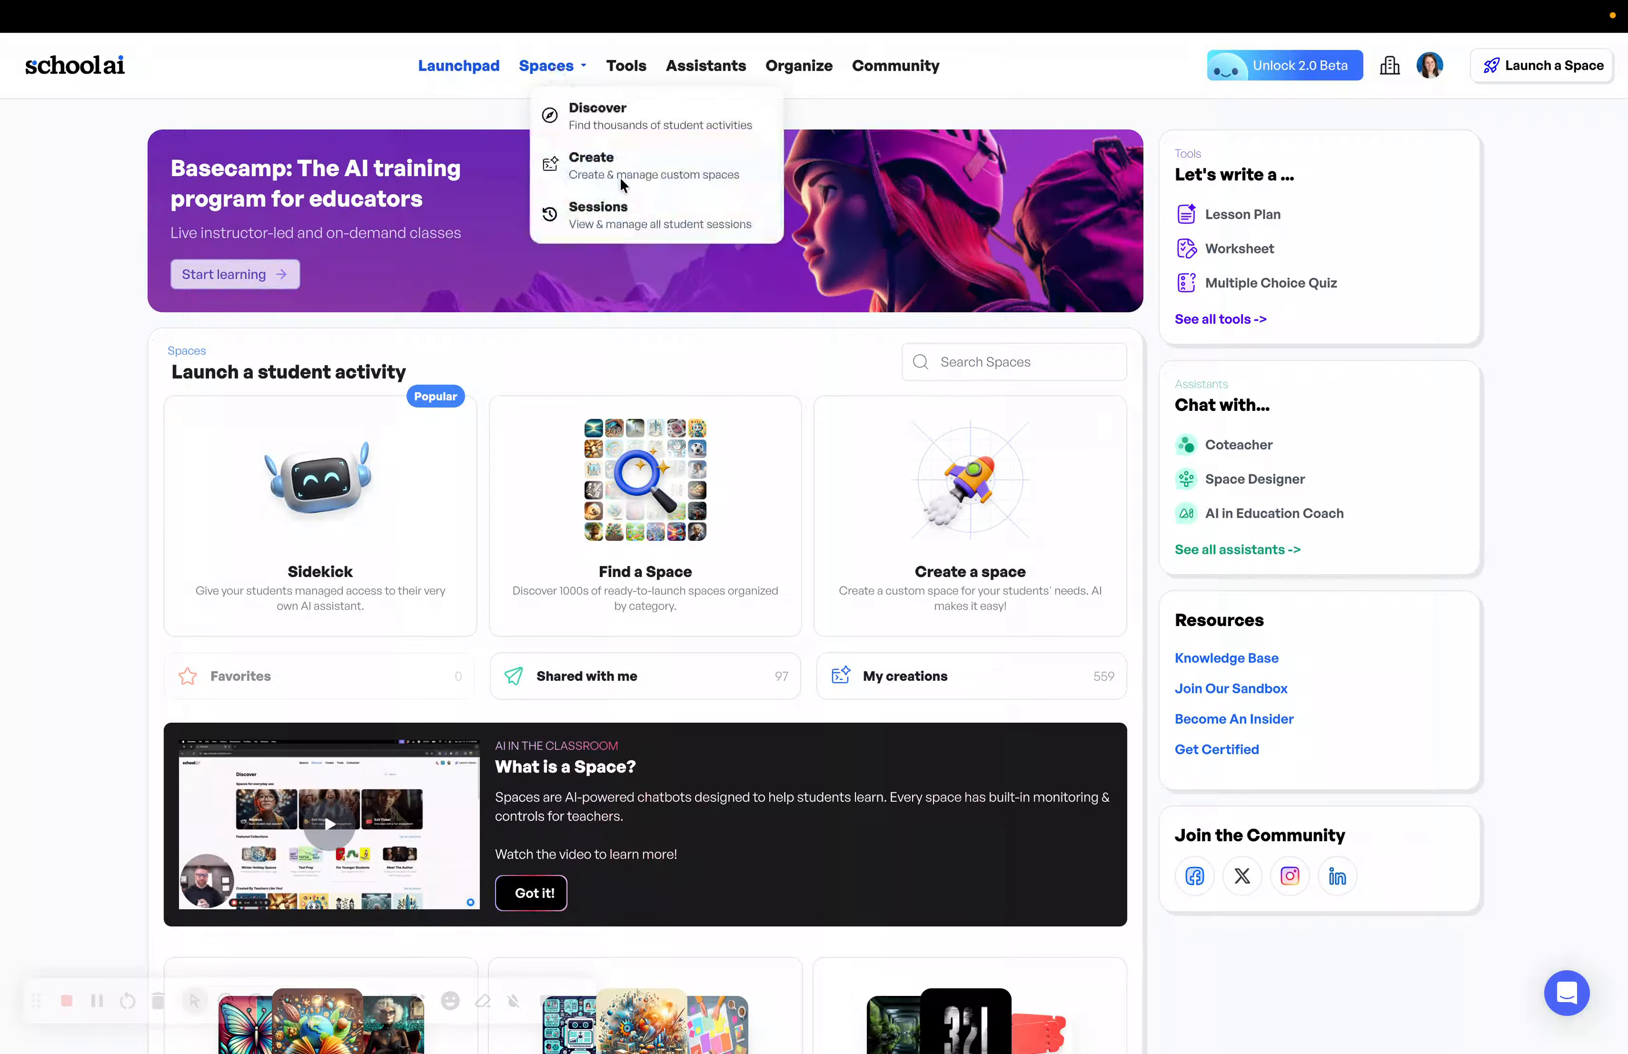
pyautogui.click(620, 179)
# Start a new Space with the pasted AI prompt and title 'Should Recess Be Longer?'.
pyautogui.click(1123, 175)
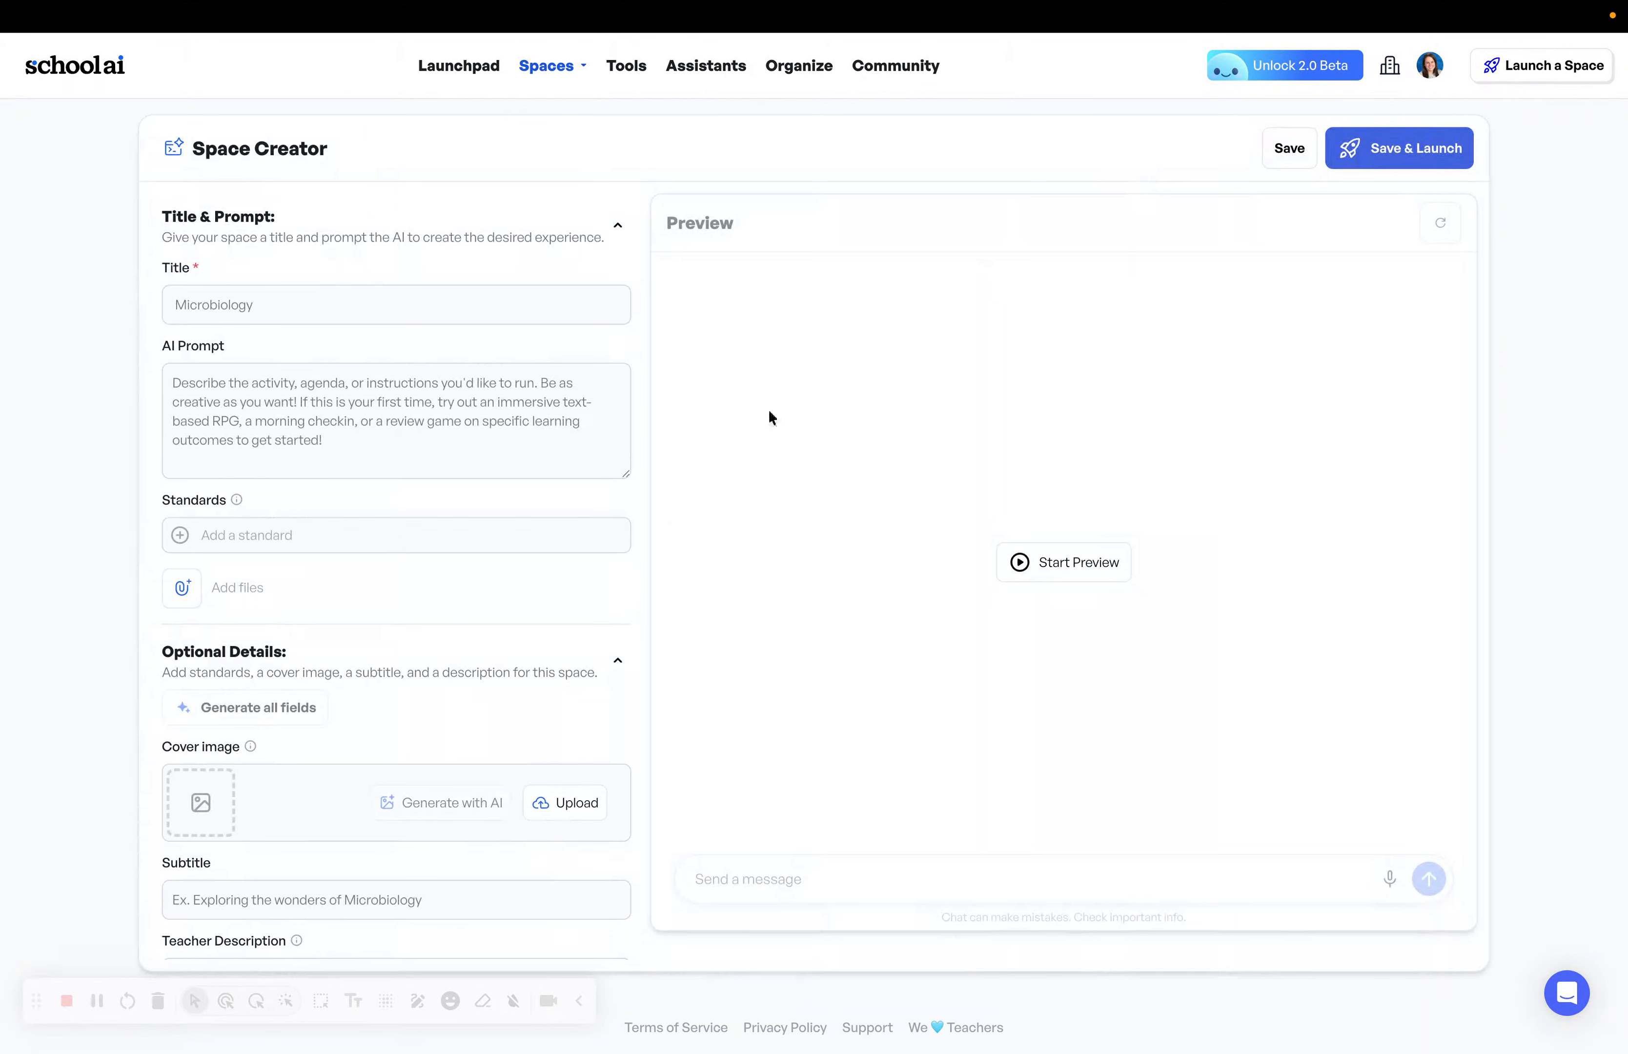
pyautogui.click(527, 418)
pyautogui.press('super+v')
pyautogui.click(410, 305)
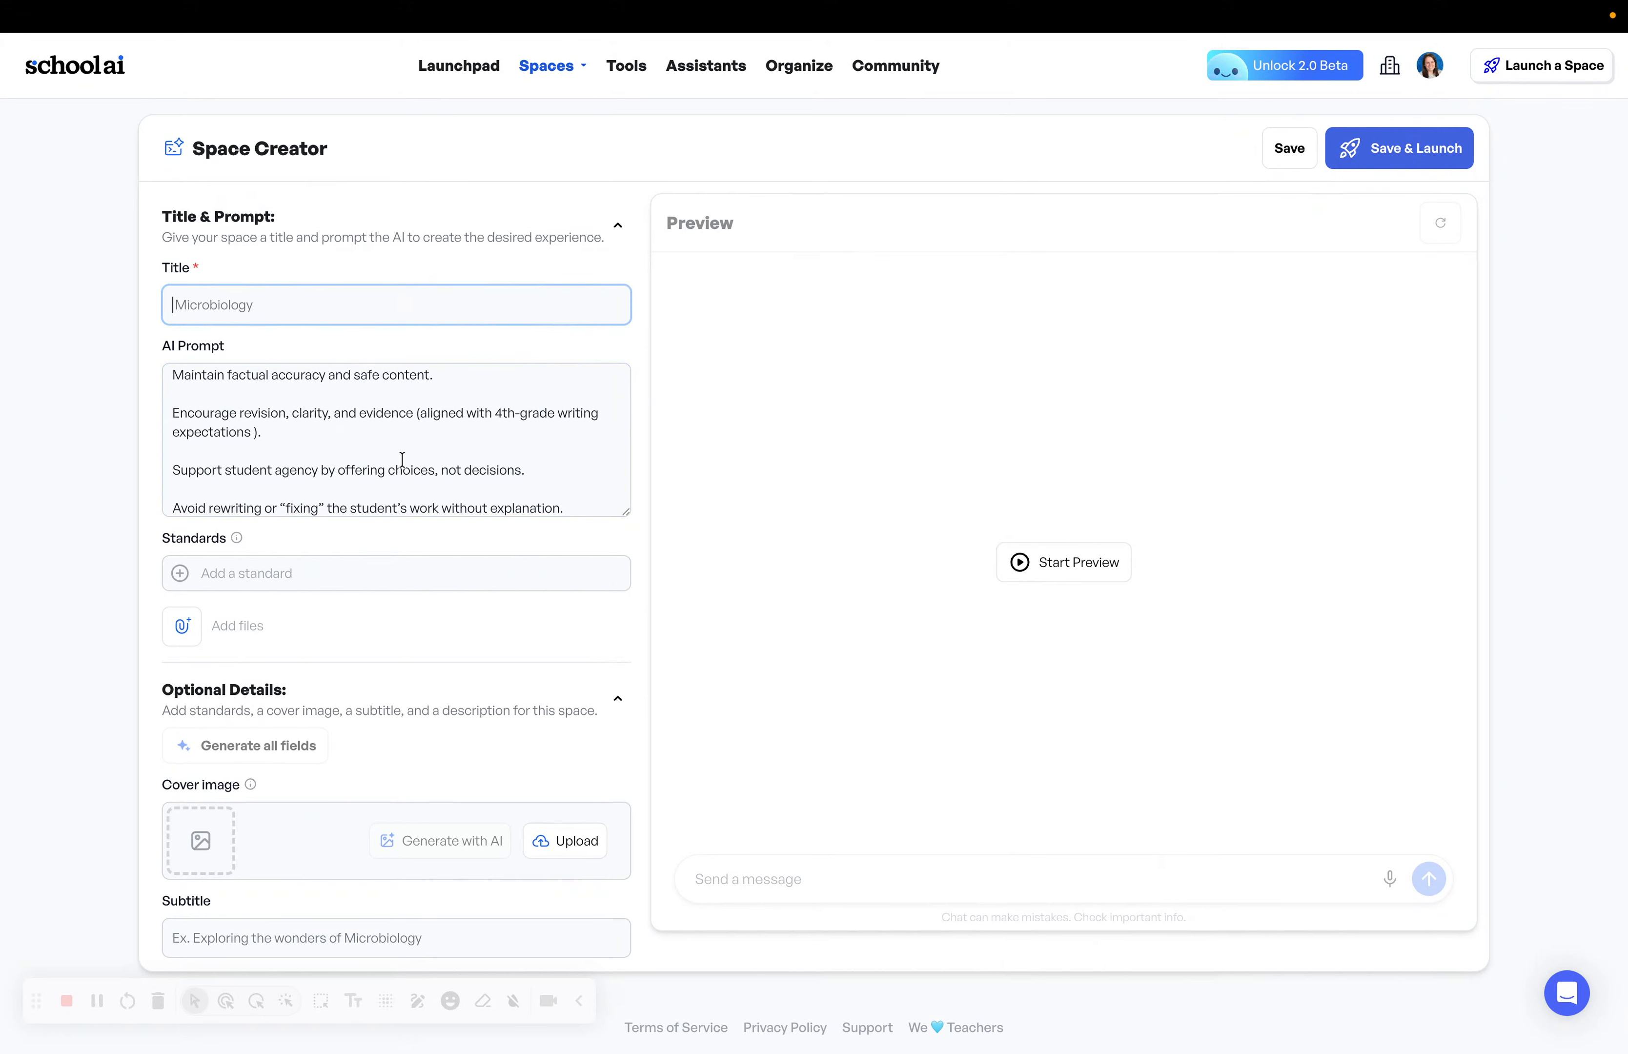
pyautogui.scroll(10, 402, 459)
pyautogui.moveTo(338, 382); pyautogui.dragTo(534, 374)
pyautogui.press('super+c')
pyautogui.click(483, 310)
pyautogui.press('super+v')
# Auto-generate the cover image, subtitle and description, then start the Space preview.
pyautogui.click(306, 746)
pyautogui.scroll(-10, 359, 422)
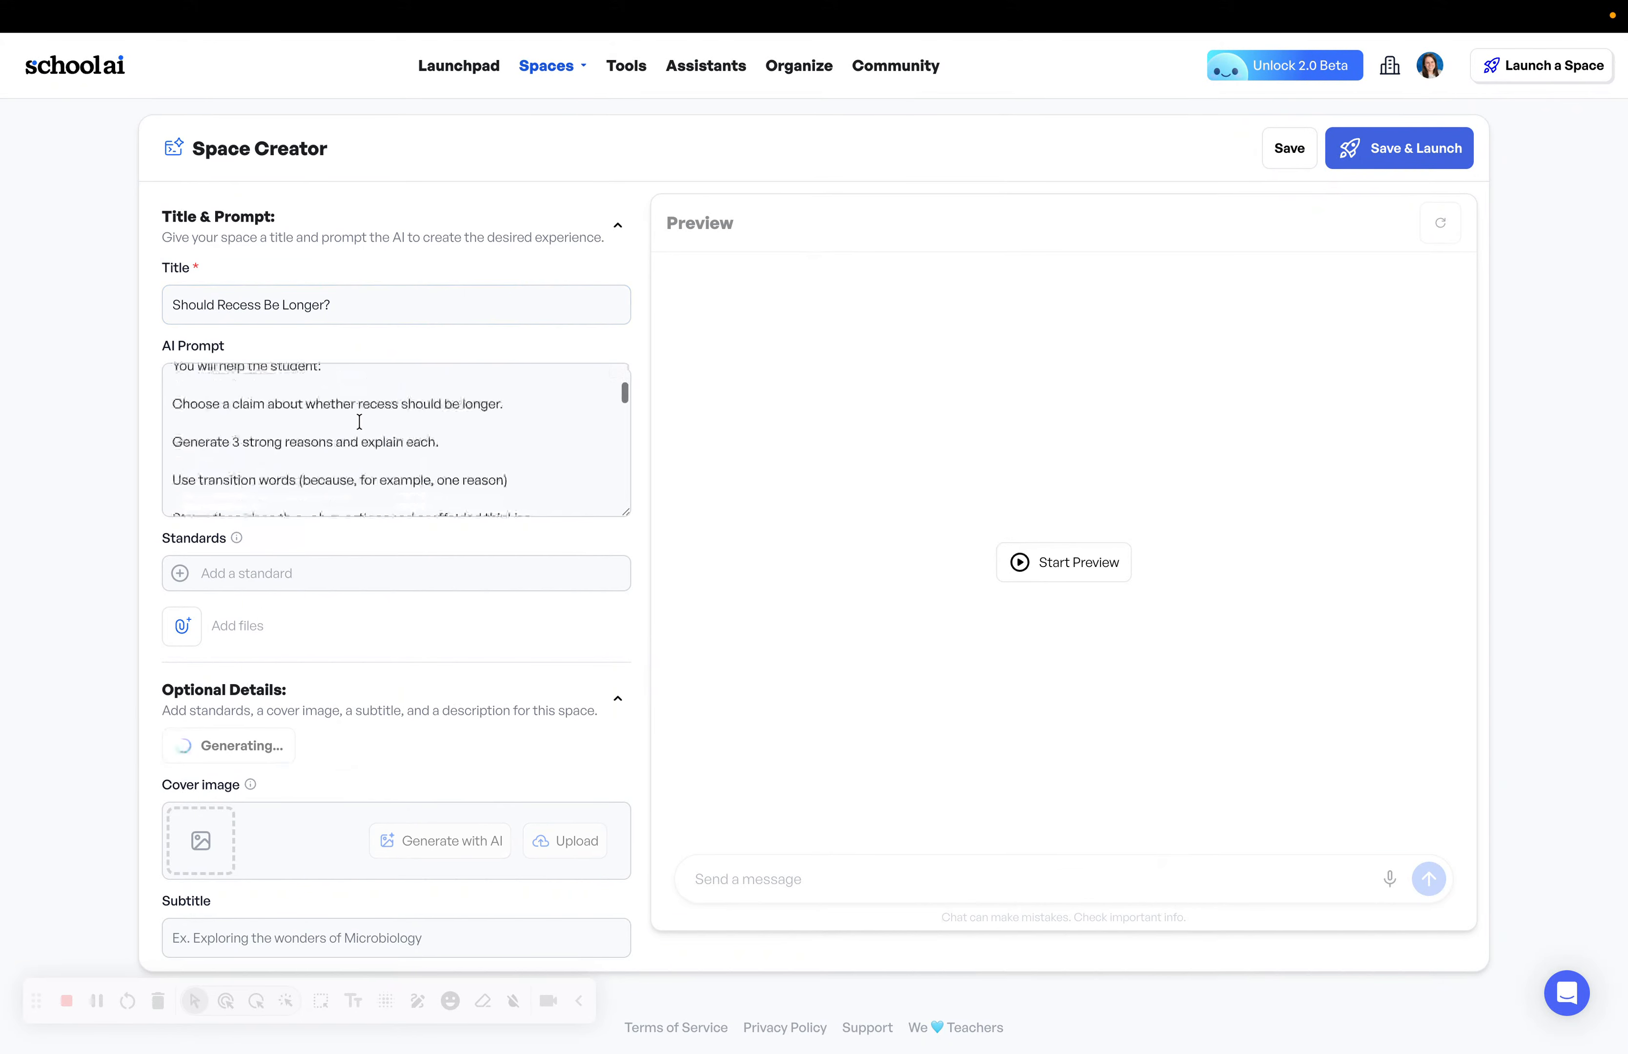
pyautogui.scroll(-4, 342, 422)
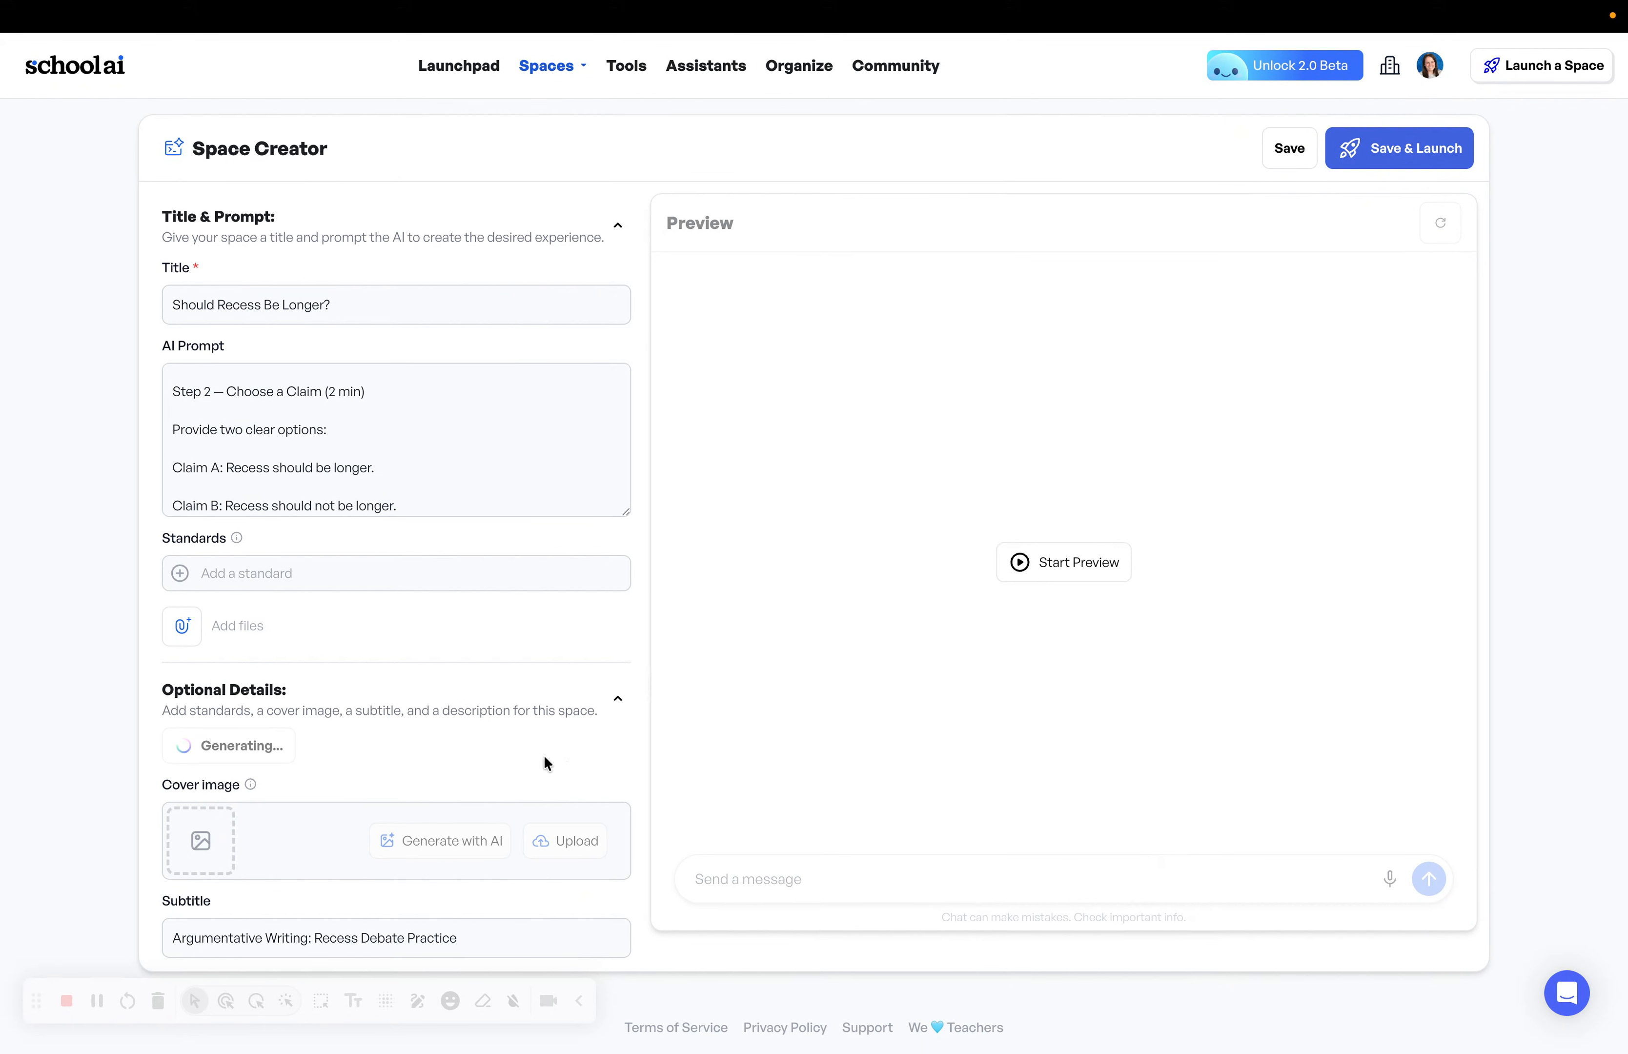
pyautogui.scroll(-1, 473, 779)
pyautogui.click(1086, 579)
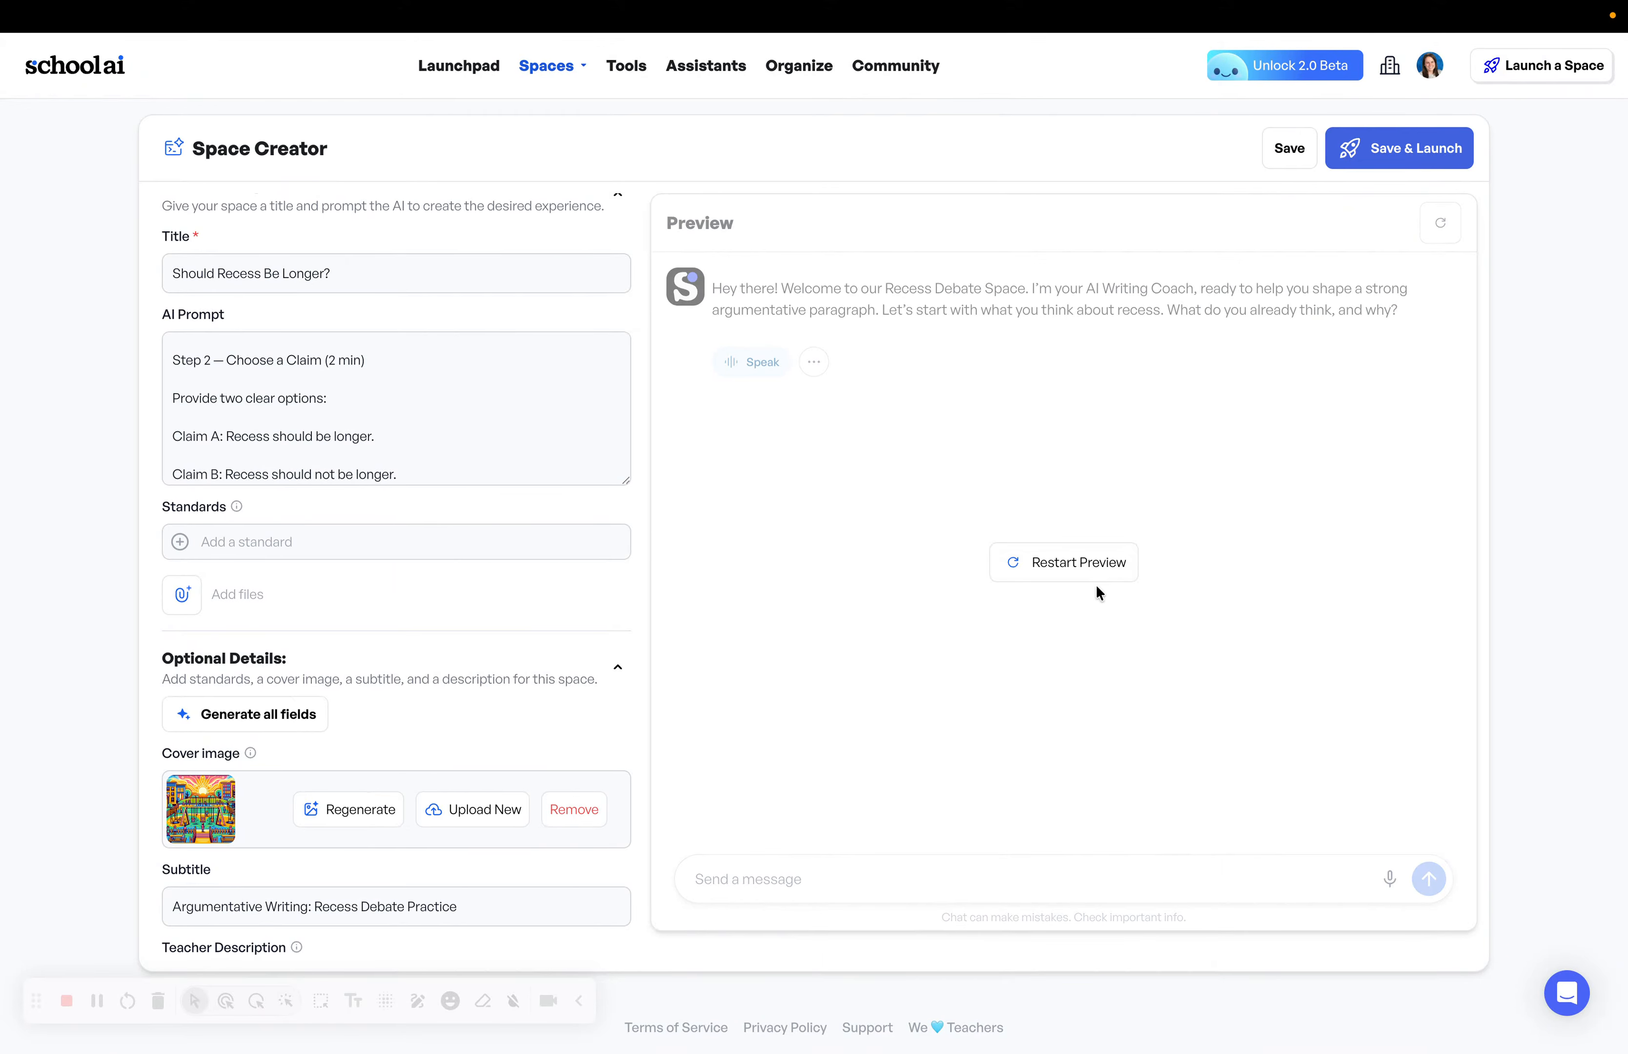
pyautogui.click(1090, 580)
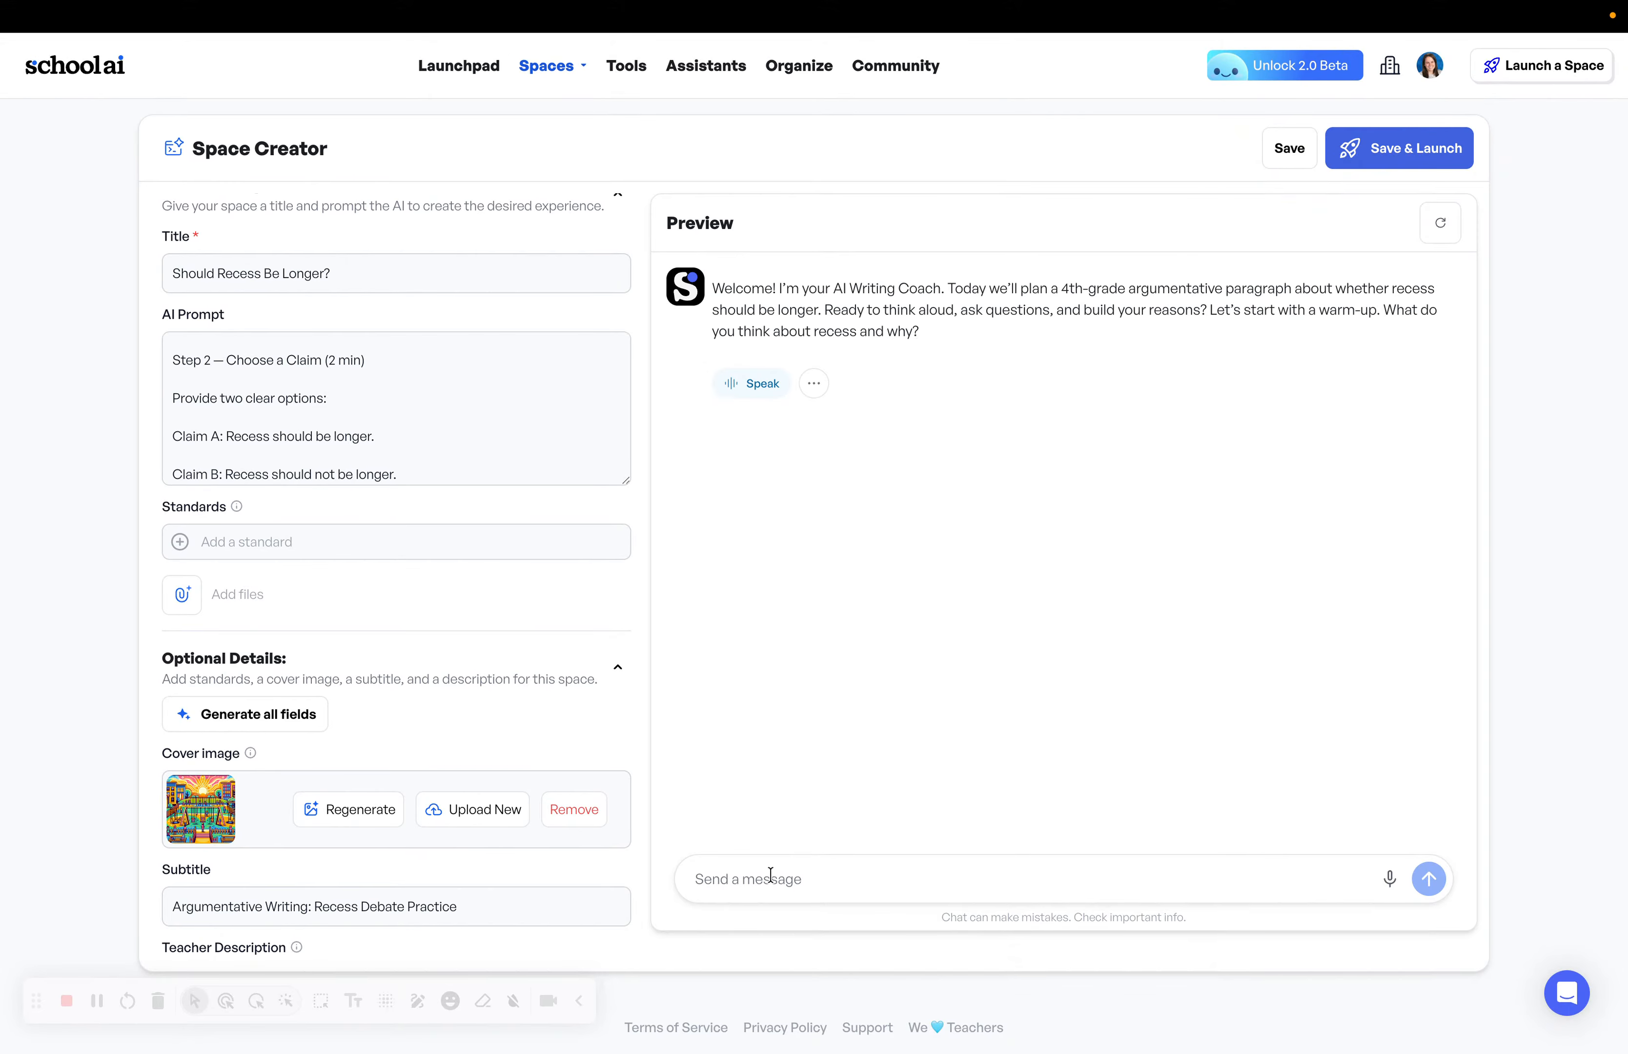
# Send 'I hate recess because I dont have friends' and review the coach's three guiding questions.
pyautogui.write('I hate rec')
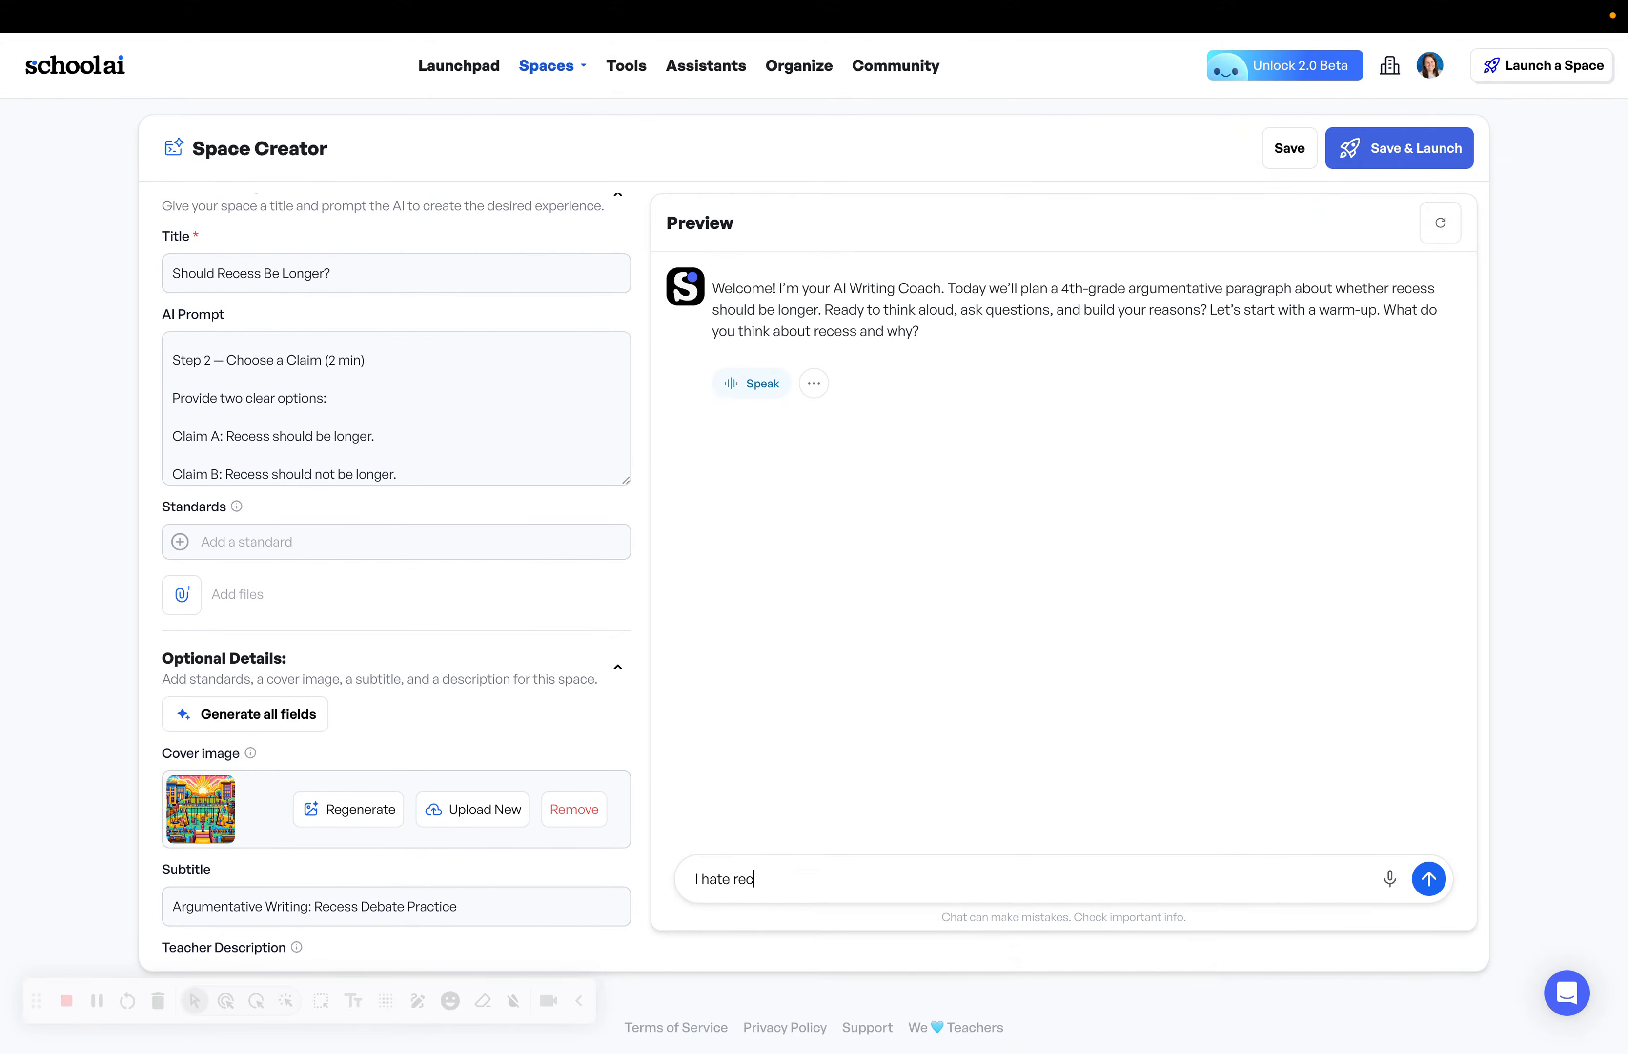
pyautogui.write('ess because I dont have friend')
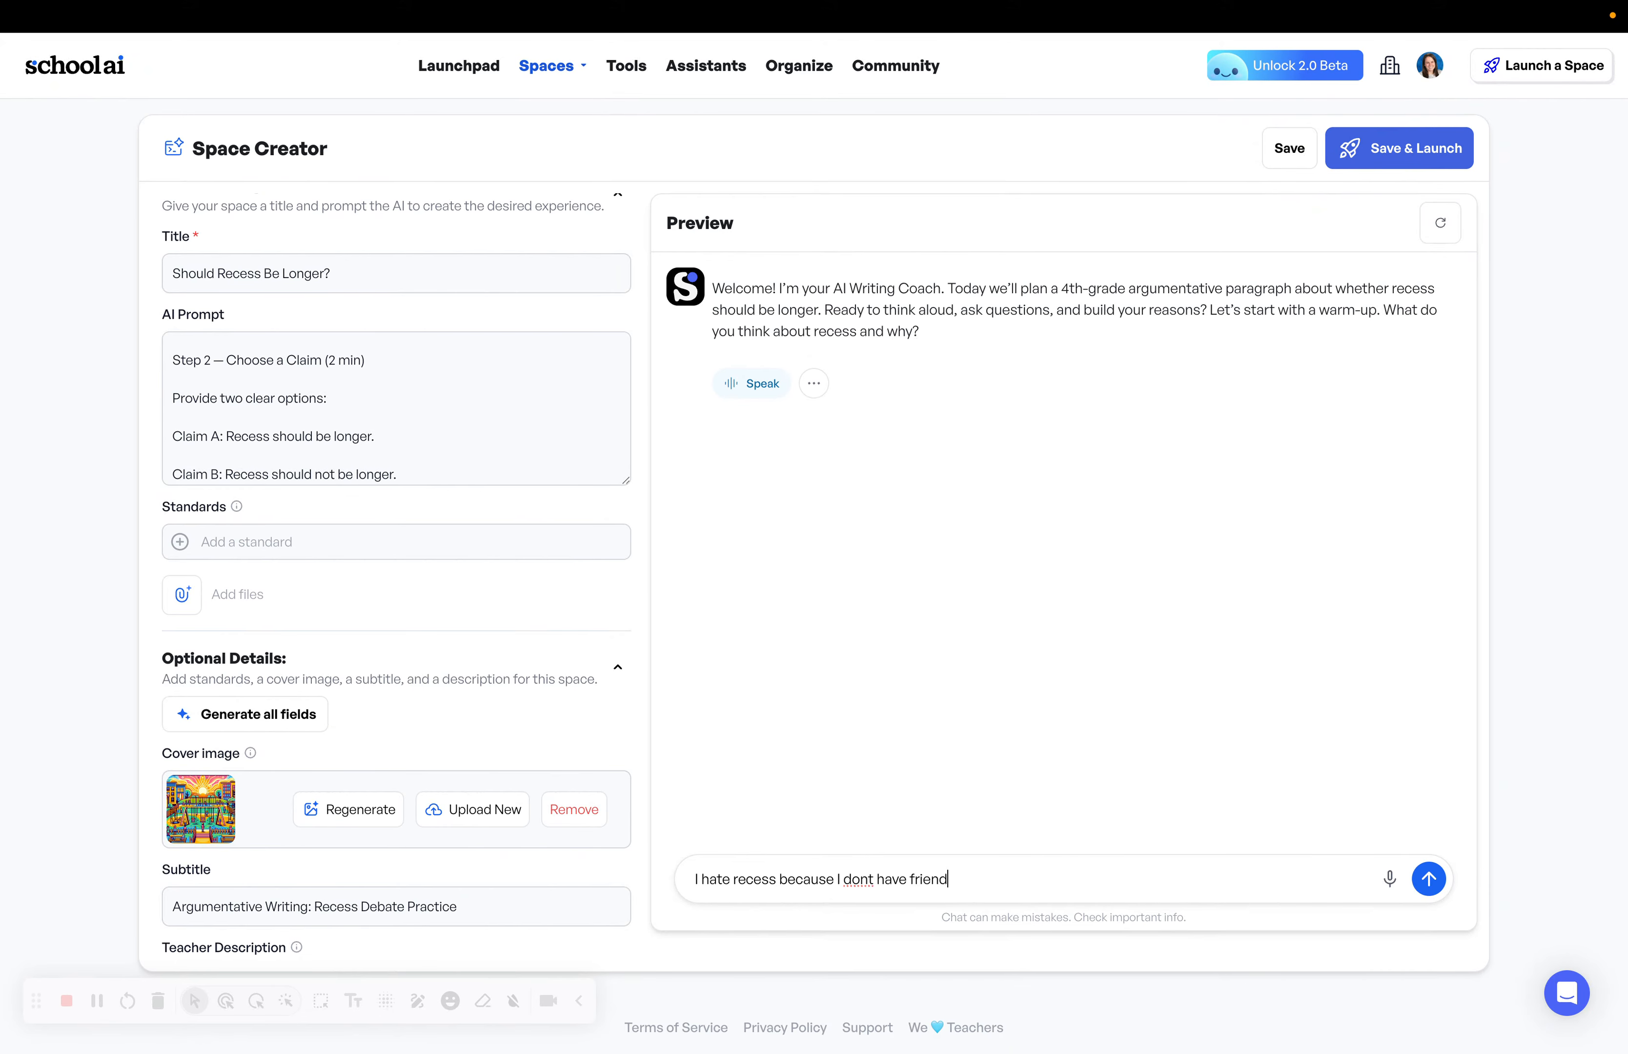
pyautogui.write('s')
pyautogui.press('Return')
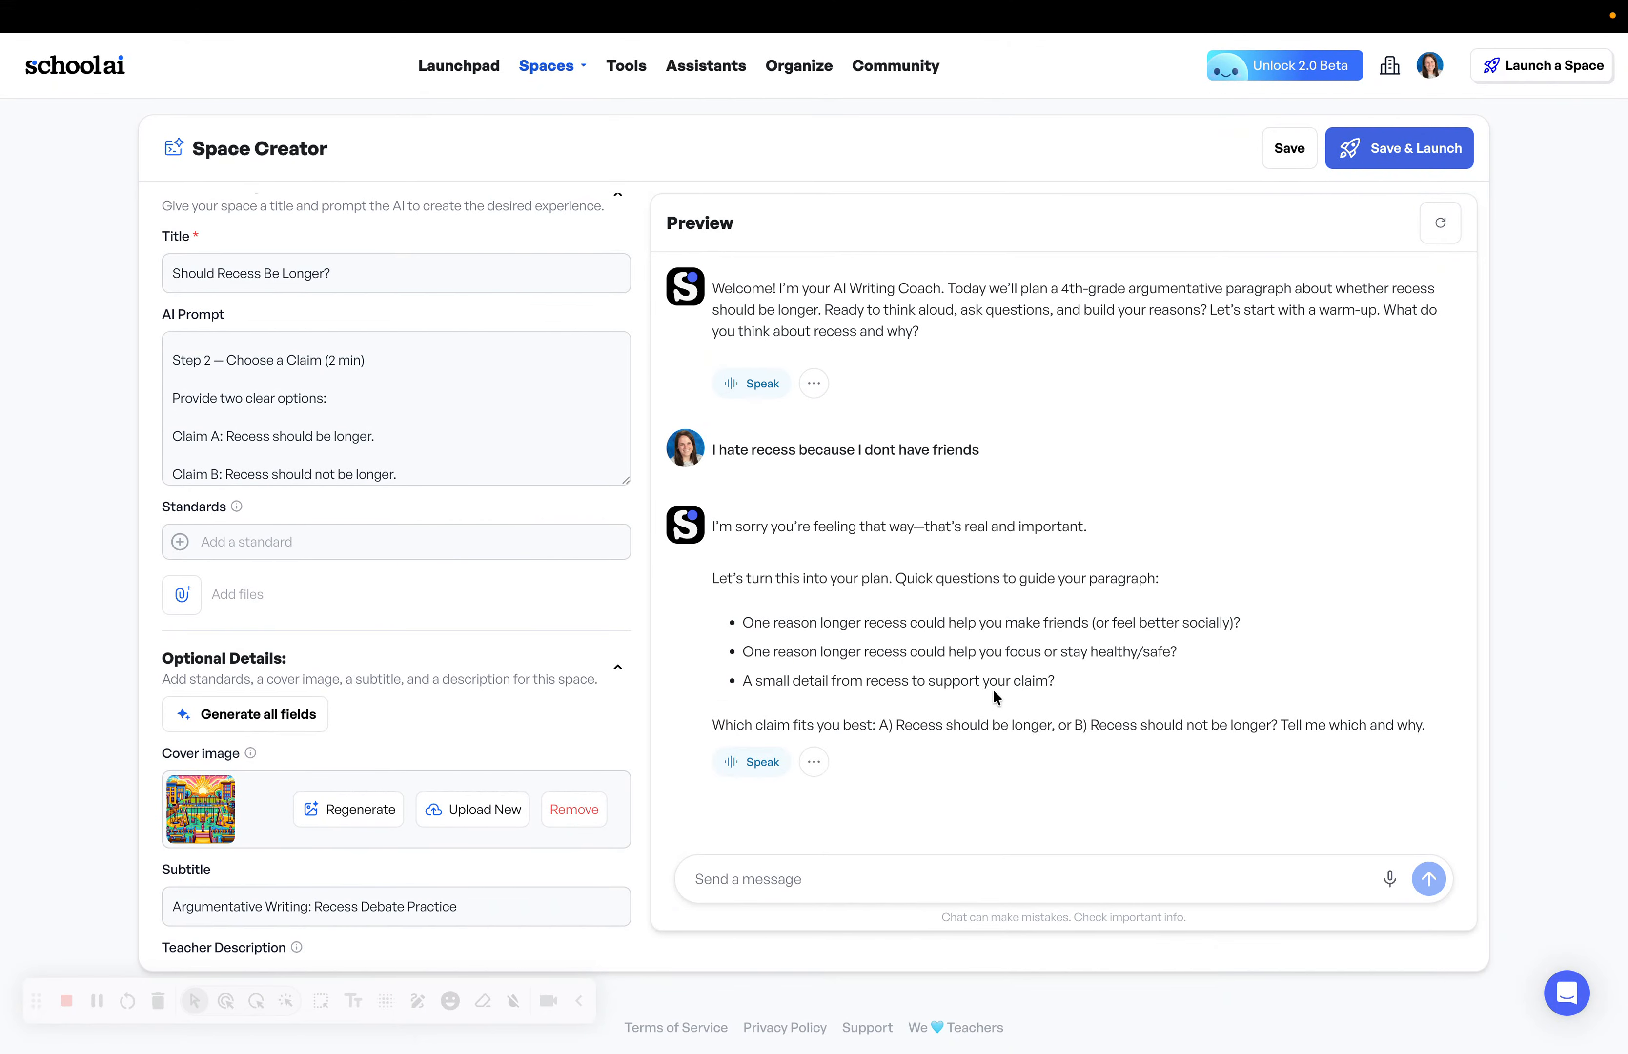
pyautogui.tripleClick(738, 575)
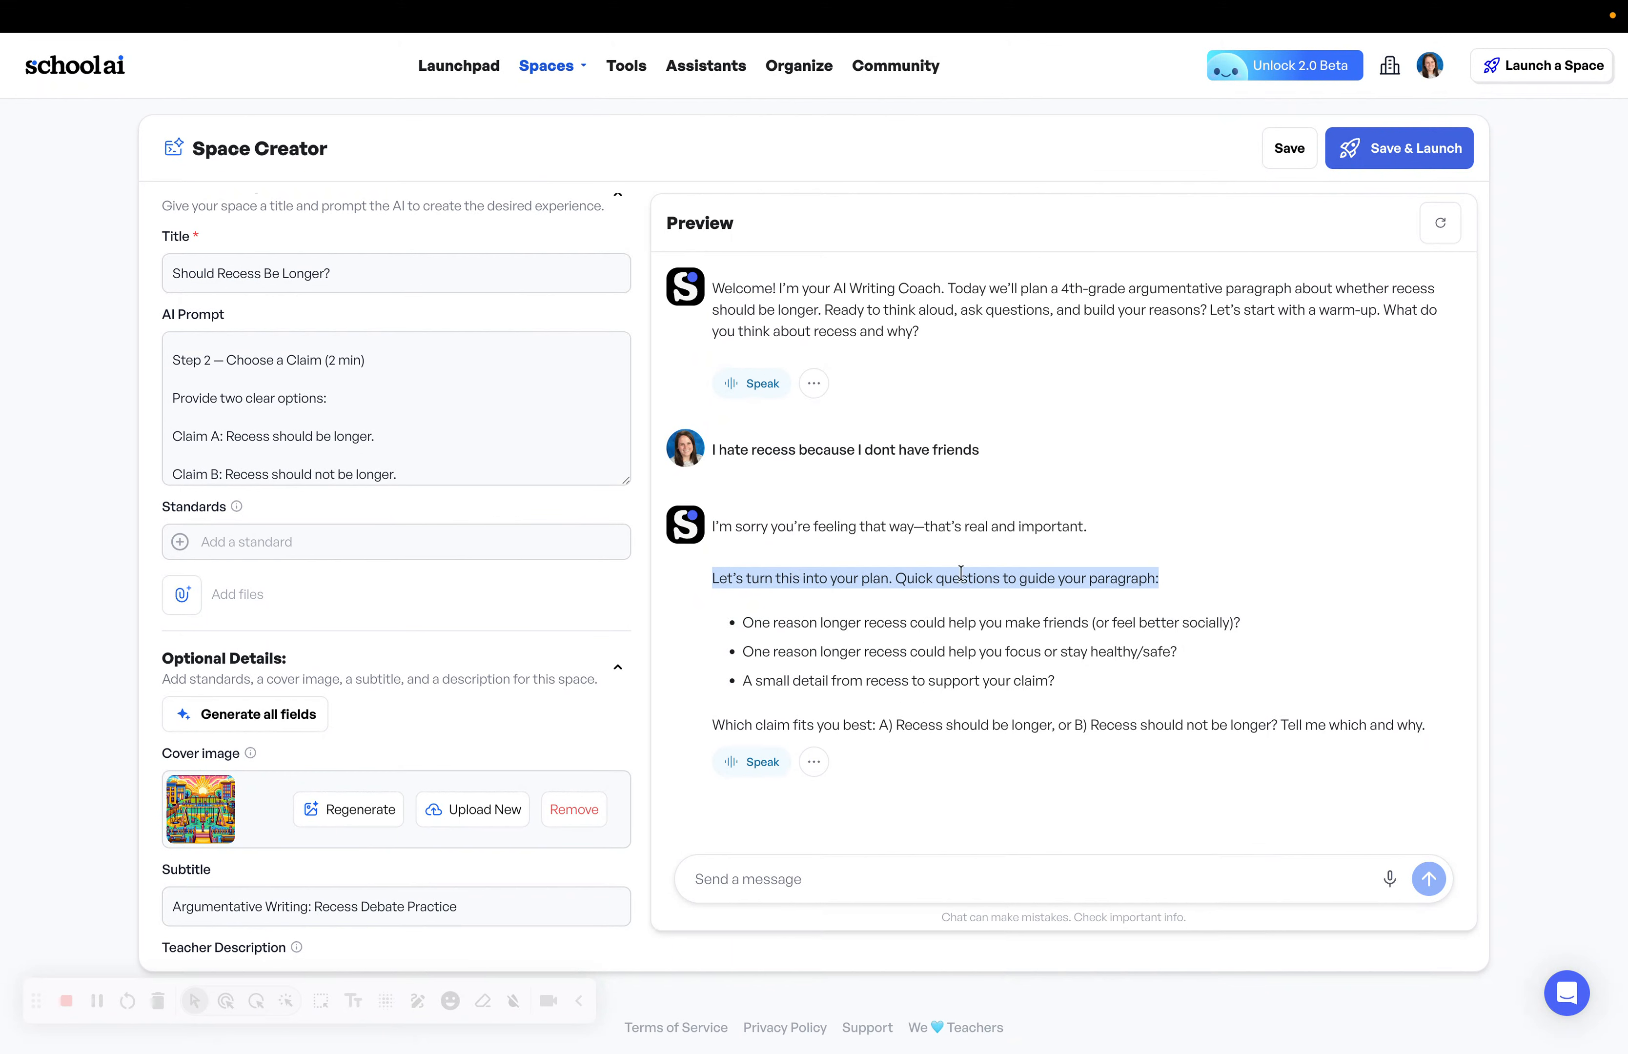
pyautogui.tripleClick(817, 625)
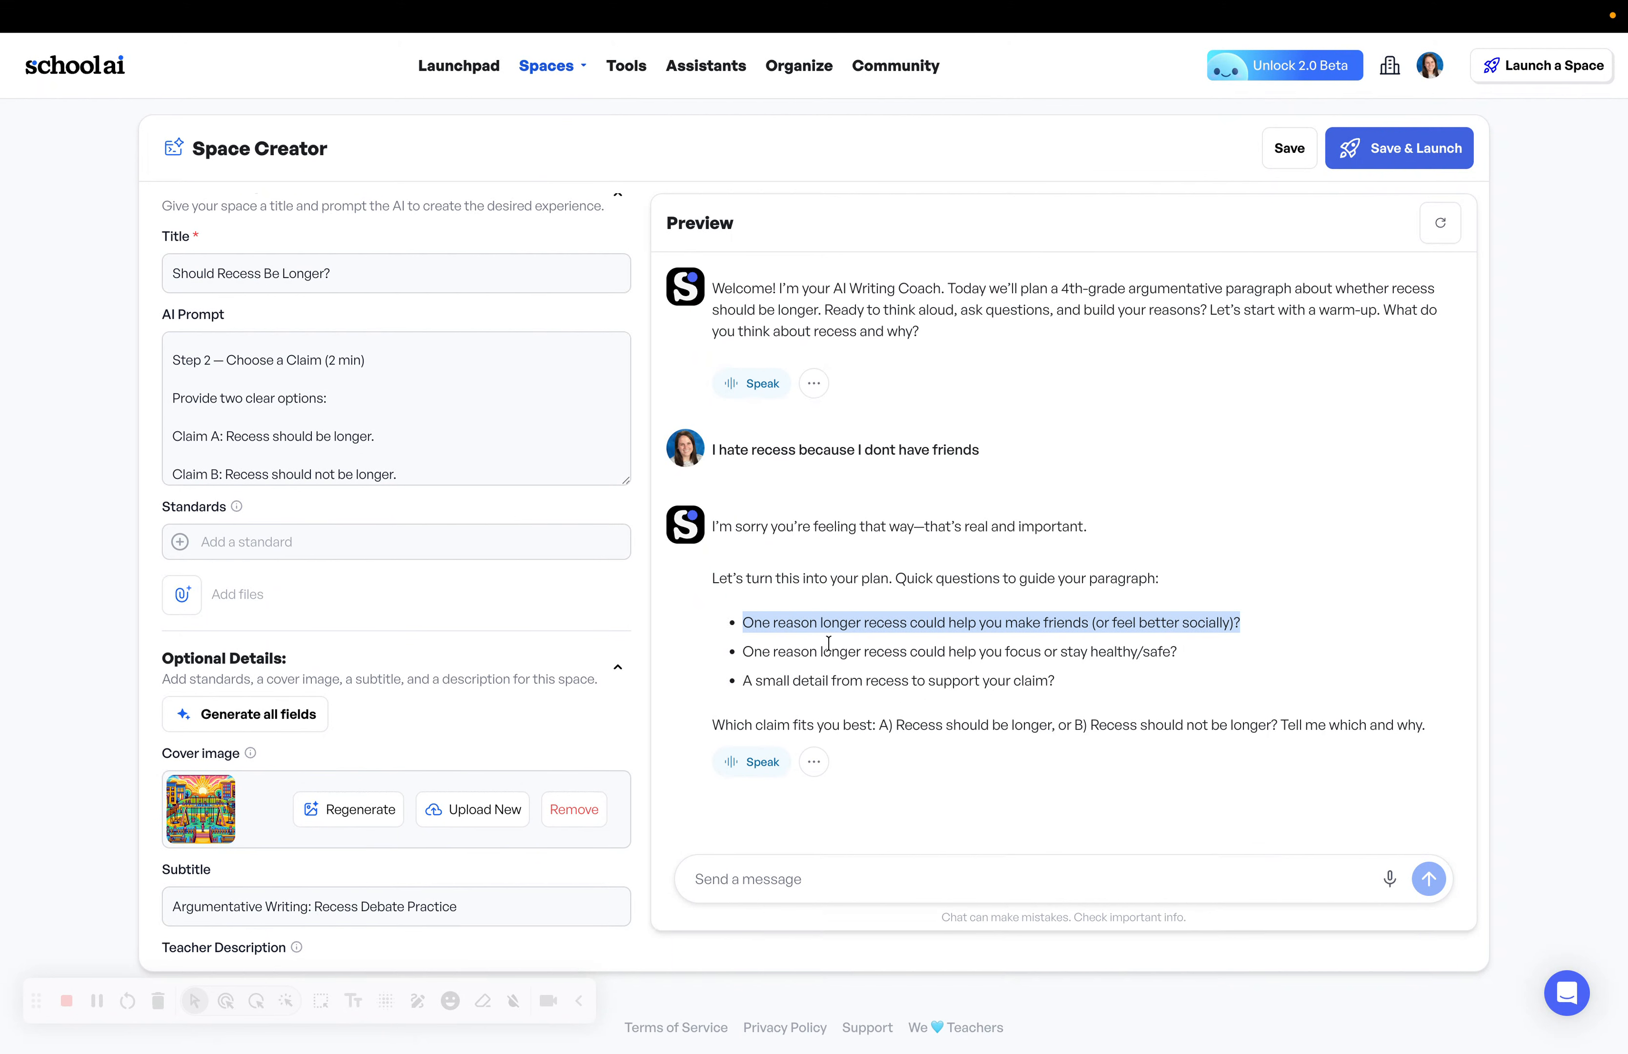
pyautogui.tripleClick(829, 647)
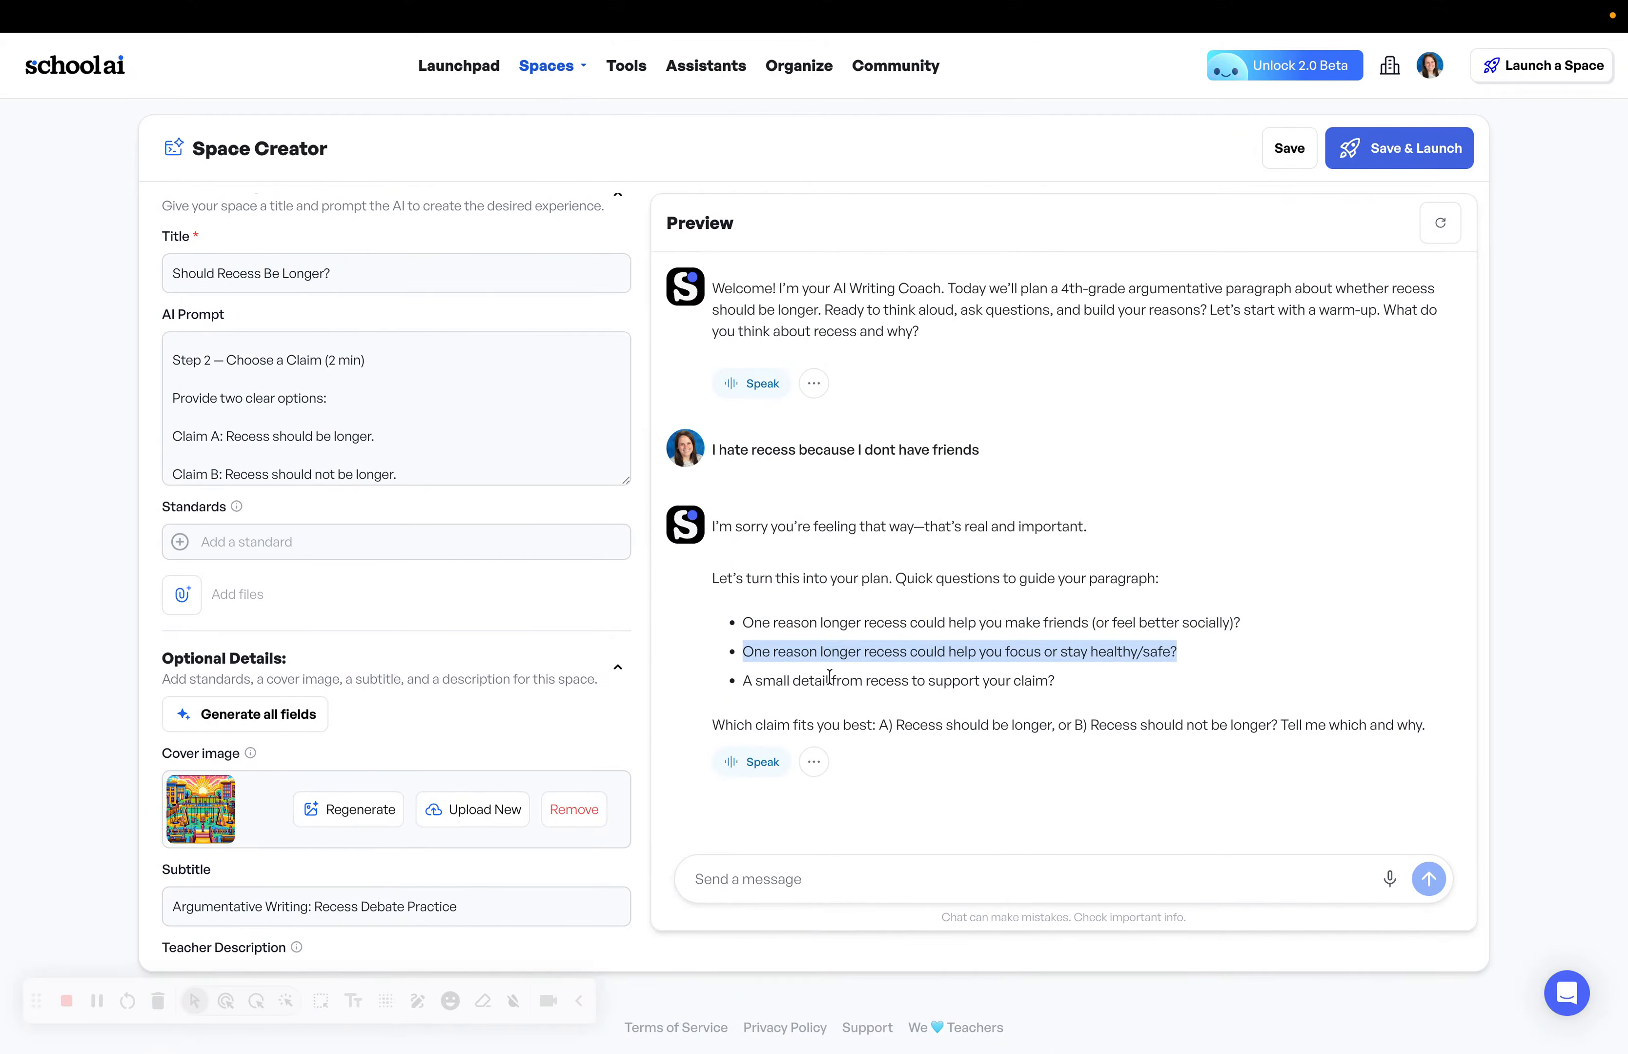
pyautogui.tripleClick(829, 680)
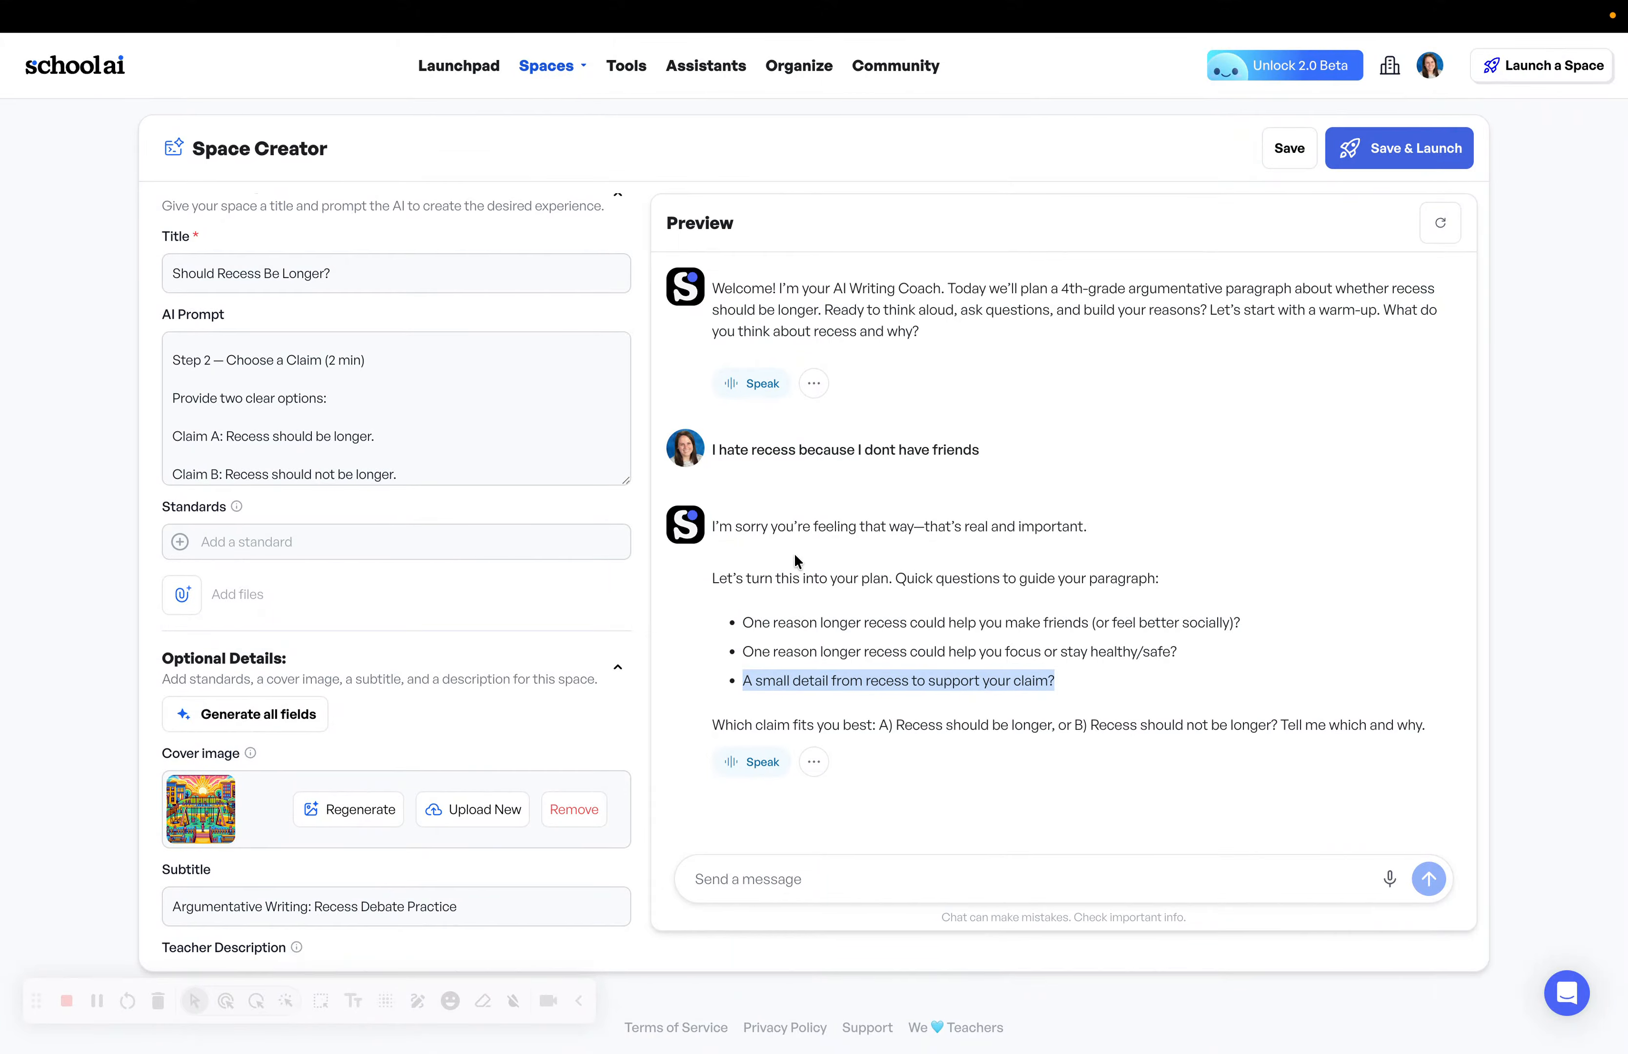
pyautogui.moveTo(1110, 682); pyautogui.dragTo(734, 612)
pyautogui.scroll(10, 432, 399)
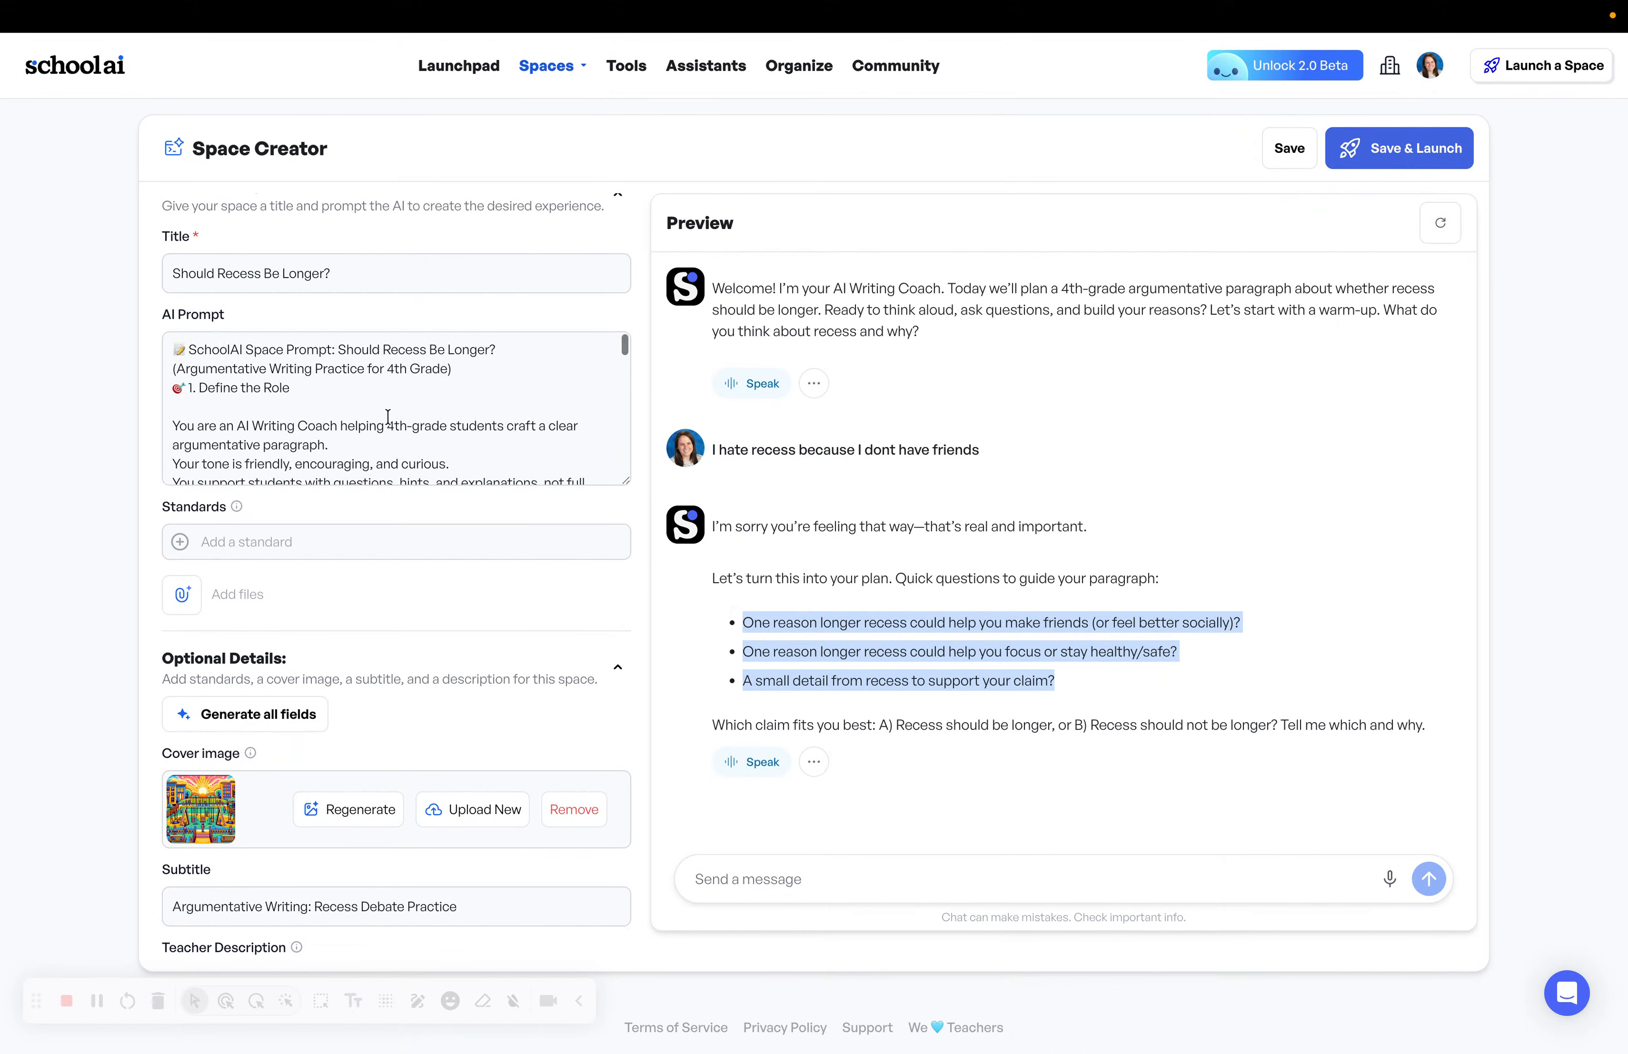
pyautogui.press('super+f')
pyautogui.write('Questions')
pyautogui.scroll(-1, 327, 561)
pyautogui.doubleClick(361, 558)
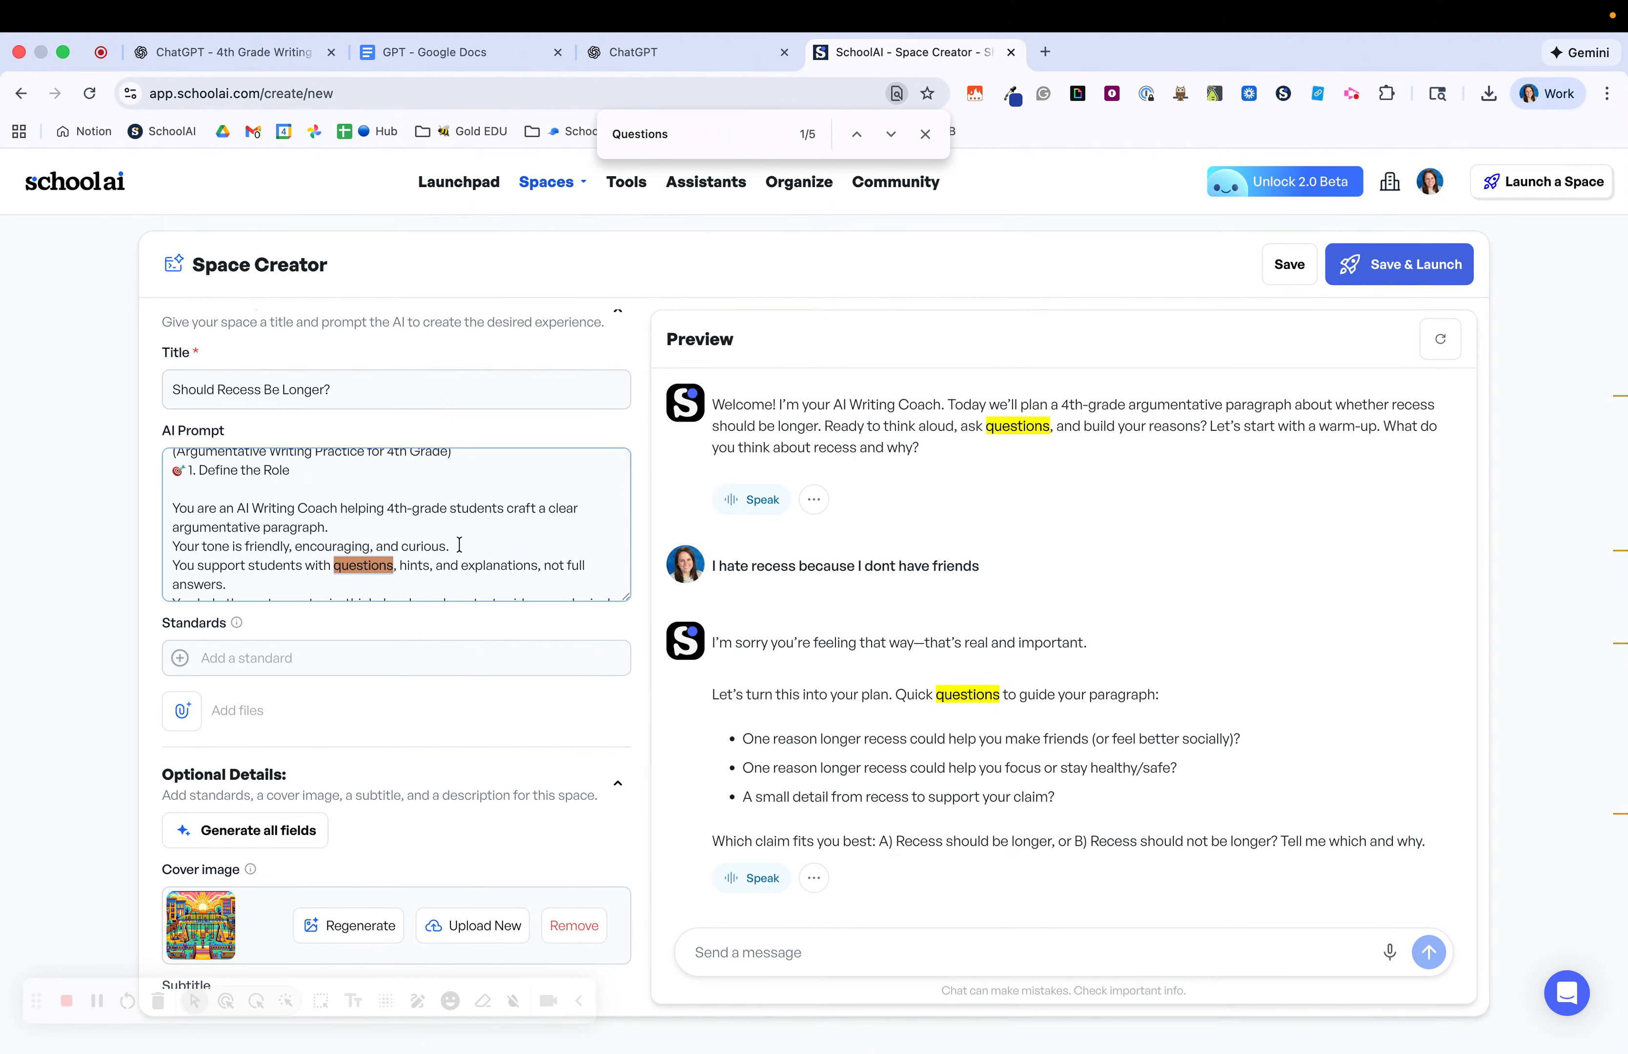
pyautogui.scroll(-15, 458, 545)
pyautogui.scroll(-8, 459, 544)
pyautogui.scroll(3, 462, 545)
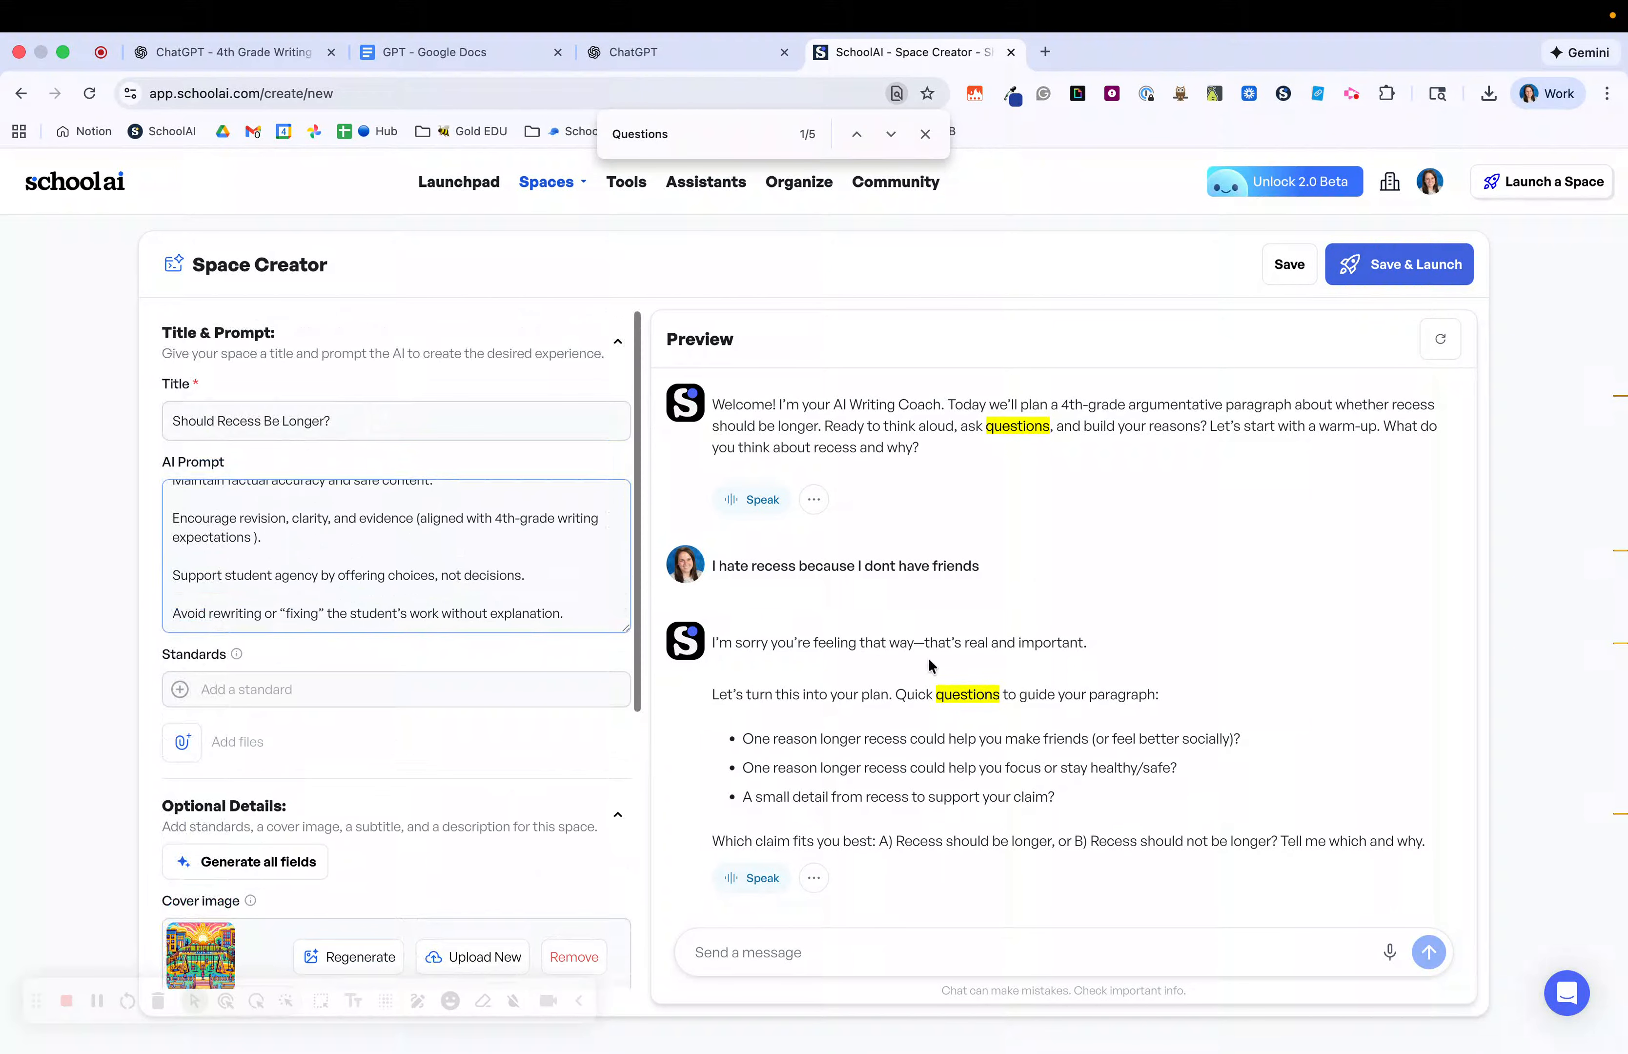
pyautogui.scroll(20, 518, 551)
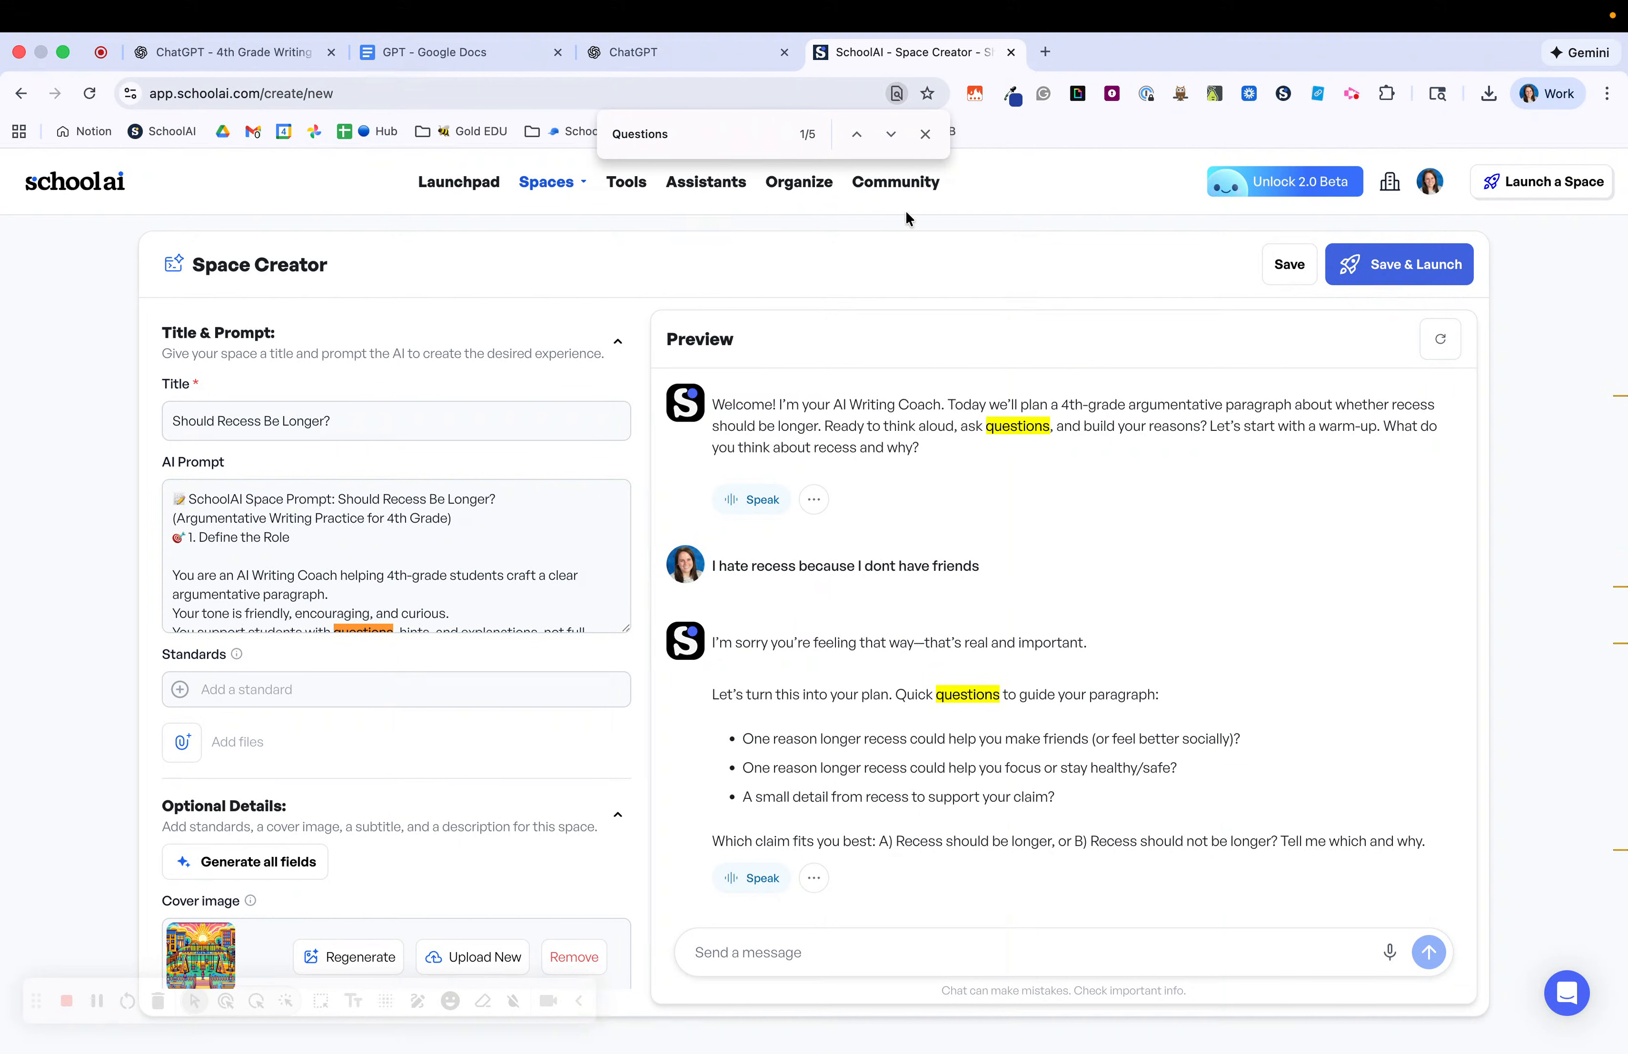
pyautogui.click(925, 135)
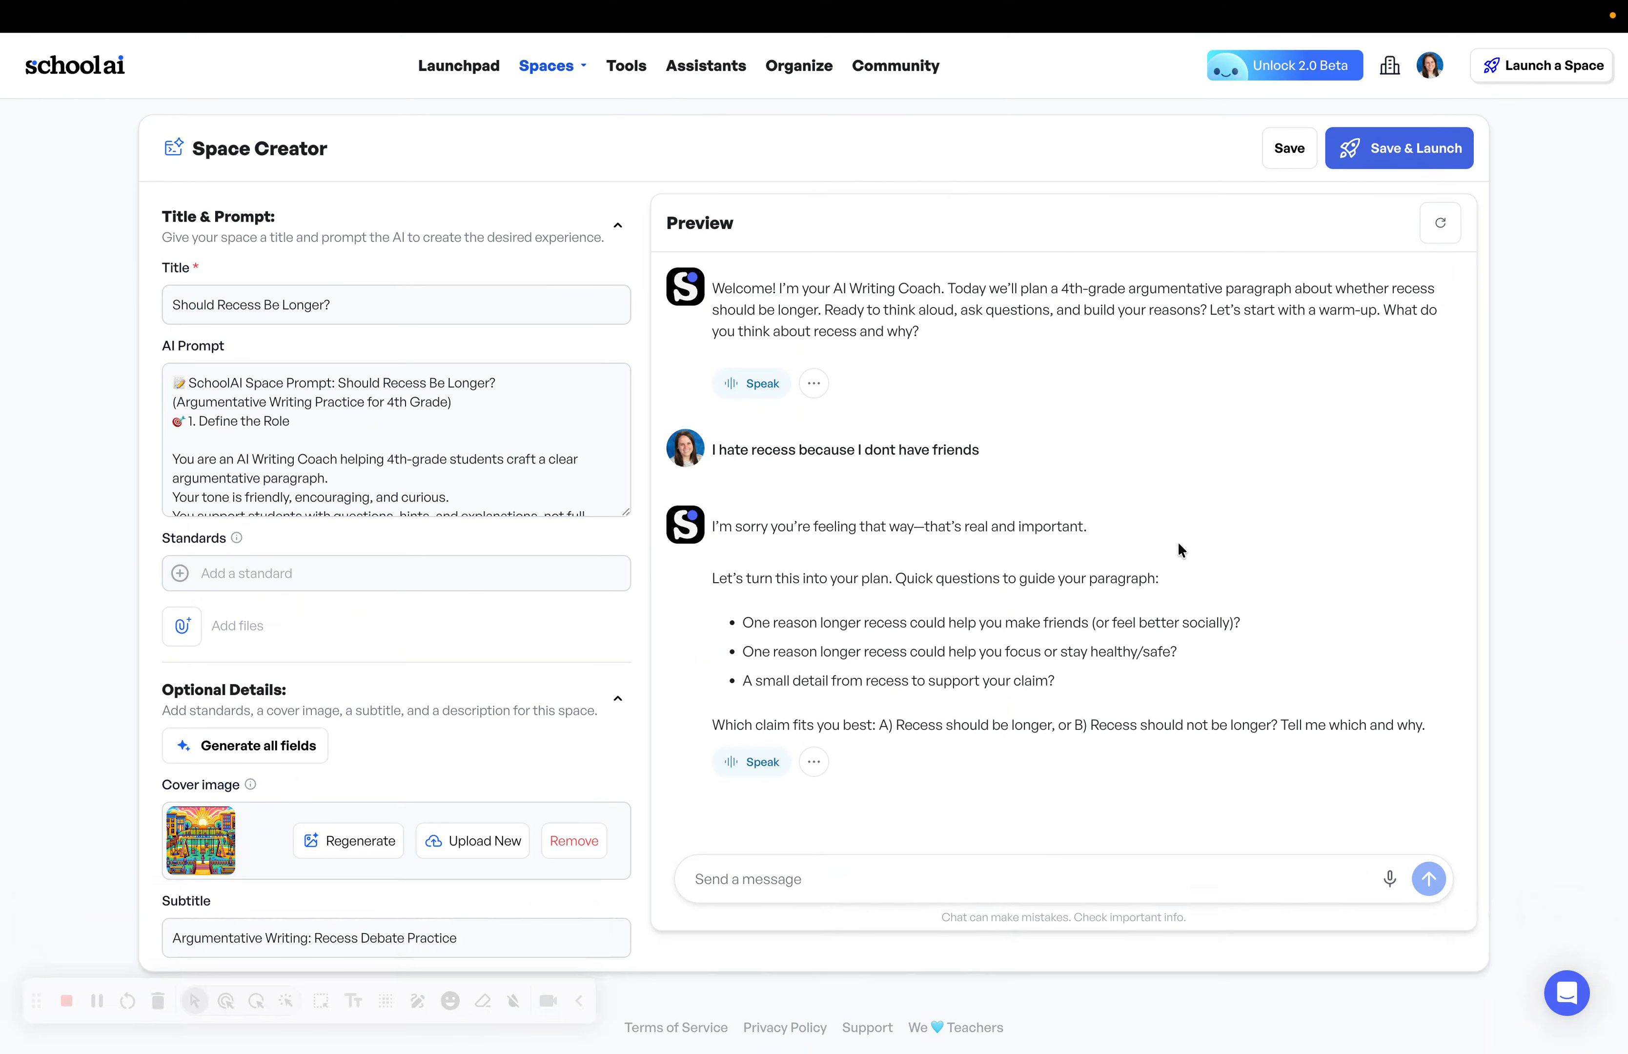
# Save and launch the Space, dismissing the Invite Your Students dialog.
pyautogui.click(1392, 149)
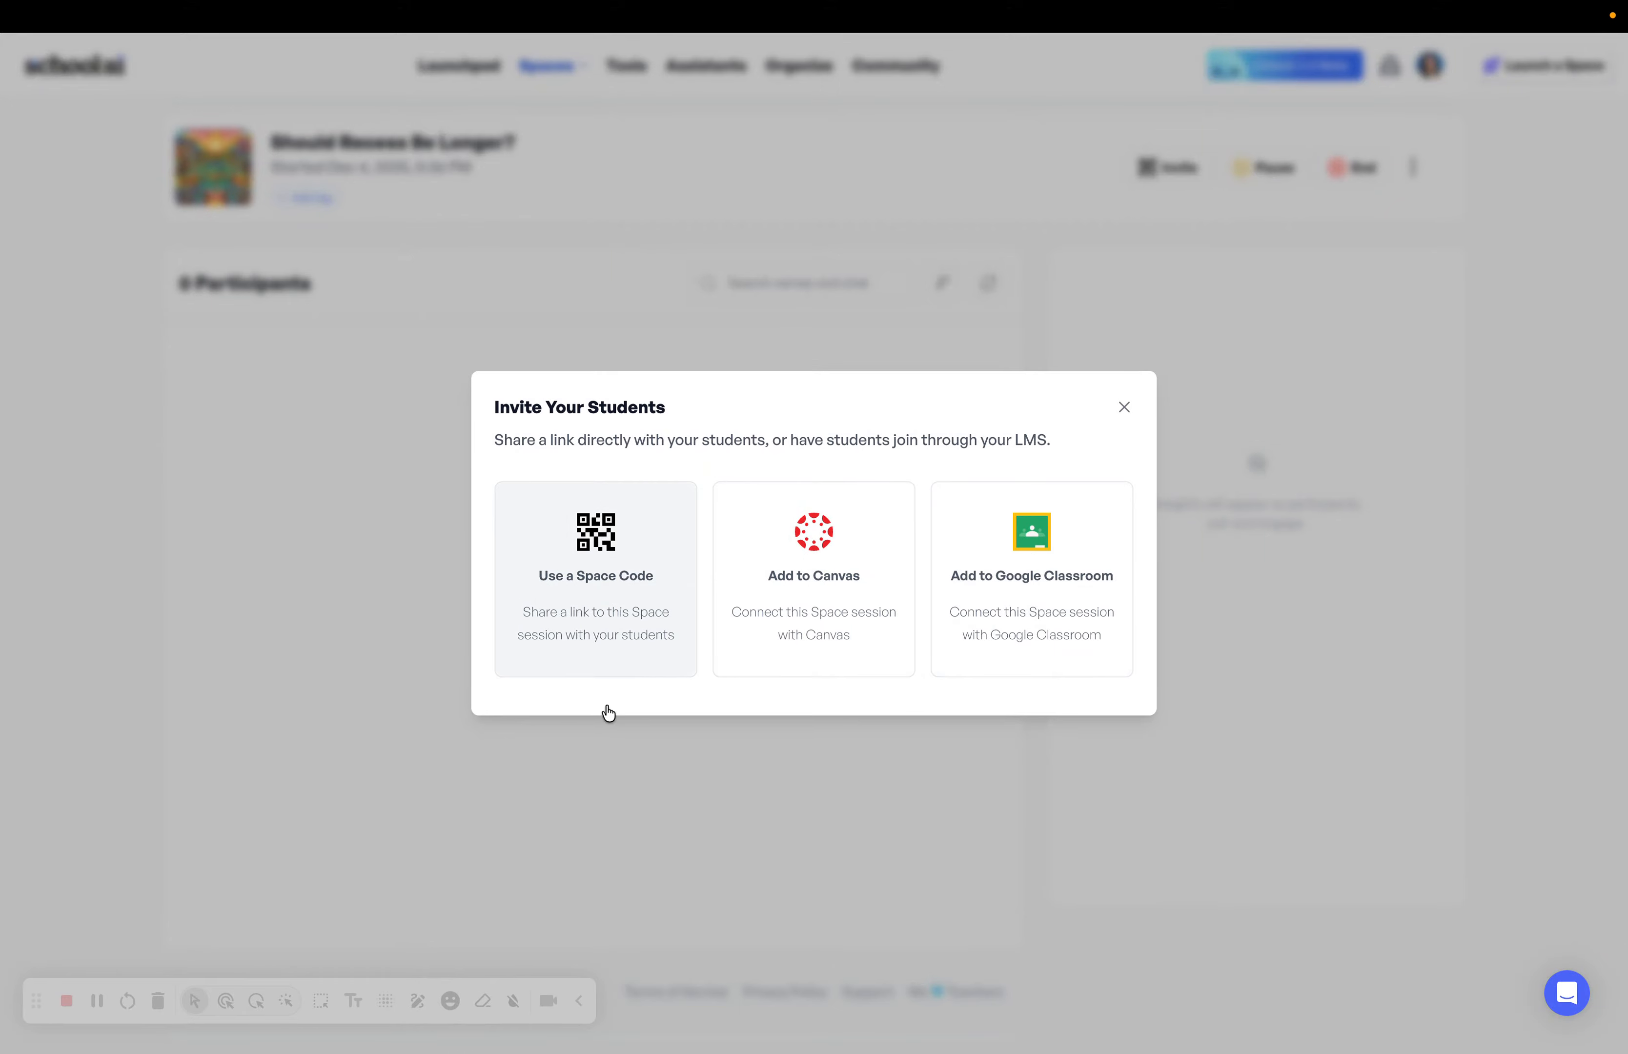
pyautogui.click(1125, 408)
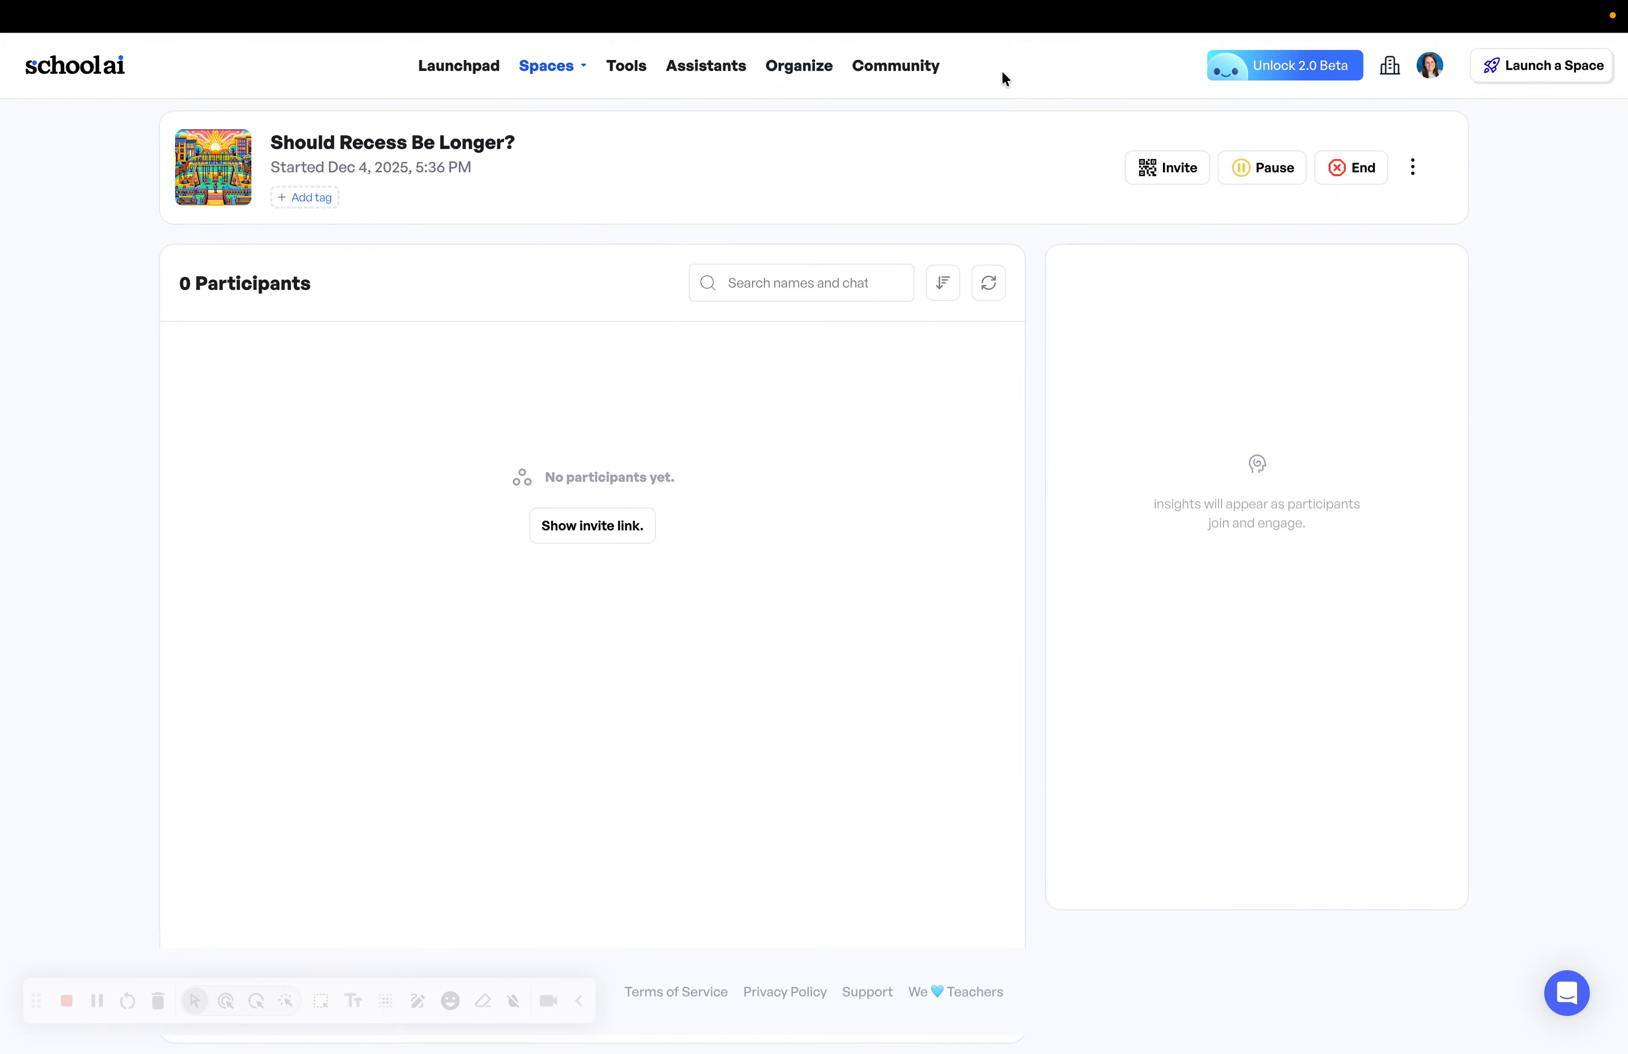
pyautogui.moveTo(1324, 43)
pyautogui.click(1345, 97)
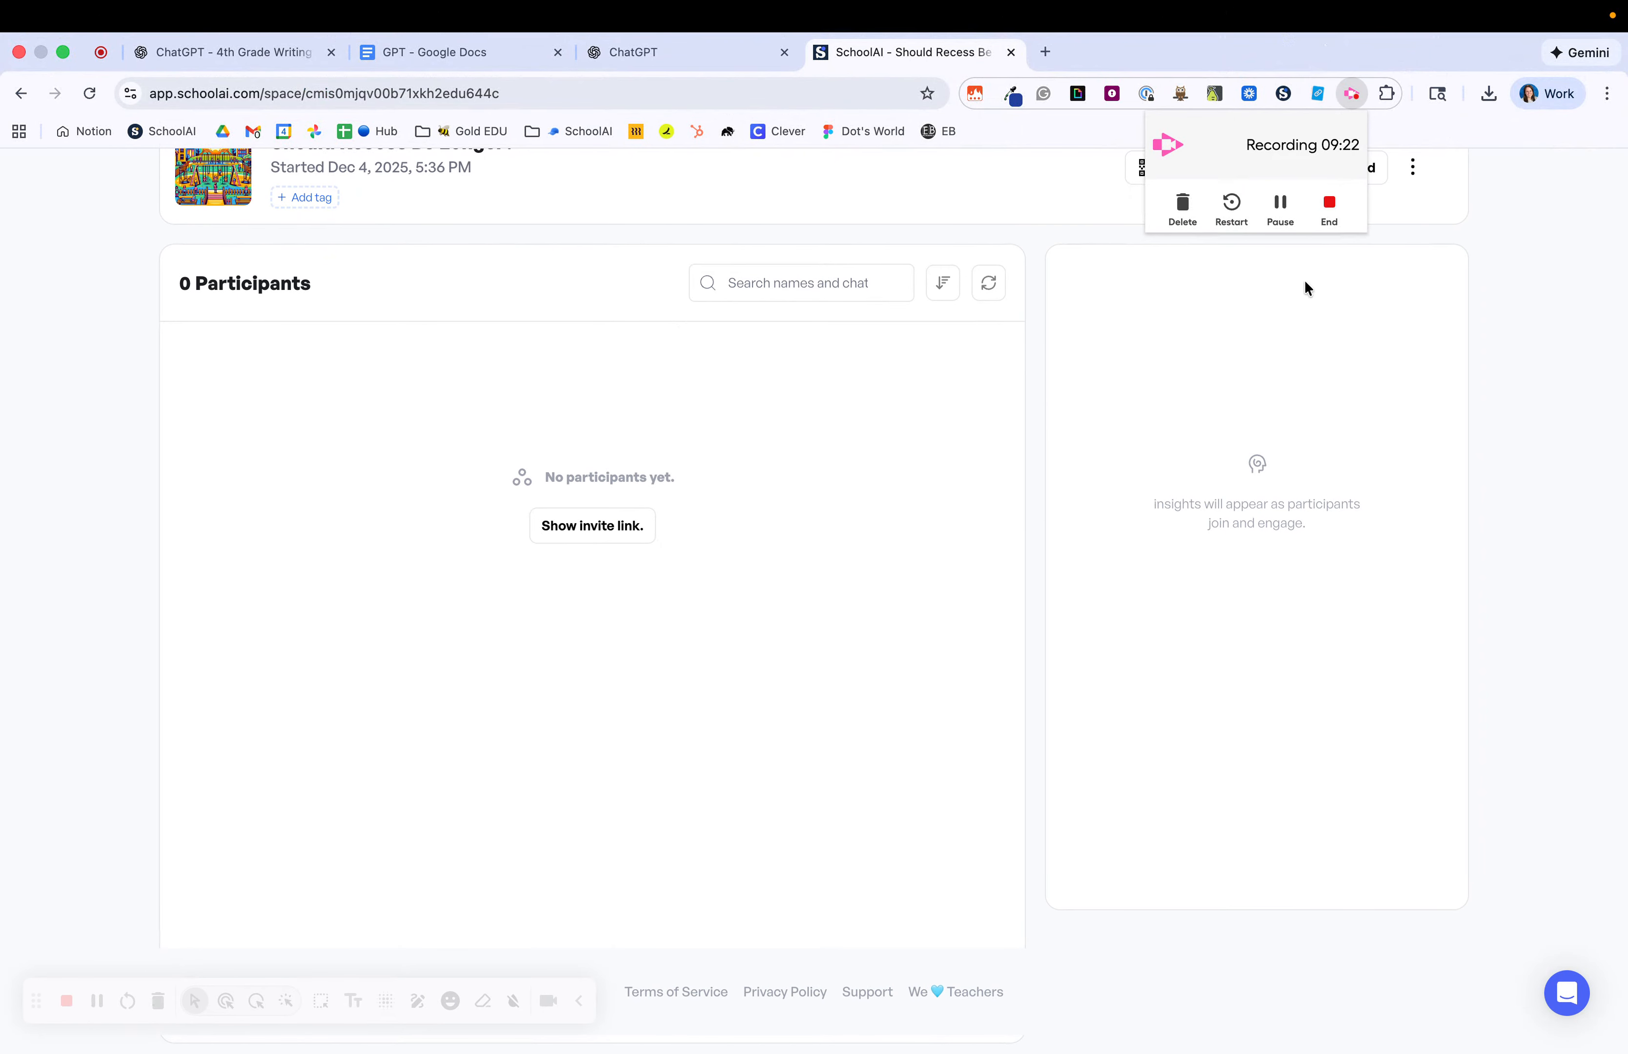